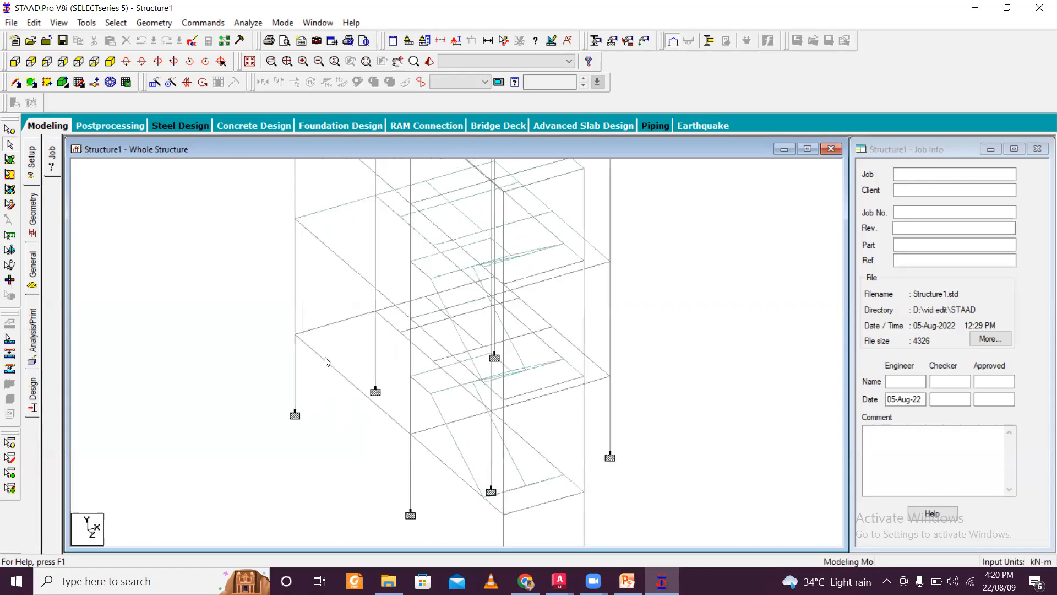
# - Zoom in and out on the frame model to examine its floors, columns and staircase
pyautogui.scroll(1, 296, 366)
pyautogui.scroll(1, 296, 365)
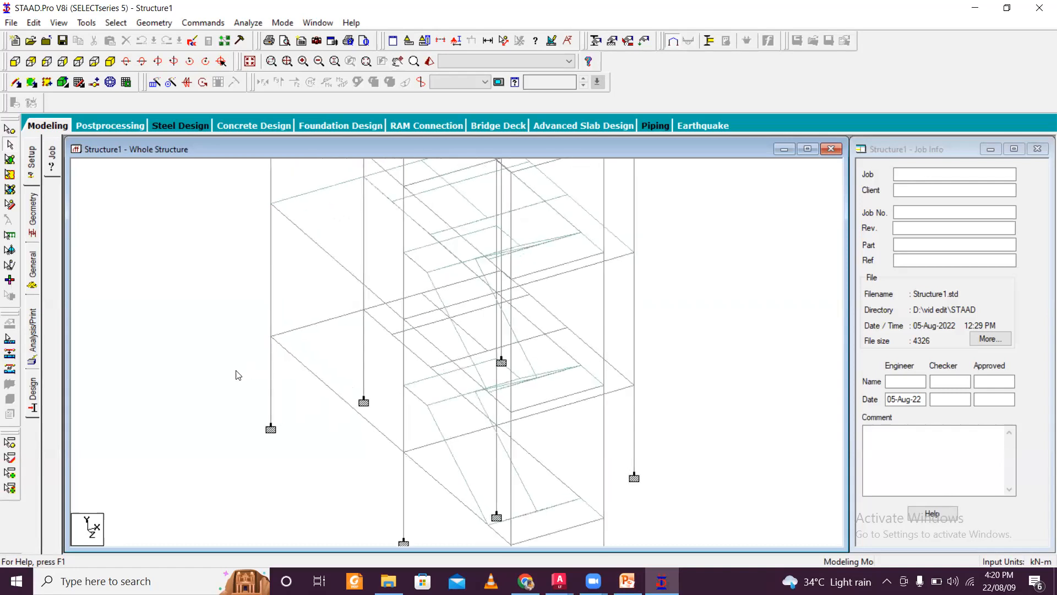
pyautogui.scroll(2, 237, 375)
pyautogui.scroll(-5, 236, 368)
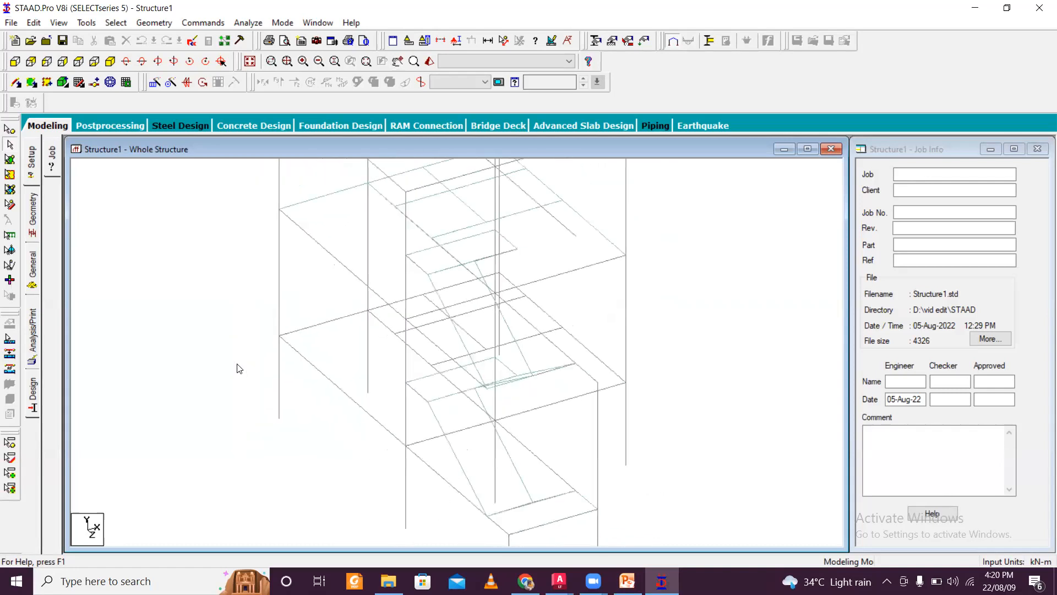
pyautogui.scroll(2, 263, 431)
pyautogui.scroll(2, 276, 409)
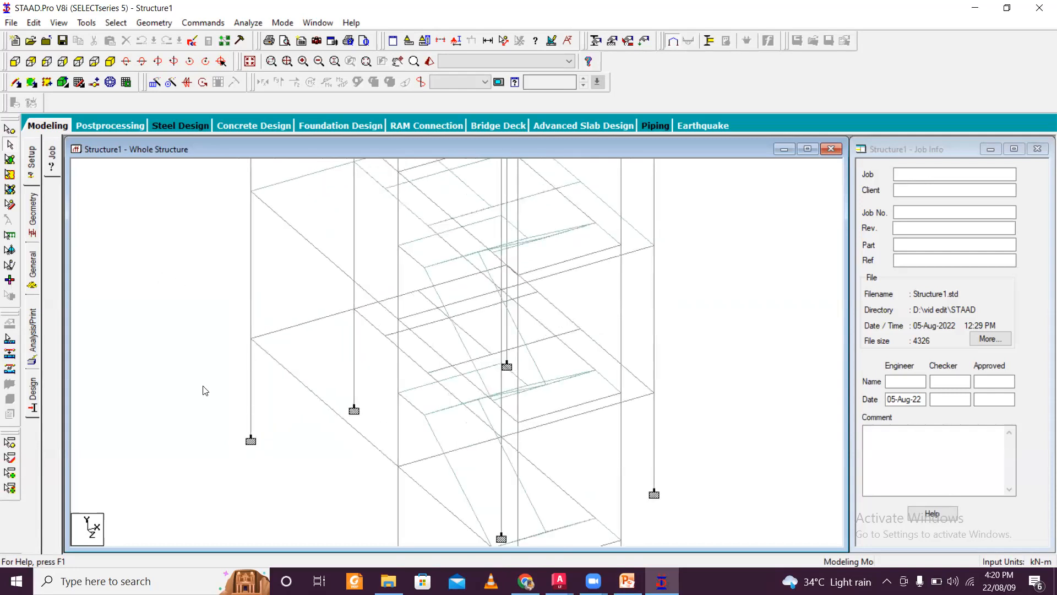
pyautogui.scroll(-3, 354, 438)
pyautogui.scroll(-2, 354, 441)
pyautogui.scroll(-2, 355, 441)
pyautogui.scroll(5, 354, 441)
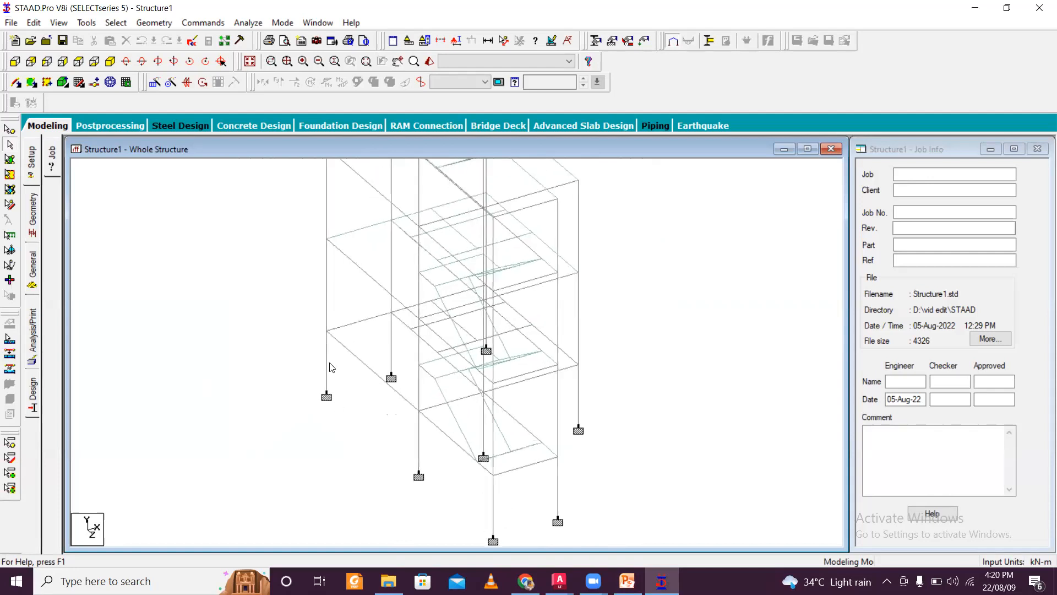
pyautogui.scroll(-1, 330, 370)
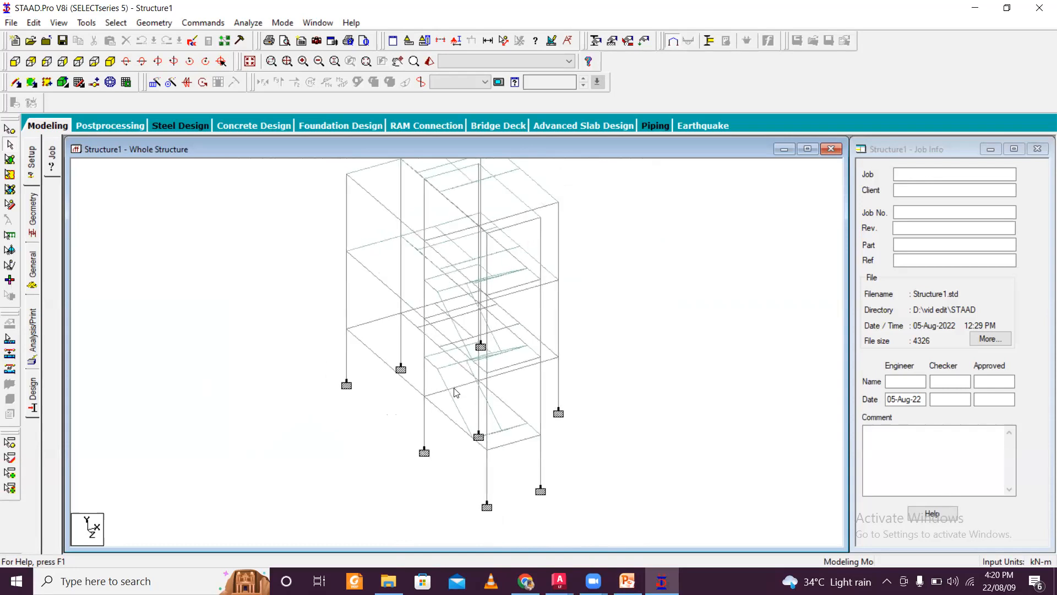
pyautogui.scroll(-2, 449, 398)
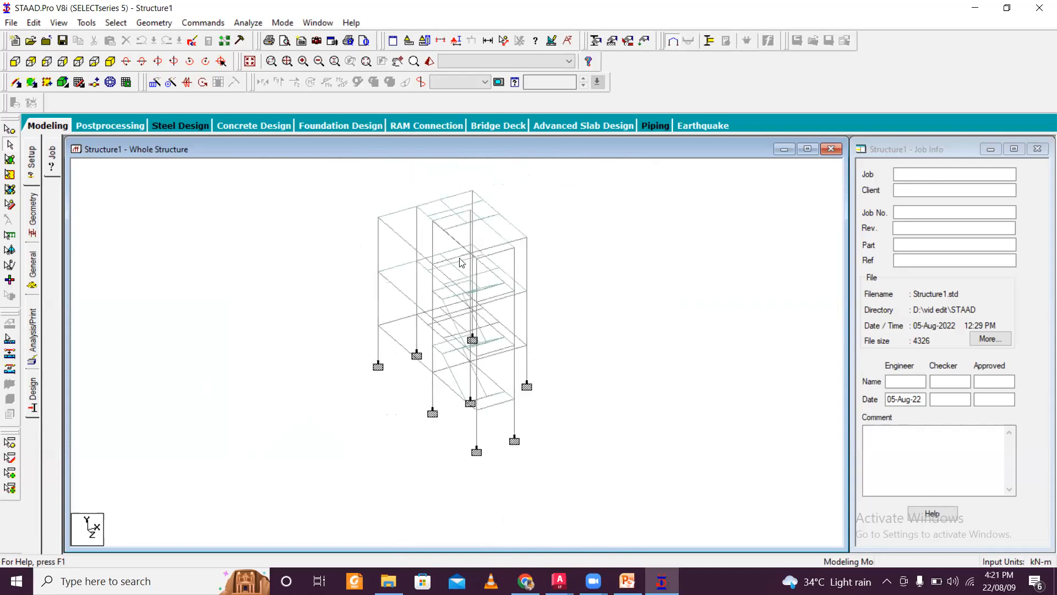
# - Rotate the model to inspect the structure from the other side
pyautogui.press('Left')
pyautogui.press('Left')
pyautogui.press('Left')
pyautogui.press('Left')
pyautogui.press('Left')
pyautogui.press('Left')
pyautogui.press('Left')
pyautogui.press('Left')
pyautogui.press('Left')
pyautogui.press('Left')
pyautogui.press('Left')
pyautogui.press('Left')
pyautogui.press('Left')
pyautogui.press('Left')
pyautogui.press('Left')
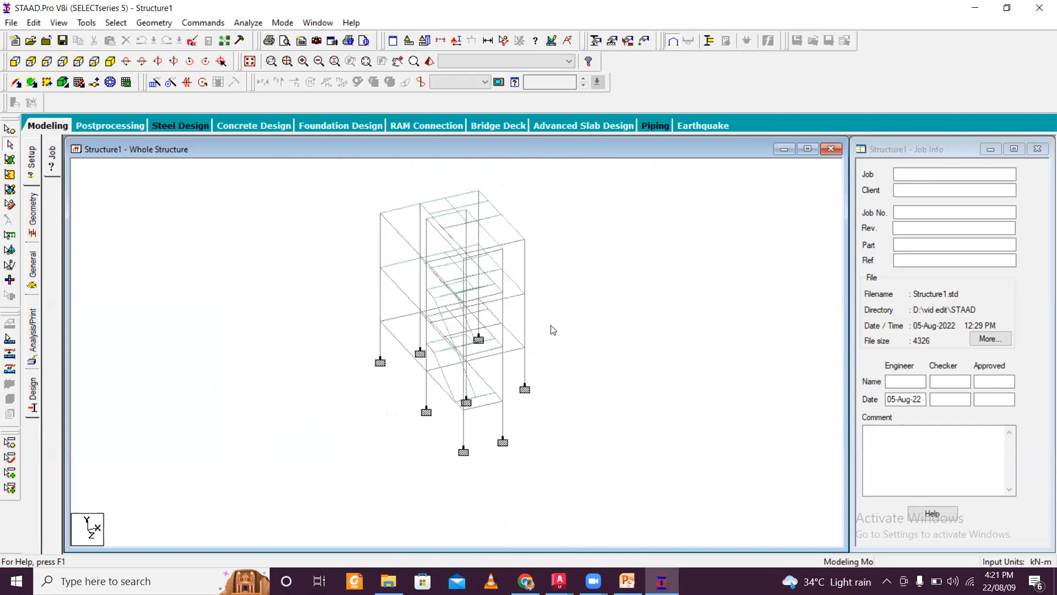
pyautogui.press('Left')
pyautogui.press('Left')
pyautogui.press('Left')
pyautogui.press('Left')
pyautogui.press('Left')
pyautogui.press('Left')
pyautogui.press('Left')
pyautogui.press('Left')
pyautogui.press('Left')
pyautogui.press('Left')
pyautogui.press('Left')
pyautogui.press('Left')
pyautogui.press('Left')
pyautogui.press('Left')
pyautogui.press('Left')
pyautogui.press('Left')
pyautogui.press('Left')
pyautogui.press('Left')
pyautogui.press('Left')
pyautogui.press('Left')
pyautogui.press('Left')
pyautogui.press('Left')
pyautogui.press('Left')
pyautogui.press('Left')
pyautogui.press('Left')
pyautogui.press('Left')
pyautogui.press('Left')
pyautogui.press('Left')
pyautogui.press('Left')
pyautogui.press('Left')
pyautogui.press('Left')
pyautogui.press('Left')
pyautogui.press('Left')
pyautogui.press('Left')
pyautogui.press('Left')
pyautogui.press('Left')
pyautogui.press('Left')
pyautogui.press('Left')
pyautogui.press('Left')
pyautogui.press('Left')
pyautogui.press('Left')
pyautogui.press('Left')
pyautogui.press('Left')
pyautogui.press('Left')
pyautogui.press('Left')
pyautogui.press('Left')
pyautogui.press('Left')
pyautogui.press('Left')
pyautogui.press('Left')
pyautogui.press('Left')
pyautogui.press('Left')
pyautogui.press('Left')
pyautogui.press('Left')
pyautogui.press('Left')
pyautogui.press('Left')
pyautogui.press('Left')
pyautogui.press('Left')
pyautogui.press('Left')
pyautogui.press('Left')
pyautogui.press('Left')
pyautogui.press('Left')
pyautogui.press('Left')
pyautogui.press('Left')
pyautogui.press('Left')
pyautogui.press('Left')
pyautogui.press('Left')
pyautogui.press('Left')
pyautogui.press('Left')
pyautogui.press('Left')
pyautogui.press('Left')
pyautogui.press('Left')
pyautogui.press('Left')
pyautogui.press('Left')
pyautogui.press('Left')
pyautogui.press('Left')
pyautogui.press('Left')
pyautogui.press('Left')
pyautogui.press('Left')
pyautogui.press('Left')
pyautogui.press('Left')
pyautogui.press('Left')
pyautogui.scroll(7, 419, 332)
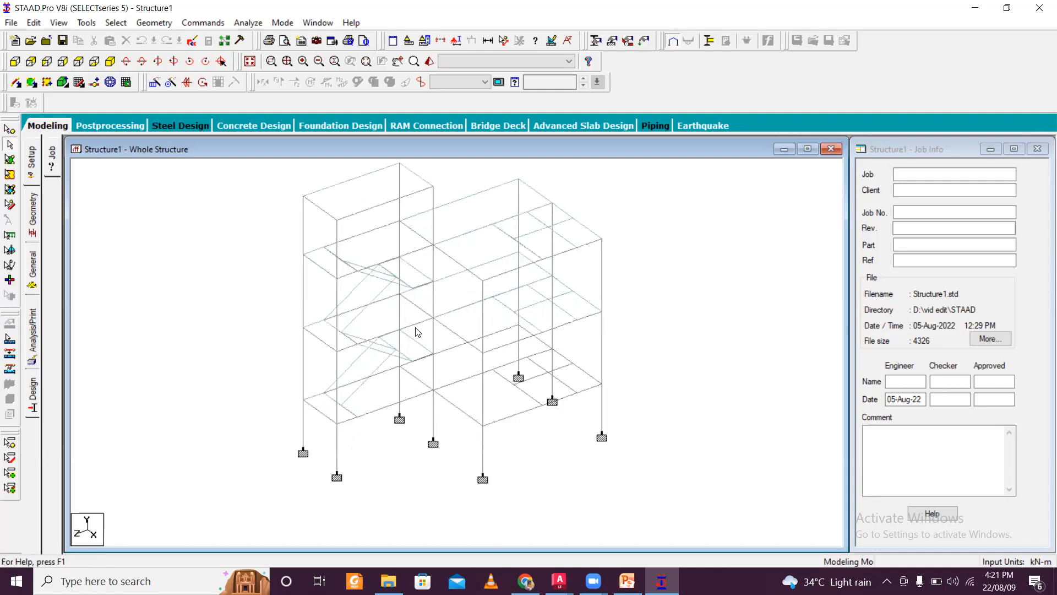
pyautogui.scroll(-2, 419, 329)
pyautogui.scroll(-3, 419, 330)
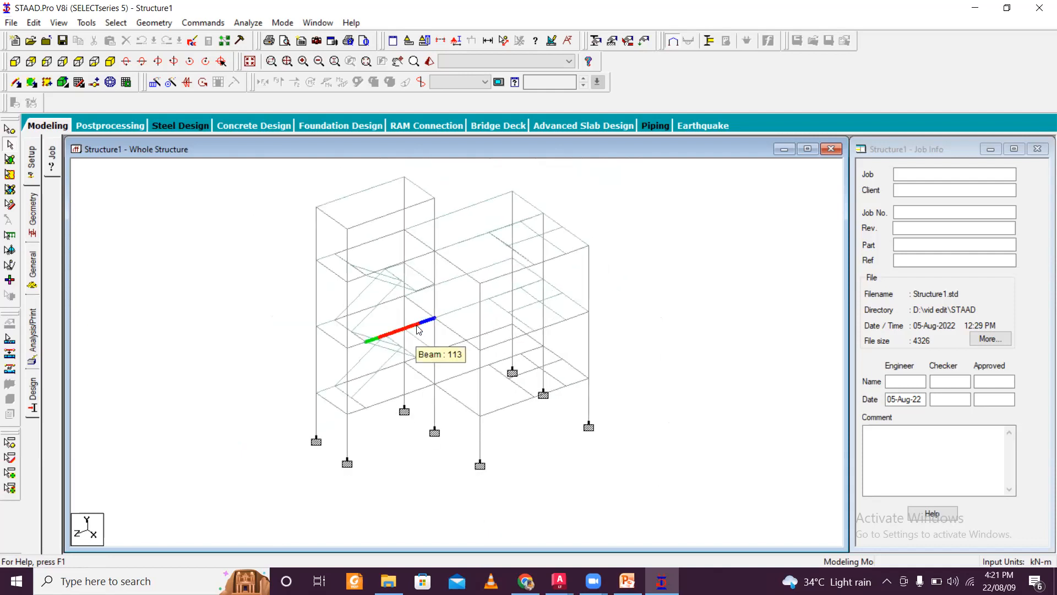
# - Rotate the view around the whole structure to examine every side of the frame
pyautogui.press('Right')
pyautogui.press('Right')
pyautogui.press('Right')
pyautogui.press('Right')
pyautogui.press('Right')
pyautogui.press('Right')
pyautogui.press('Right')
pyautogui.press('Right')
pyautogui.press('Right')
pyautogui.press('Right')
pyautogui.press('Right')
pyautogui.press('Right')
pyautogui.press('Right')
pyautogui.press('Right')
pyautogui.press('Right')
pyautogui.press('Right')
pyautogui.press('Right')
pyautogui.press('Right')
pyautogui.press('Right')
pyautogui.press('Right')
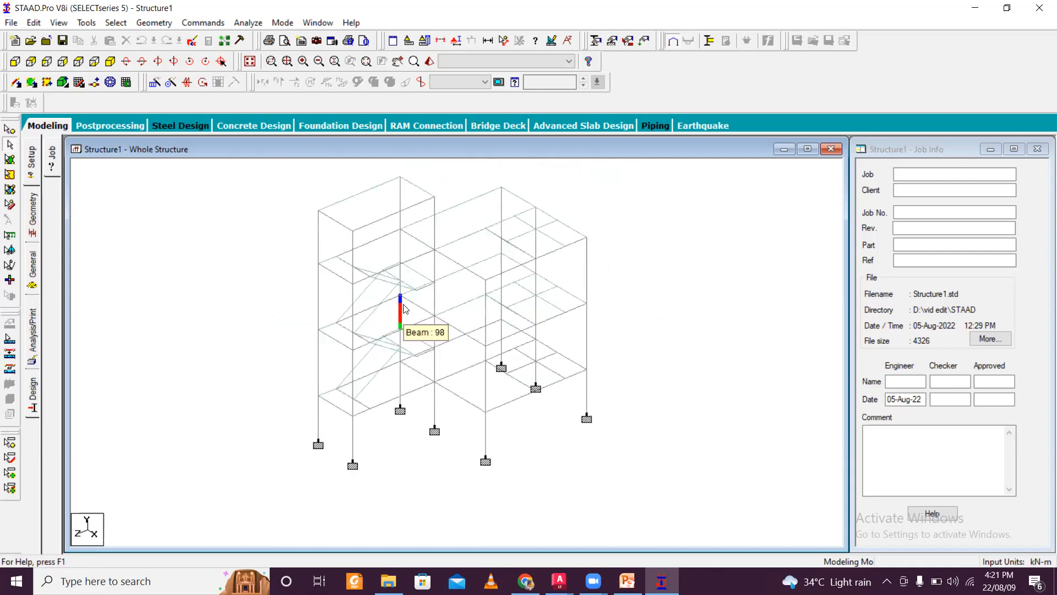
pyautogui.press('Left')
pyautogui.press('Right')
pyautogui.press('Right')
pyautogui.press('Right')
pyautogui.press('Right')
pyautogui.press('Right')
pyautogui.press('Right')
pyautogui.press('Right')
pyautogui.press('Right')
pyautogui.press('Right')
pyautogui.press('Right')
pyautogui.press('Right')
pyautogui.press('Right')
pyautogui.press('Right')
pyautogui.press('Right')
pyautogui.press('Right')
pyautogui.press('Right')
pyautogui.press('Right')
pyautogui.press('Right')
pyautogui.press('Right')
pyautogui.press('Right')
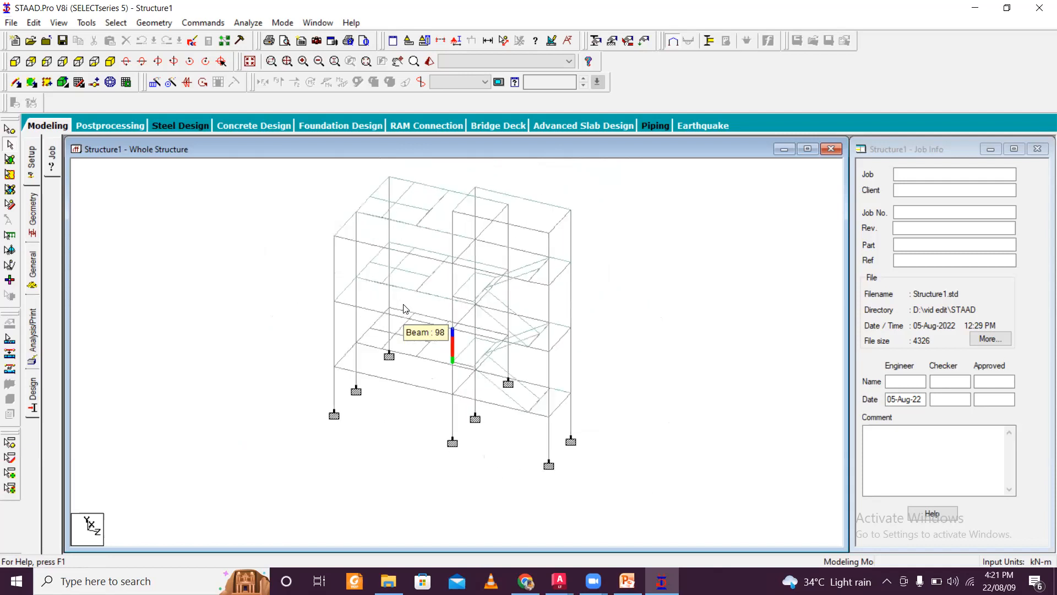
pyautogui.press('Right')
pyautogui.press('Right')
pyautogui.press('Right')
pyautogui.press('Right')
pyautogui.press('Right')
pyautogui.press('Right')
pyautogui.press('Right')
pyautogui.press('Right')
pyautogui.press('Right')
pyautogui.press('Right')
pyautogui.press('Right')
pyautogui.press('Right')
pyautogui.press('Right')
pyautogui.press('Right')
pyautogui.press('Right')
pyautogui.press('Right')
pyautogui.press('Right')
pyautogui.press('Right')
pyautogui.press('Right')
pyautogui.press('Right')
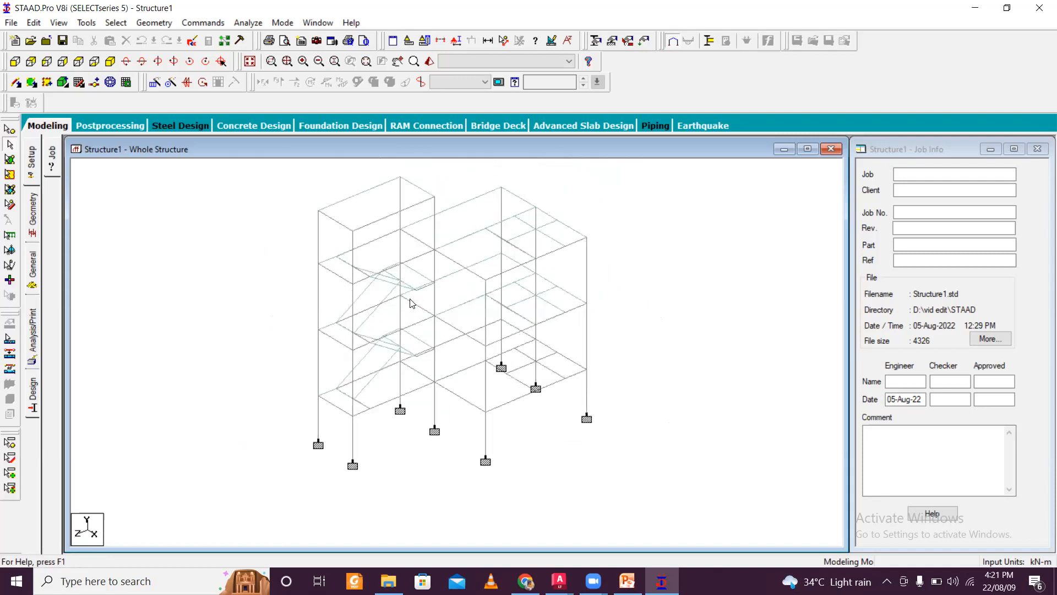
pyautogui.press('Right')
pyautogui.press('Right')
pyautogui.press('Right')
pyautogui.press('Right')
pyautogui.press('Right')
pyautogui.press('Right')
pyautogui.press('Right')
pyautogui.press('Right')
pyautogui.press('Right')
pyautogui.press('Right')
pyautogui.press('Right')
pyautogui.press('Right')
pyautogui.press('Right')
pyautogui.press('Right')
pyautogui.press('Right')
pyautogui.press('Right')
pyautogui.press('Right')
pyautogui.press('Right')
pyautogui.press('Right')
pyautogui.press('Right')
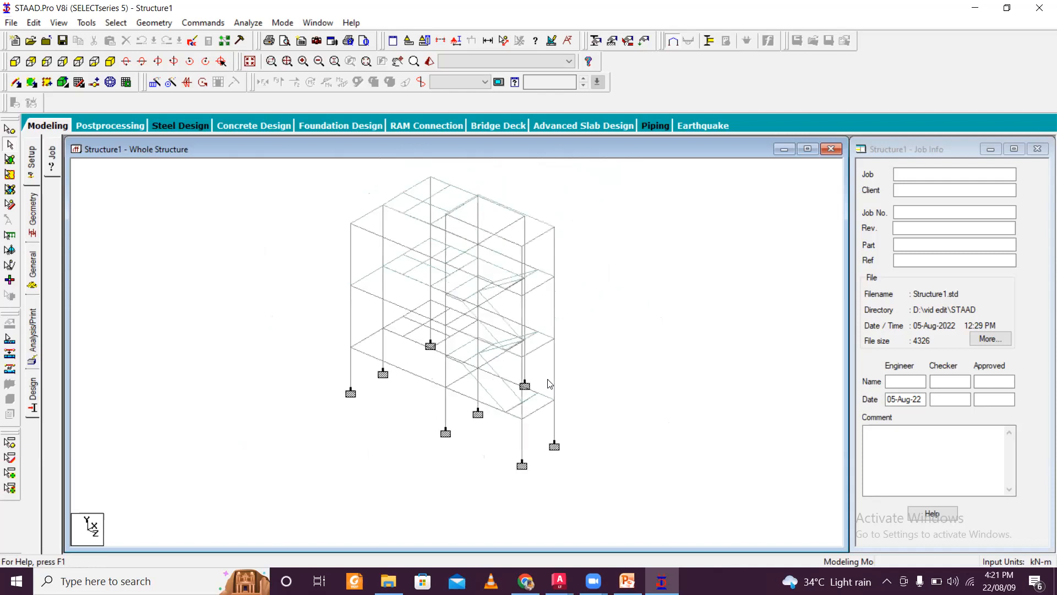
pyautogui.press('Right')
pyautogui.press('Right')
pyautogui.press('Right')
pyautogui.press('Right')
pyautogui.press('Right')
pyautogui.press('Right')
pyautogui.press('Right')
pyautogui.press('Right')
pyautogui.press('Right')
pyautogui.press('Right')
pyautogui.press('Right')
pyautogui.press('Right')
pyautogui.press('Right')
pyautogui.press('Right')
pyautogui.press('Right')
pyautogui.press('Right')
pyautogui.press('Right')
pyautogui.press('Right')
pyautogui.press('Right')
pyautogui.press('Right')
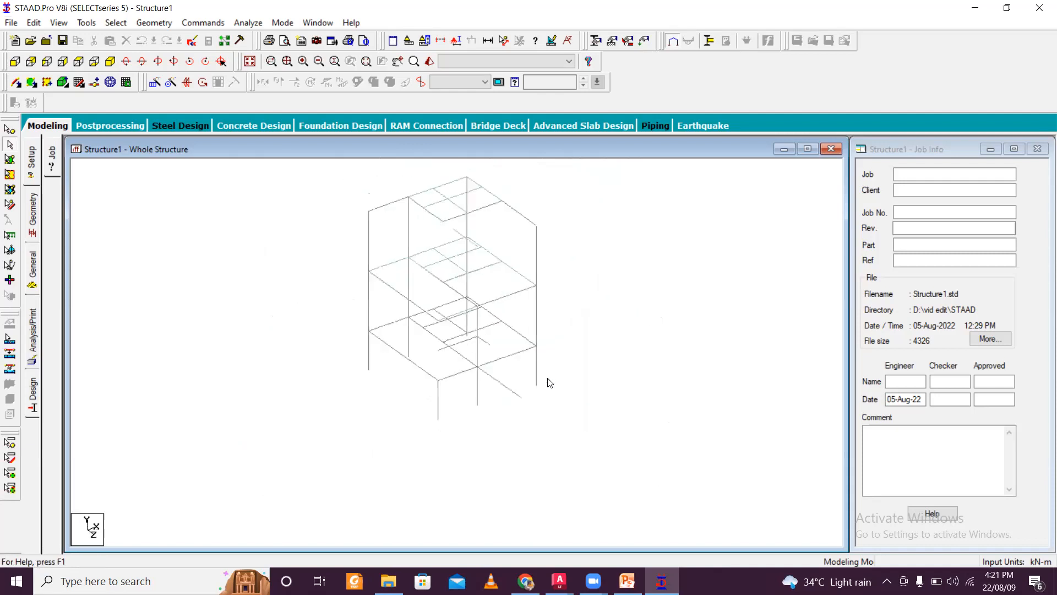
pyautogui.press('Right')
pyautogui.press('Right')
pyautogui.press('Right')
pyautogui.press('Right')
pyautogui.press('Right')
pyautogui.press('Right')
pyautogui.press('Right')
pyautogui.press('Right')
pyautogui.press('Right')
pyautogui.press('Right')
pyautogui.press('Right')
pyautogui.press('Right')
pyautogui.press('Right')
pyautogui.press('Right')
pyautogui.press('Right')
pyautogui.press('Right')
pyautogui.press('Right')
pyautogui.press('Right')
pyautogui.press('Right')
pyautogui.press('Right')
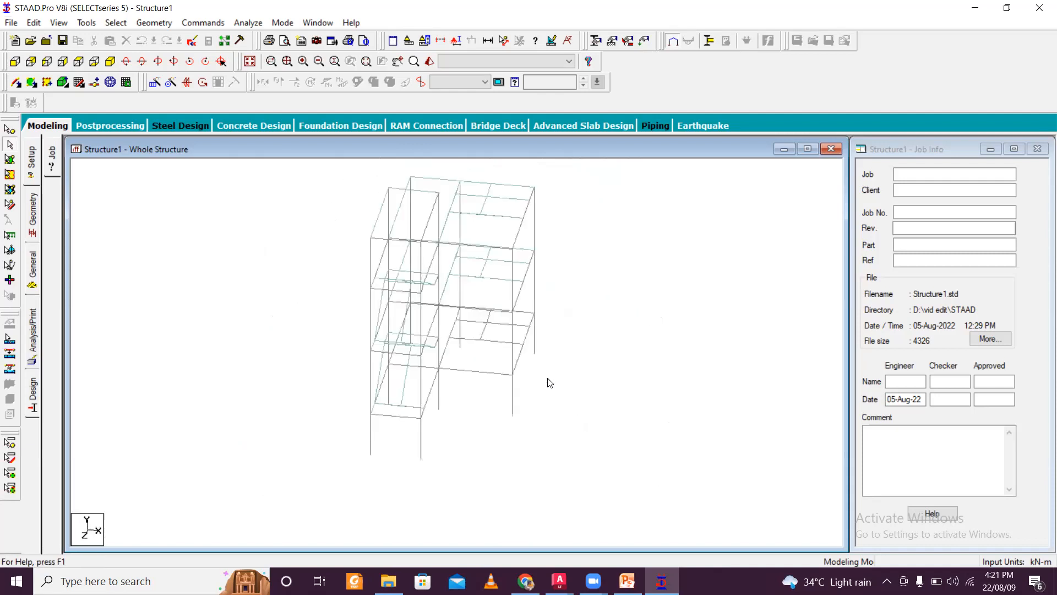
pyautogui.press('Right')
pyautogui.press('Right')
pyautogui.press('Right')
pyautogui.press('Right')
pyautogui.press('Right')
pyautogui.press('Right')
pyautogui.press('Right')
pyautogui.press('Right')
pyautogui.press('Right')
pyautogui.press('Right')
pyautogui.press('Right')
pyautogui.press('Right')
pyautogui.press('Right')
pyautogui.press('Right')
pyautogui.press('Right')
pyautogui.press('Right')
pyautogui.press('Right')
pyautogui.press('Right')
pyautogui.press('Right')
pyautogui.press('Right')
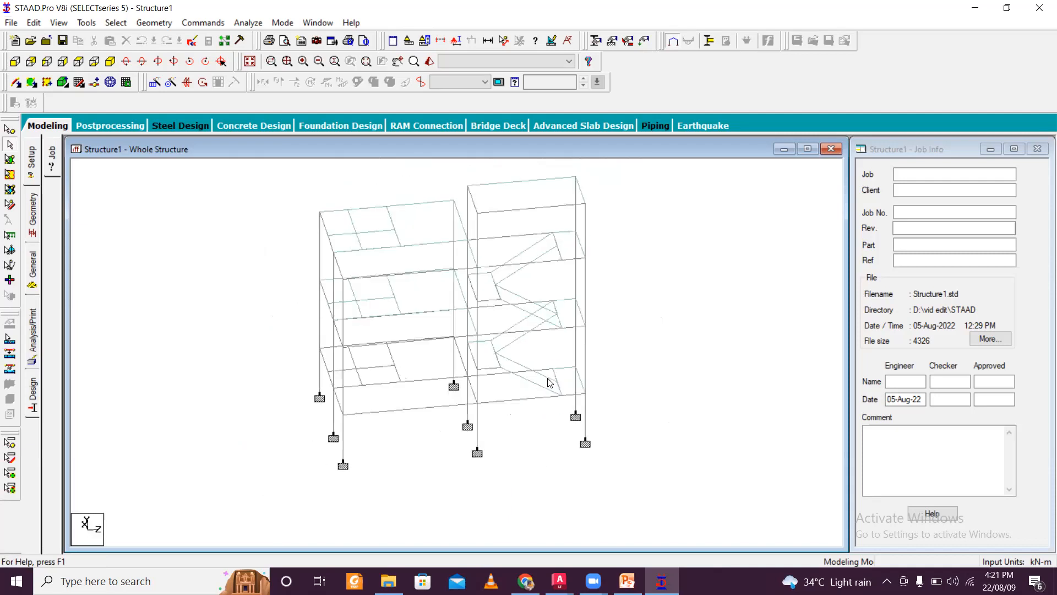
pyautogui.press('Right')
pyautogui.press('Right')
pyautogui.press('Right')
pyautogui.press('Right')
pyautogui.press('Right')
pyautogui.press('Right')
pyautogui.press('Right')
pyautogui.press('Right')
pyautogui.press('Right')
pyautogui.press('Right')
pyautogui.press('Right')
pyautogui.press('Right')
pyautogui.press('Right')
pyautogui.press('Right')
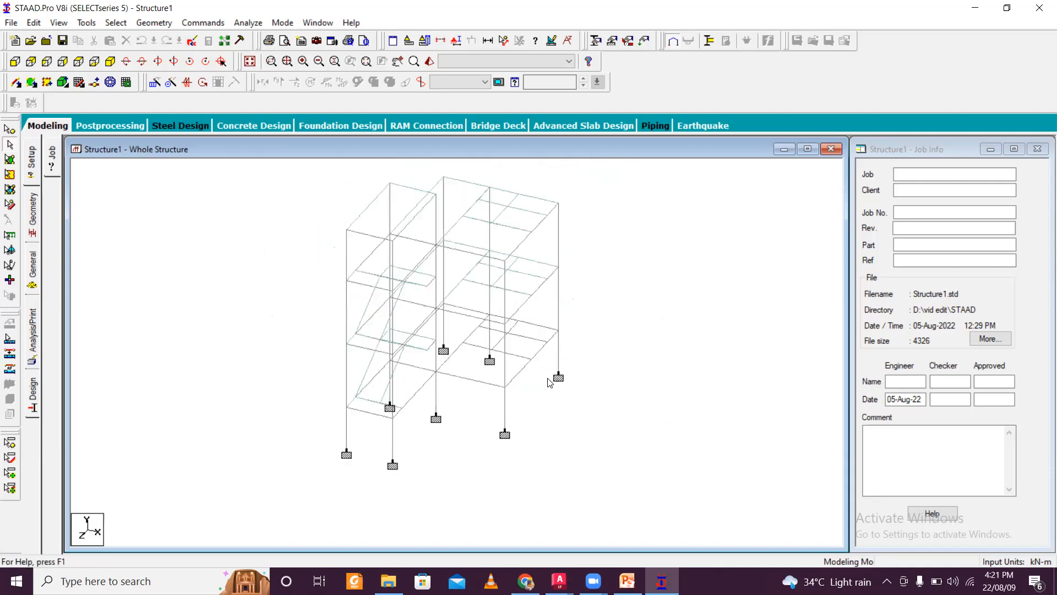
pyautogui.press('Right')
pyautogui.press('Right')
pyautogui.press('Right')
pyautogui.press('Right')
pyautogui.press('Right')
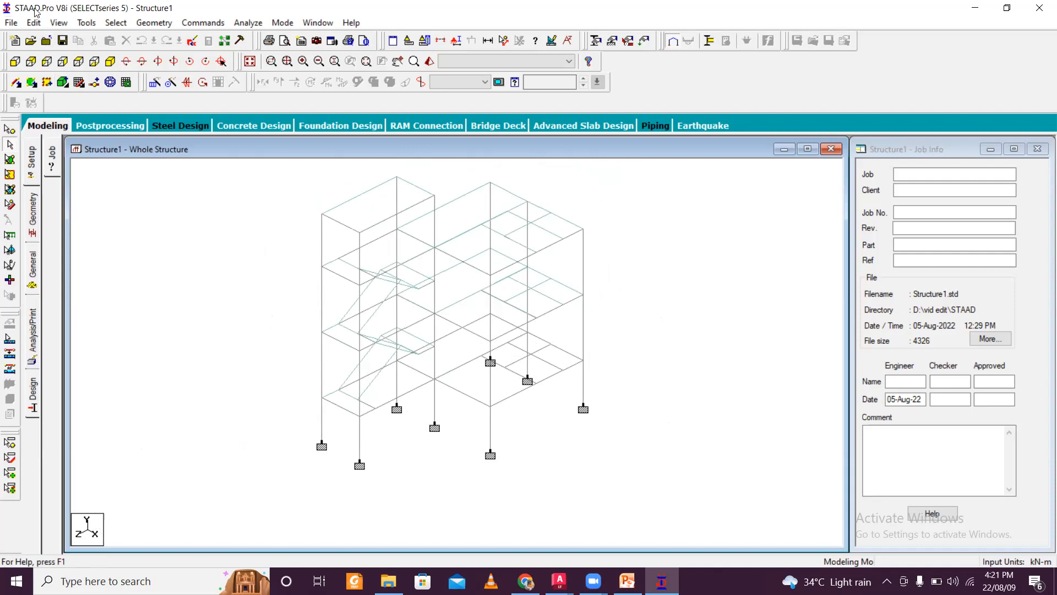
# - Run the analysis and close the analysis report window
pyautogui.click(238, 23)
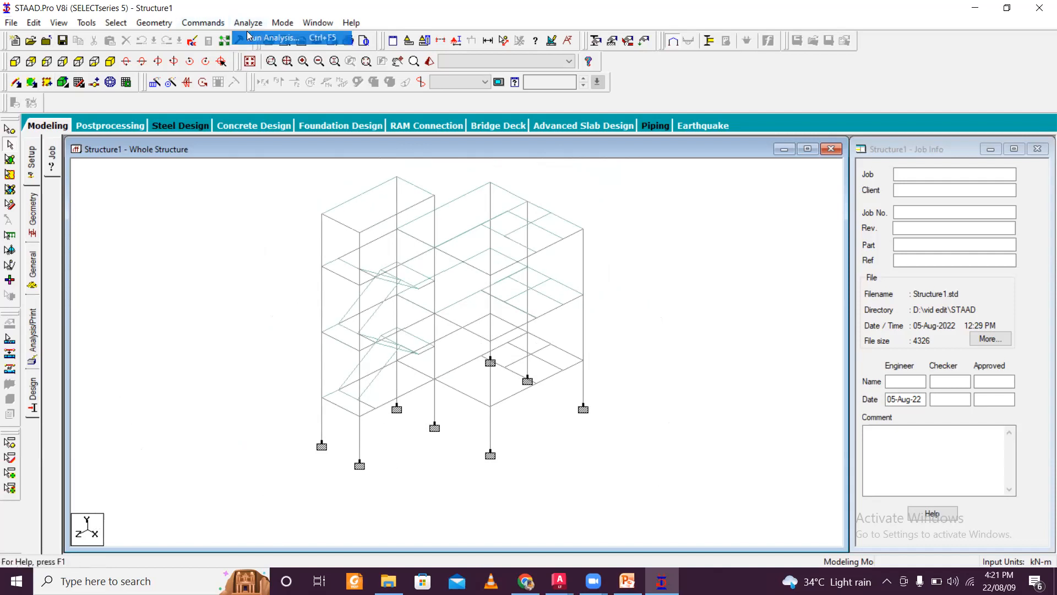
pyautogui.click(259, 38)
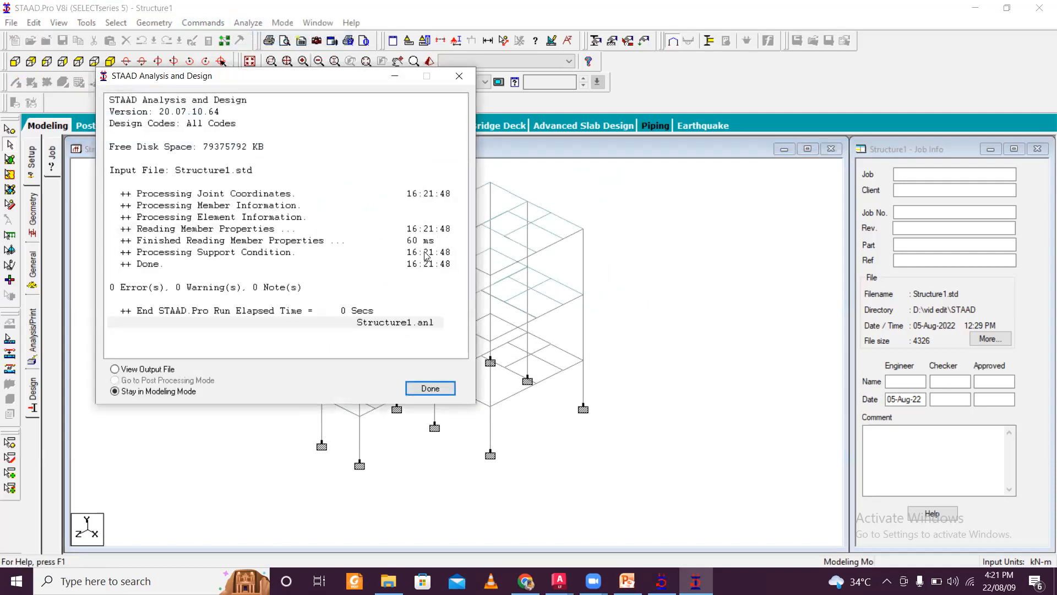
pyautogui.click(430, 388)
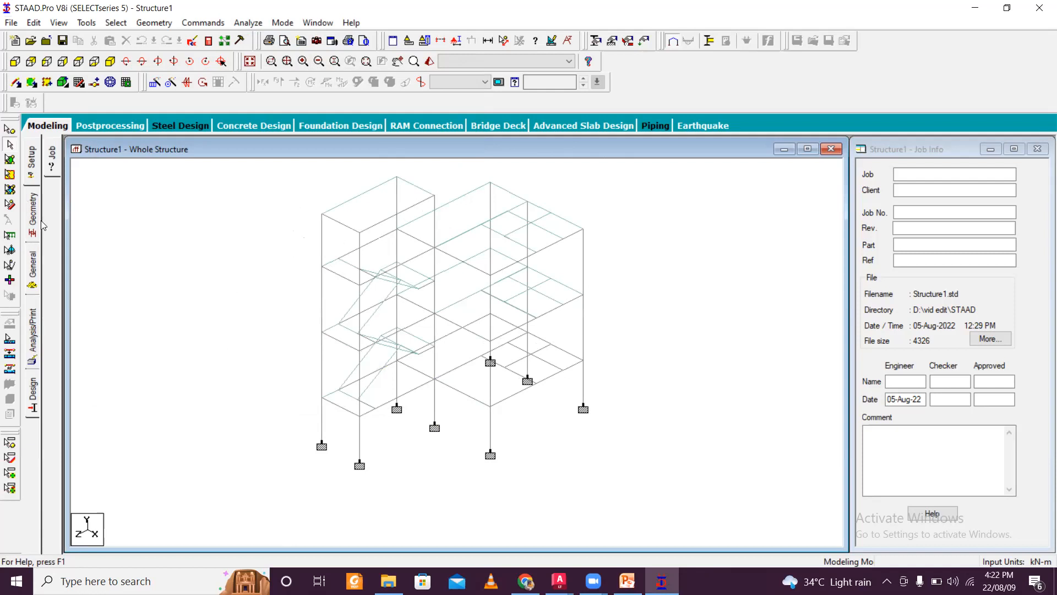
# - Open the plate element thickness dialog from the property page and enter 0.15 m as the node thickness
pyautogui.click(37, 270)
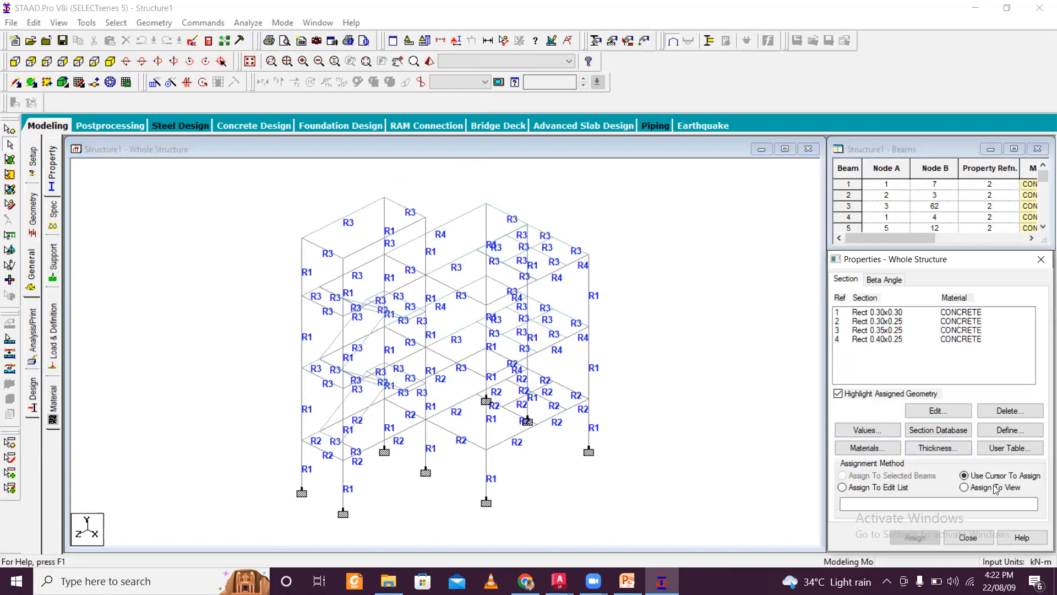
pyautogui.click(943, 449)
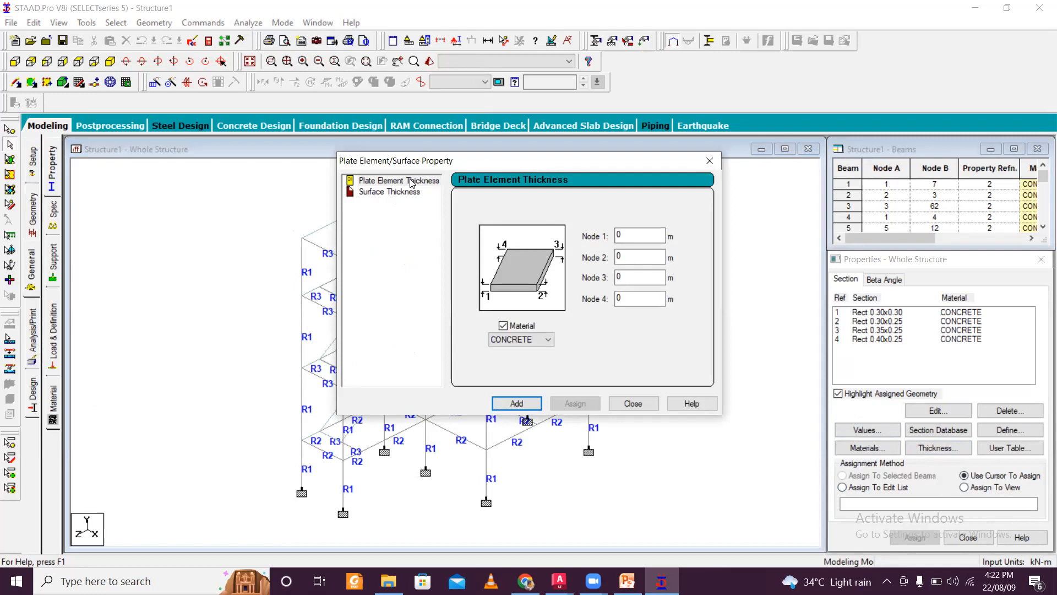
pyautogui.click(621, 235)
pyautogui.write('.15')
pyautogui.click(633, 402)
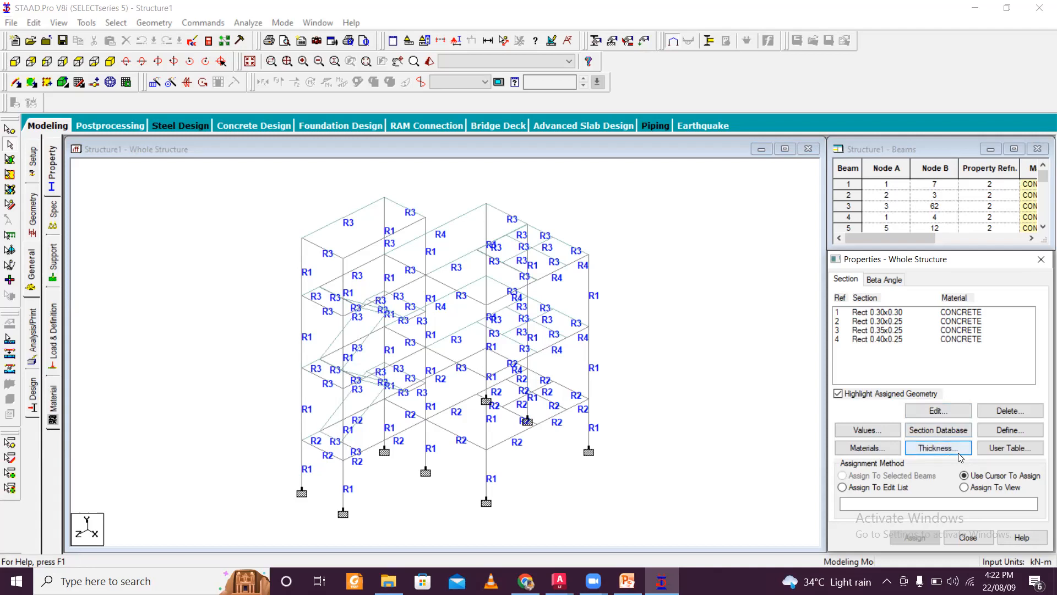
# - Add a 0.15 m concrete plate thickness at all four nodes to the property list
pyautogui.click(936, 447)
pyautogui.click(641, 234)
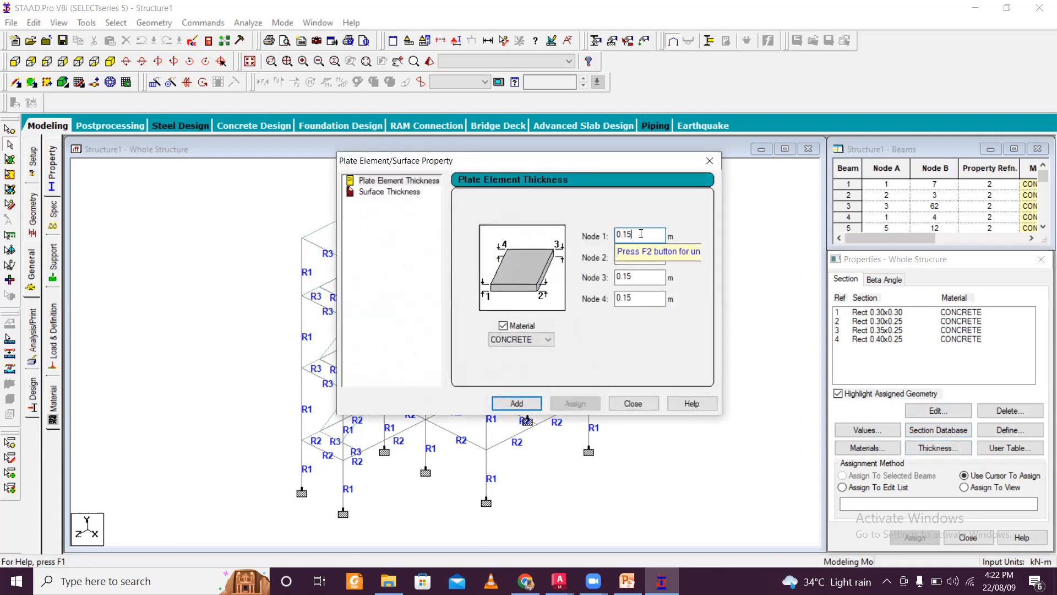
pyautogui.click(518, 402)
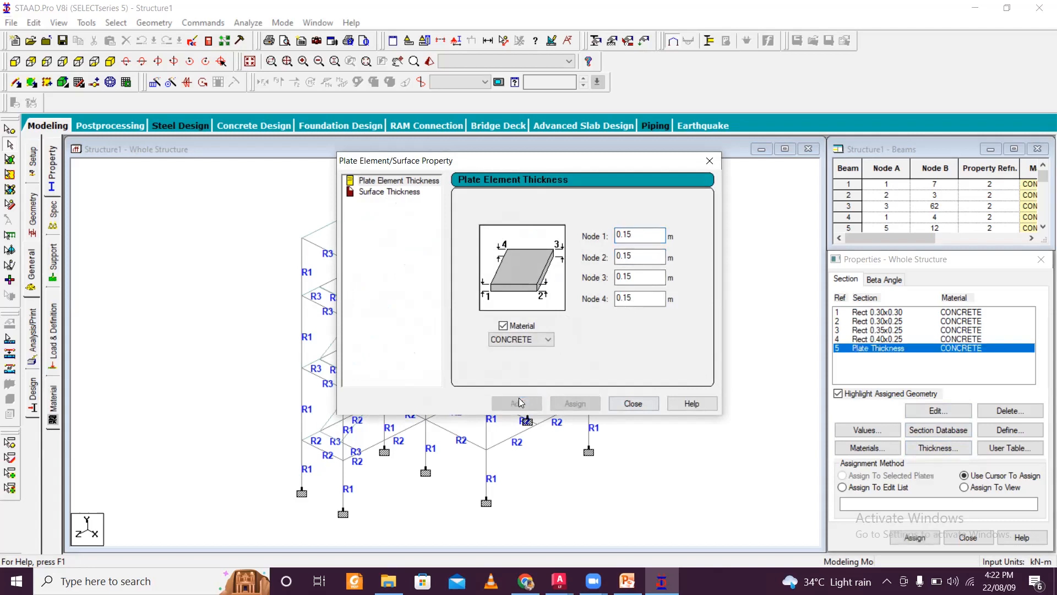
pyautogui.click(634, 403)
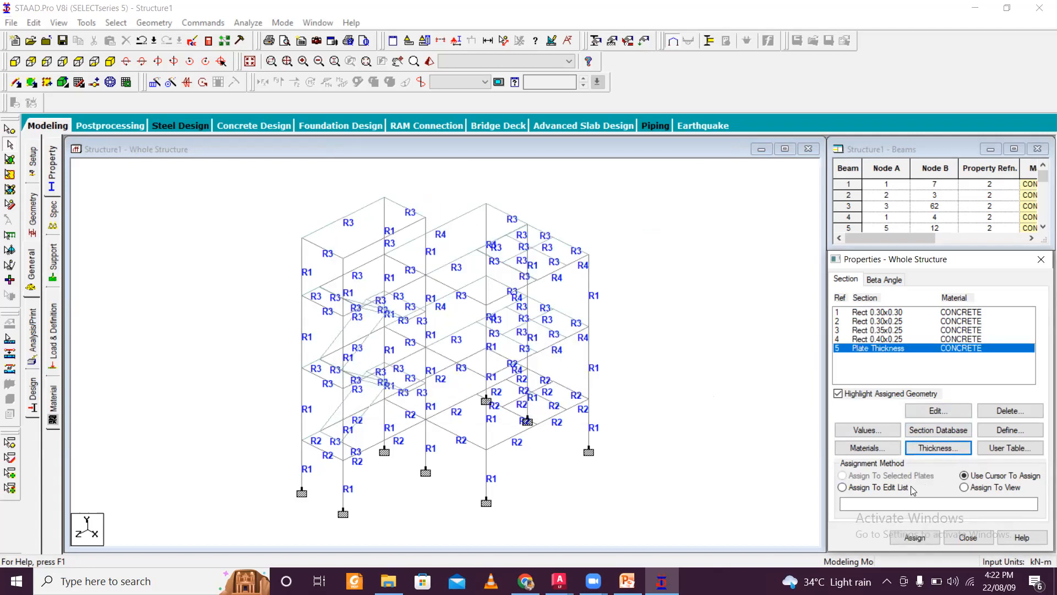
# - Assign the plate thickness to all plates in the current view, confirming the assign-to-view method
pyautogui.click(977, 503)
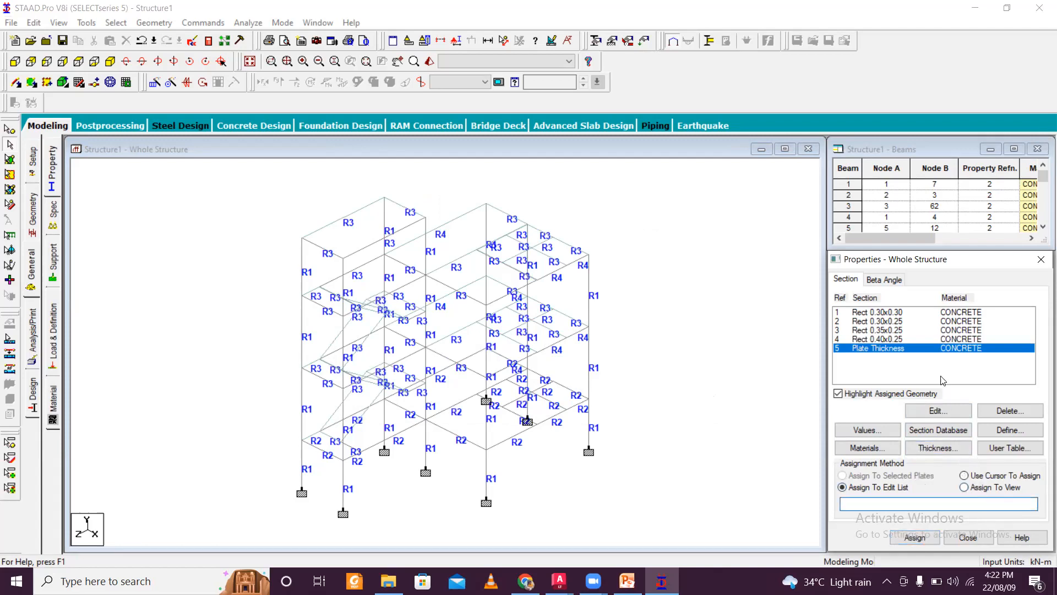
pyautogui.click(984, 486)
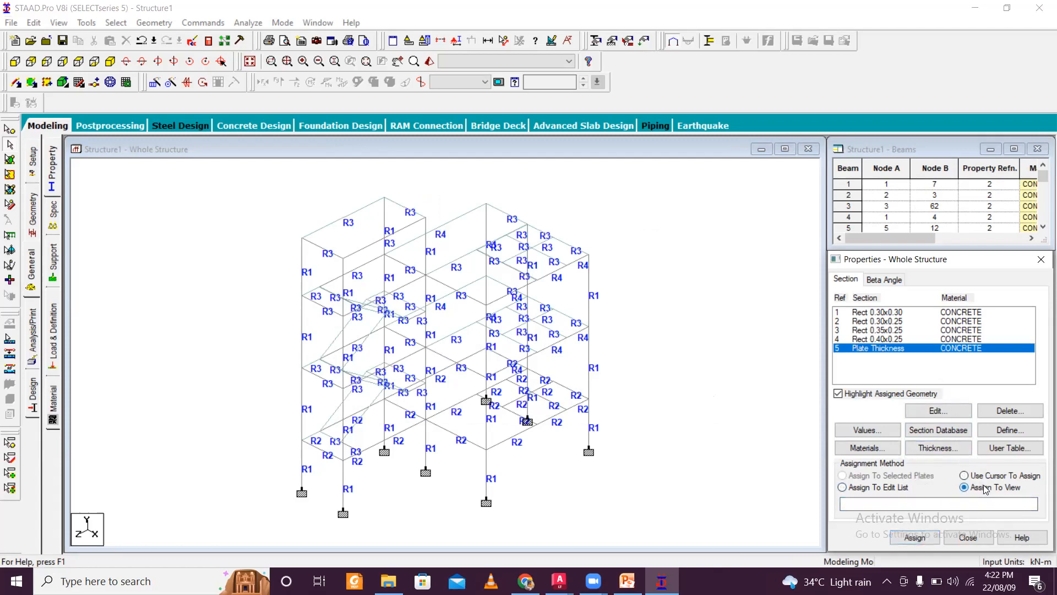
pyautogui.click(922, 545)
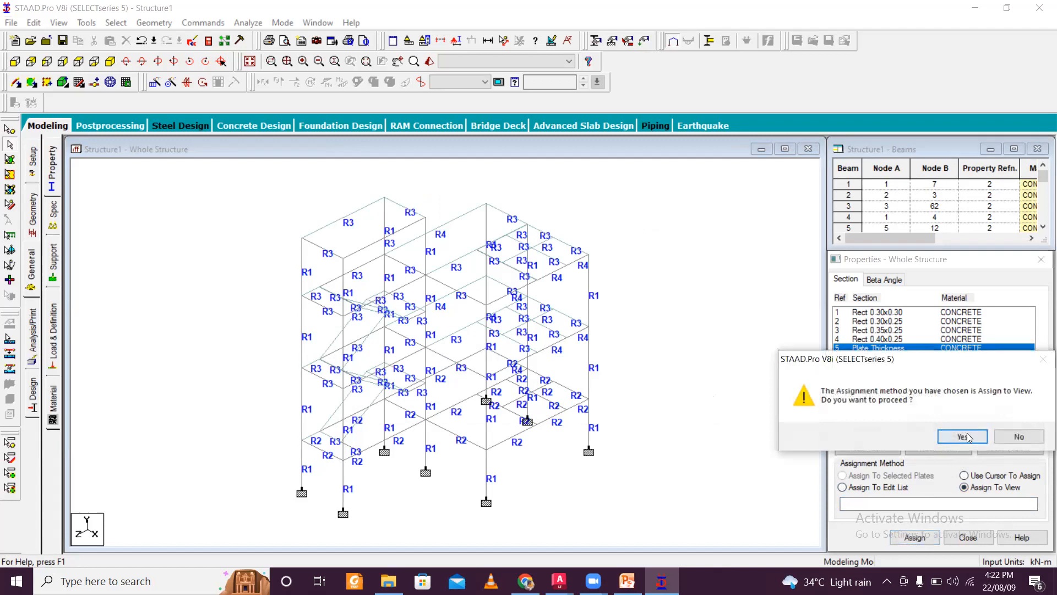
pyautogui.click(967, 435)
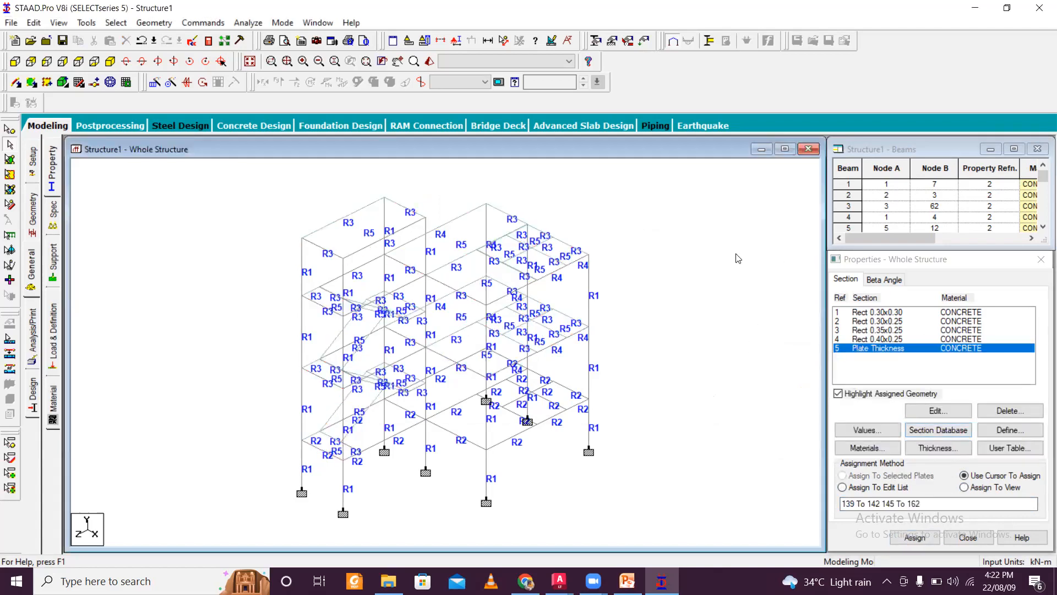
# - Check the model for entities with missing property assignments
pyautogui.click(115, 23)
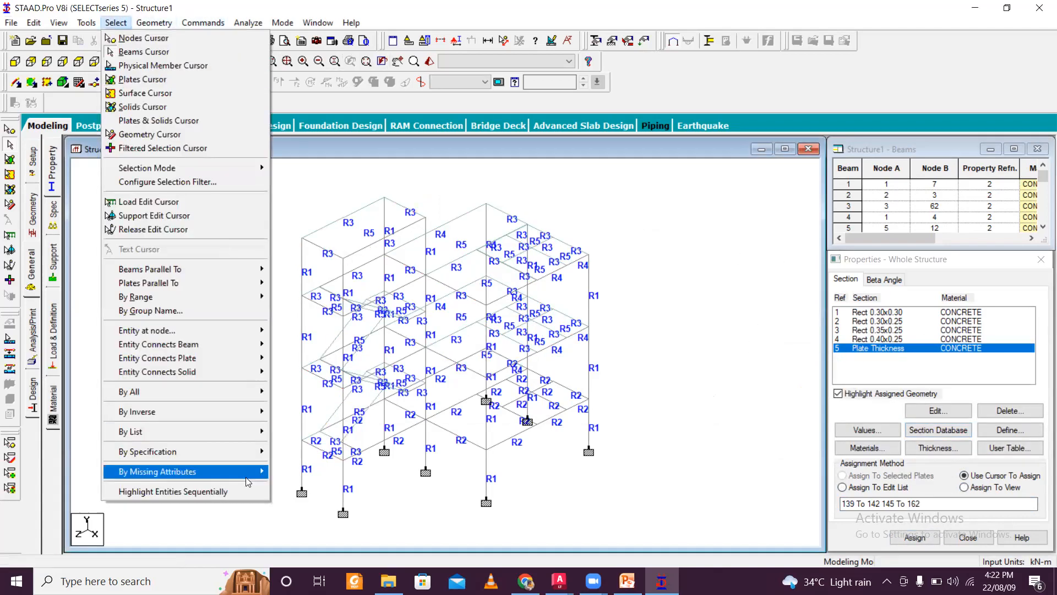
pyautogui.moveTo(223, 473)
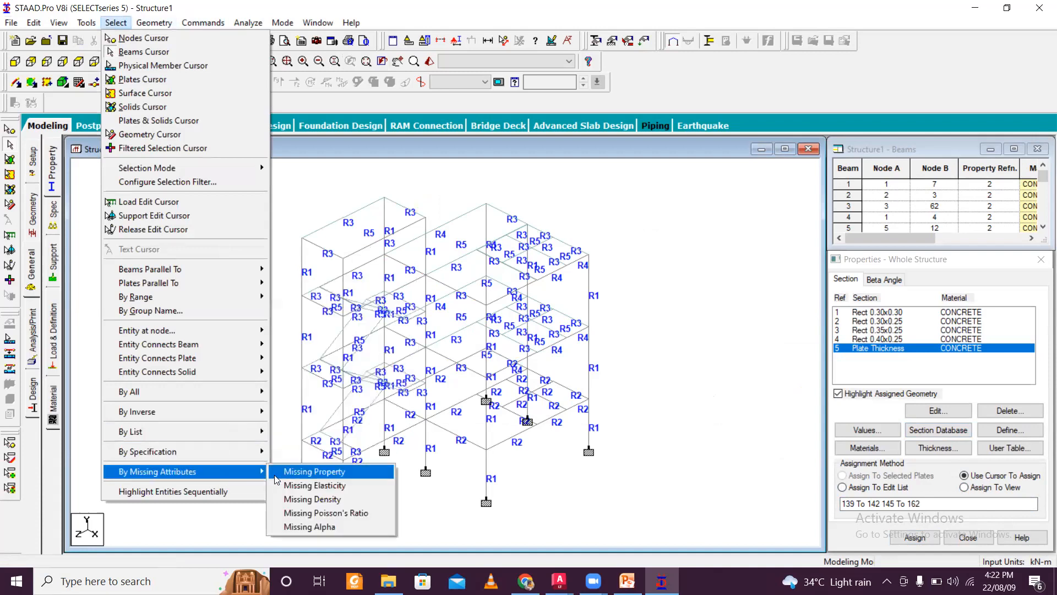
pyautogui.click(297, 472)
pyautogui.click(605, 320)
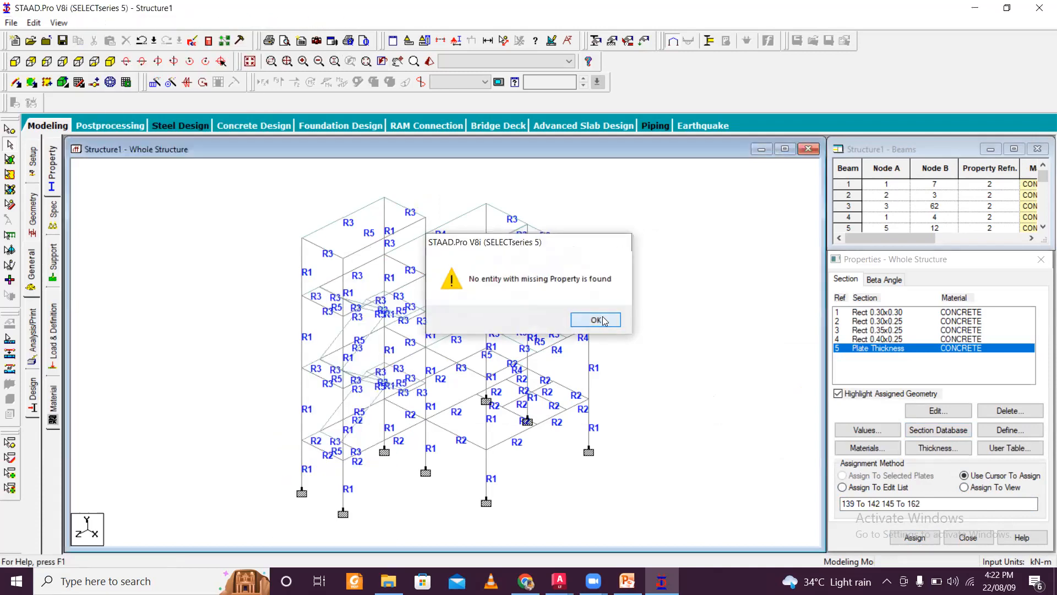
# - Open the Load & Definition page
pyautogui.scroll(-2, 586, 293)
pyautogui.moveTo(585, 295); pyautogui.dragTo(546, 318, button='middle')
pyautogui.scroll(2, 542, 283)
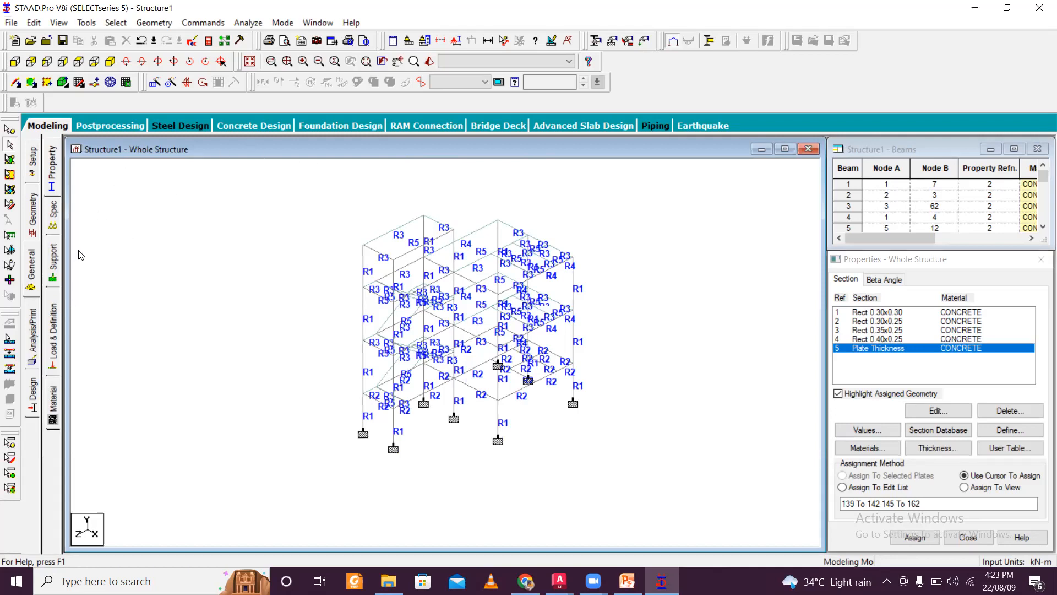
pyautogui.click(49, 328)
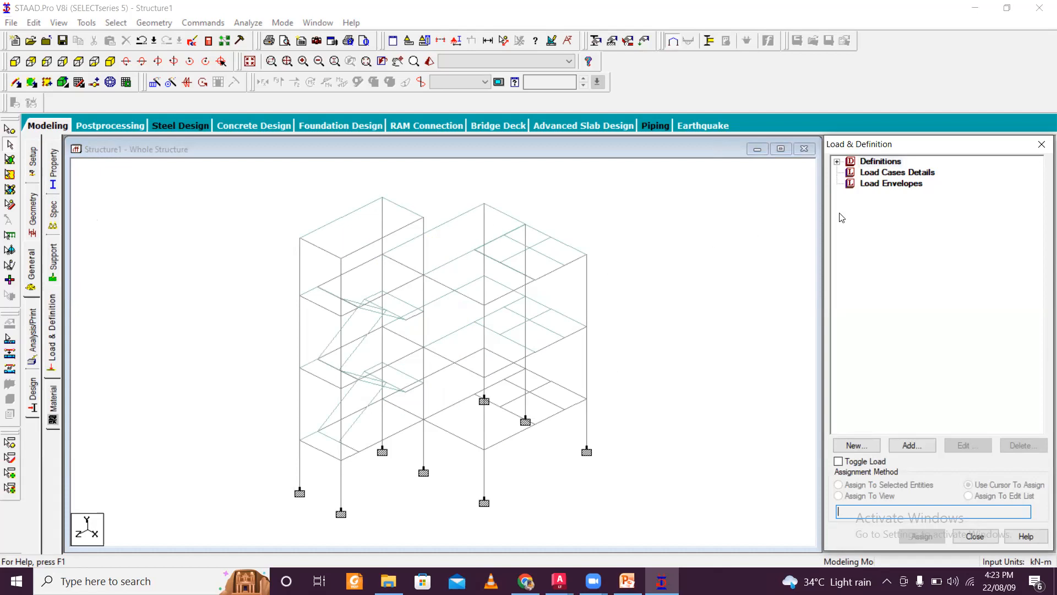
# - Add a new seismic definition using the IS 1893 - 2002/2005 code and open its parameter generator
pyautogui.click(837, 162)
pyautogui.click(897, 228)
pyautogui.click(912, 445)
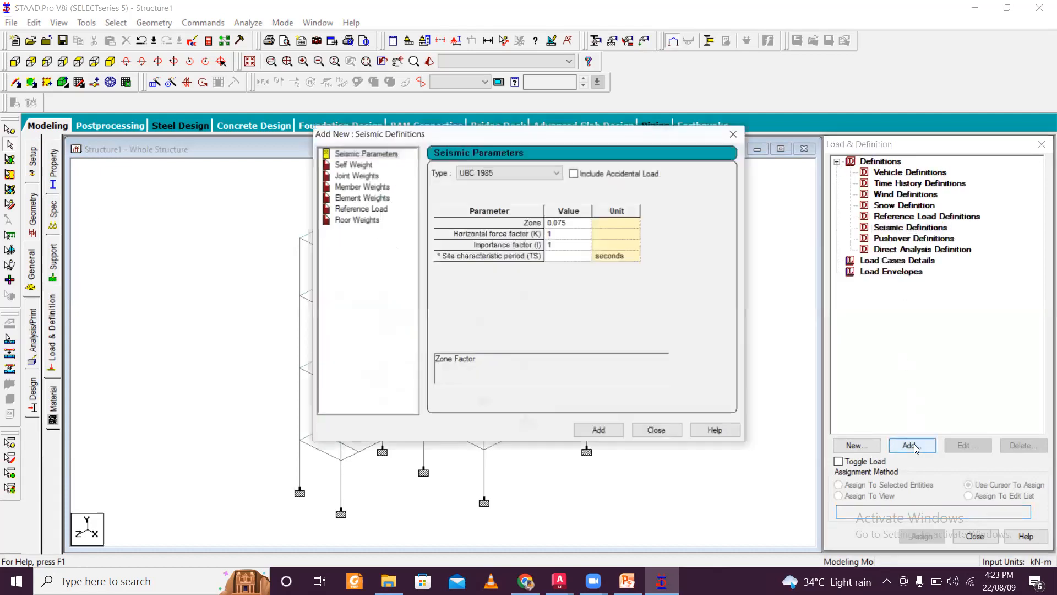
pyautogui.click(516, 174)
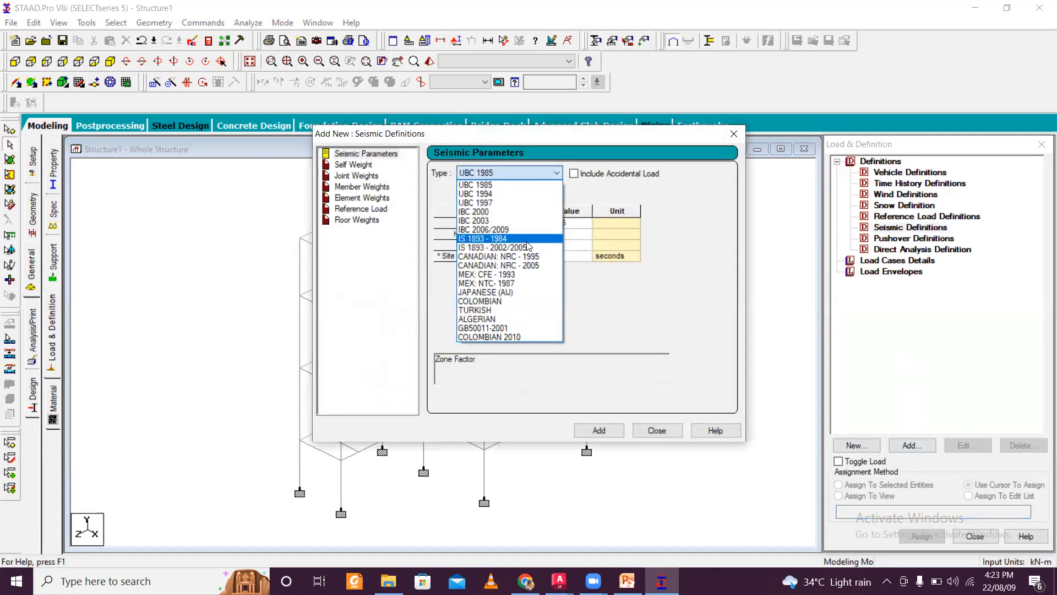
pyautogui.click(496, 235)
pyautogui.click(516, 173)
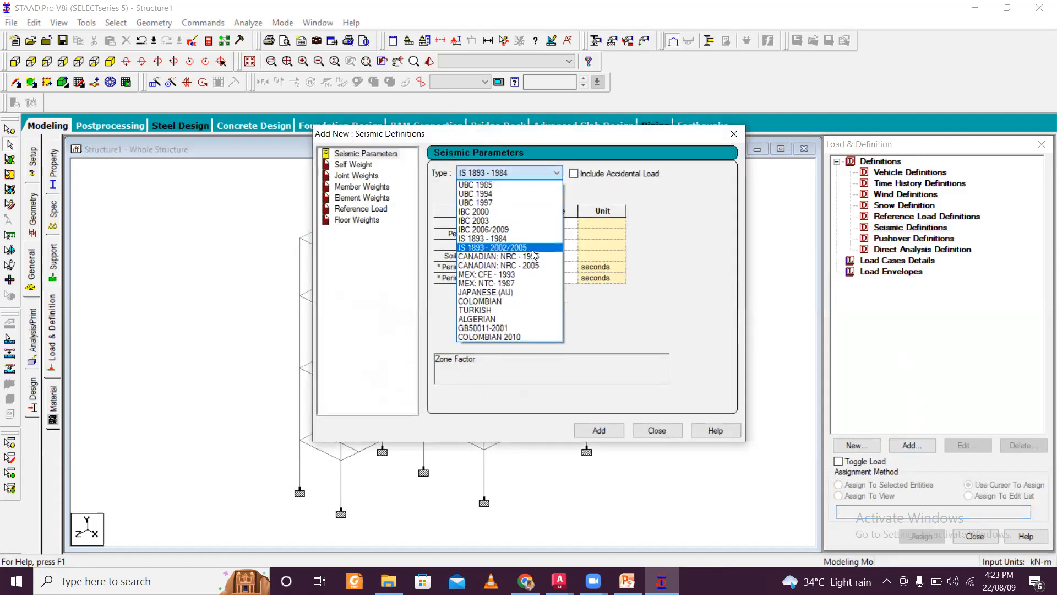
pyautogui.click(529, 222)
pyautogui.click(595, 194)
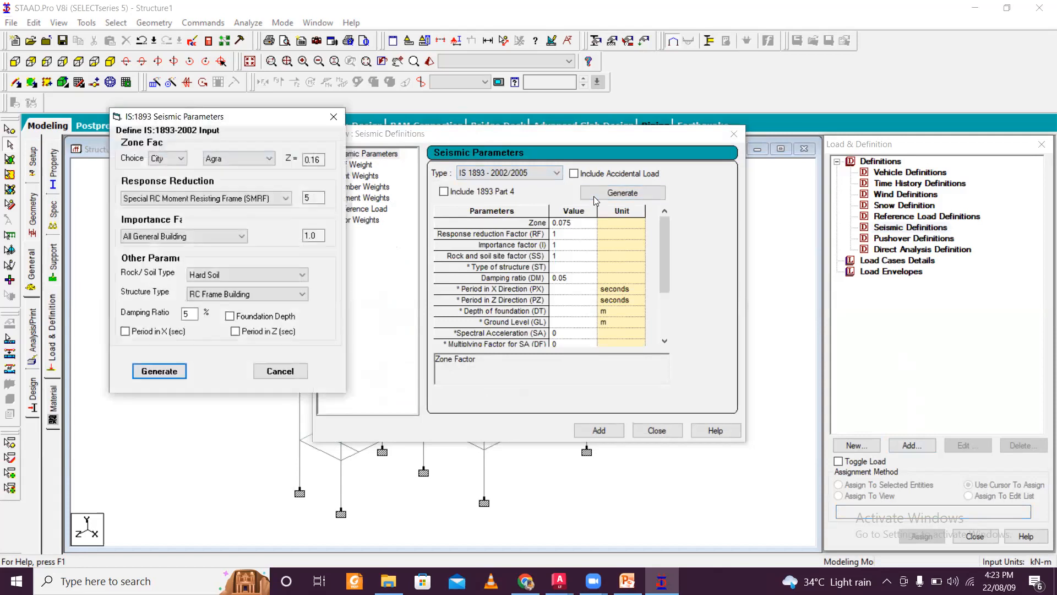
# - Define the zone factor by zone, choosing seismic zone V
pyautogui.click(181, 159)
pyautogui.click(165, 176)
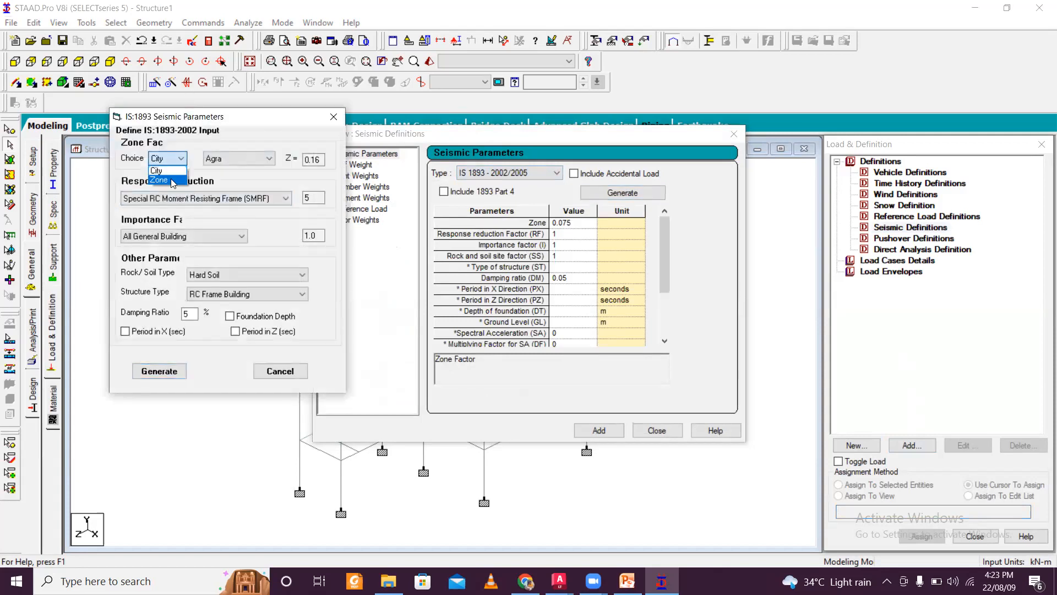
pyautogui.click(231, 160)
pyautogui.click(233, 203)
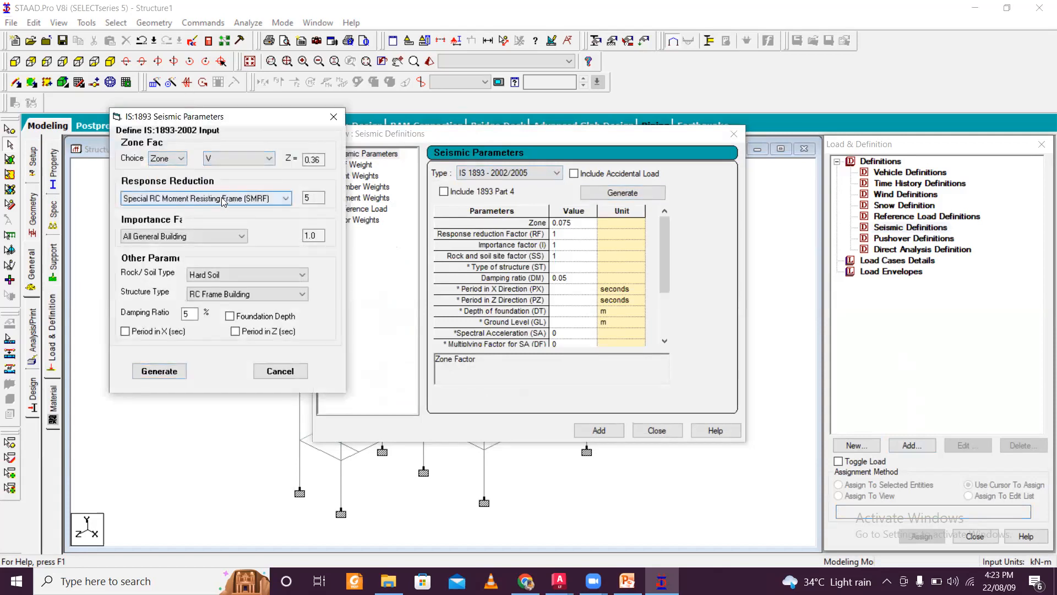
# - Keep the SMRF response reduction and All General Building importance, and set the rock/soil type to Medium Soil
pyautogui.click(223, 199)
pyautogui.click(223, 199)
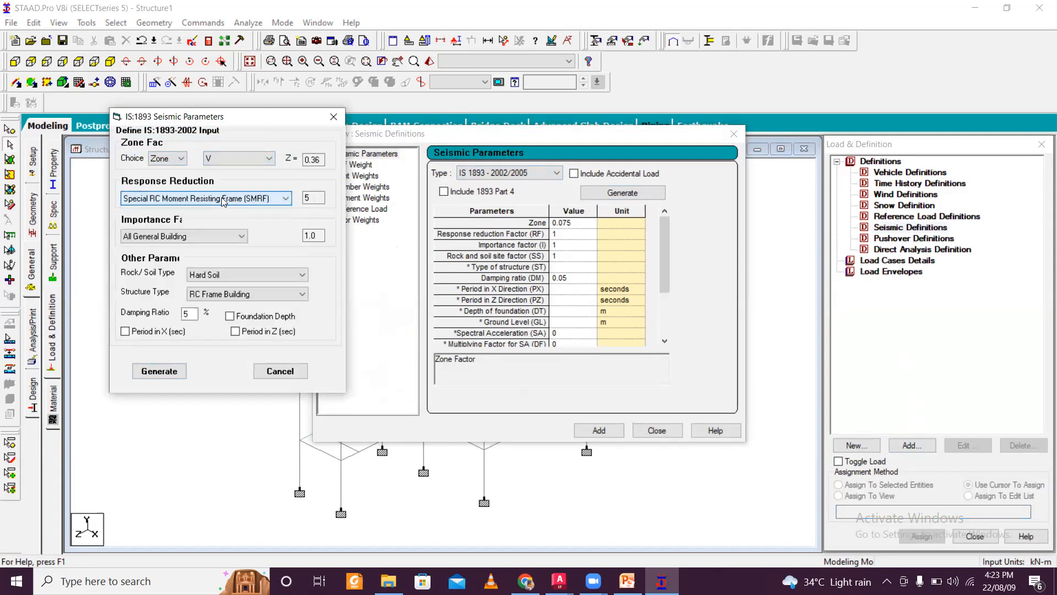
pyautogui.click(227, 237)
pyautogui.click(226, 240)
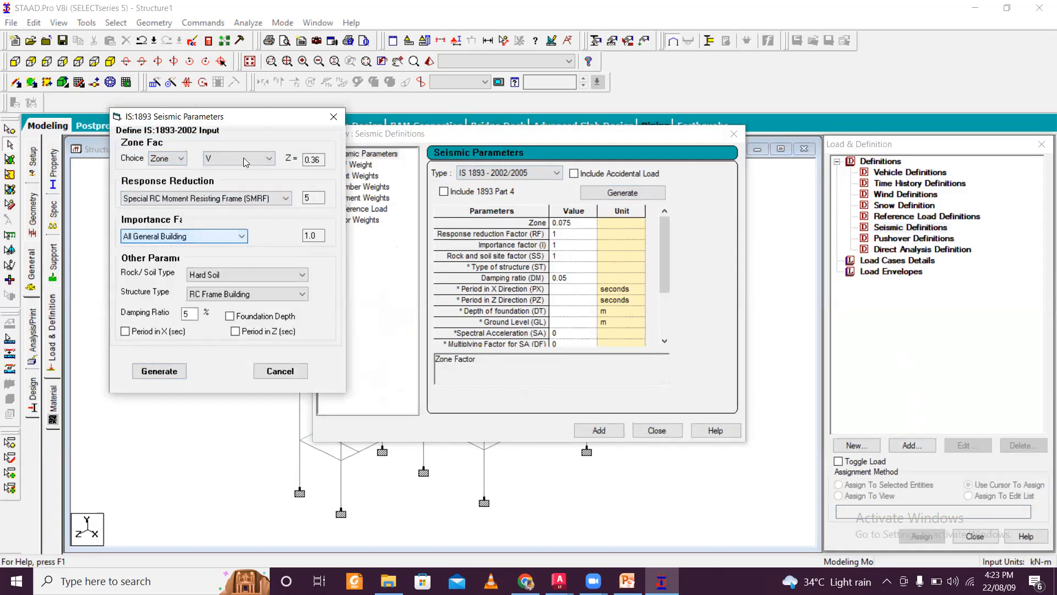
pyautogui.moveTo(262, 122); pyautogui.dragTo(349, 41)
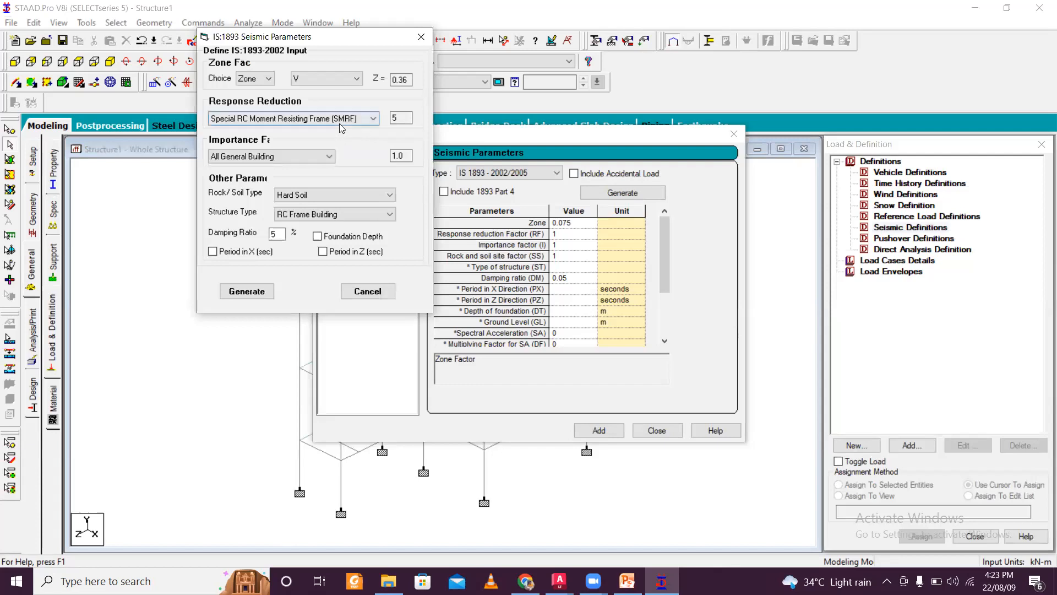
pyautogui.click(340, 195)
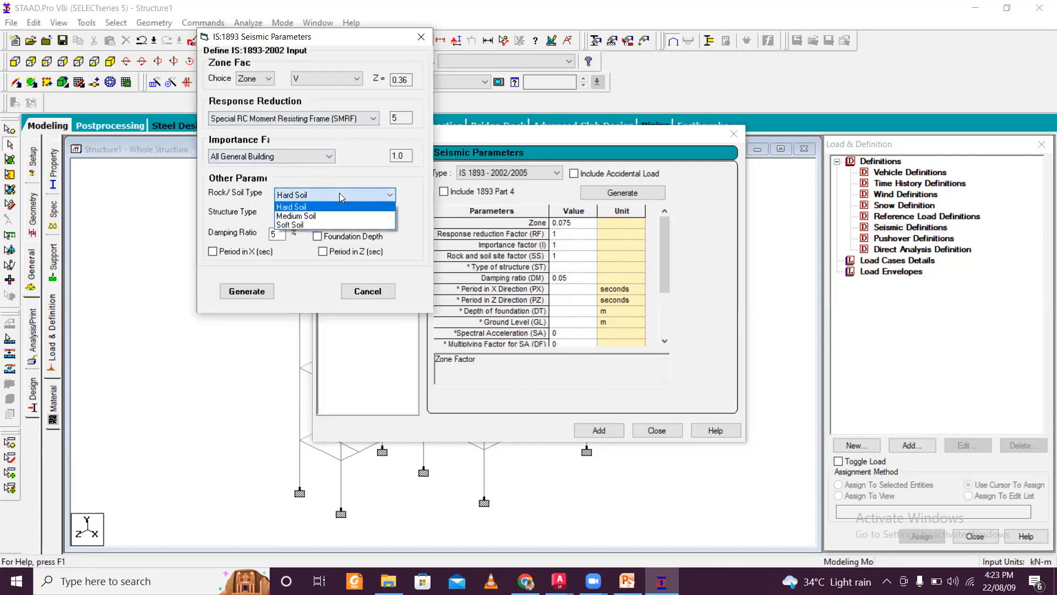
pyautogui.click(339, 216)
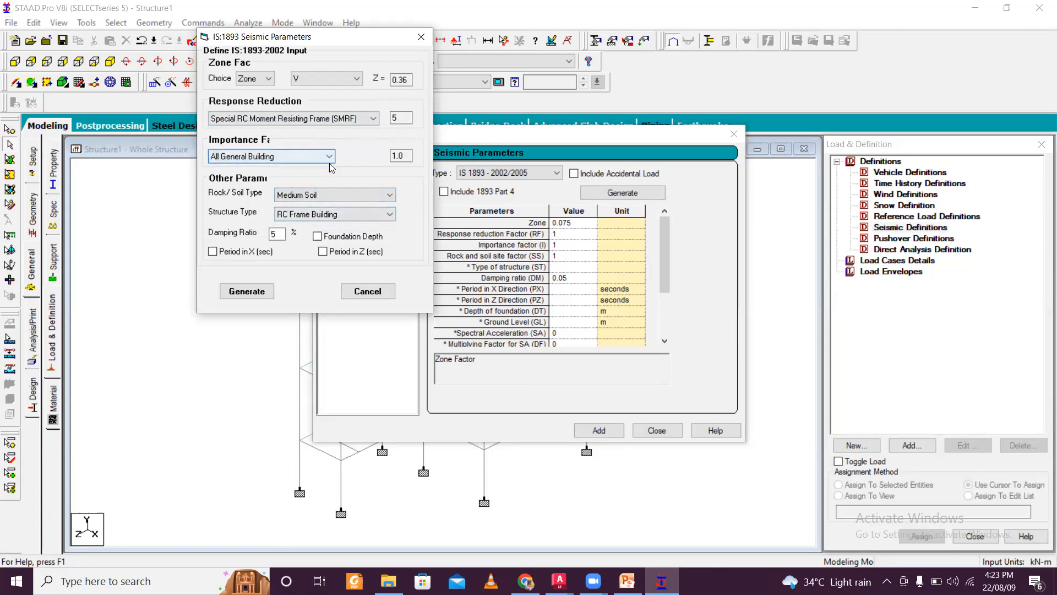
# - Generate and add the IS 1893 seismic parameters, then add a self weight with factor 1 to the definition
pyautogui.click(273, 234)
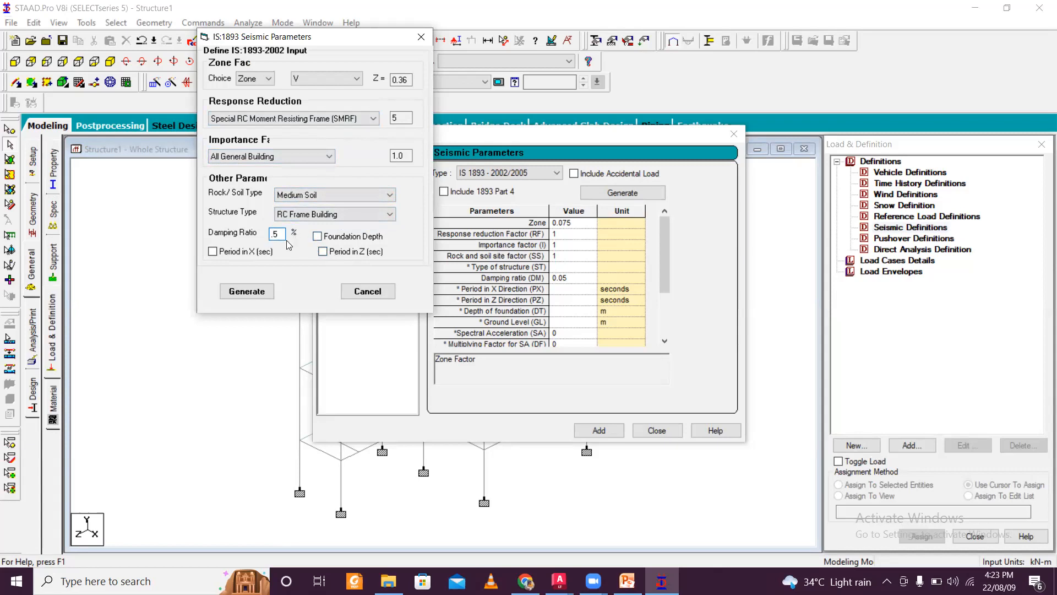
pyautogui.click(247, 292)
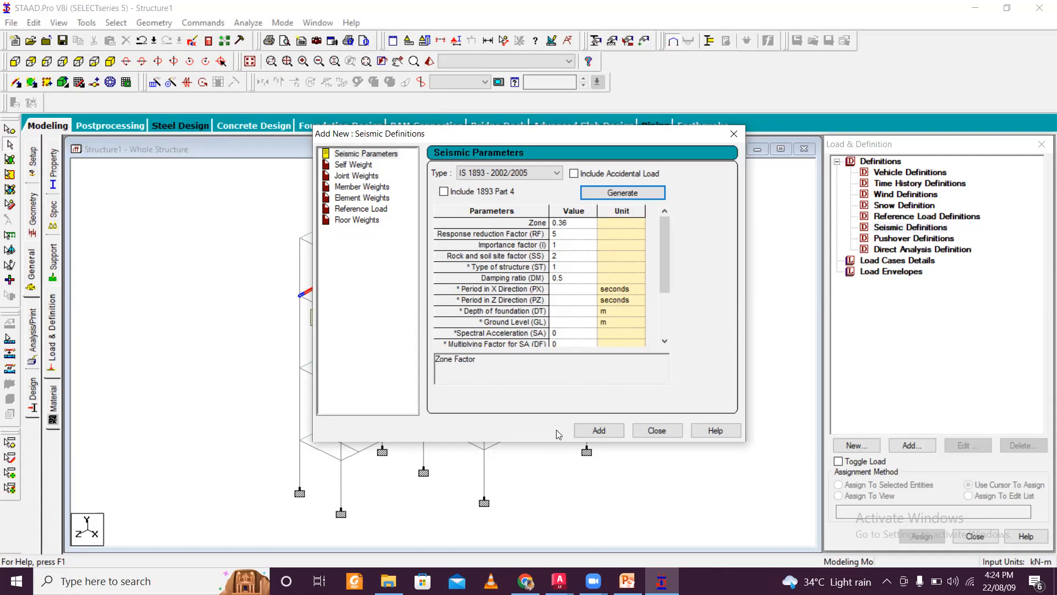
pyautogui.click(598, 430)
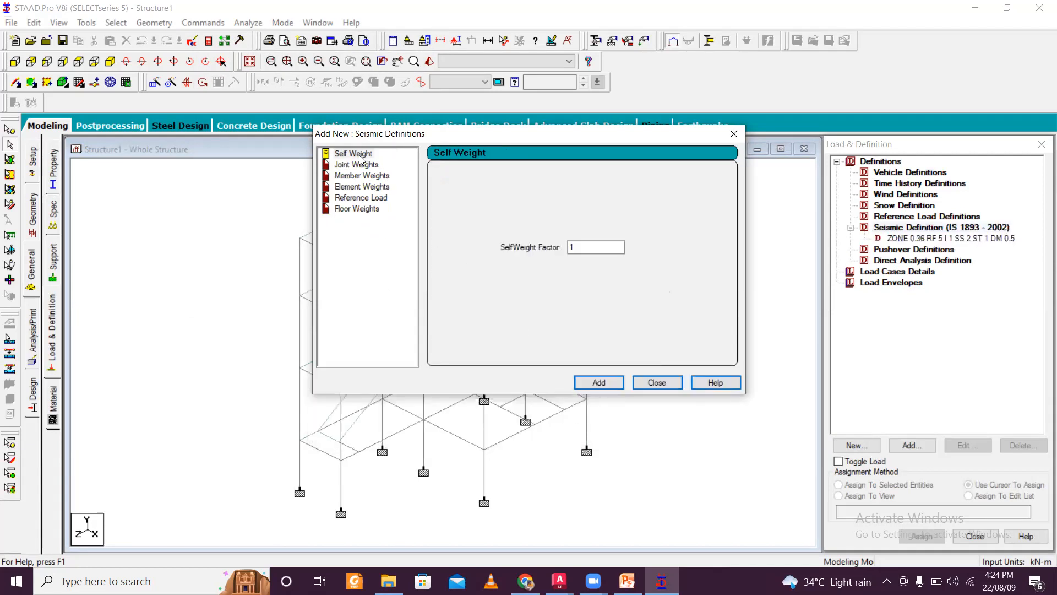
pyautogui.click(609, 381)
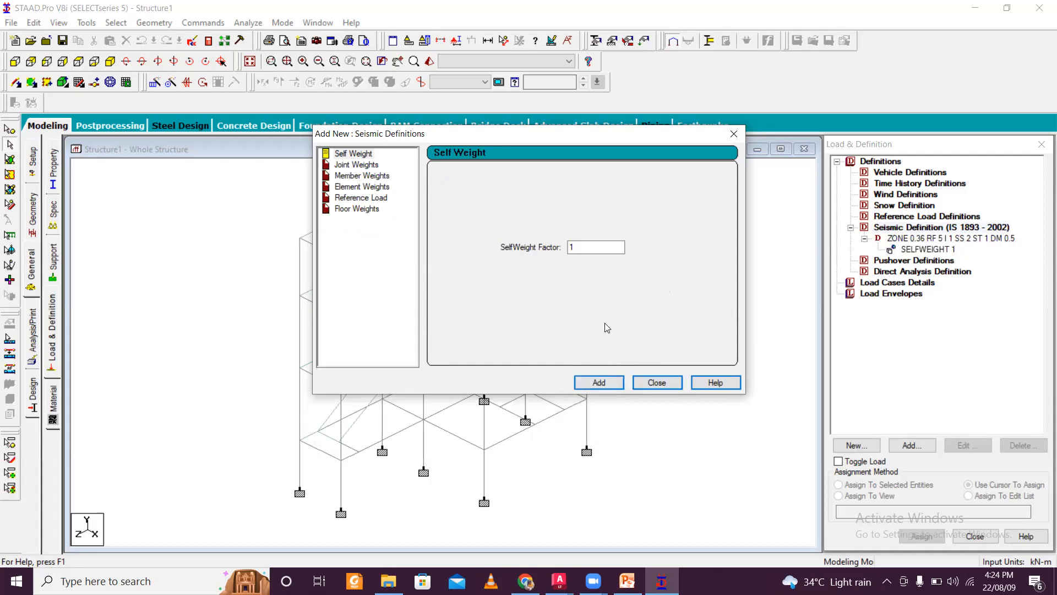
pyautogui.click(658, 381)
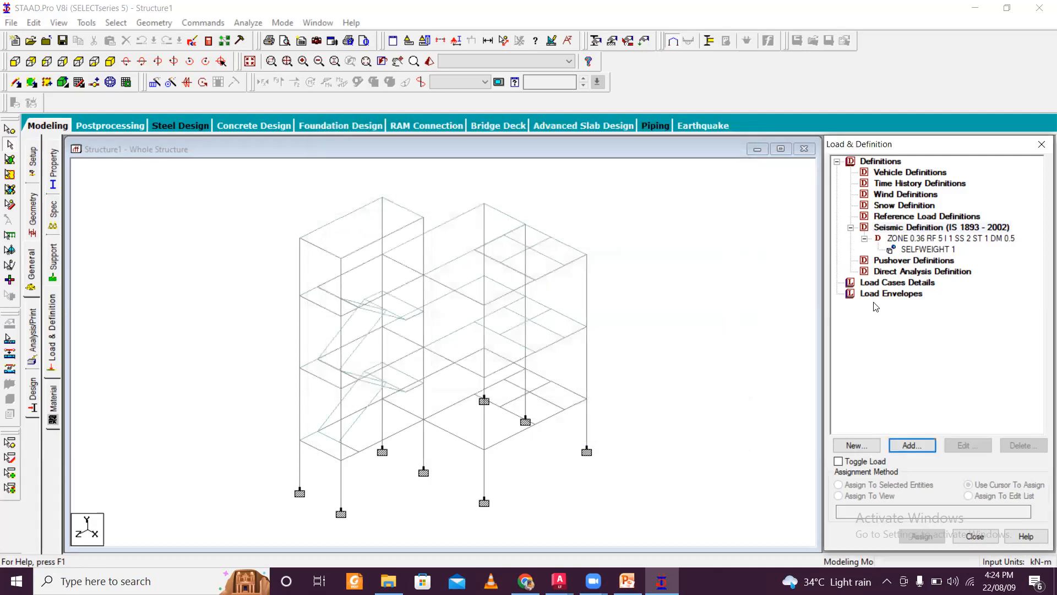
# - Create primary load case 1 of Seismic loading type titled SLX
pyautogui.click(898, 285)
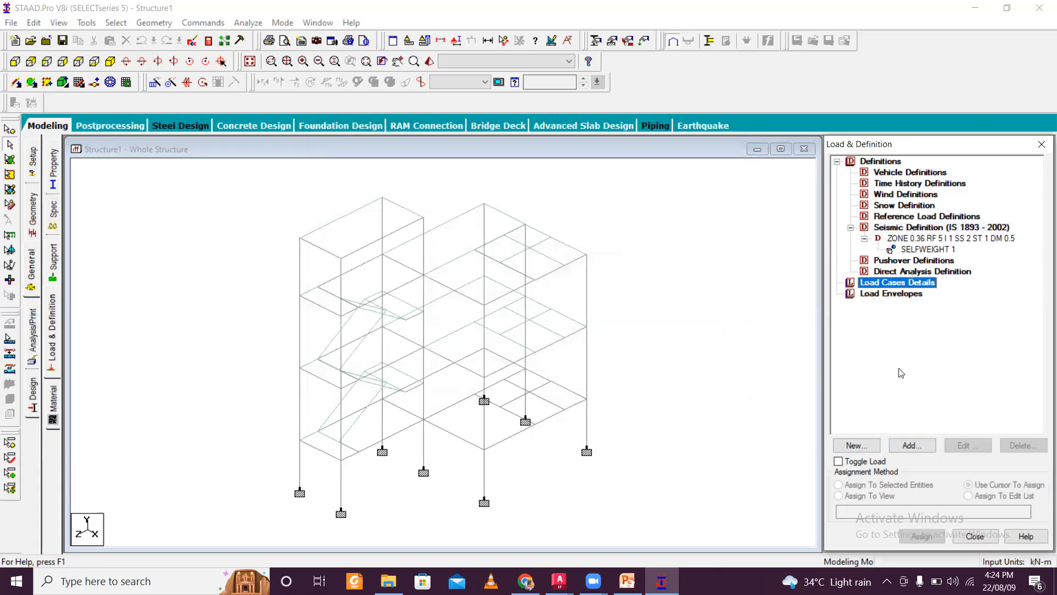
pyautogui.click(917, 451)
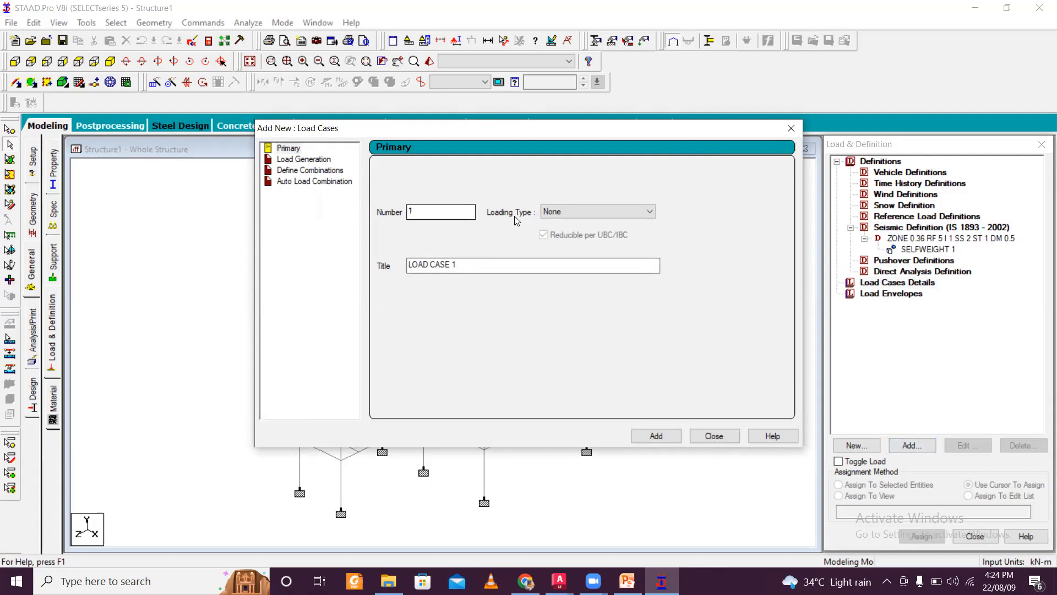
pyautogui.click(584, 212)
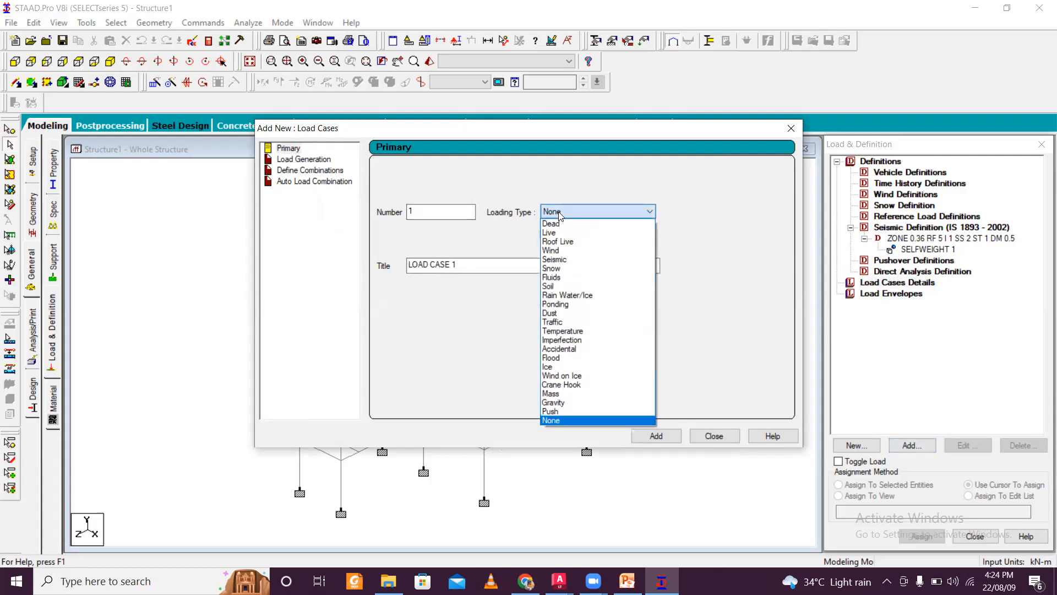
pyautogui.click(573, 259)
pyautogui.moveTo(457, 264); pyautogui.dragTo(409, 264)
pyautogui.write('SL')
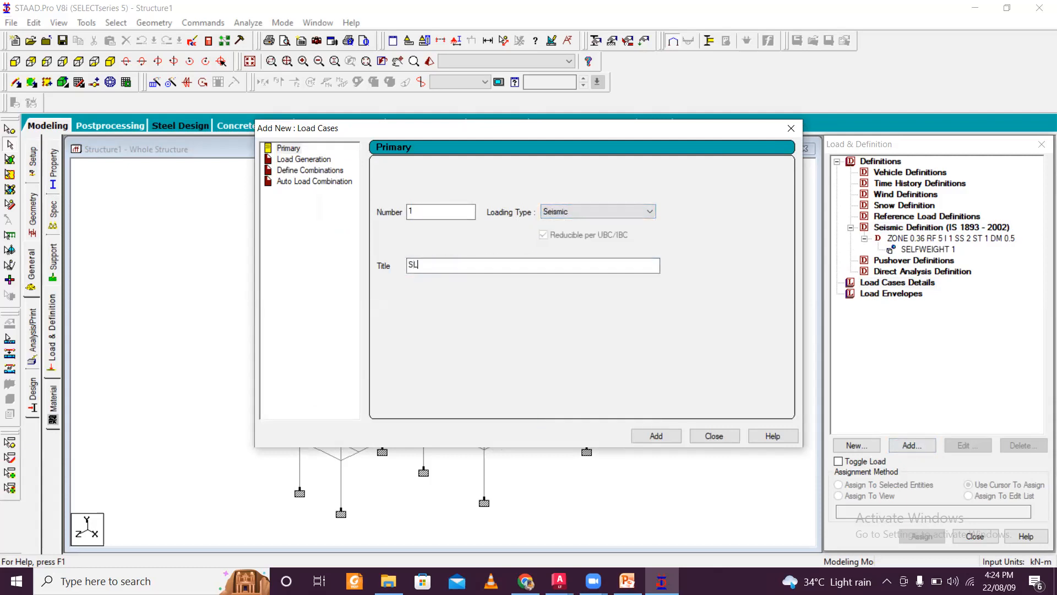
pyautogui.write('X')
pyautogui.click(655, 430)
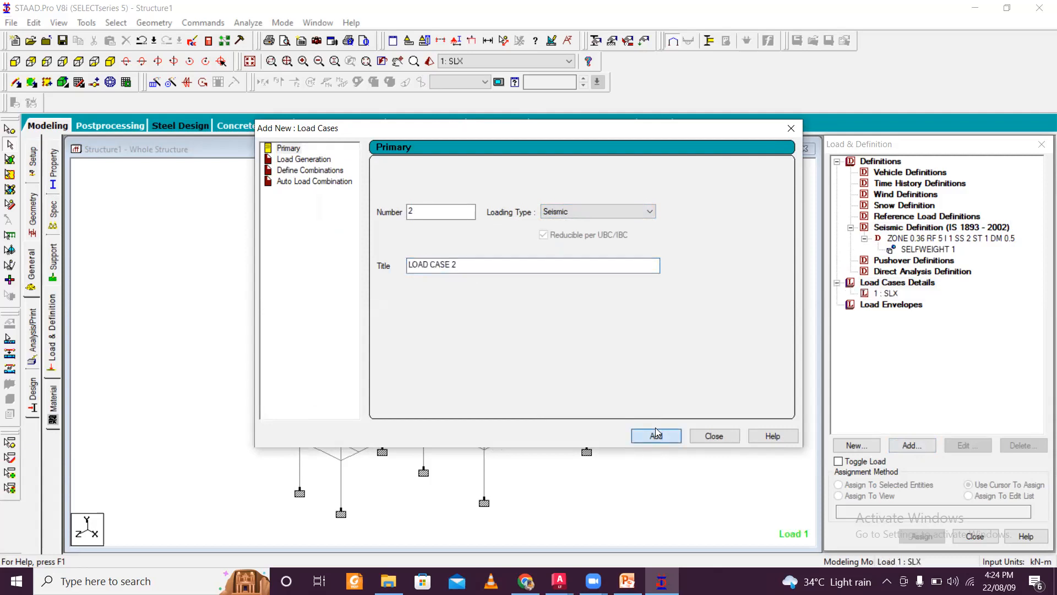
# - Create load case 2 of Seismic loading type titled SLZ, declining the auto-save
pyautogui.click(626, 210)
pyautogui.click(625, 210)
pyautogui.moveTo(469, 269); pyautogui.dragTo(95, 190)
pyautogui.write('SLZ')
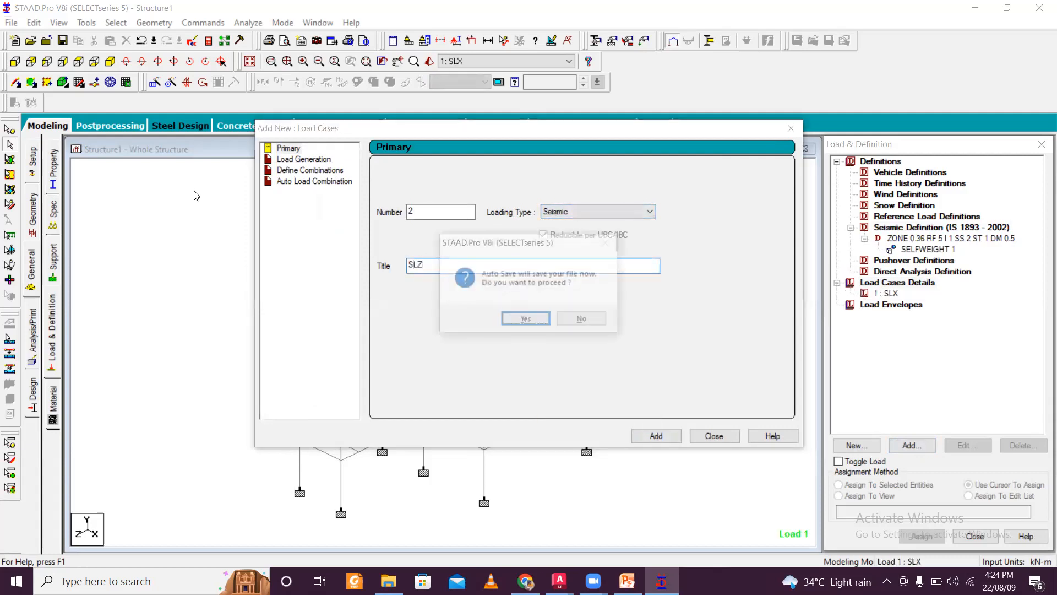
pyautogui.click(582, 321)
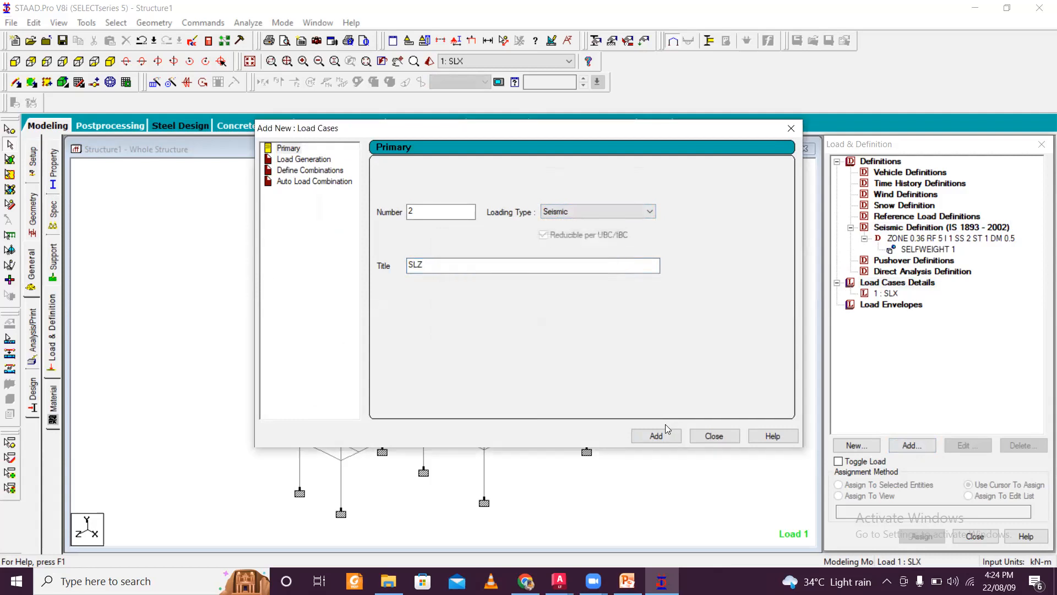
pyautogui.click(657, 436)
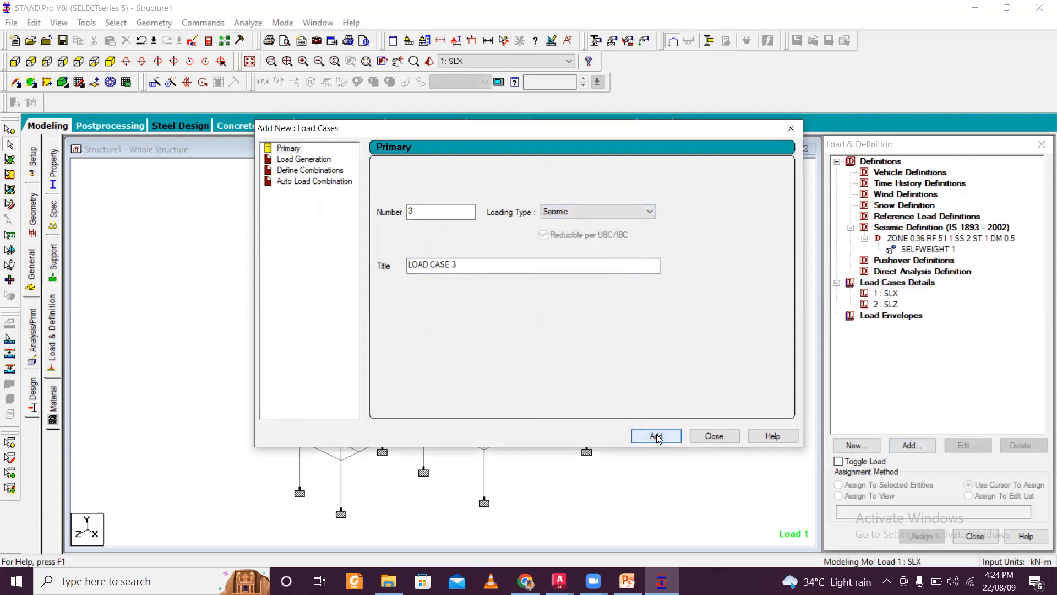
# - Create load case 3 of Dead loading type titled DL
pyautogui.click(582, 212)
pyautogui.click(578, 231)
pyautogui.click(581, 216)
pyautogui.click(568, 225)
pyautogui.press('Tab')
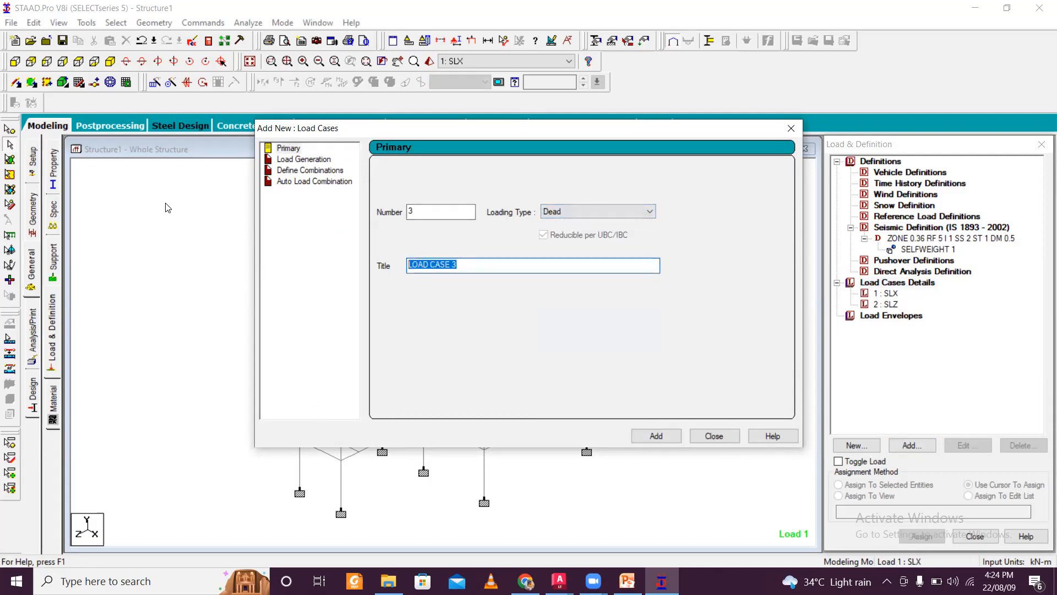
pyautogui.write('DL')
pyautogui.click(655, 436)
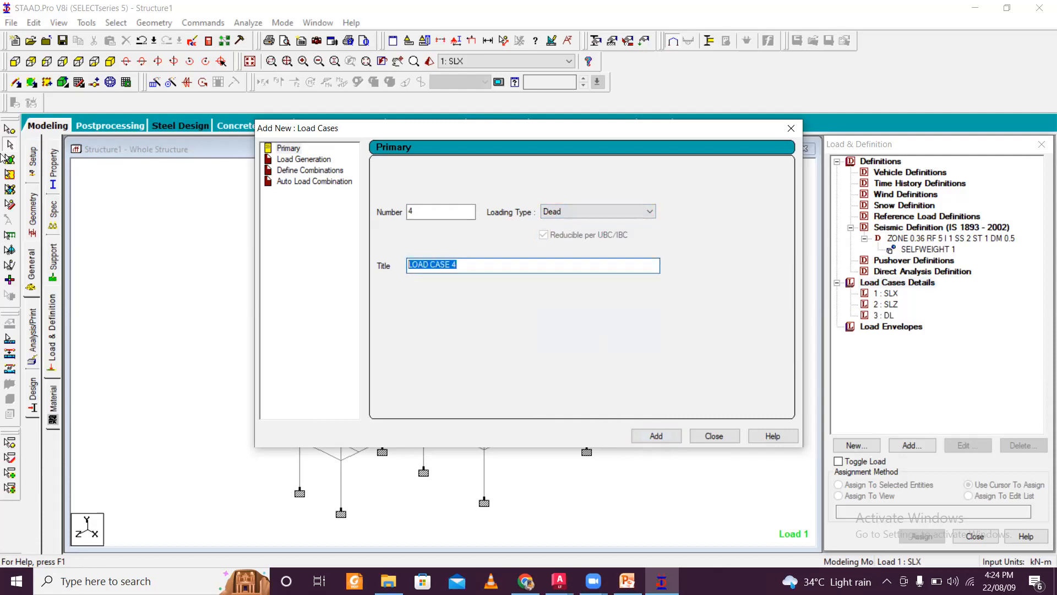
# - Create load case 4 of Live loading type titled LL and close the load cases dialog
pyautogui.click(573, 211)
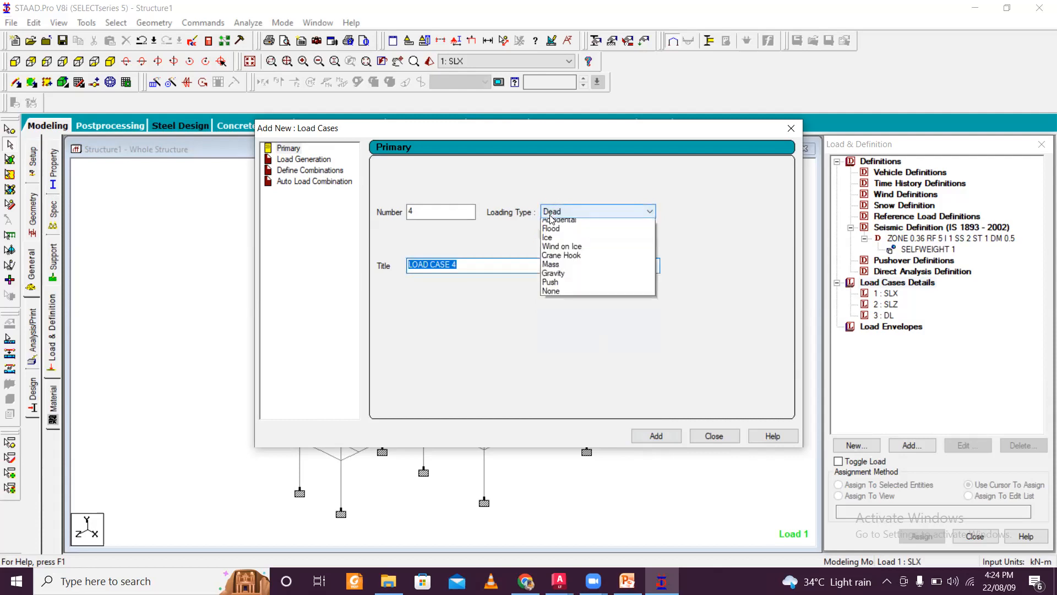
pyautogui.click(551, 233)
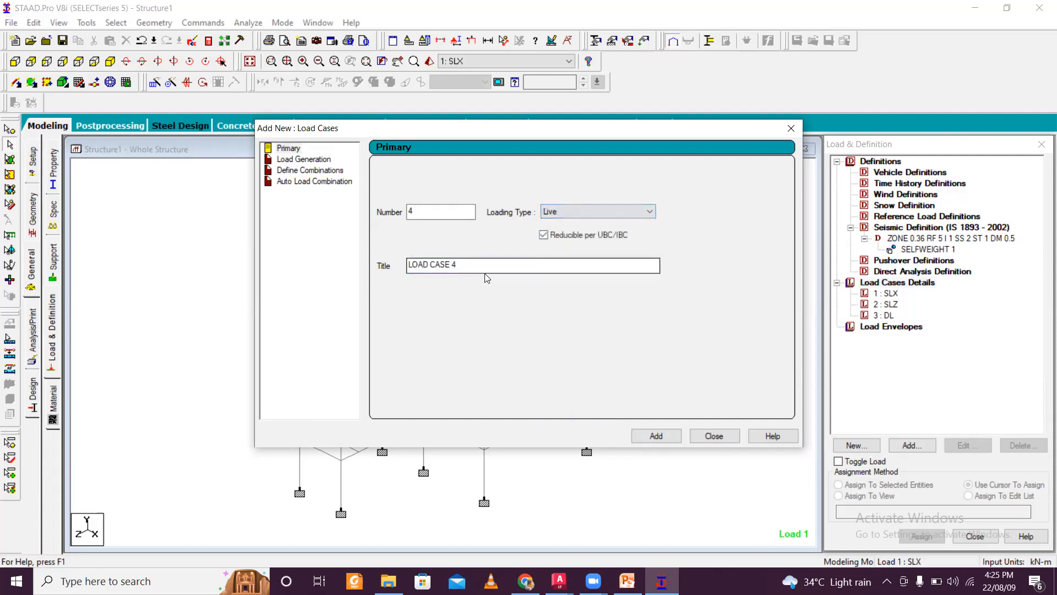
pyautogui.write('LL')
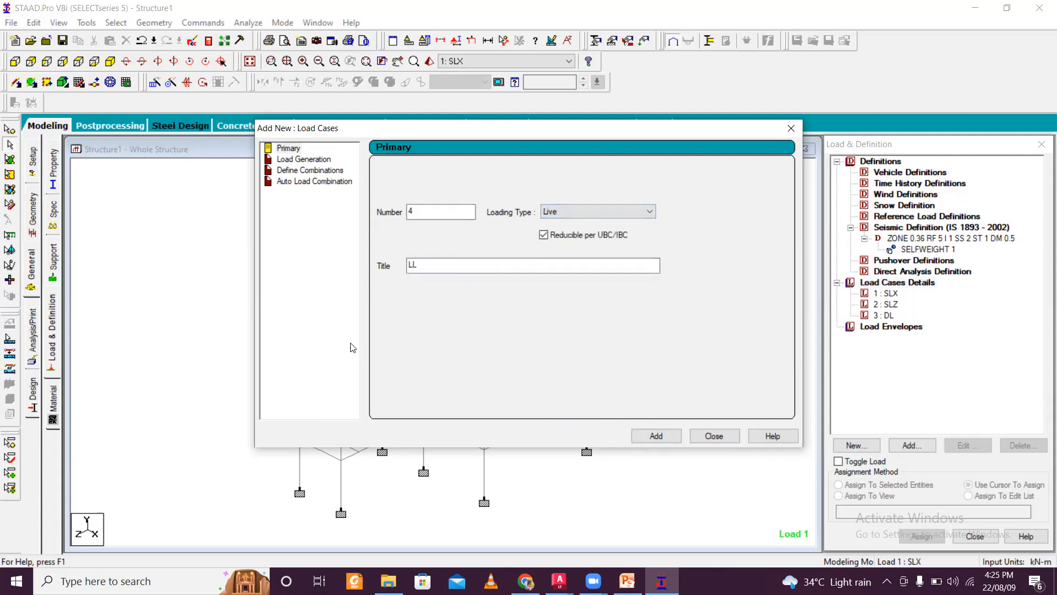
pyautogui.click(658, 442)
pyautogui.click(714, 436)
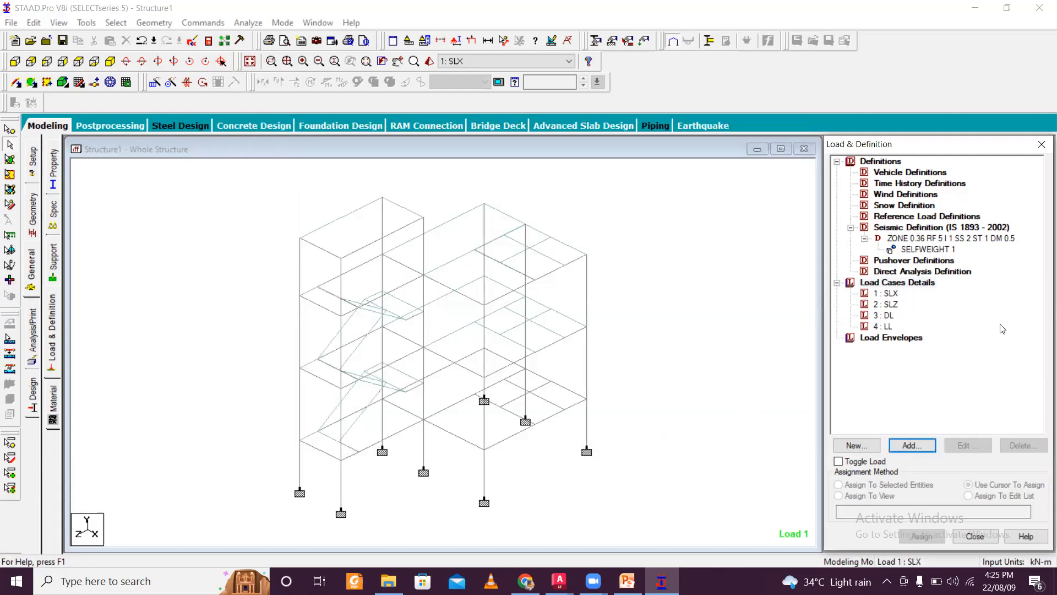
# - Add a selfweight load in the X direction with factor 1 to load case SLX
pyautogui.click(891, 295)
pyautogui.click(910, 445)
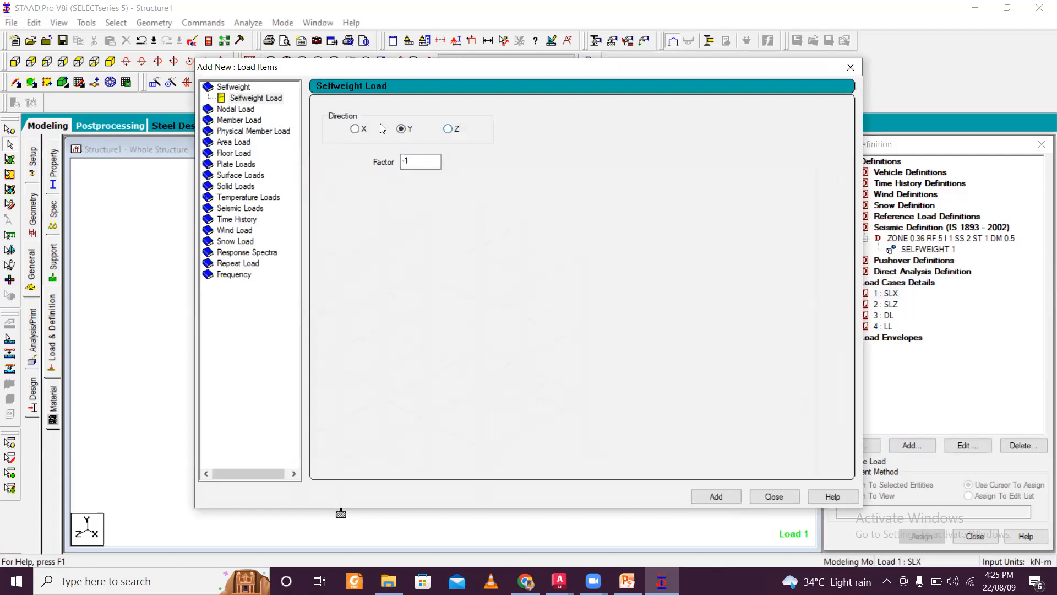
pyautogui.click(355, 129)
pyautogui.press('Tab')
pyautogui.write('1')
pyautogui.moveTo(709, 68); pyautogui.dragTo(708, 24)
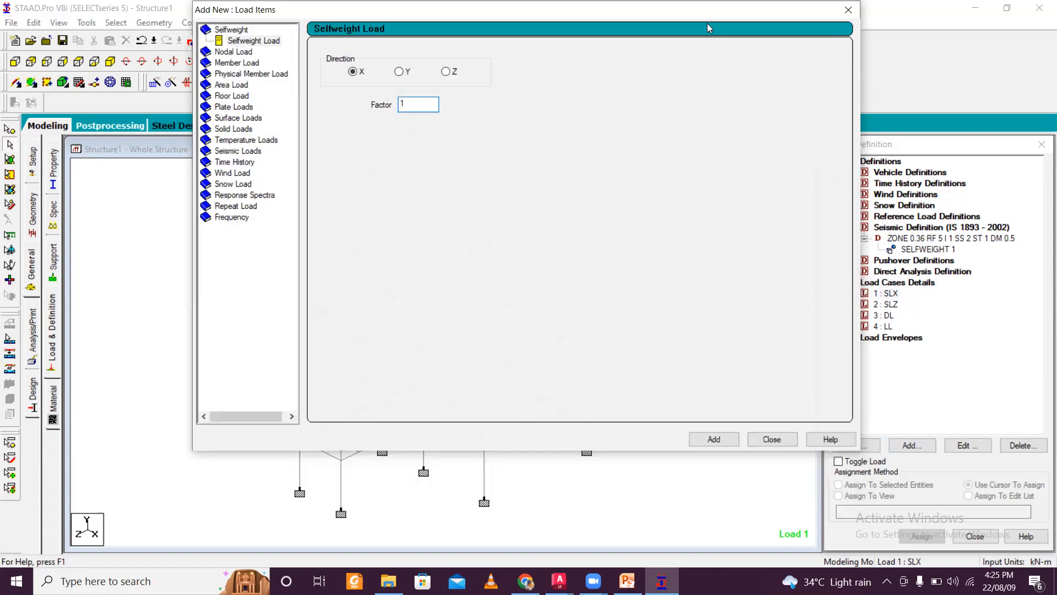
pyautogui.click(714, 439)
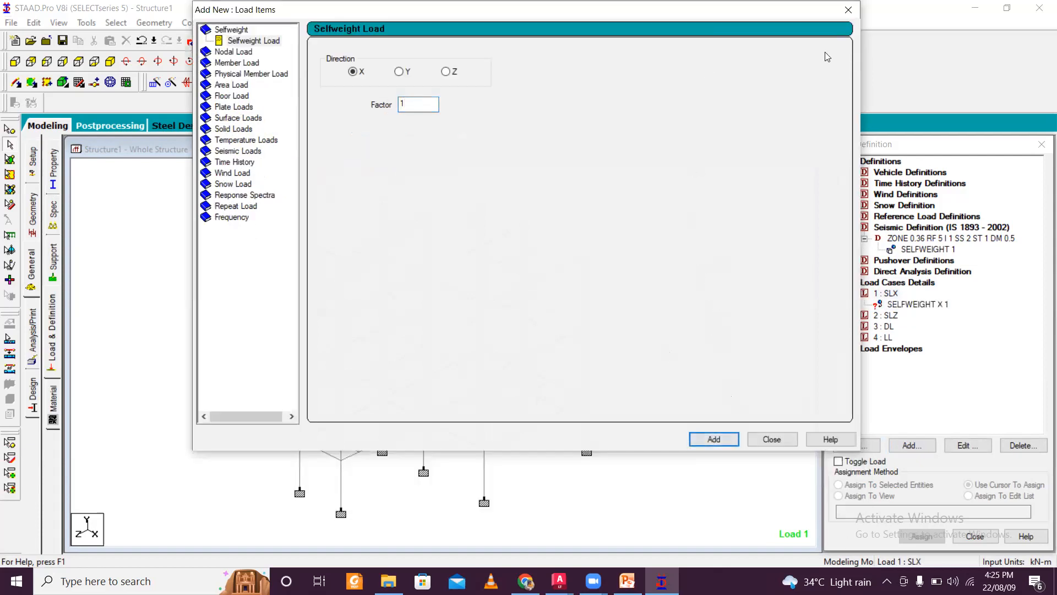
pyautogui.click(848, 11)
# - Add a seismic load in the Z direction with factor 1 to load case SLZ
pyautogui.click(886, 315)
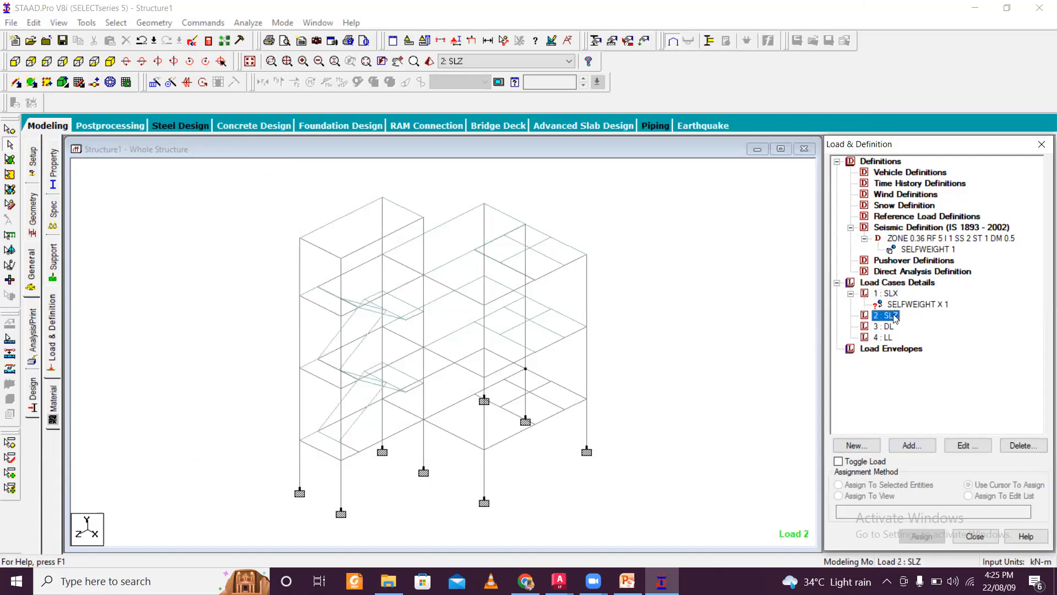
pyautogui.click(911, 445)
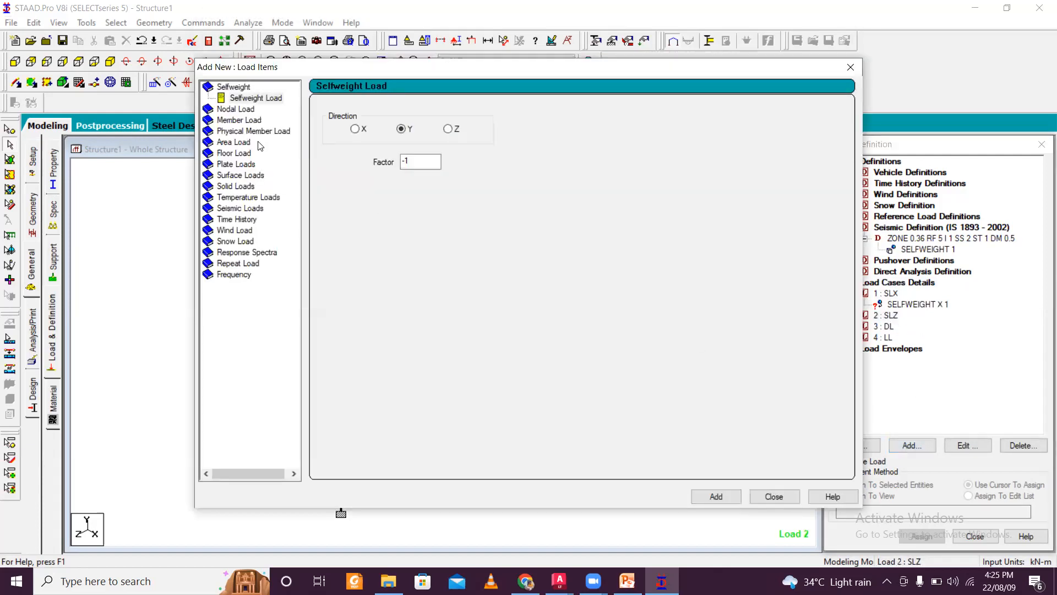
pyautogui.click(241, 211)
pyautogui.click(337, 153)
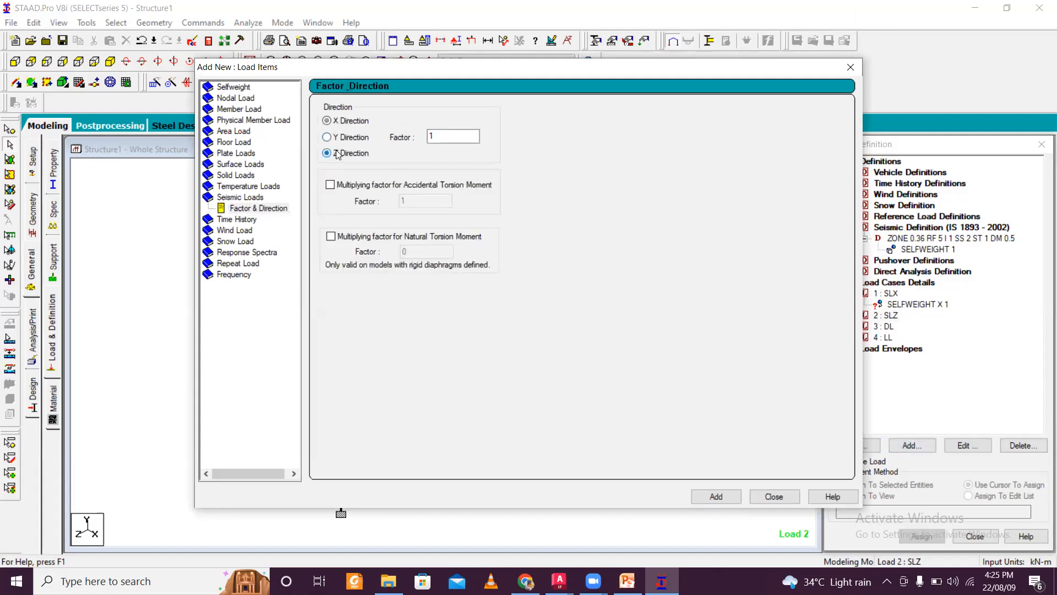
pyautogui.moveTo(536, 70); pyautogui.dragTo(523, 12)
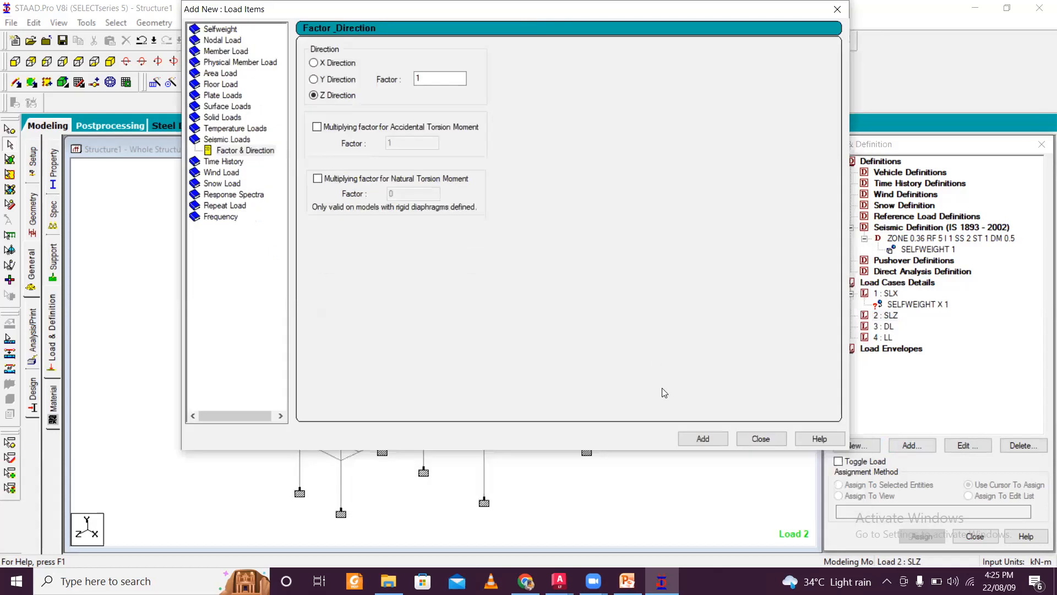
pyautogui.click(696, 440)
pyautogui.click(762, 439)
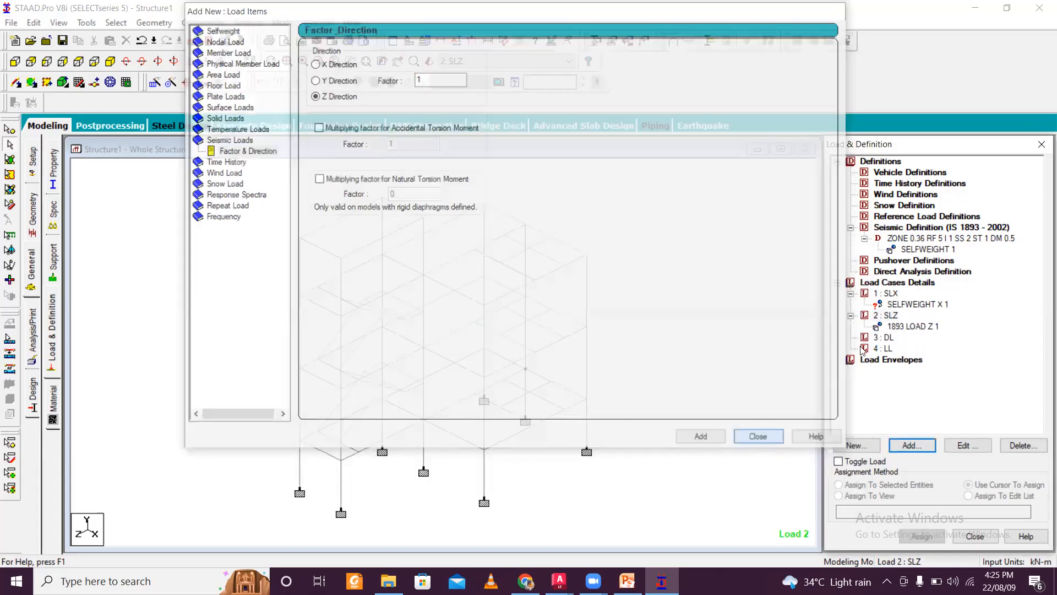
# - Replace the selfweight item in load case SLX with a seismic load in the X direction, factor 1
pyautogui.click(911, 305)
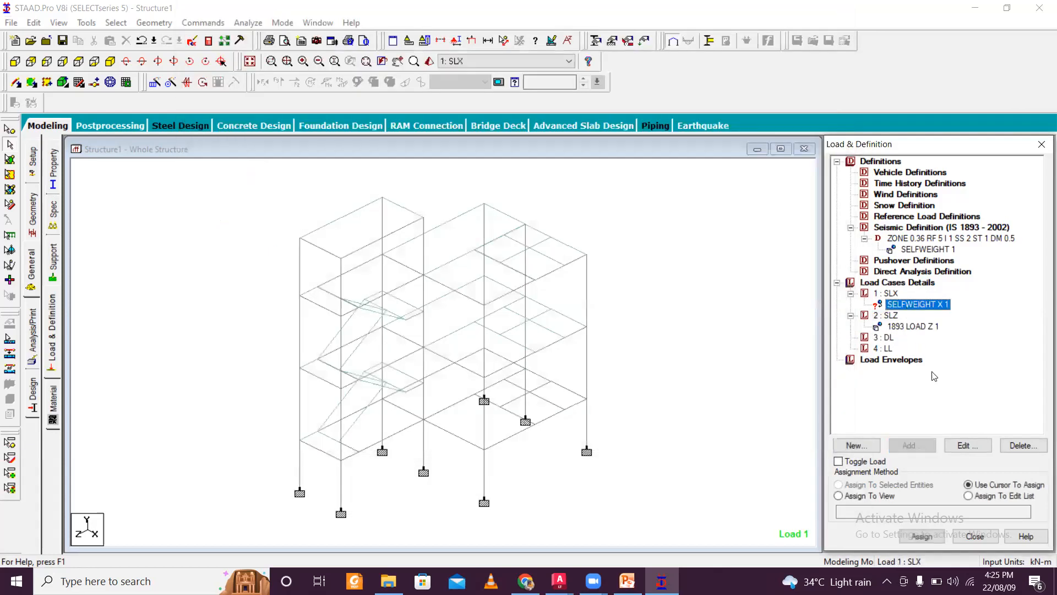
pyautogui.click(1020, 446)
pyautogui.click(892, 294)
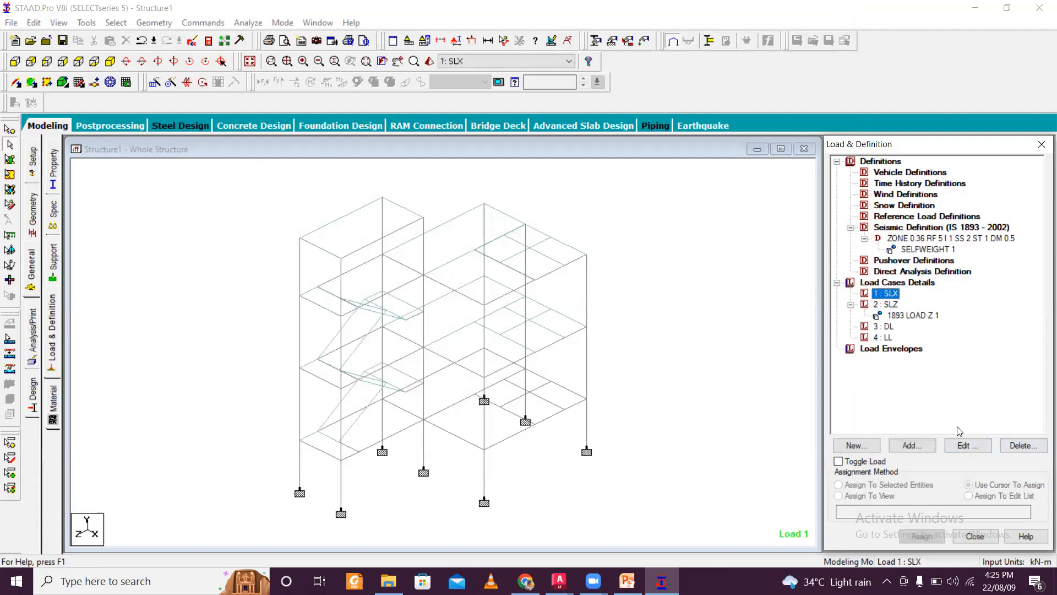
pyautogui.click(912, 445)
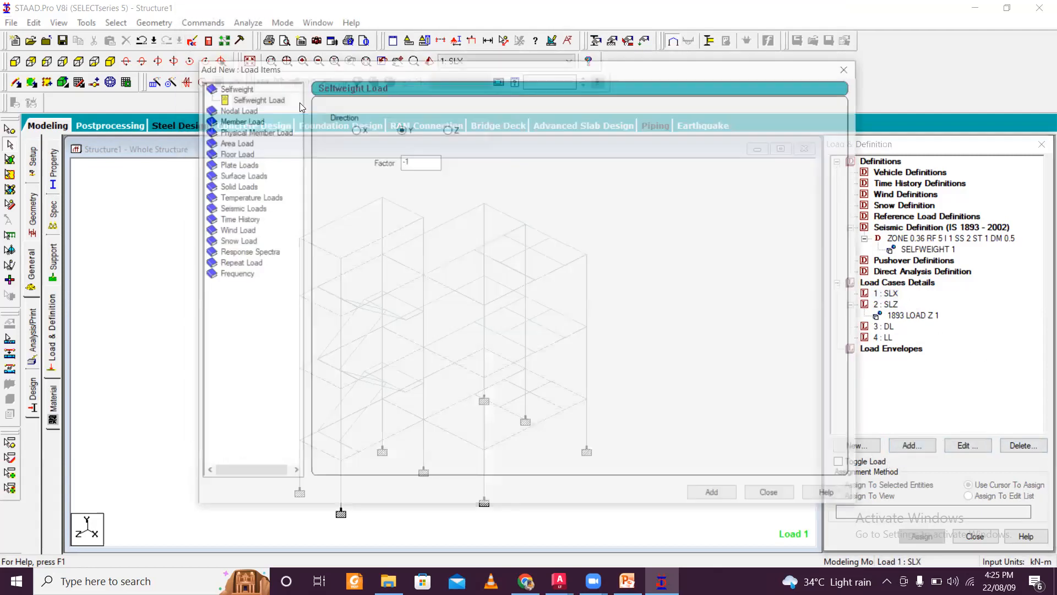
pyautogui.click(240, 209)
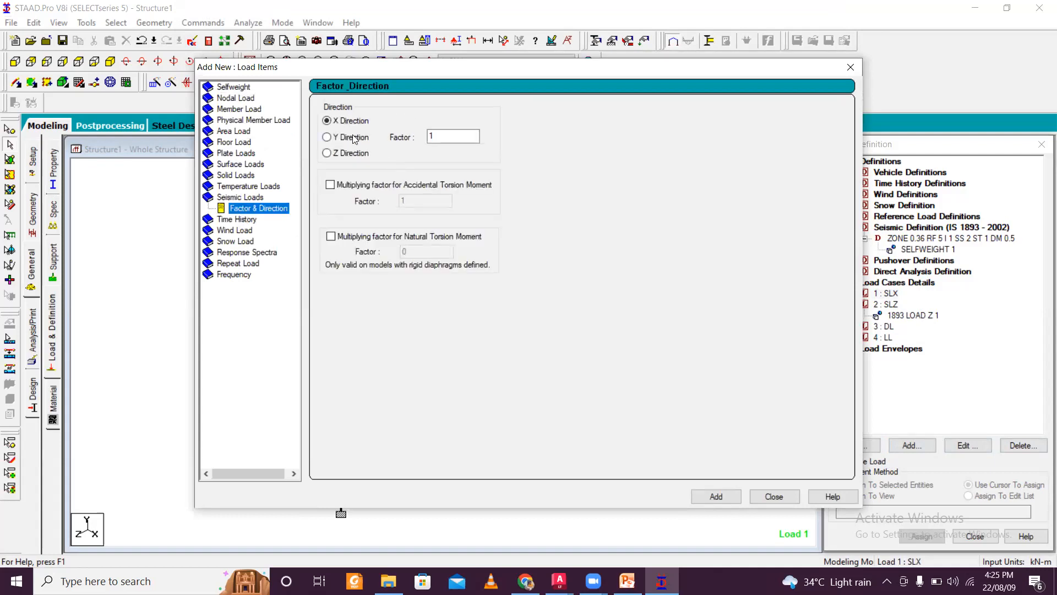
pyautogui.moveTo(592, 71); pyautogui.dragTo(576, 16)
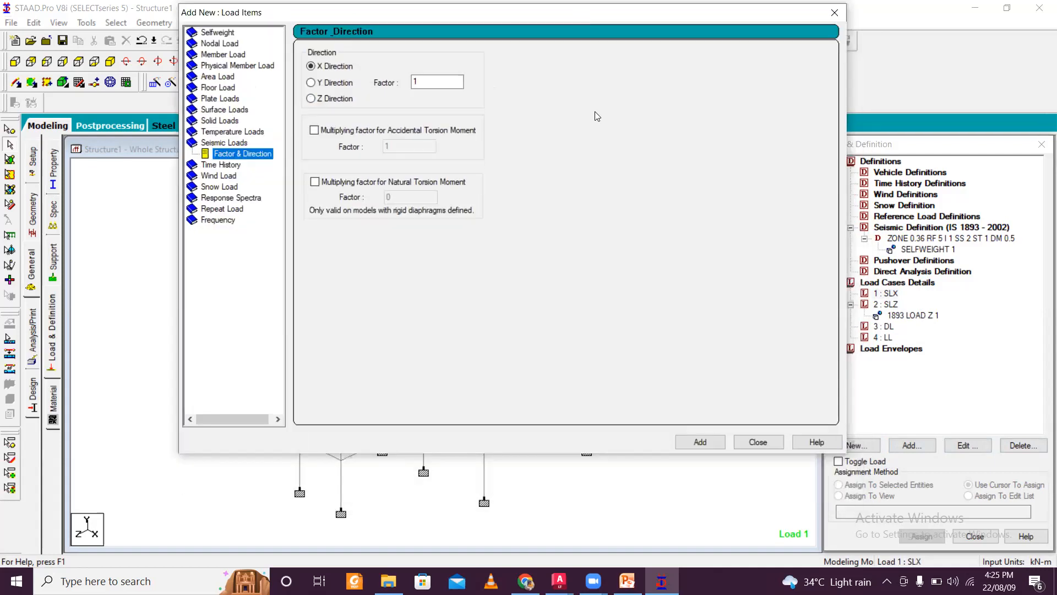
pyautogui.click(704, 439)
pyautogui.click(757, 441)
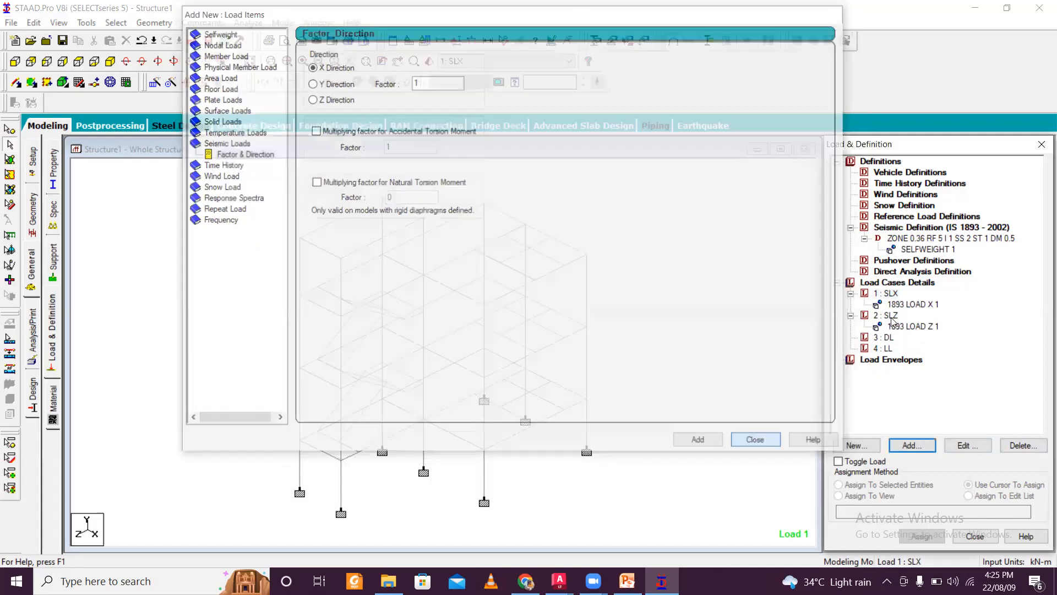
pyautogui.click(885, 337)
pyautogui.click(912, 446)
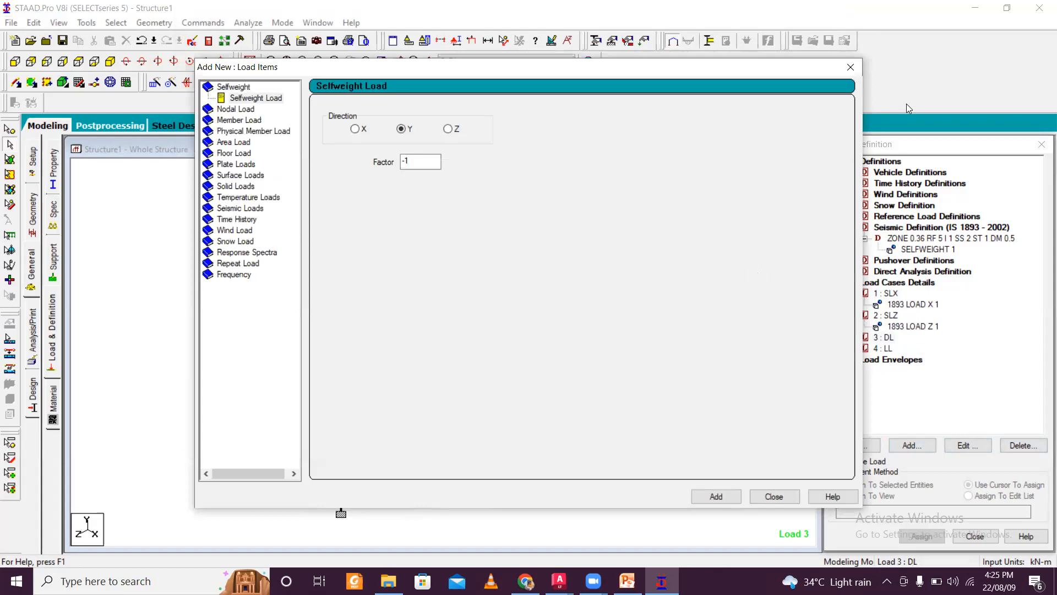
pyautogui.click(851, 67)
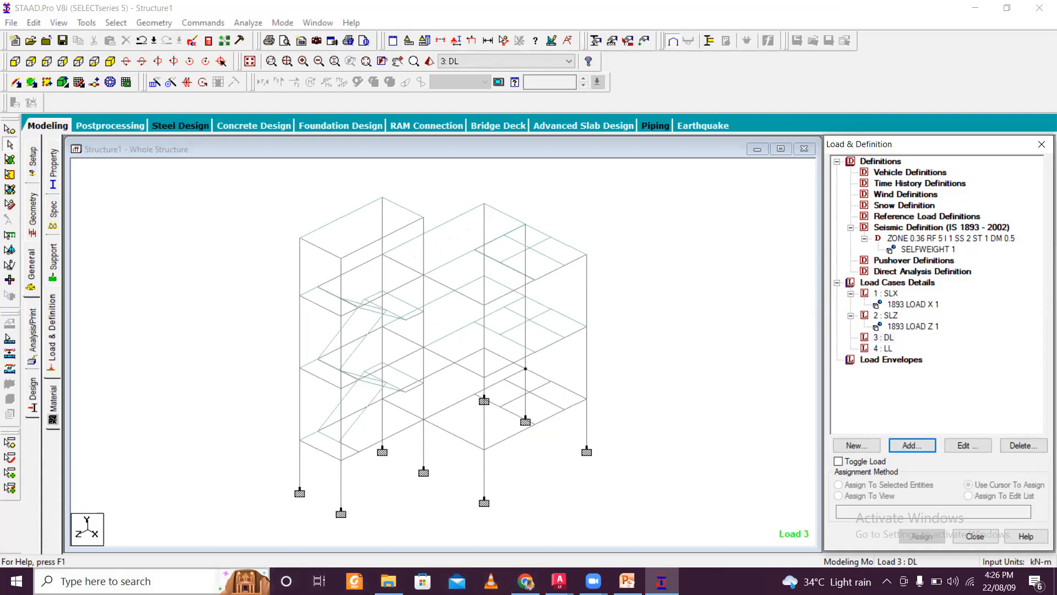
# - Open the Calculator app and compute 2.5 × 2.65
pyautogui.click(110, 580)
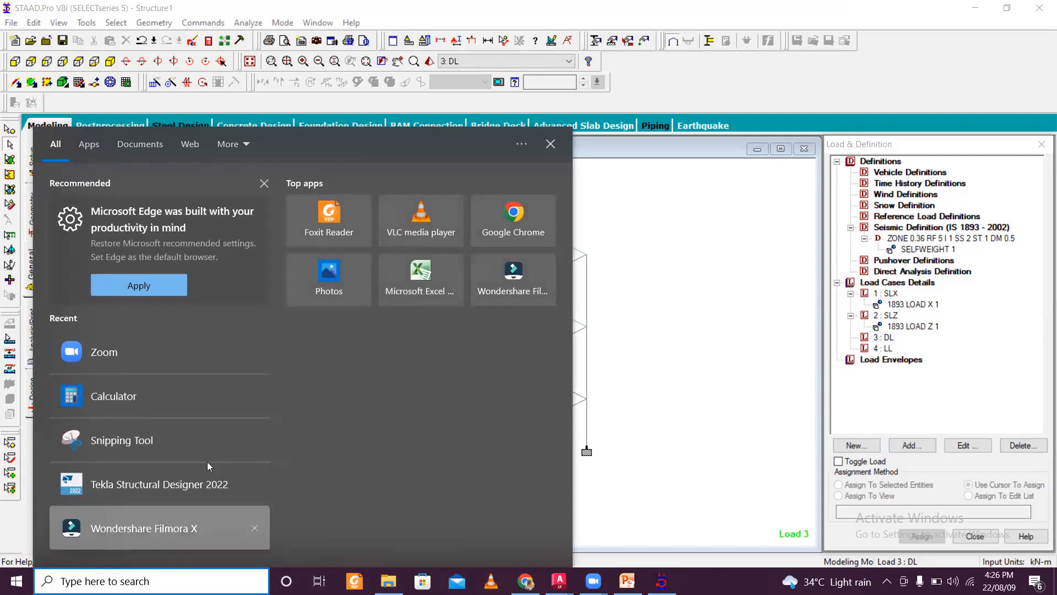
pyautogui.click(183, 401)
pyautogui.moveTo(759, 123); pyautogui.dragTo(756, 66)
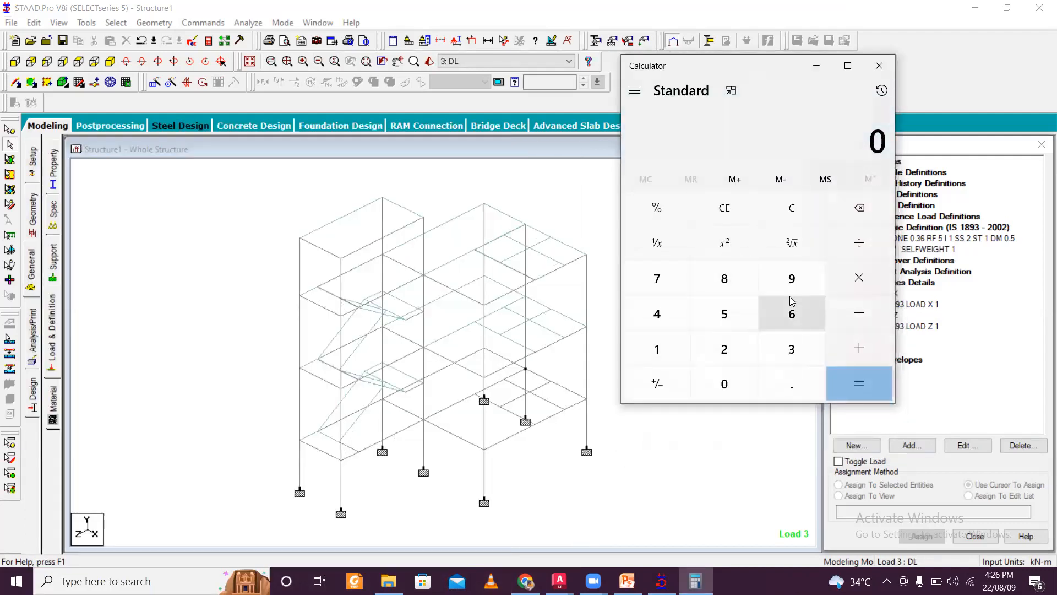
pyautogui.write('20')
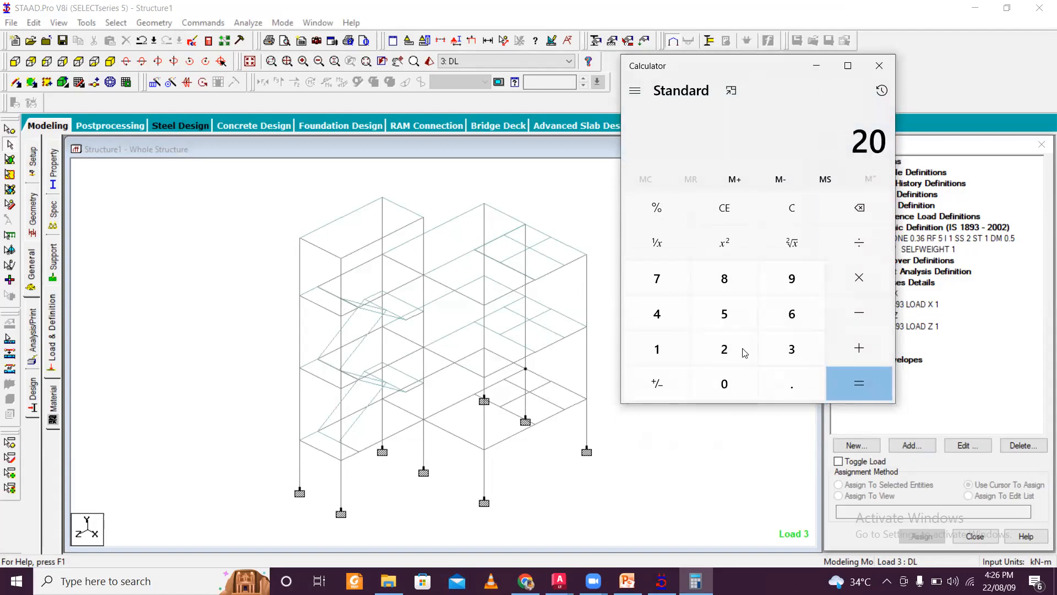
pyautogui.press('*')
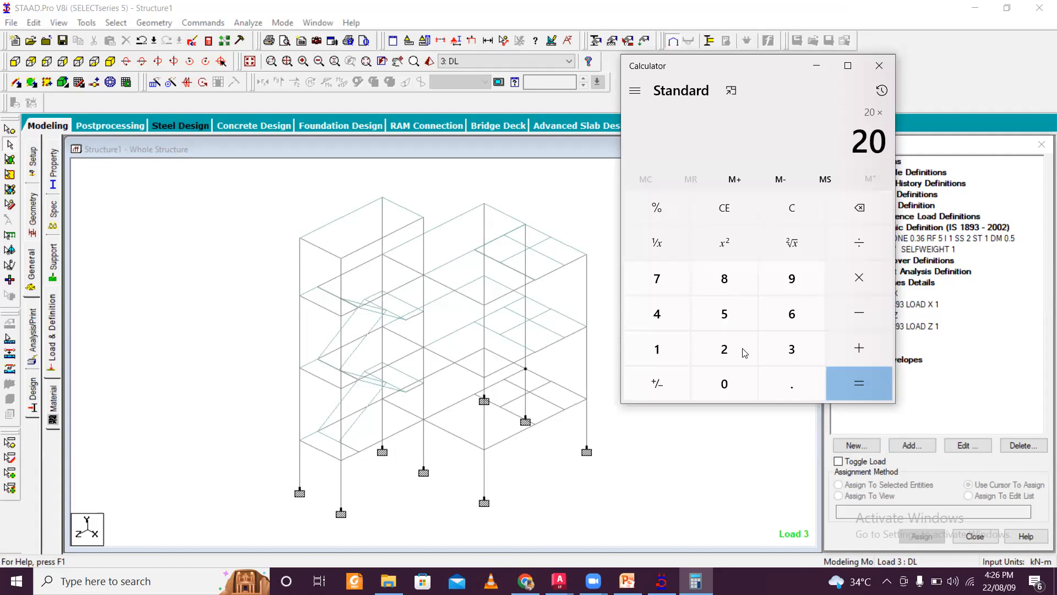
pyautogui.write('0.15')
pyautogui.press('BackSpace')
pyautogui.write('25*')
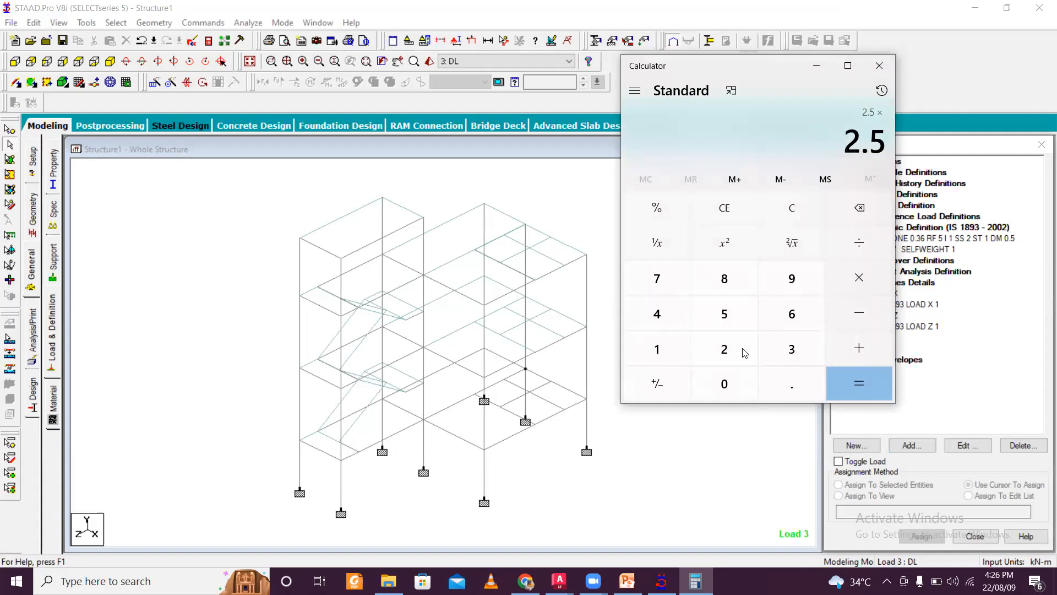
pyautogui.write('2.65')
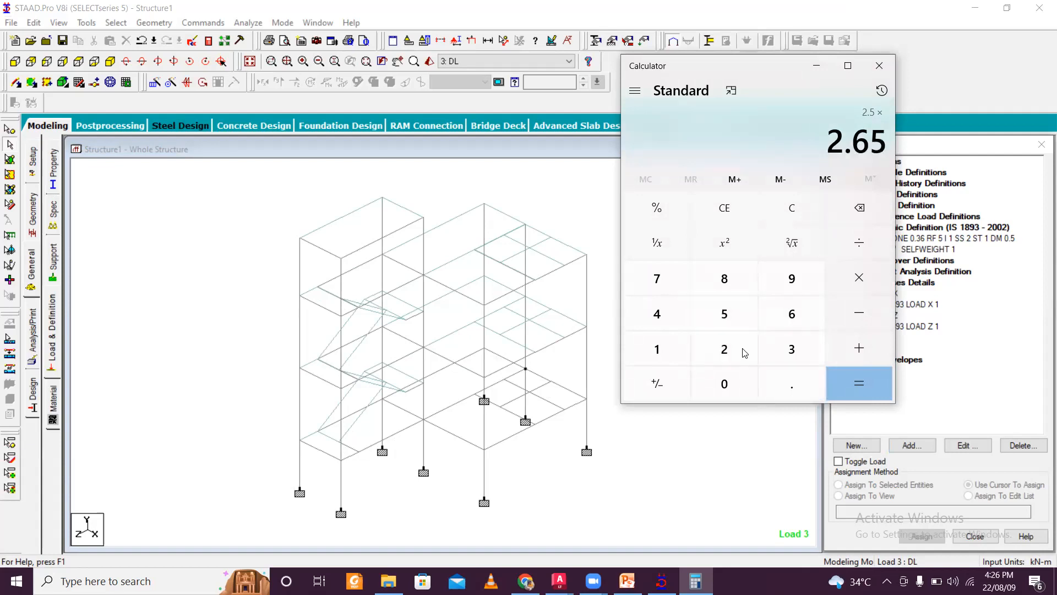
pyautogui.click(881, 387)
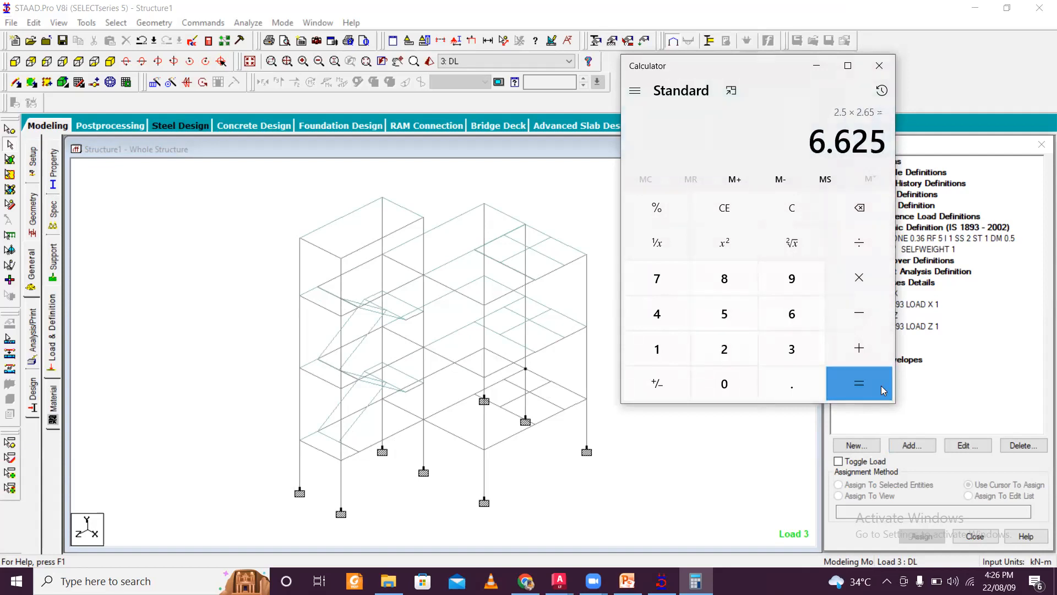
pyautogui.click(817, 66)
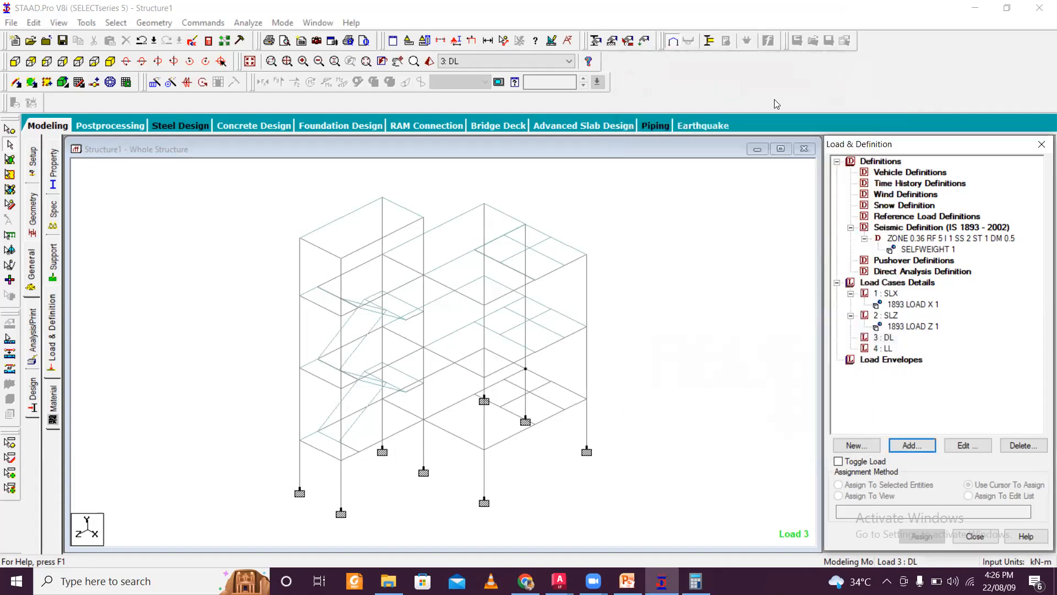
pyautogui.scroll(-2, 525, 259)
pyautogui.scroll(1, 484, 375)
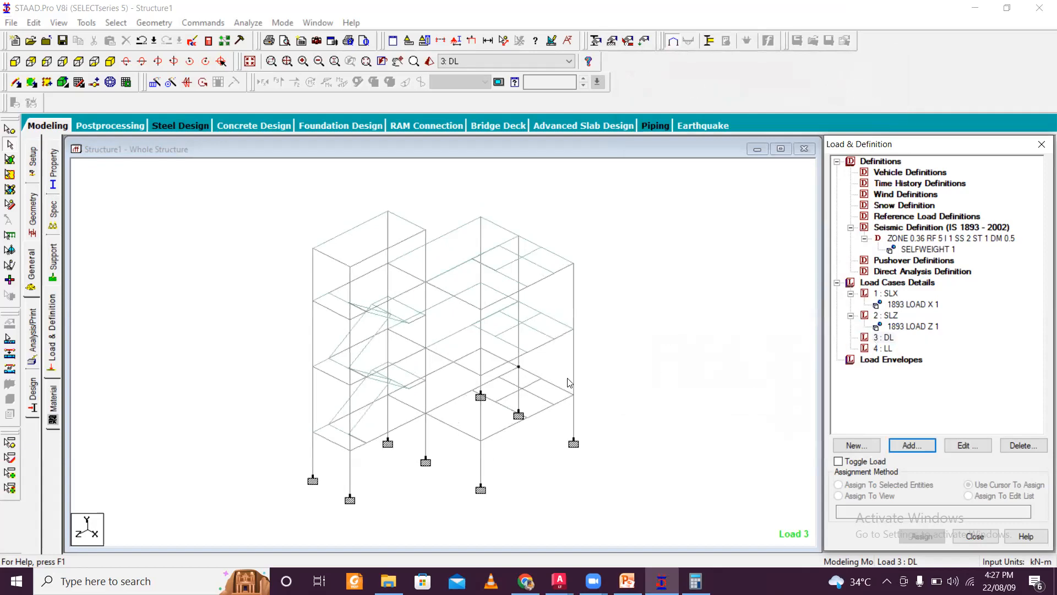
pyautogui.click(886, 338)
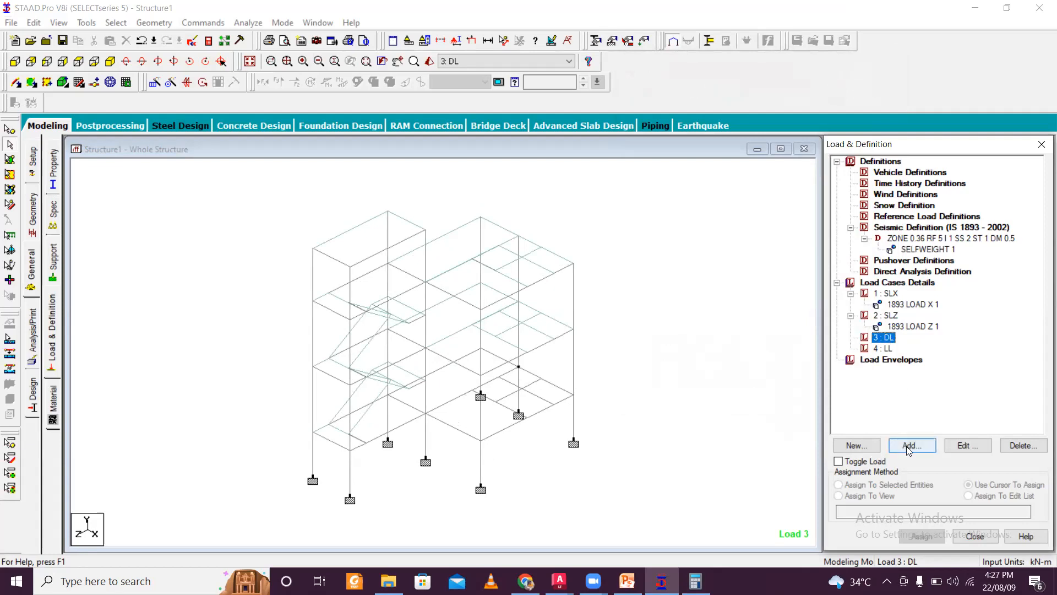
# - Return to the Calculator, clear it, and compute 20 × 0.15
pyautogui.click(695, 581)
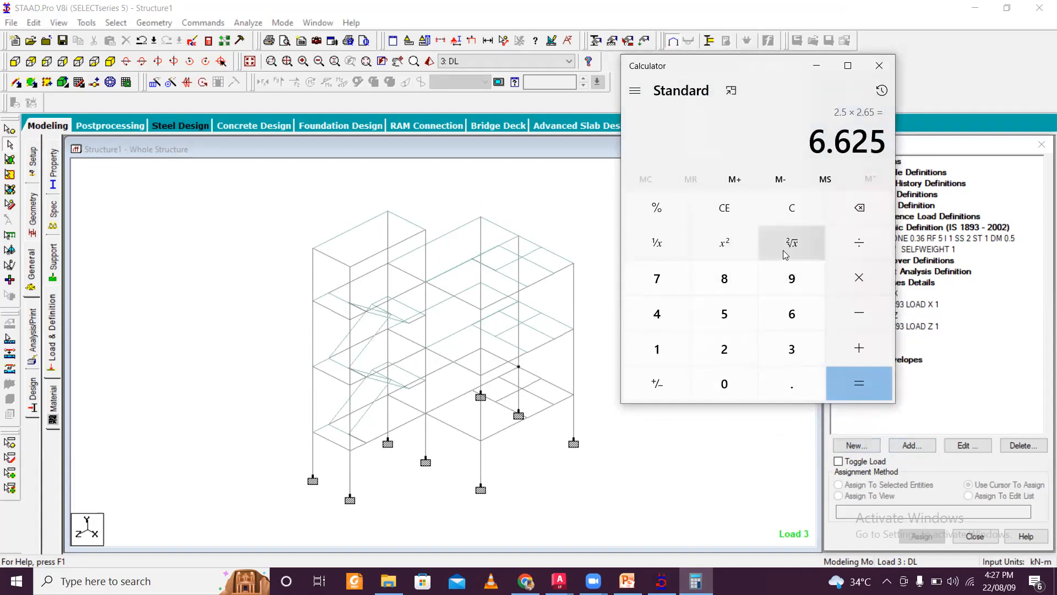
pyautogui.press('Escape')
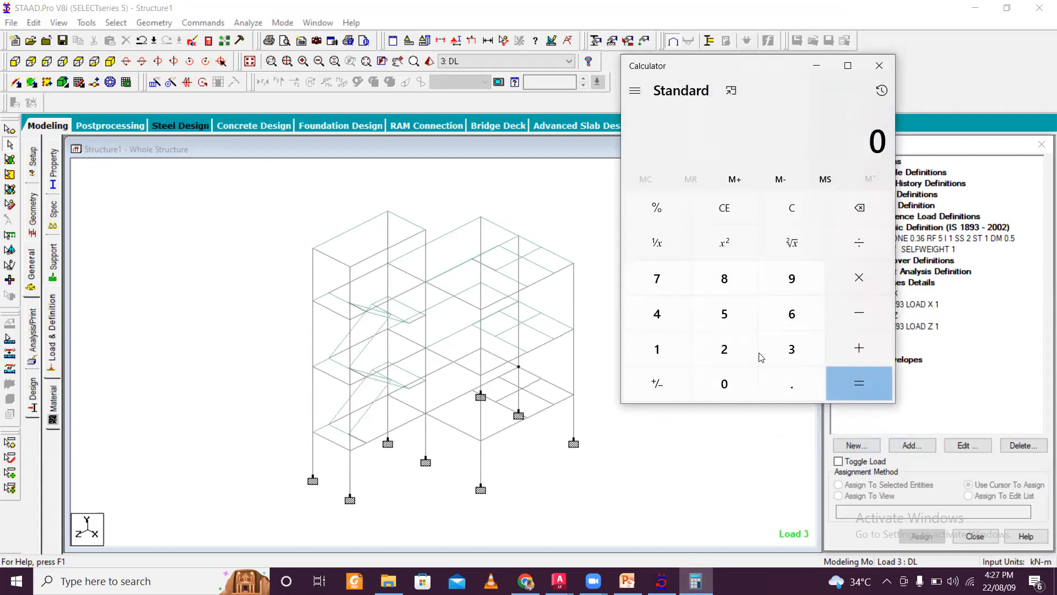
pyautogui.write('20 × ')
pyautogui.write('1')
pyautogui.press('BackSpace')
pyautogui.write('20')
pyautogui.write('0.15')
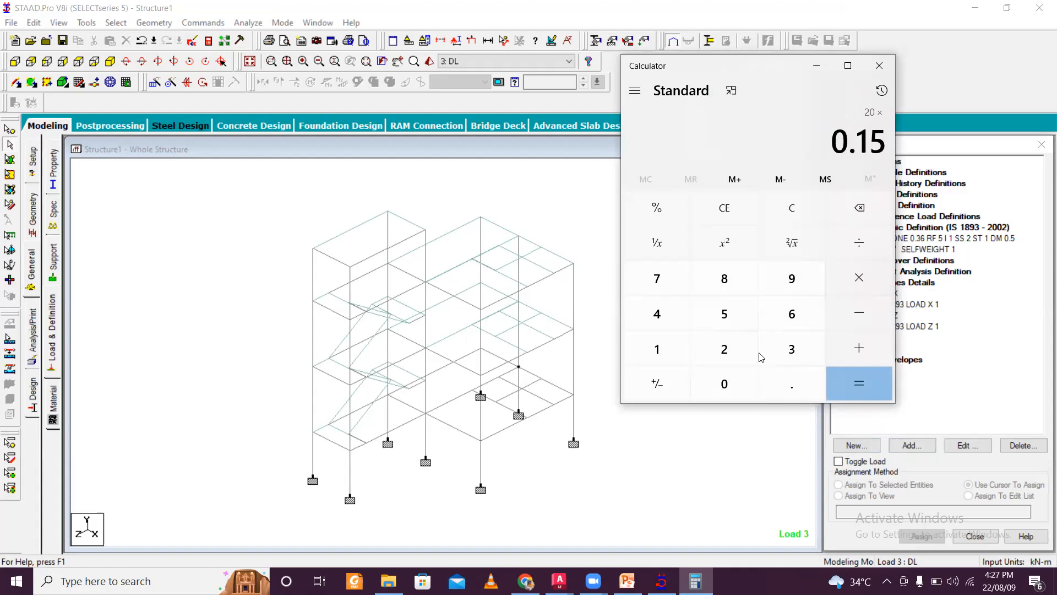
pyautogui.press('Return')
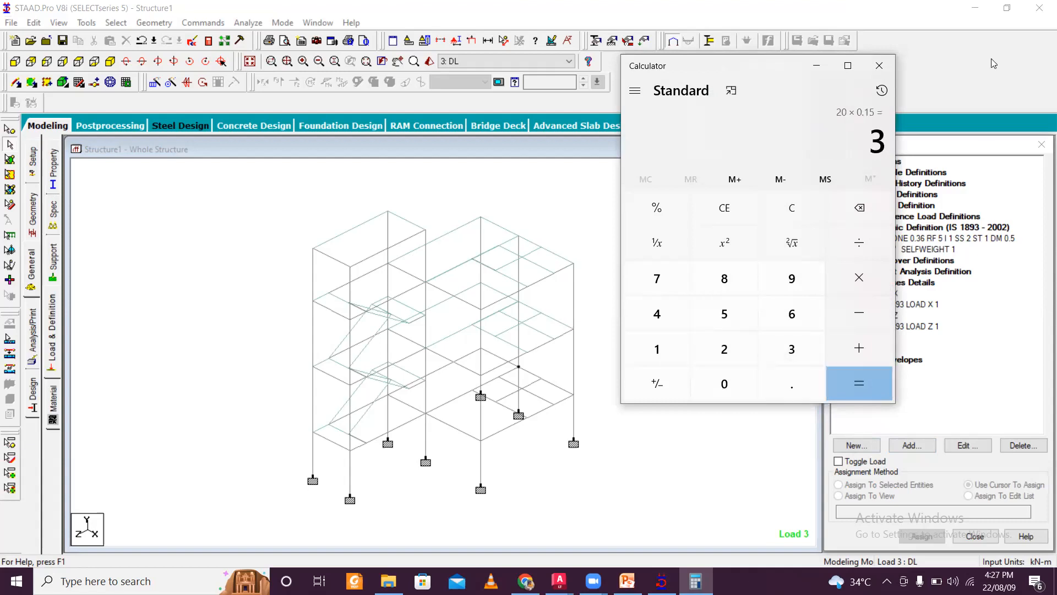
pyautogui.click(799, 212)
# - Add a uniform member load of -7 kN/m in the GY direction to load case DL
pyautogui.click(817, 66)
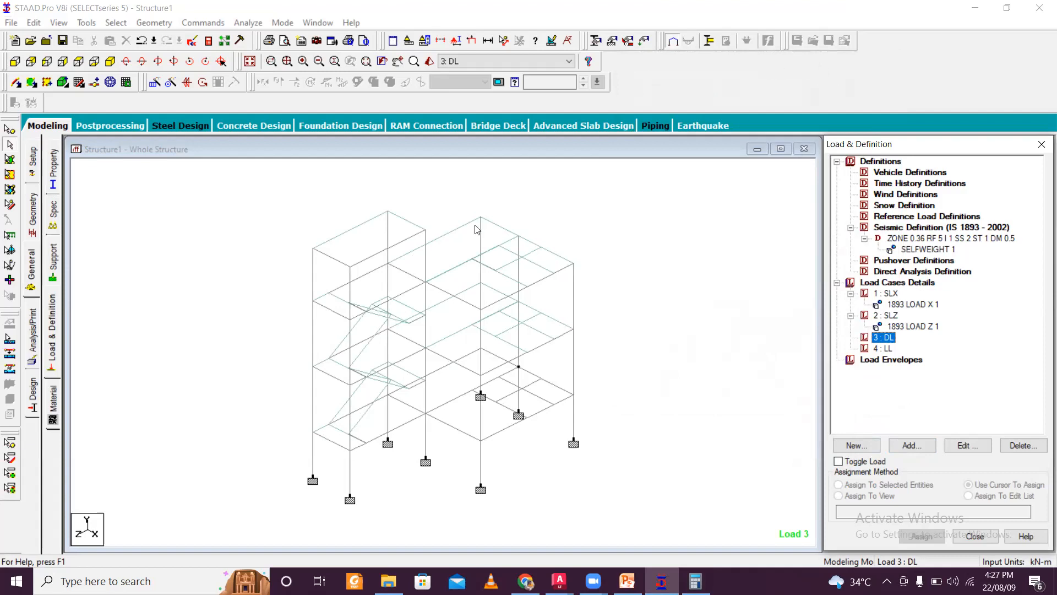
pyautogui.scroll(-1, 507, 252)
pyautogui.scroll(1, 431, 424)
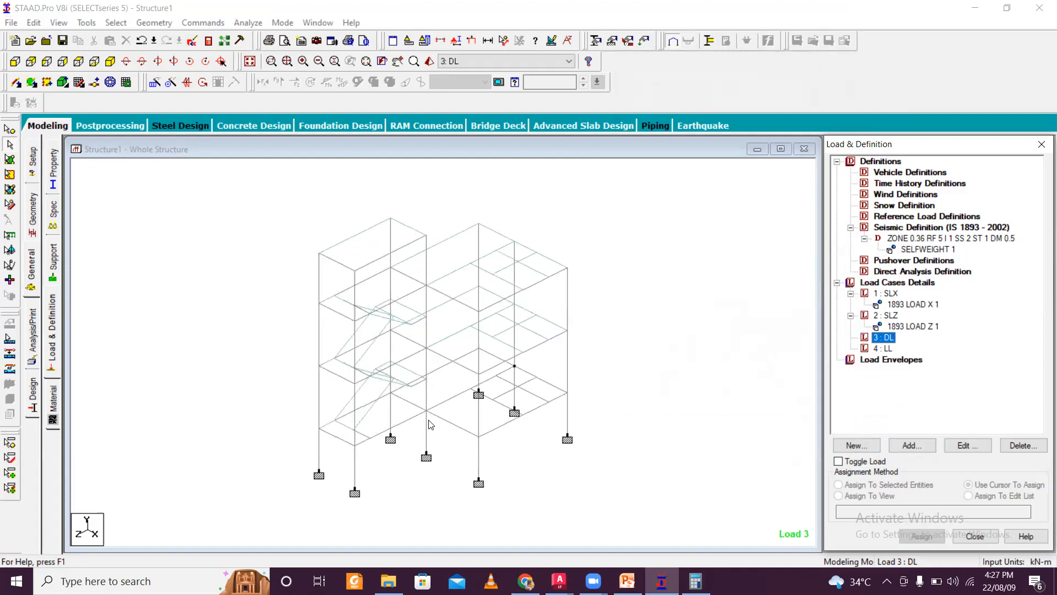
pyautogui.scroll(1, 435, 414)
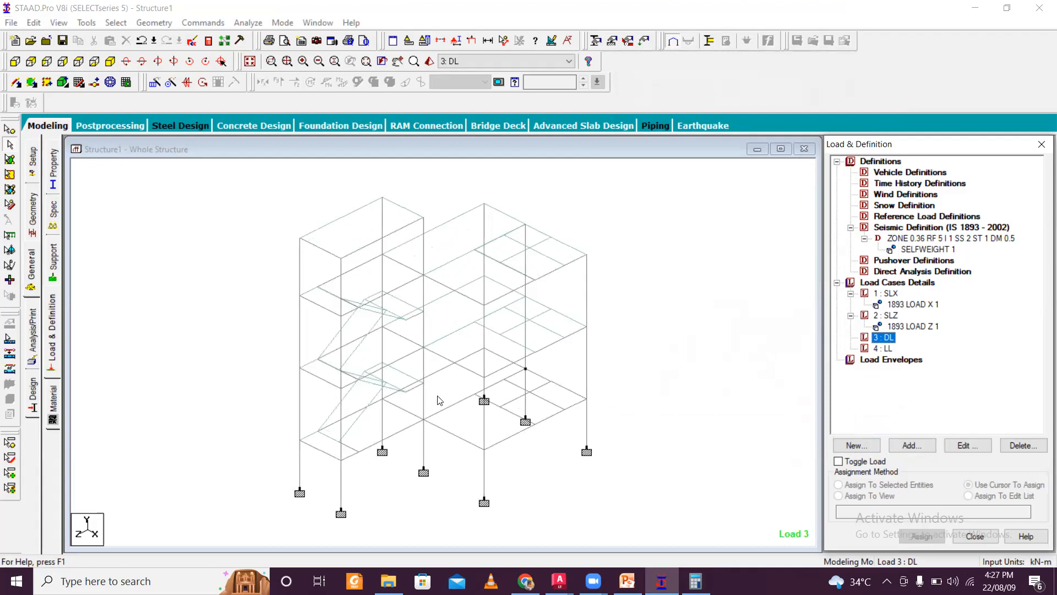
pyautogui.scroll(1, 462, 389)
pyautogui.scroll(1, 488, 380)
pyautogui.scroll(3, 487, 379)
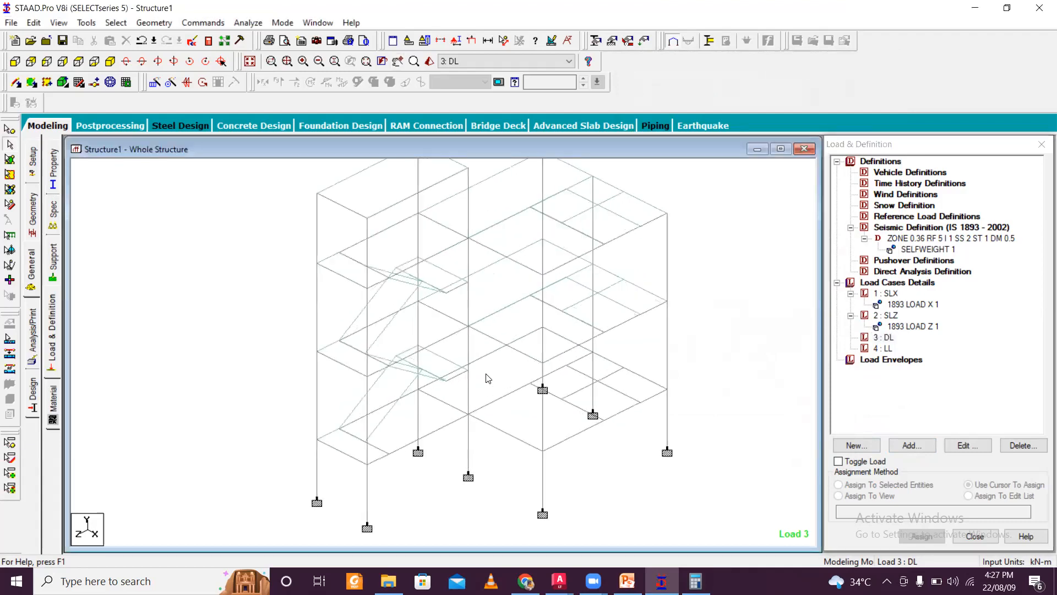
pyautogui.scroll(-2, 488, 376)
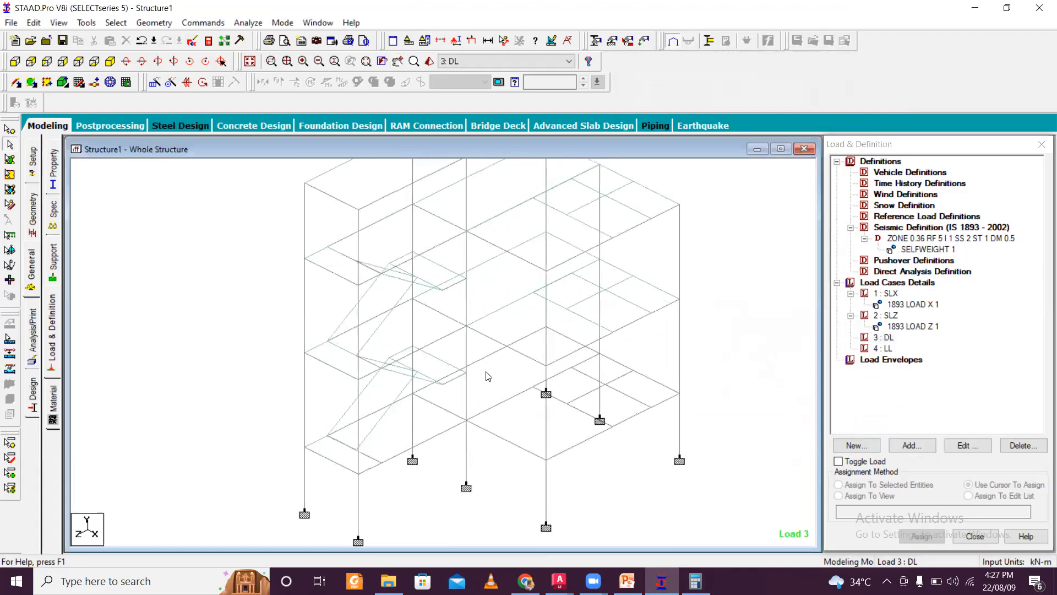
pyautogui.scroll(1, 488, 374)
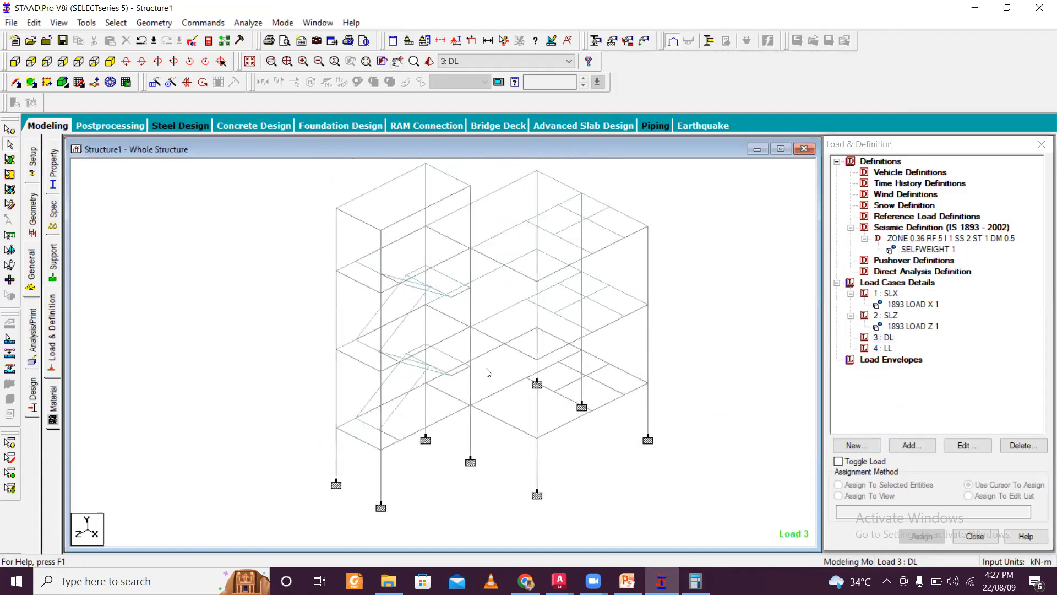
pyautogui.click(884, 337)
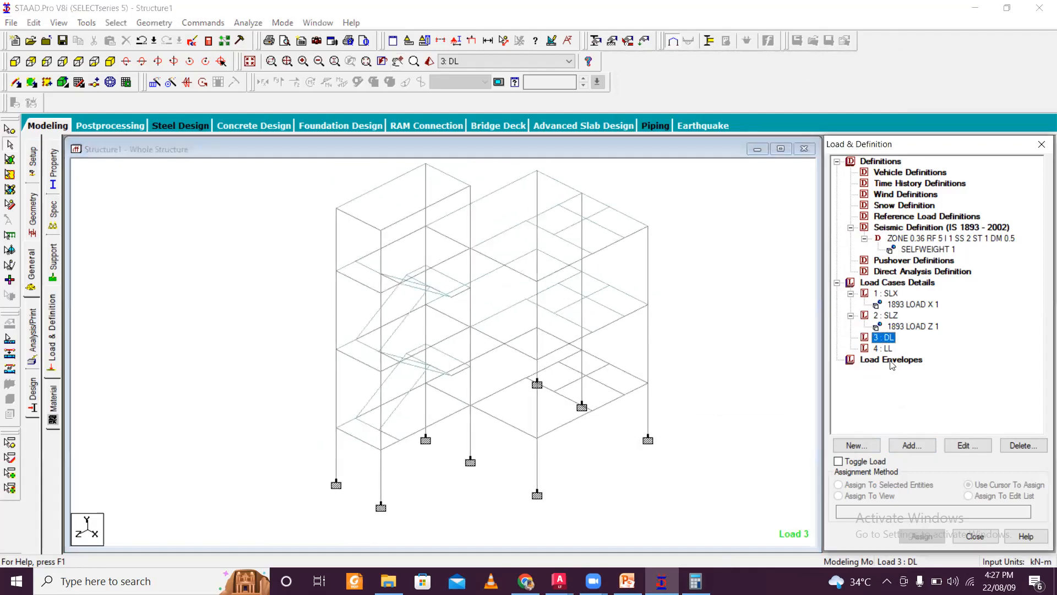
pyautogui.click(915, 447)
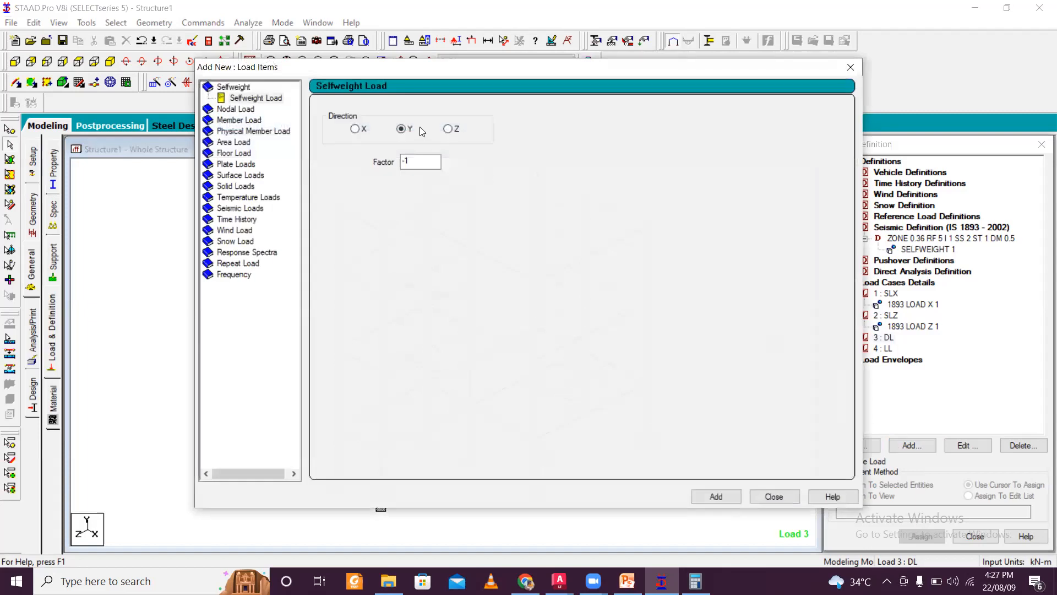
pyautogui.click(240, 120)
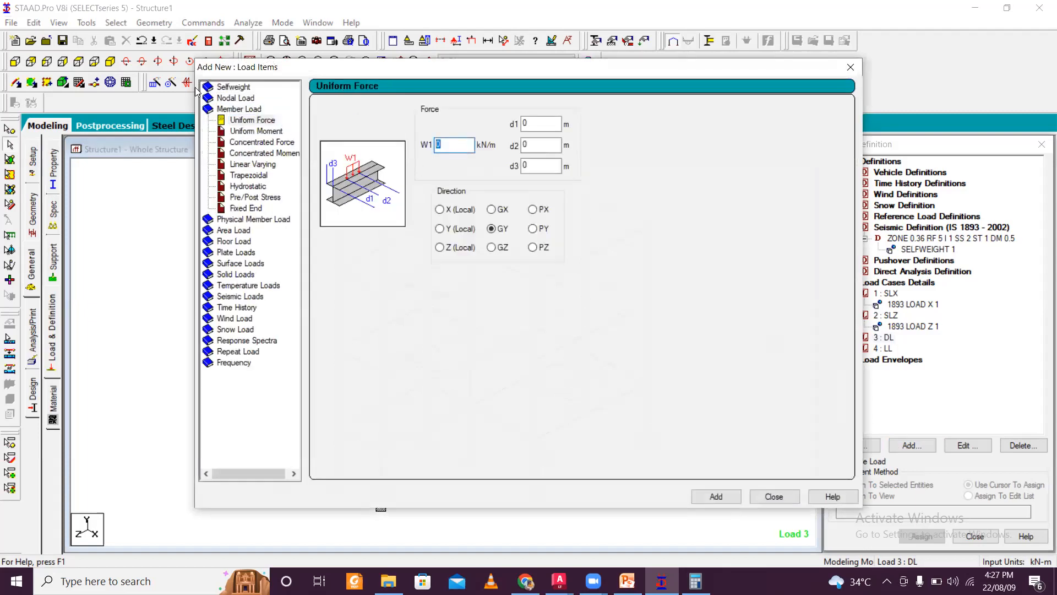
pyautogui.press('BackSpace')
pyautogui.moveTo(521, 66); pyautogui.dragTo(500, 8)
pyautogui.click(695, 438)
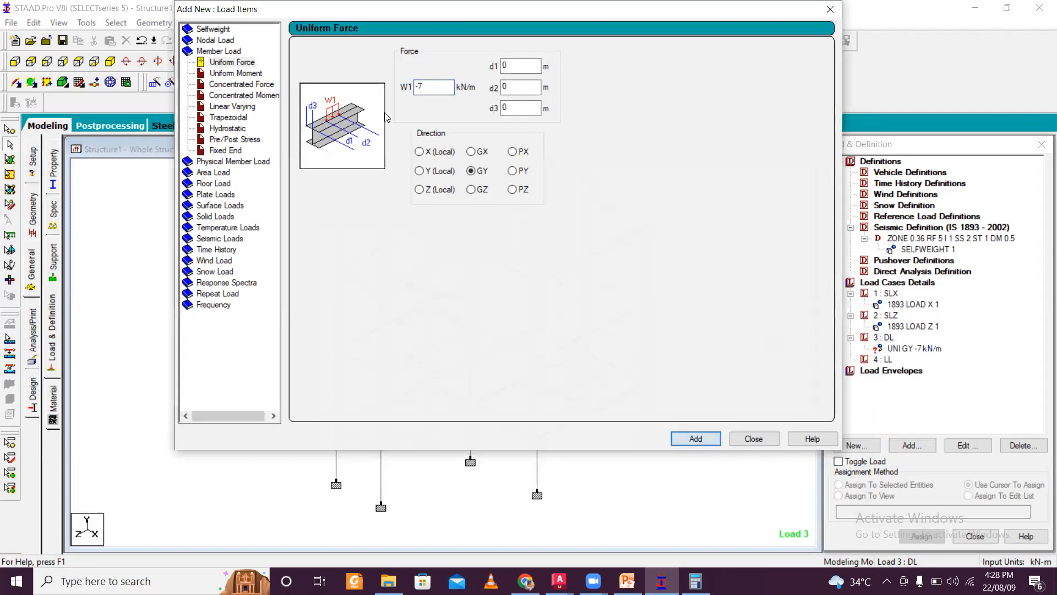
# - Add a -3 kN/m GY uniform member load and a -1 kN/m² Global Y floor load with a Y range to DL
pyautogui.write('-')
pyautogui.click(695, 438)
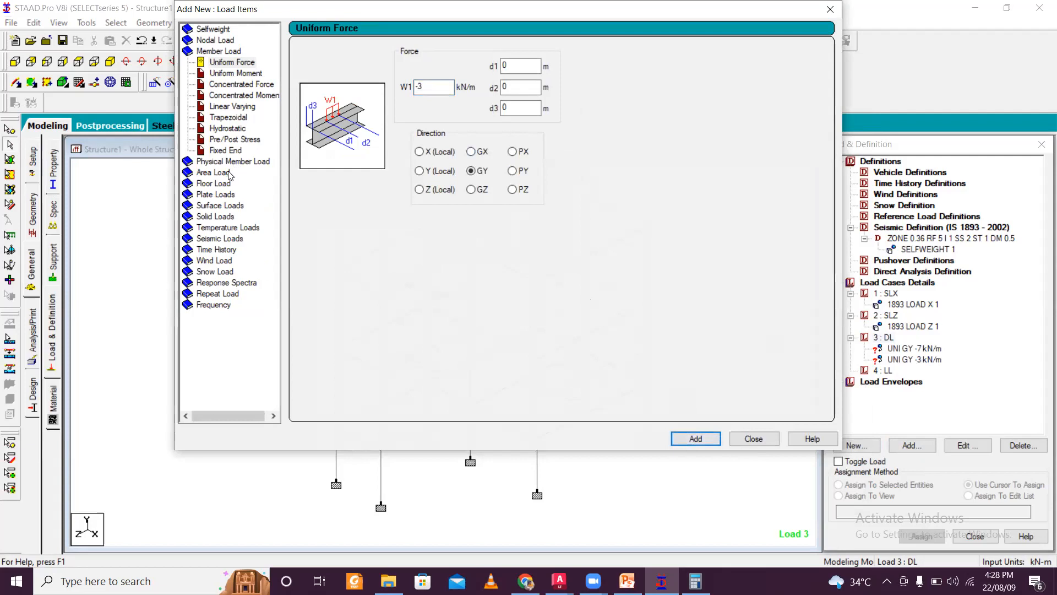
pyautogui.click(218, 184)
pyautogui.moveTo(357, 117); pyautogui.dragTo(199, 101)
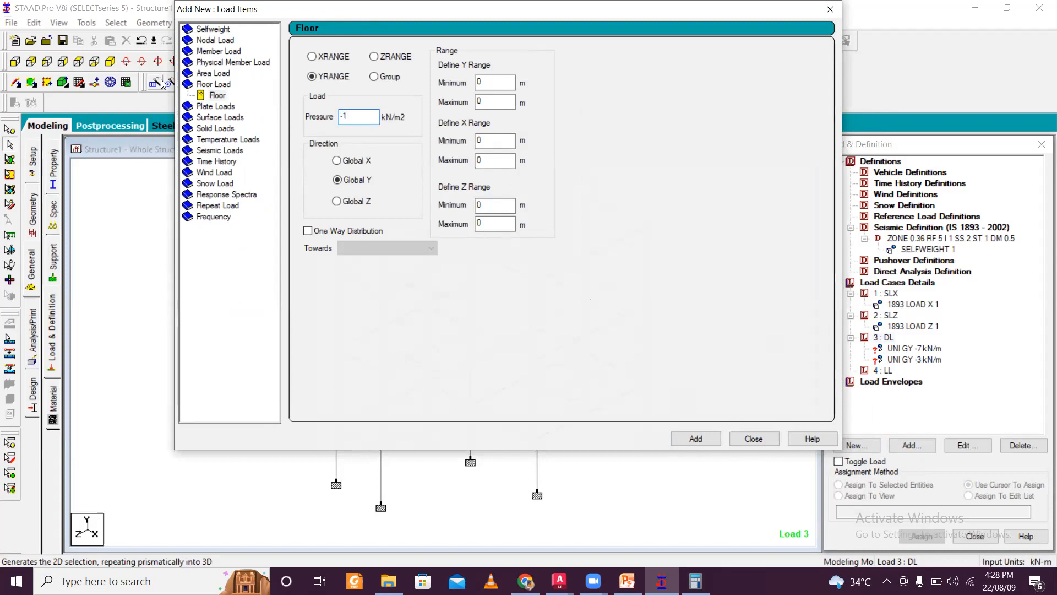
pyautogui.click(704, 442)
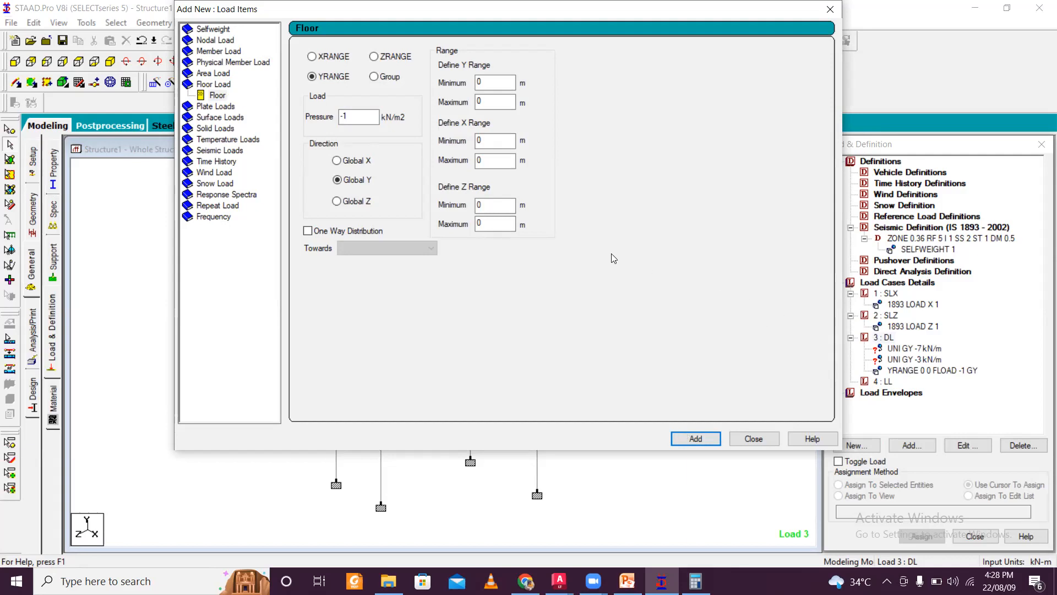
pyautogui.click(830, 9)
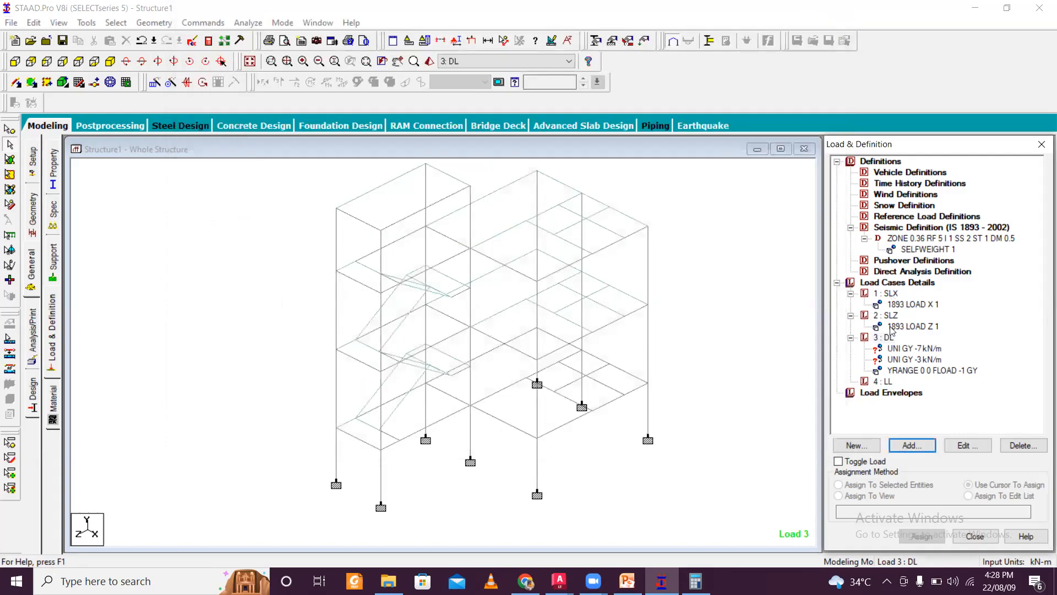
# - Edit the floor load's Y range to a minimum of 2.5 m and a maximum of 6.2 m
pyautogui.click(885, 381)
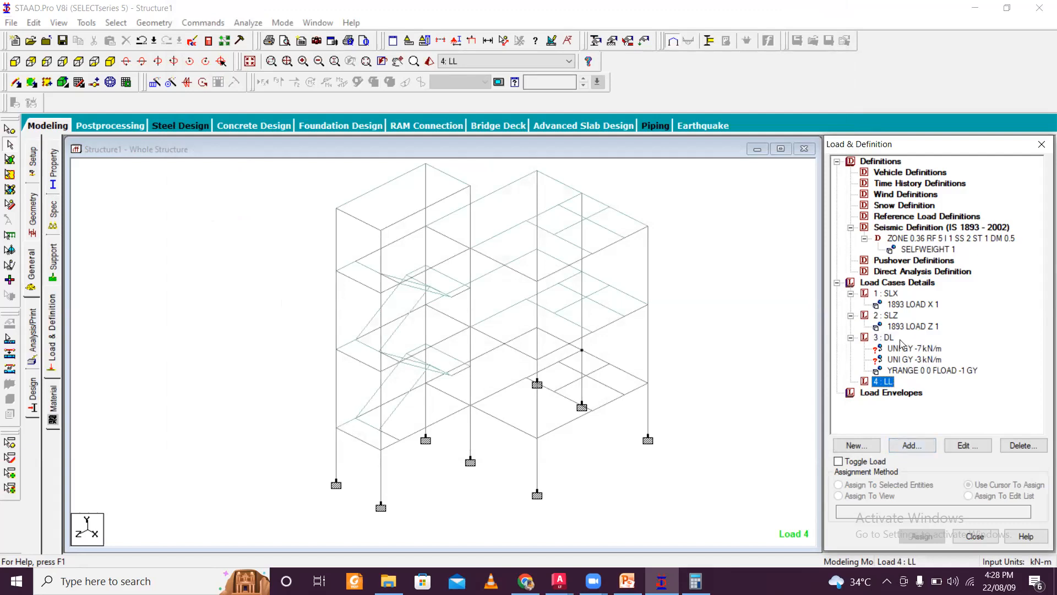
pyautogui.click(922, 350)
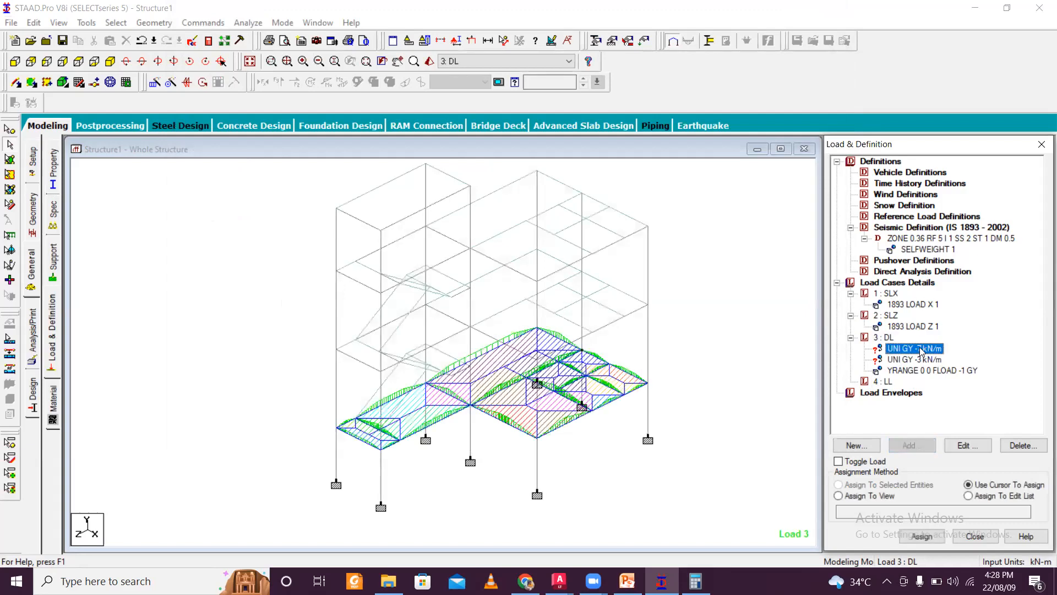
pyautogui.click(924, 371)
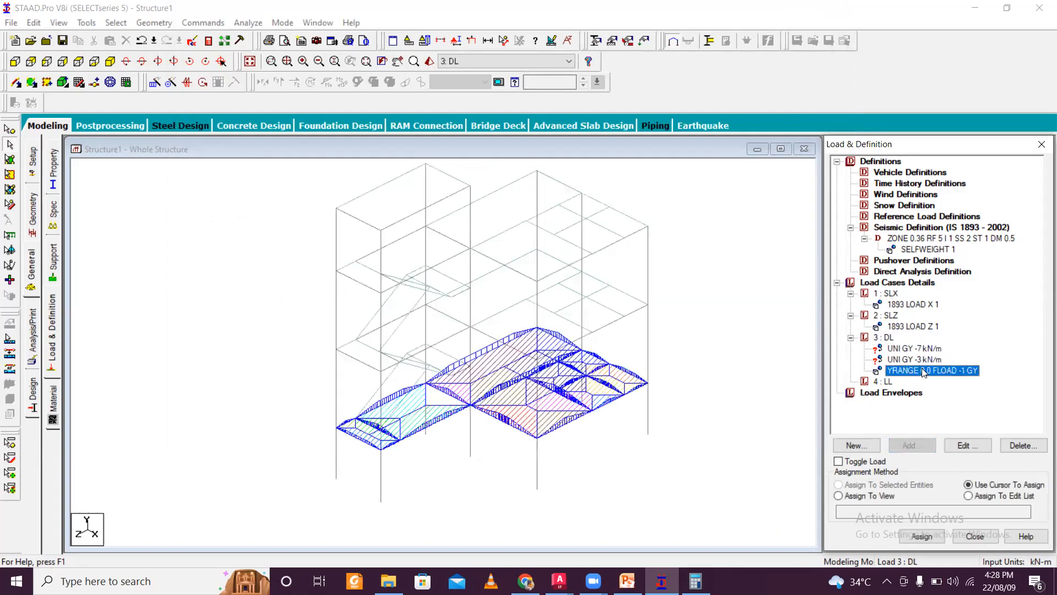
pyautogui.click(964, 446)
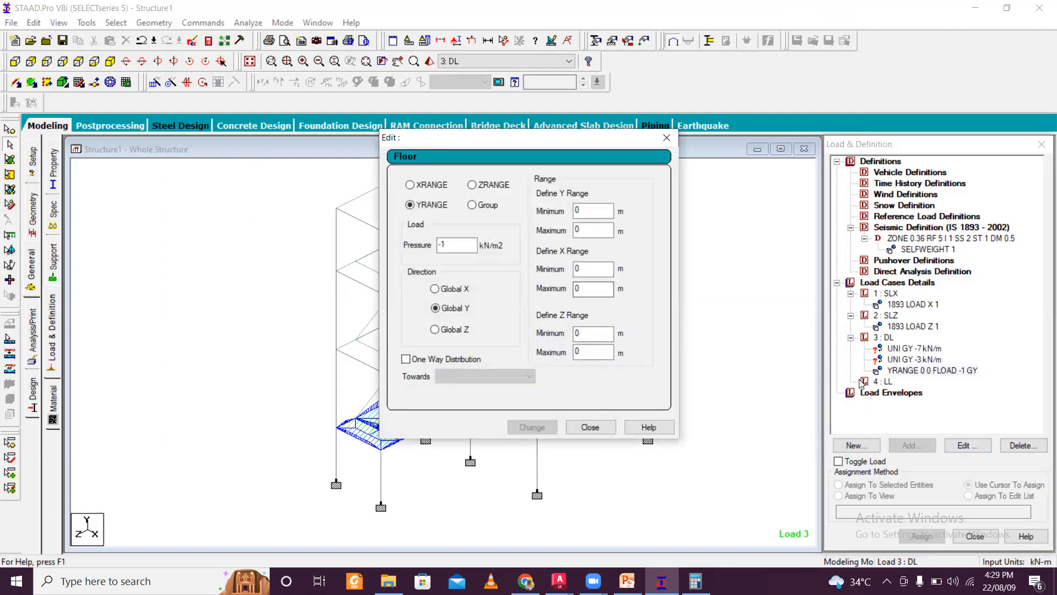
pyautogui.moveTo(591, 210); pyautogui.dragTo(522, 209)
pyautogui.write('2.5')
pyautogui.press('Tab')
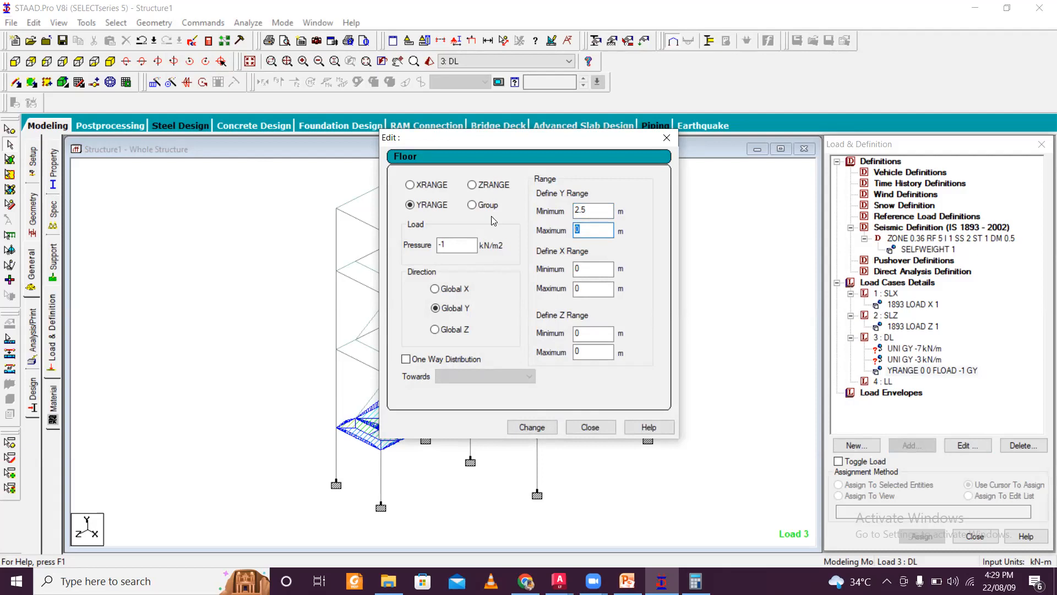
pyautogui.write('1')
pyautogui.write('6.2')
pyautogui.click(525, 426)
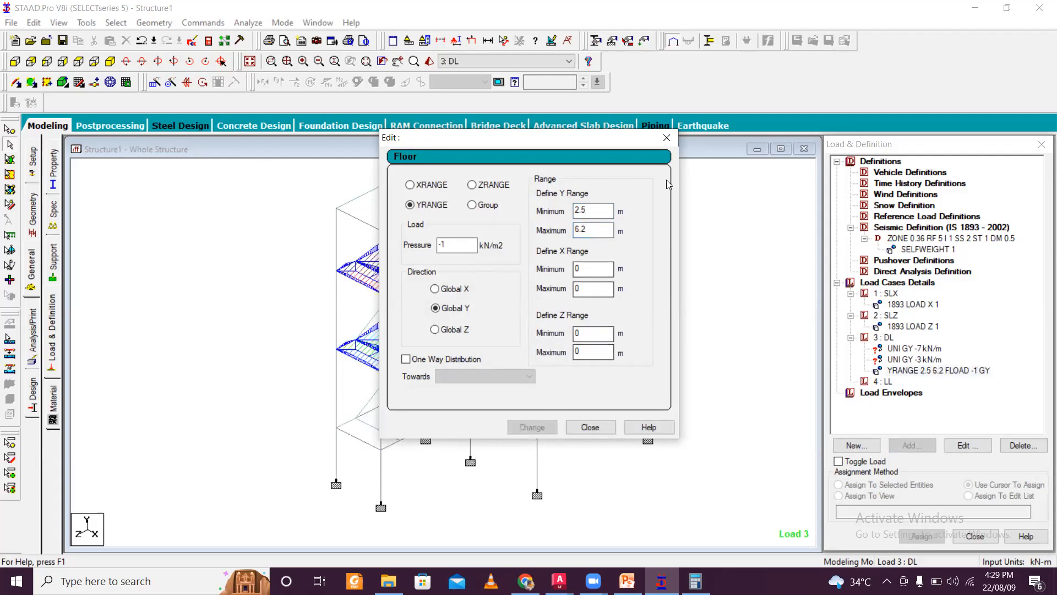
pyautogui.click(666, 138)
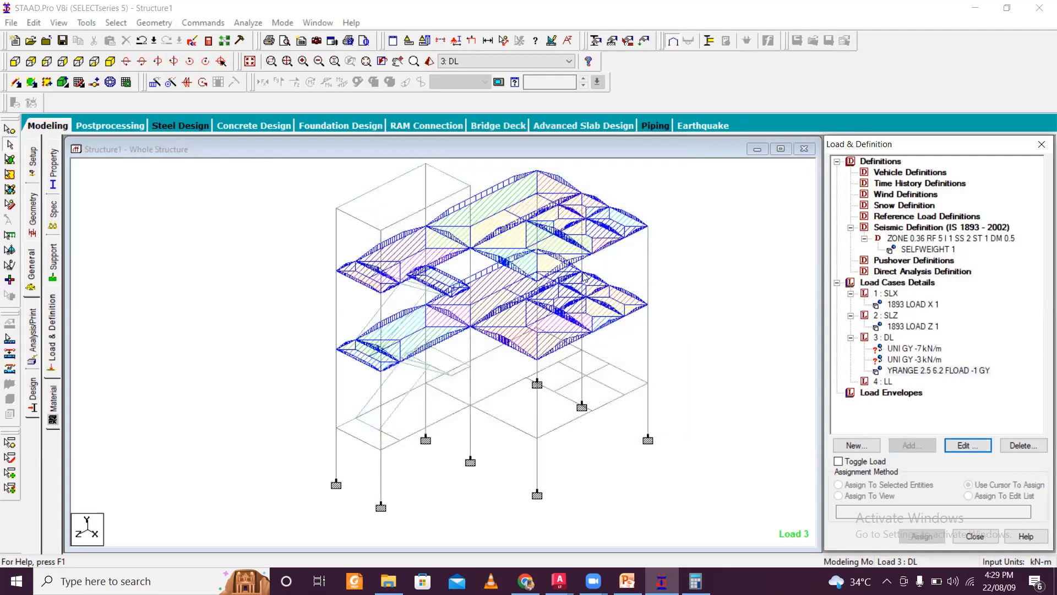
pyautogui.click(922, 373)
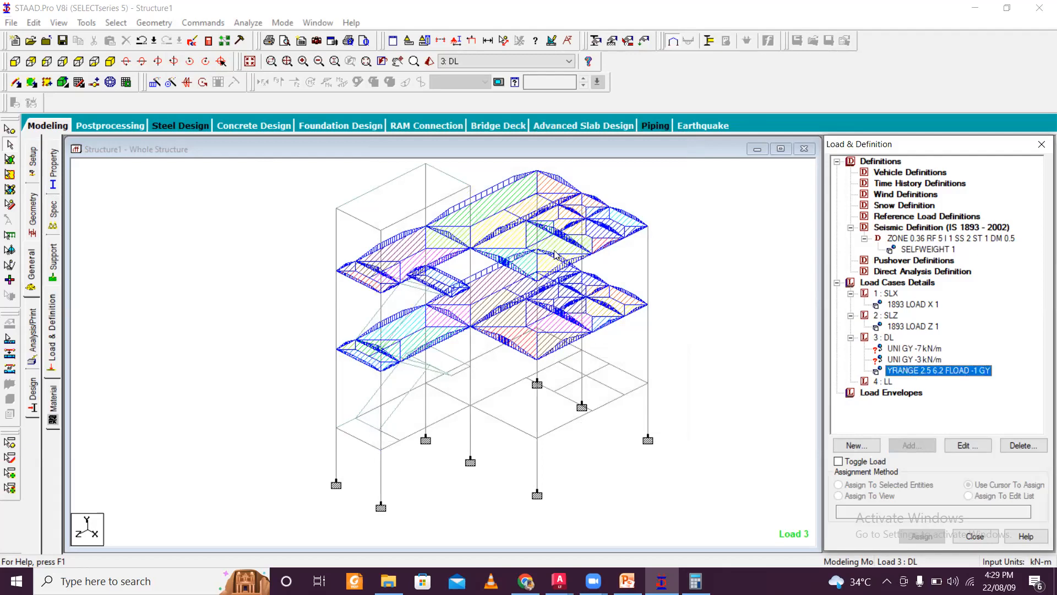
pyautogui.click(549, 268)
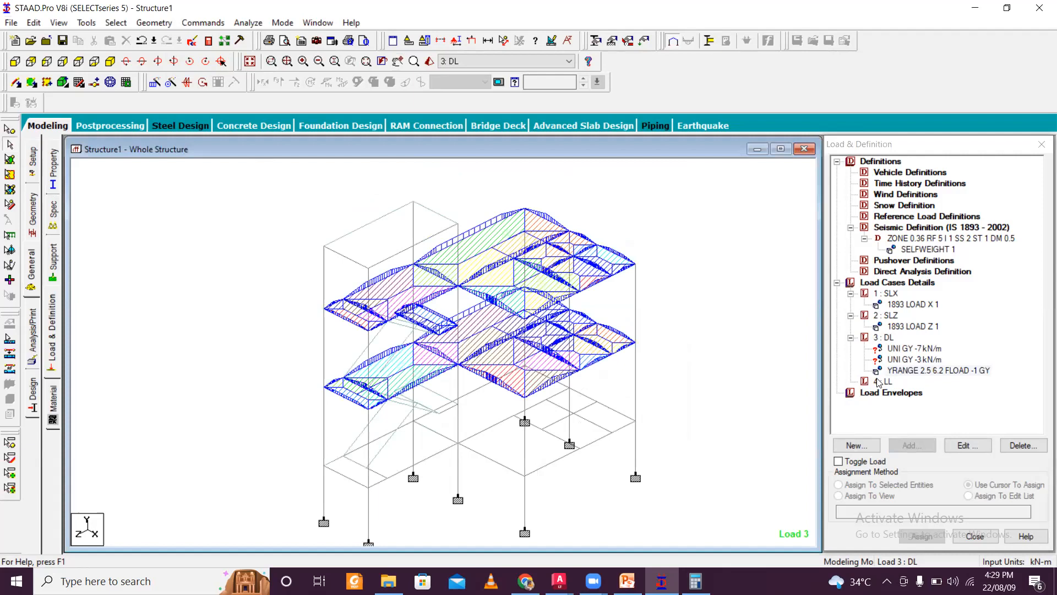
pyautogui.click(961, 374)
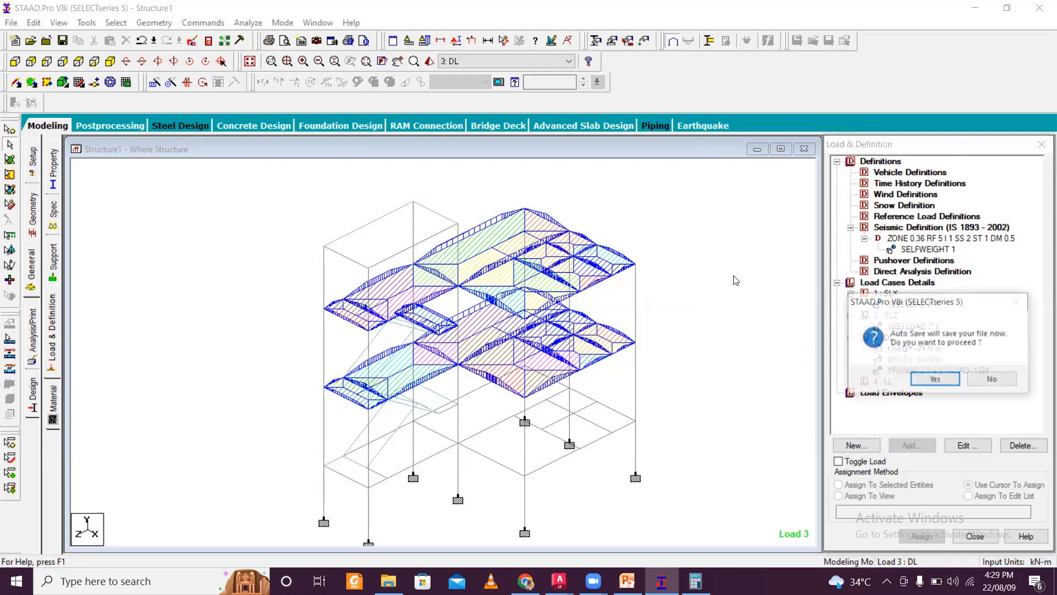
pyautogui.click(999, 380)
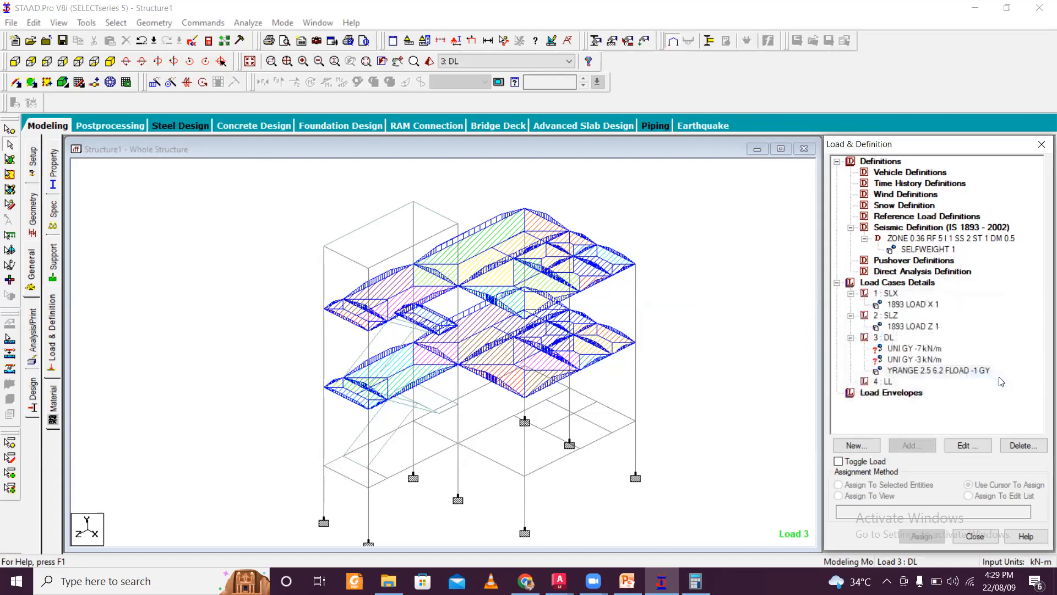
# - Display only the beams of one upper floor level of the frame in plan view
pyautogui.click(921, 360)
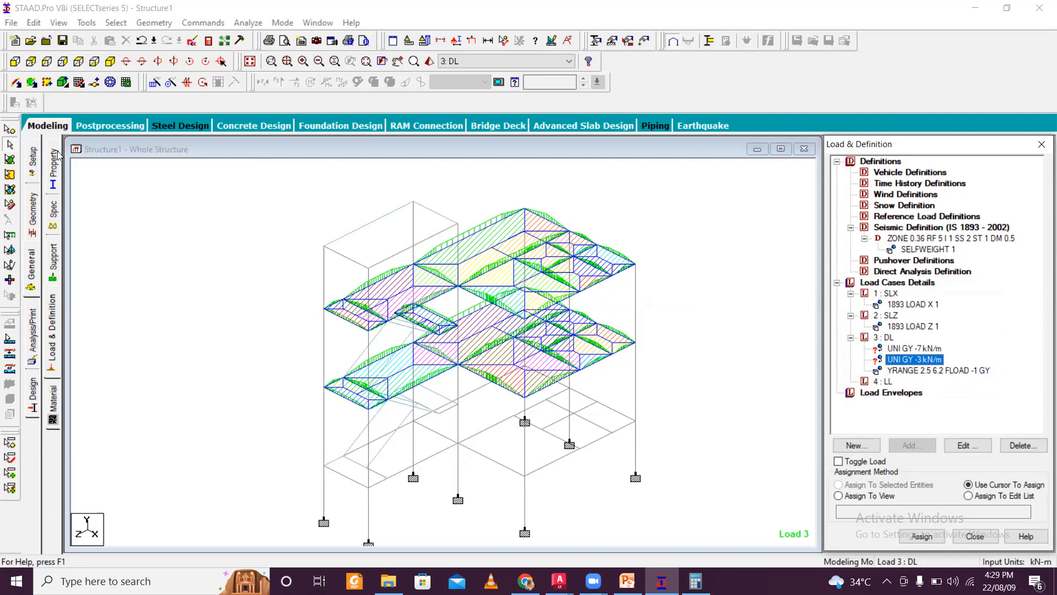
pyautogui.click(15, 62)
pyautogui.moveTo(309, 260); pyautogui.dragTo(594, 295)
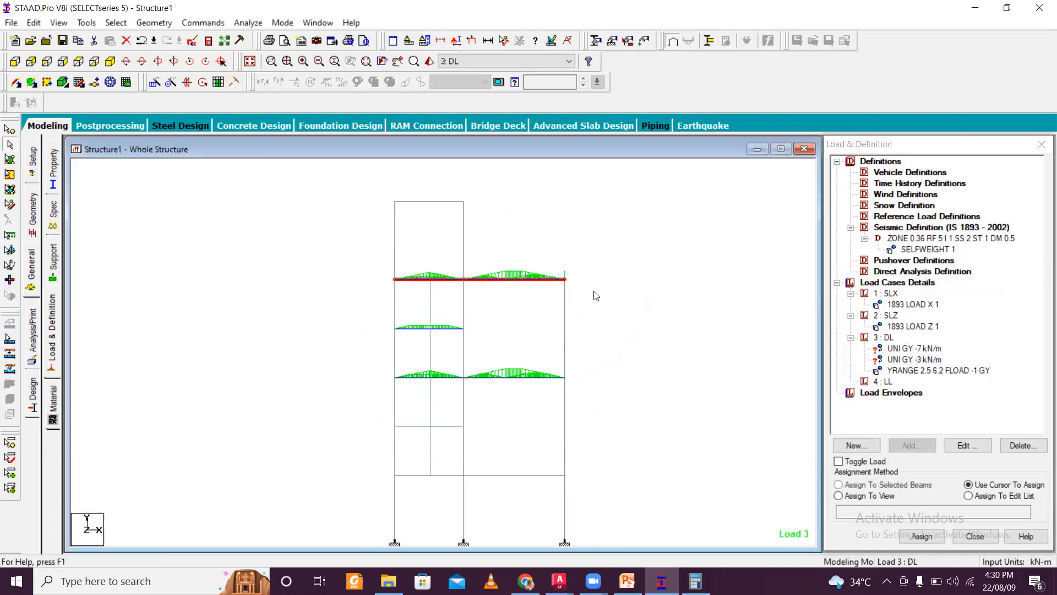
pyautogui.click(116, 23)
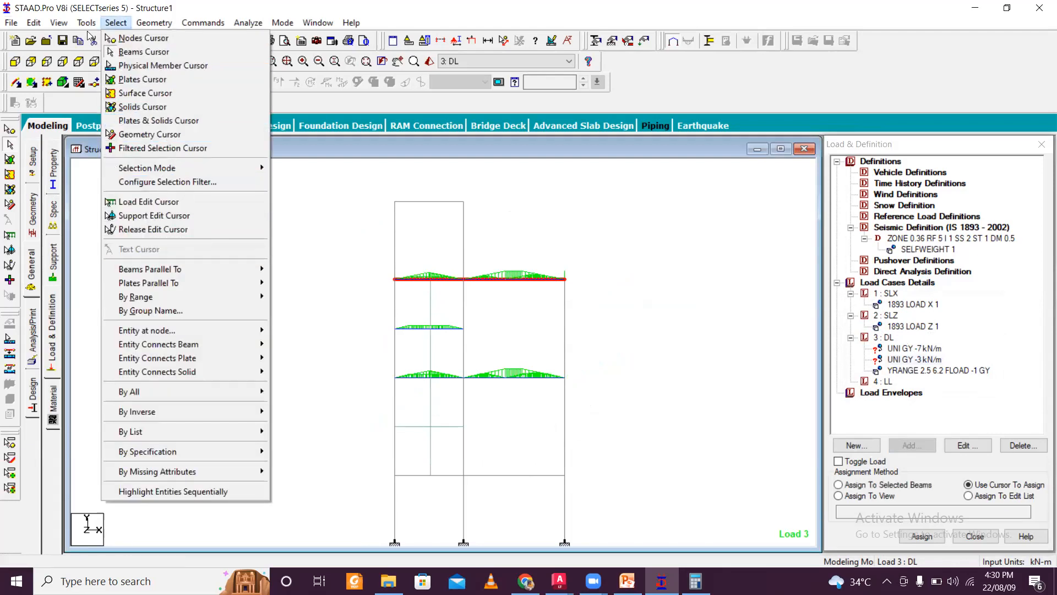
pyautogui.click(116, 22)
pyautogui.click(59, 22)
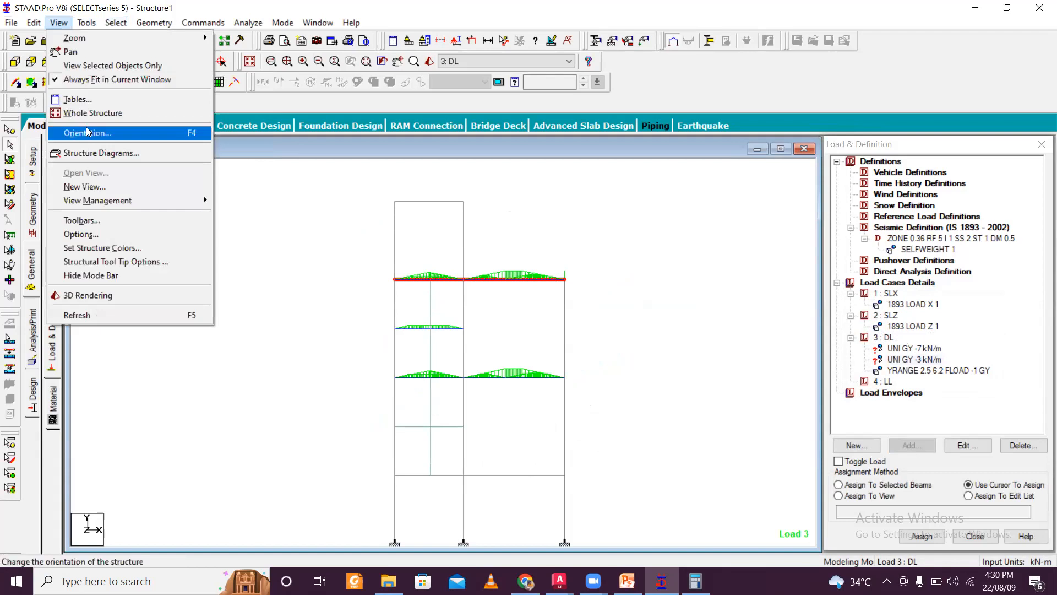
pyautogui.click(110, 67)
pyautogui.click(94, 62)
pyautogui.moveTo(595, 349); pyautogui.dragTo(611, 301, button='middle')
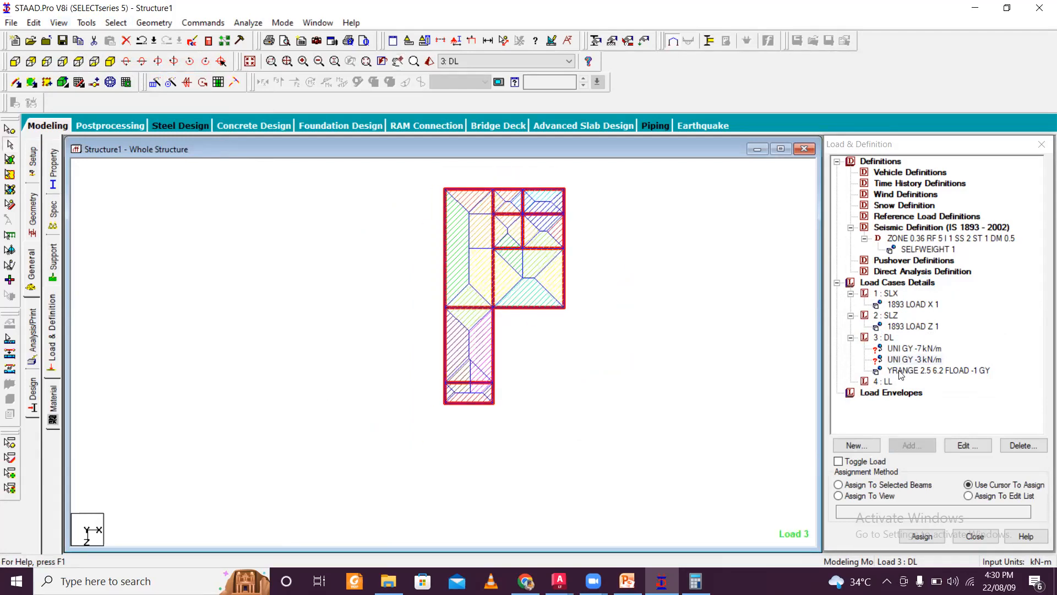
# - Assign the -7 kN/m GY uniform load to the selected perimeter beams of the lower wing of this floor
pyautogui.click(915, 348)
pyautogui.click(589, 360)
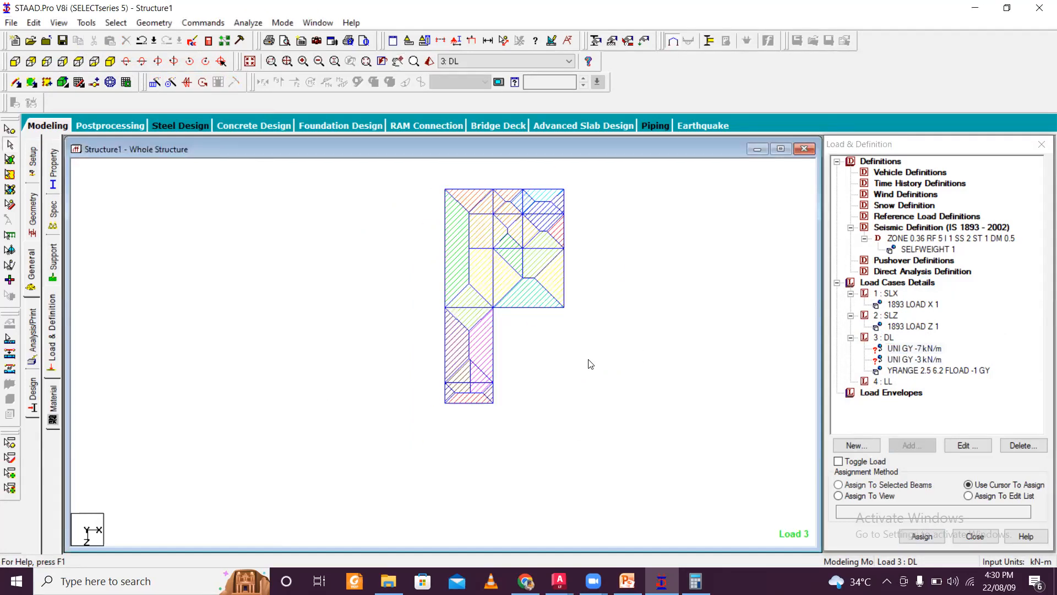
pyautogui.click(903, 351)
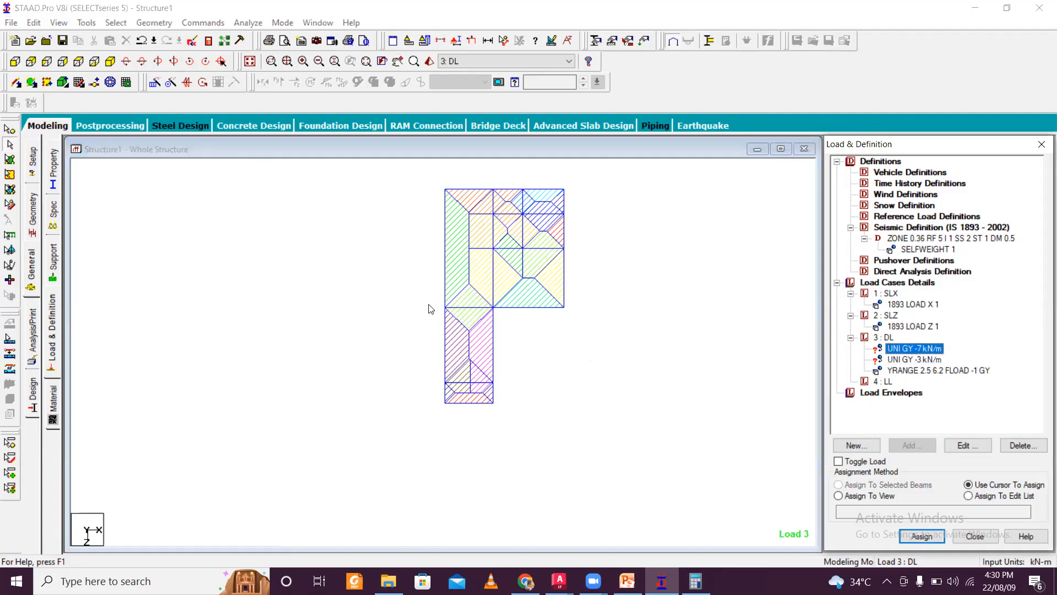
pyautogui.click(460, 307)
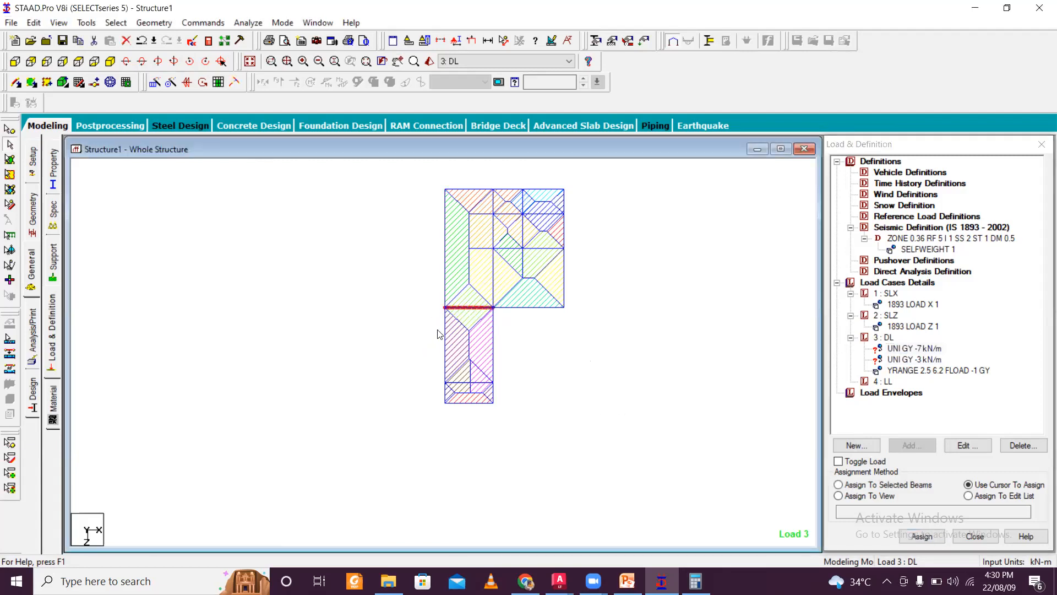
pyautogui.click(444, 411)
pyautogui.keyDown('ctrl'); pyautogui.moveTo(412, 391); pyautogui.dragTo(514, 421); pyautogui.keyUp('ctrl')
pyautogui.click(493, 330)
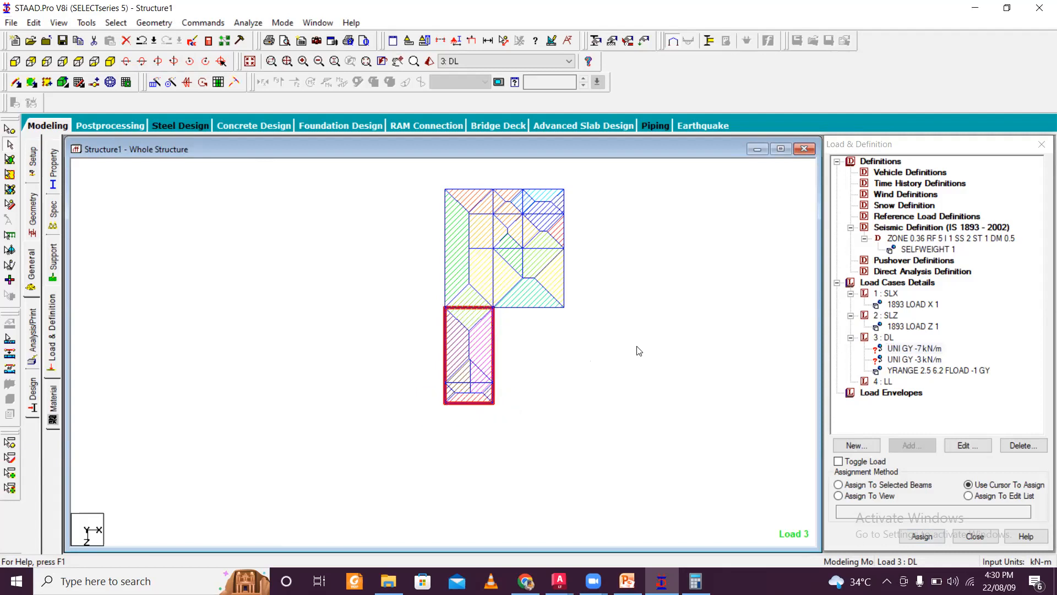
pyautogui.click(896, 486)
pyautogui.click(921, 536)
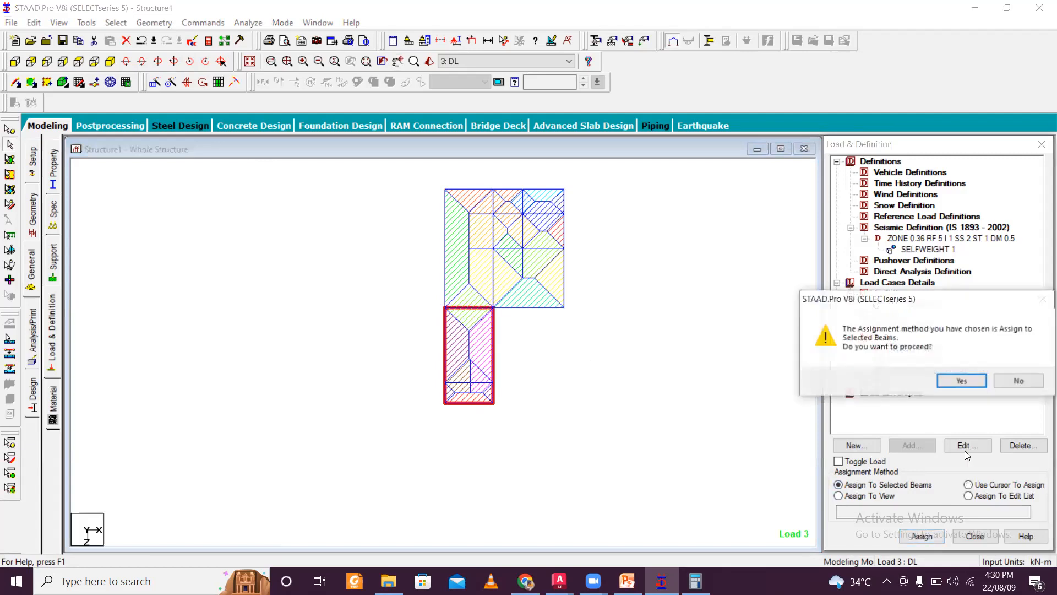
pyautogui.click(961, 380)
# - Assign the -3 kN/m GY uniform load to the selected perimeter beams of the upper block of this floor
pyautogui.click(922, 360)
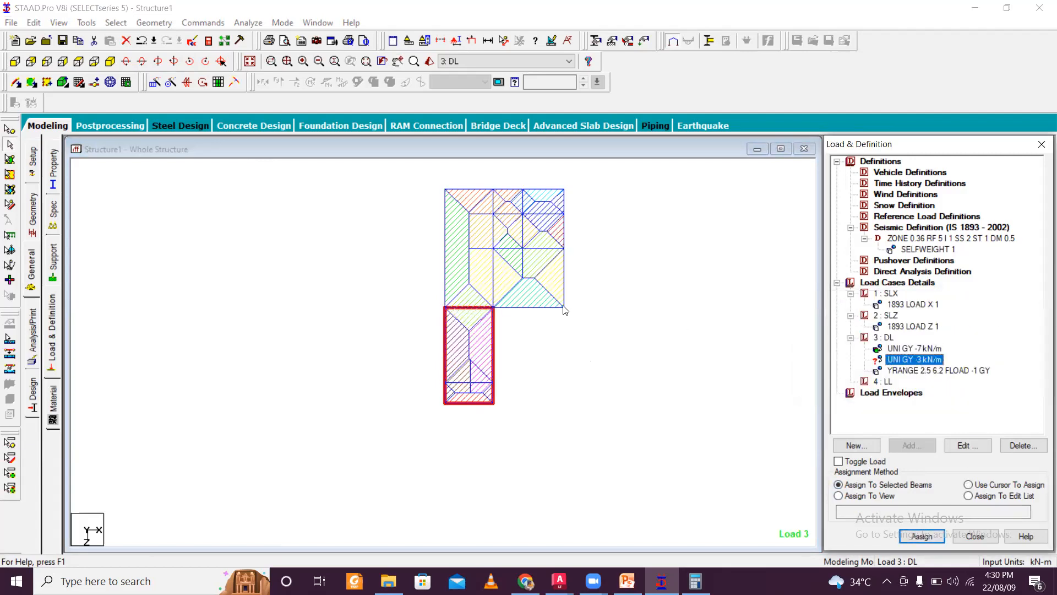
pyautogui.click(445, 293)
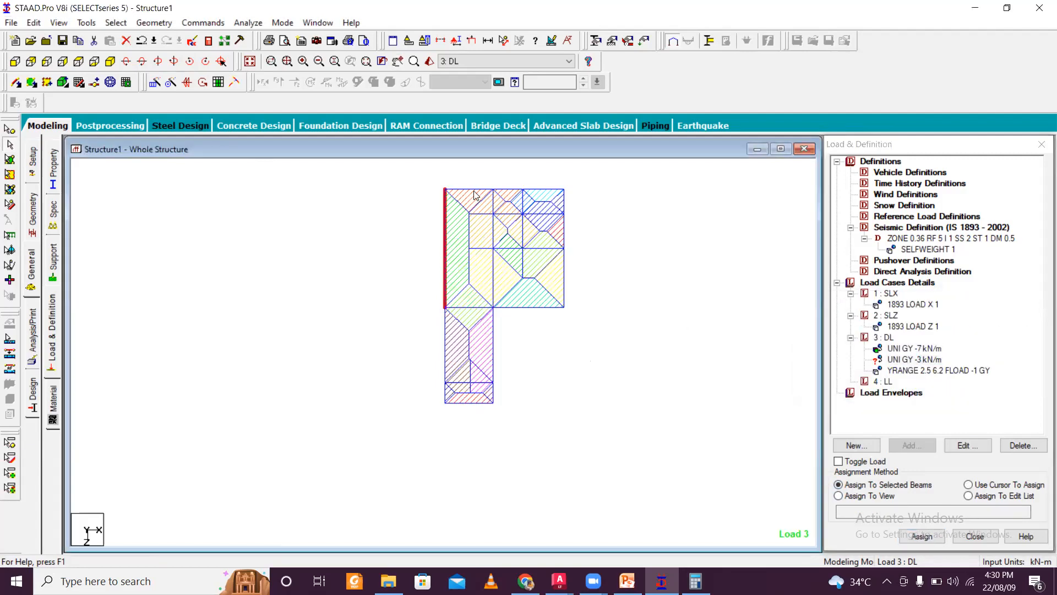
pyautogui.keyDown('ctrl'); pyautogui.click(476, 189); pyautogui.keyUp('ctrl')
pyautogui.moveTo(418, 177); pyautogui.dragTo(594, 319)
pyautogui.keyDown('ctrl'); pyautogui.click(534, 307); pyautogui.keyUp('ctrl')
pyautogui.click(922, 535)
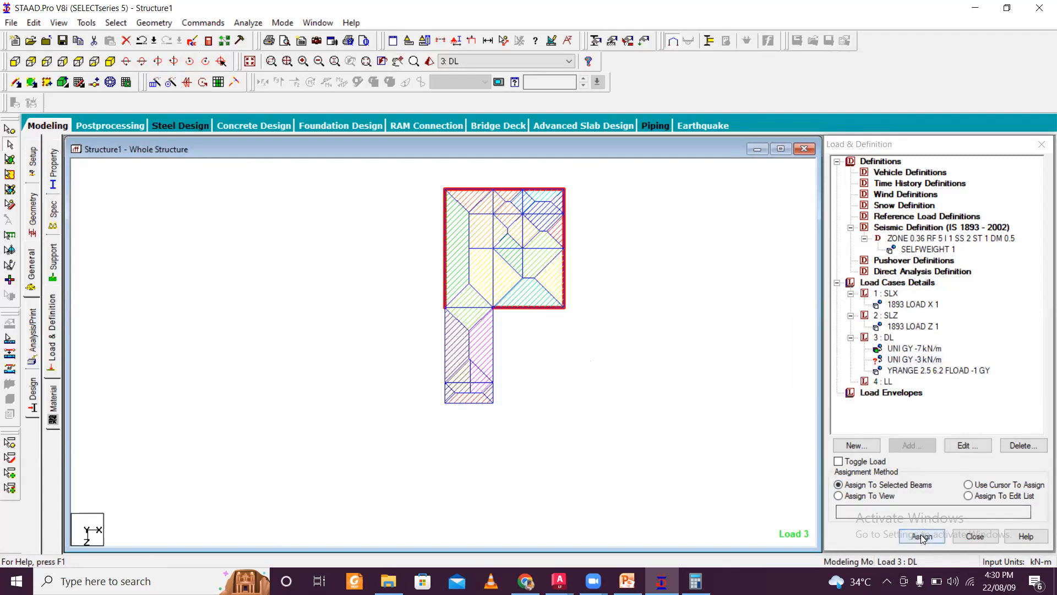
pyautogui.click(962, 380)
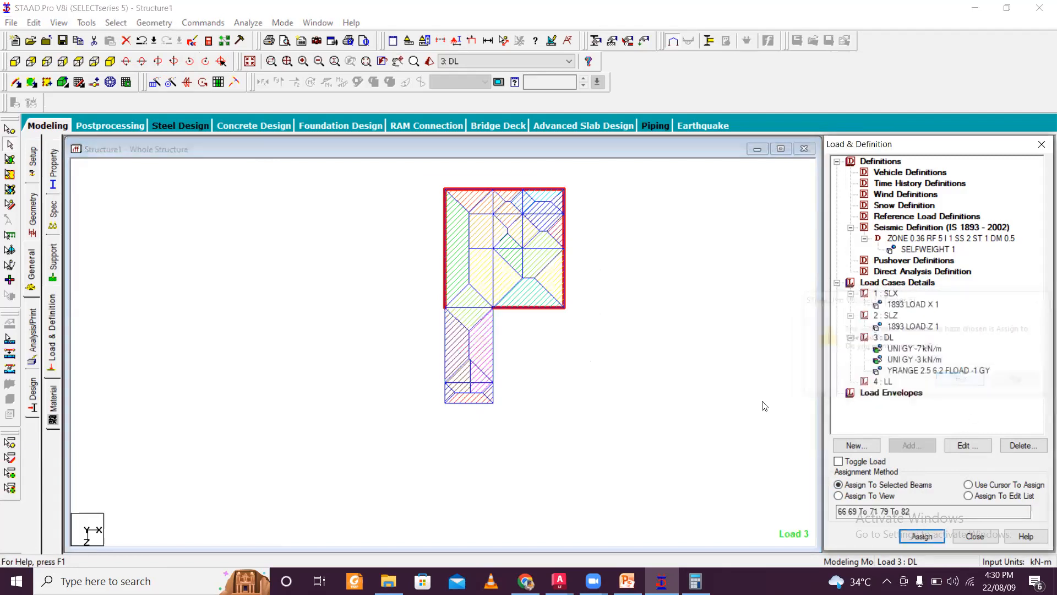
# - Isolate an intermediate floor level in plan view and assign the -7 kN/m GY load to its selected beams
pyautogui.click(559, 408)
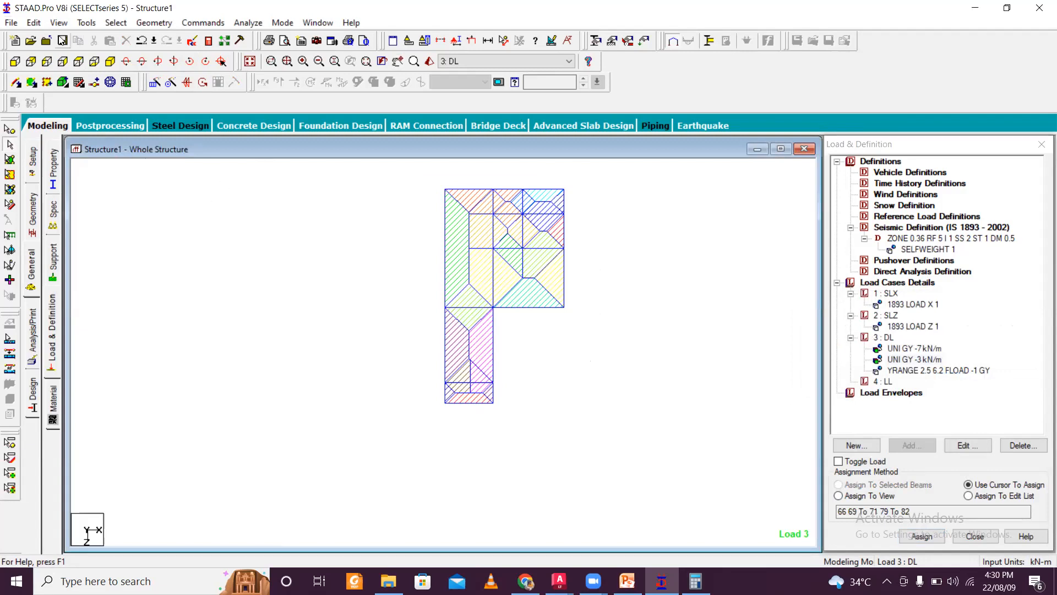
pyautogui.click(110, 61)
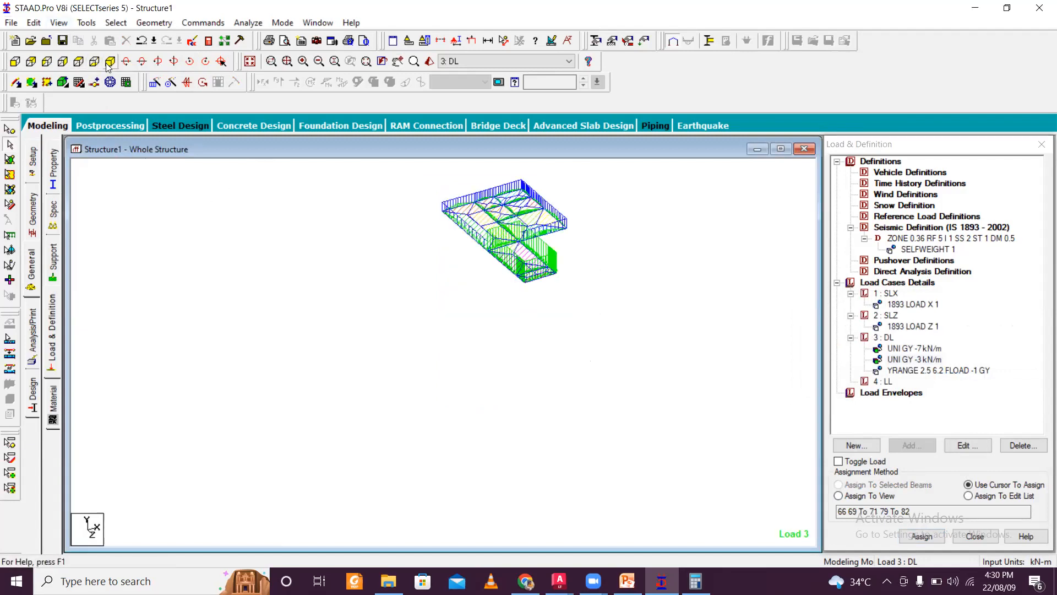
pyautogui.click(59, 23)
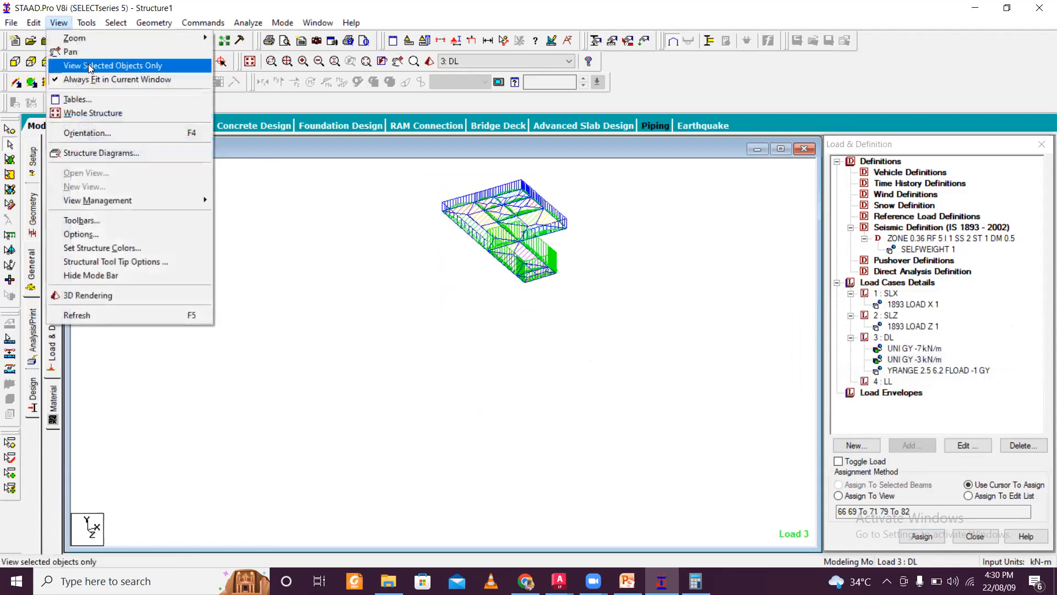
pyautogui.click(106, 113)
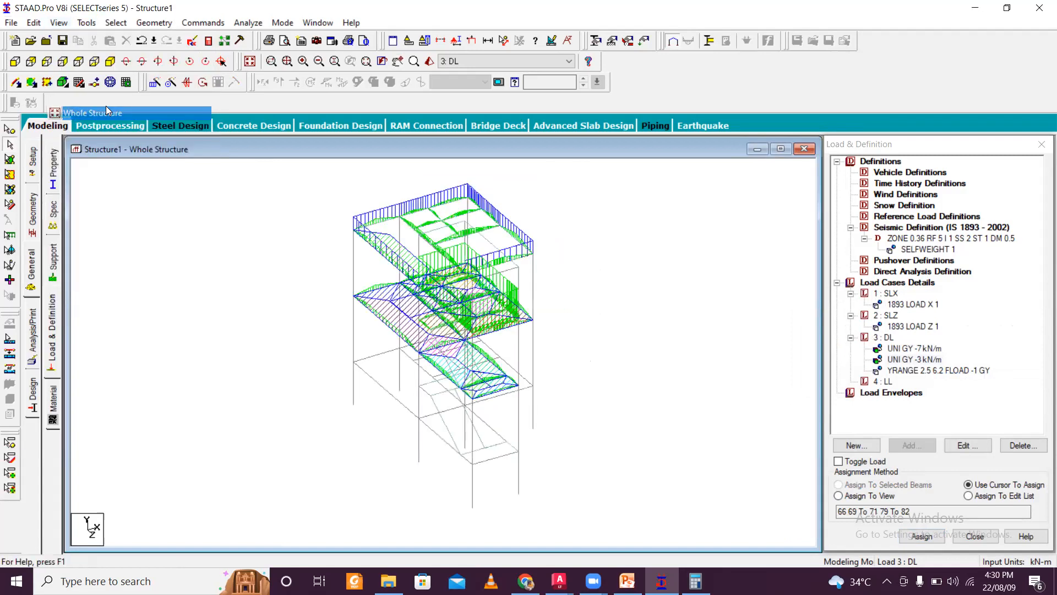
pyautogui.click(14, 61)
pyautogui.moveTo(342, 344); pyautogui.dragTo(559, 370)
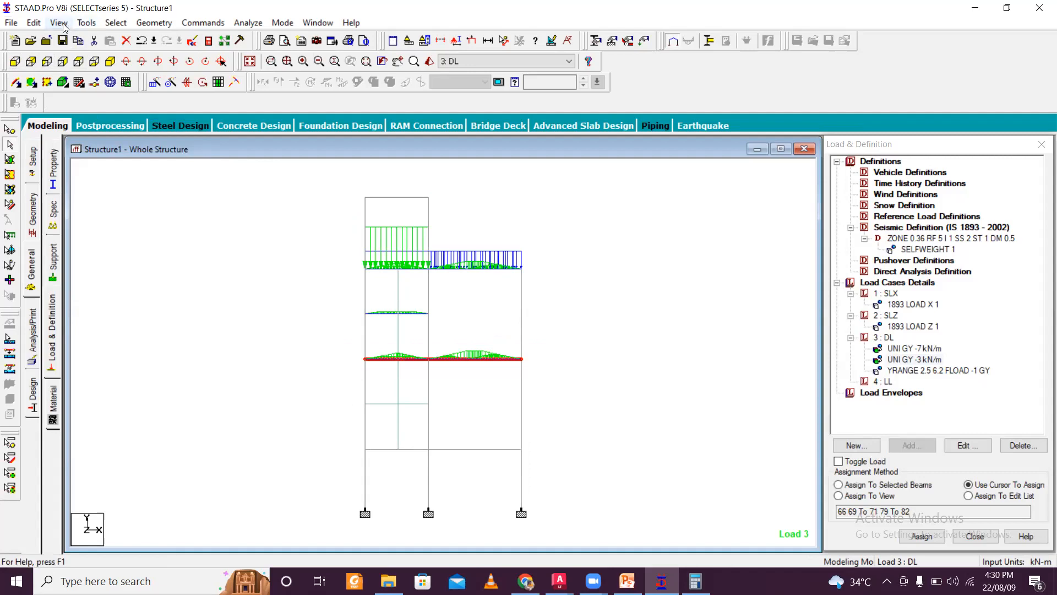
pyautogui.click(59, 23)
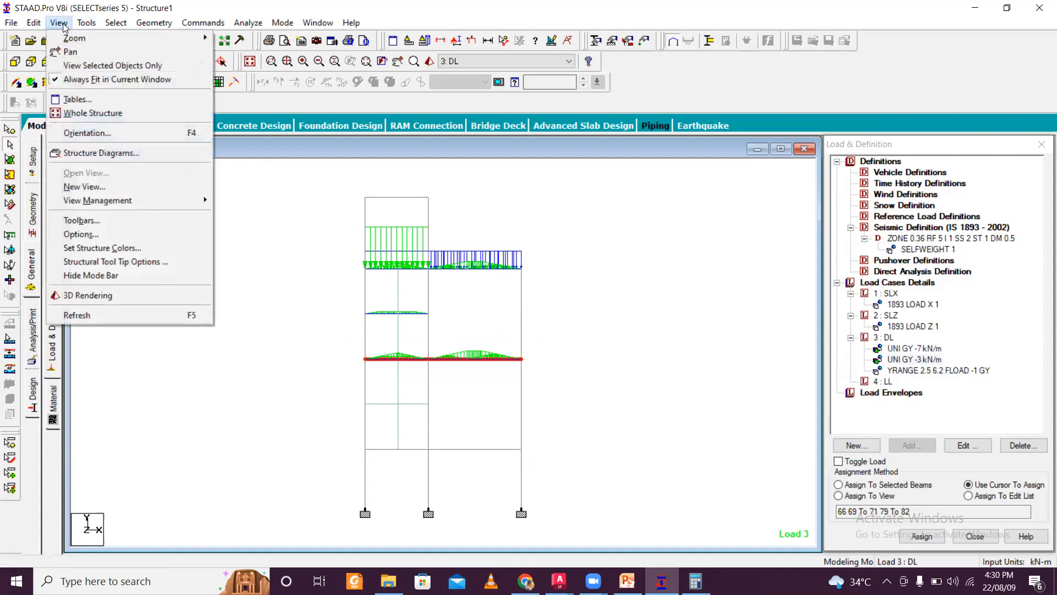
pyautogui.moveTo(86, 23)
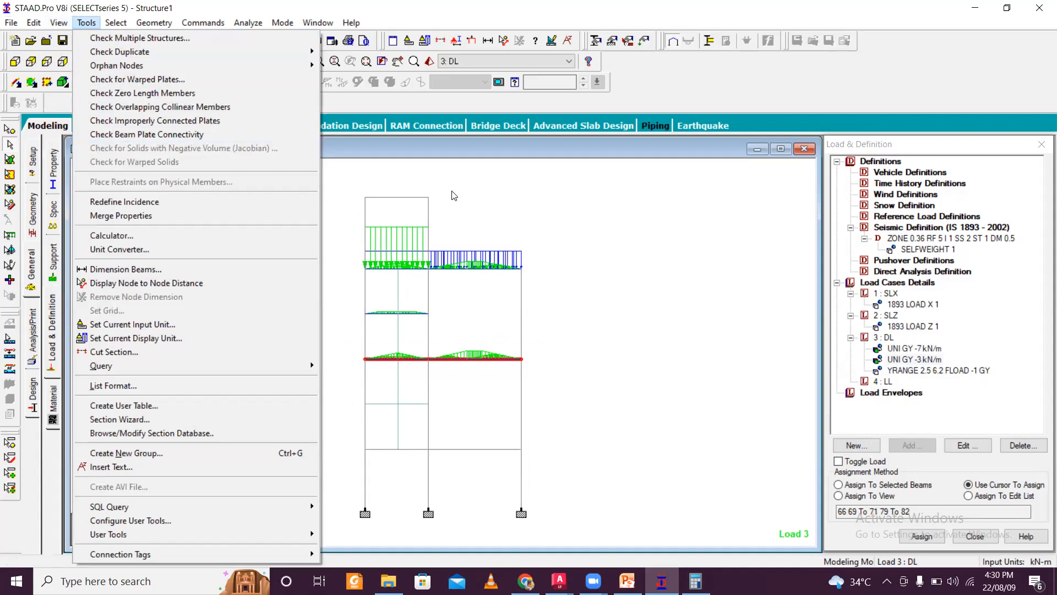
pyautogui.click(83, 23)
pyautogui.click(59, 23)
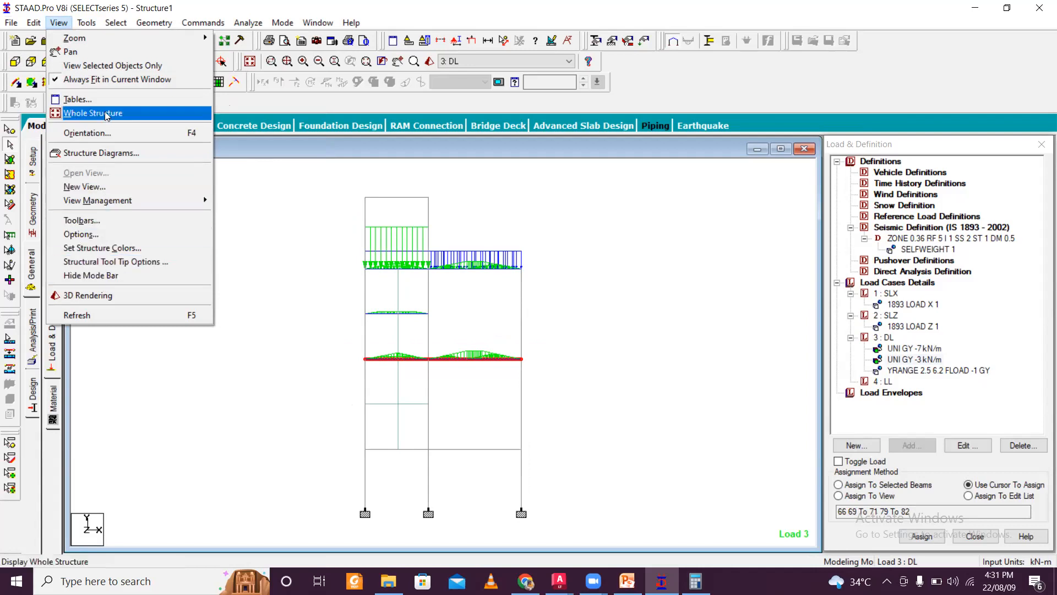
pyautogui.click(87, 65)
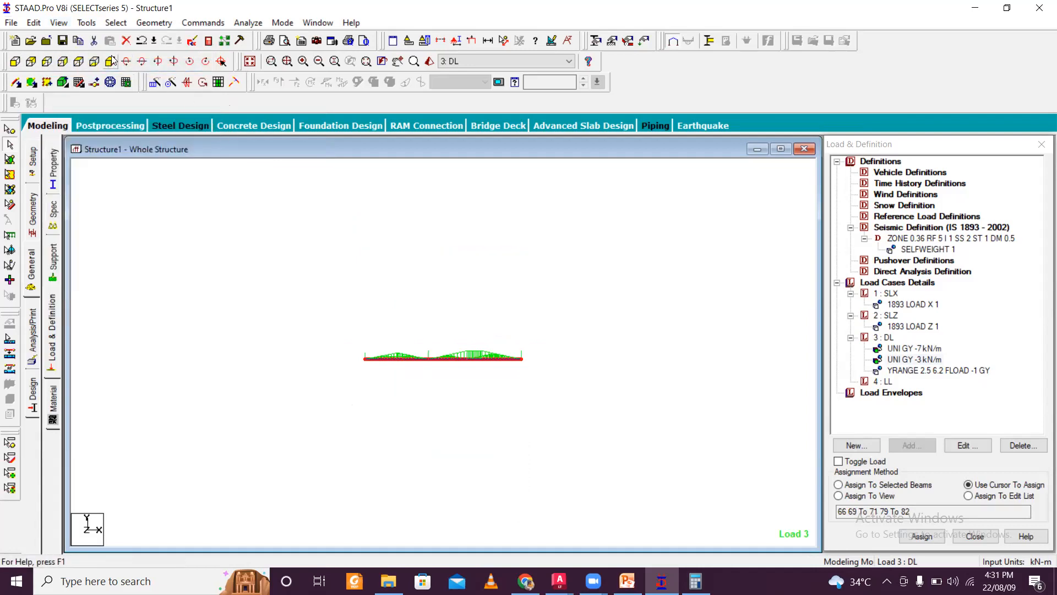
pyautogui.click(81, 64)
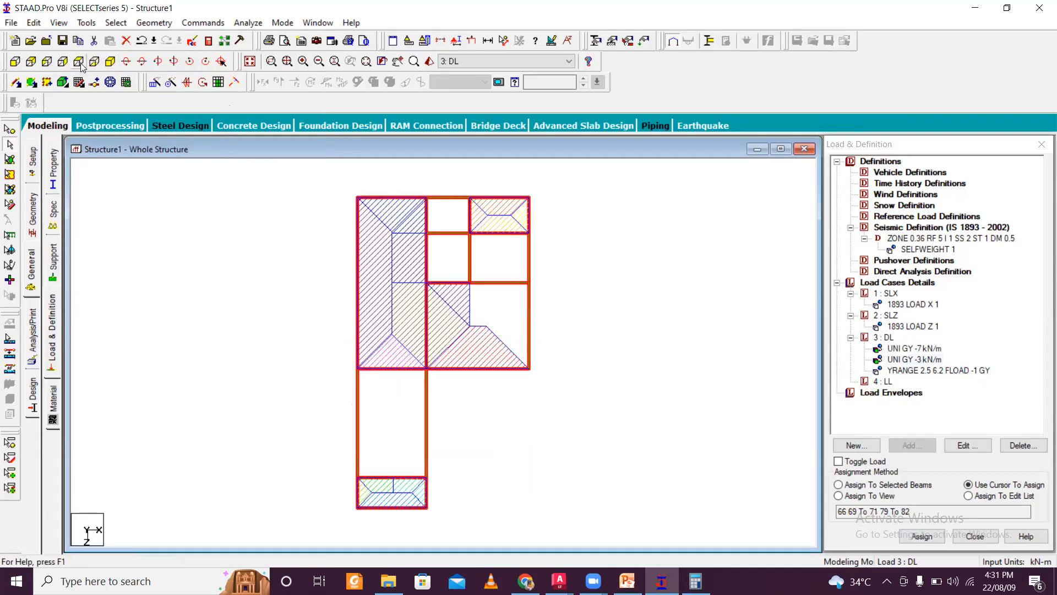
pyautogui.click(920, 349)
pyautogui.moveTo(365, 235); pyautogui.dragTo(449, 464)
pyautogui.keyDown('ctrl'); pyautogui.moveTo(429, 228); pyautogui.dragTo(444, 463); pyautogui.keyUp('ctrl')
pyautogui.keyDown('ctrl'); pyautogui.moveTo(351, 234); pyautogui.dragTo(524, 255); pyautogui.keyUp('ctrl')
pyautogui.keyDown('ctrl'); pyautogui.moveTo(472, 207); pyautogui.dragTo(561, 424); pyautogui.keyUp('ctrl')
pyautogui.keyDown('ctrl'); pyautogui.moveTo(340, 354); pyautogui.dragTo(611, 410); pyautogui.keyUp('ctrl')
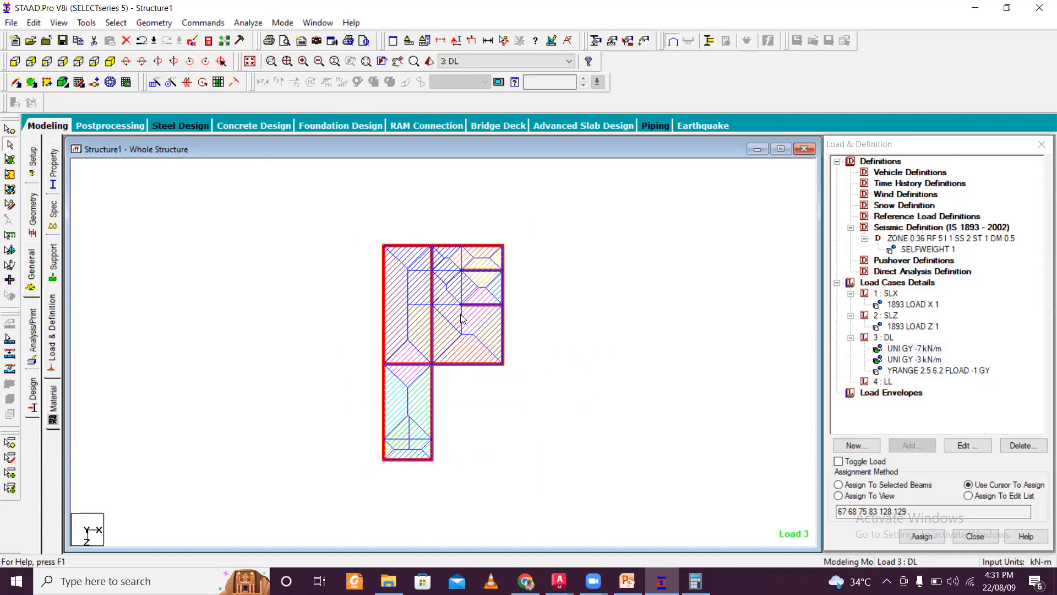
pyautogui.keyDown('ctrl'); pyautogui.click(455, 306); pyautogui.keyUp('ctrl')
pyautogui.keyDown('ctrl'); pyautogui.click(462, 287); pyautogui.keyUp('ctrl')
pyautogui.click(901, 486)
pyautogui.click(922, 536)
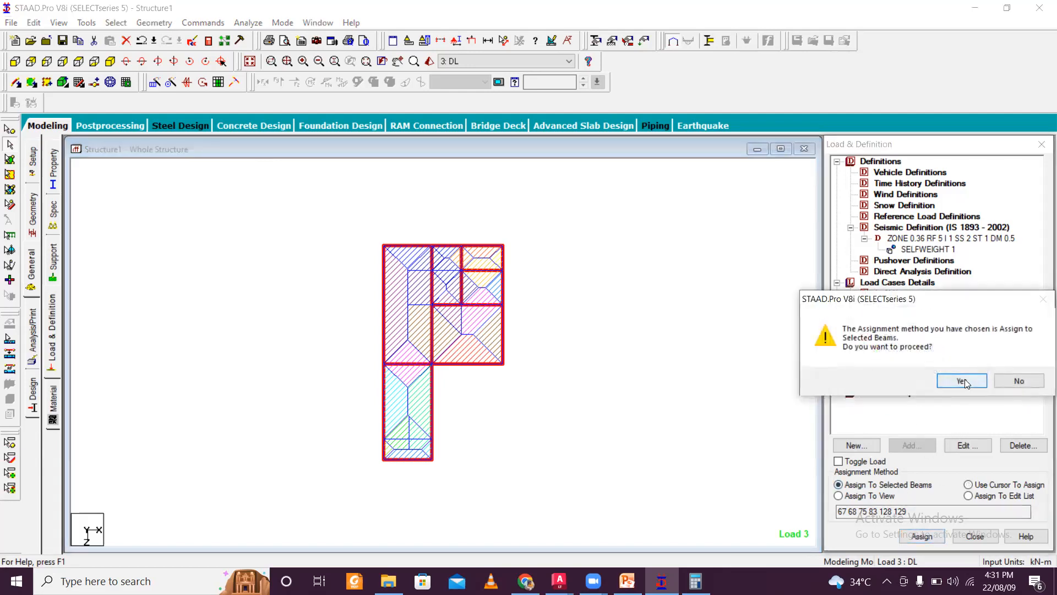
pyautogui.click(964, 381)
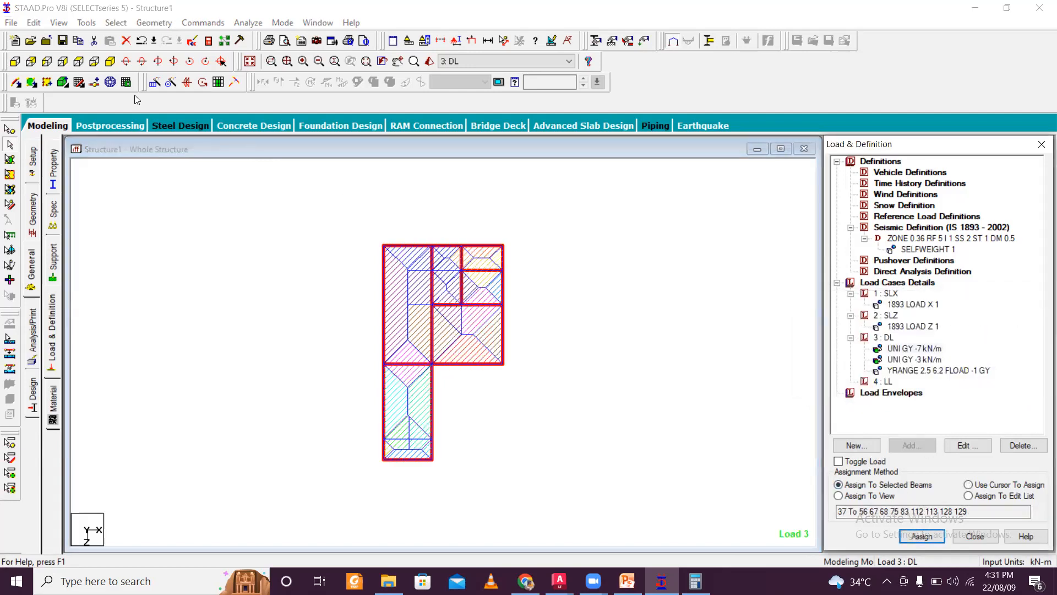
# - Isolate a lower floor level in plan view and assign the -7 kN/m GY load to all of its beams
pyautogui.click(64, 24)
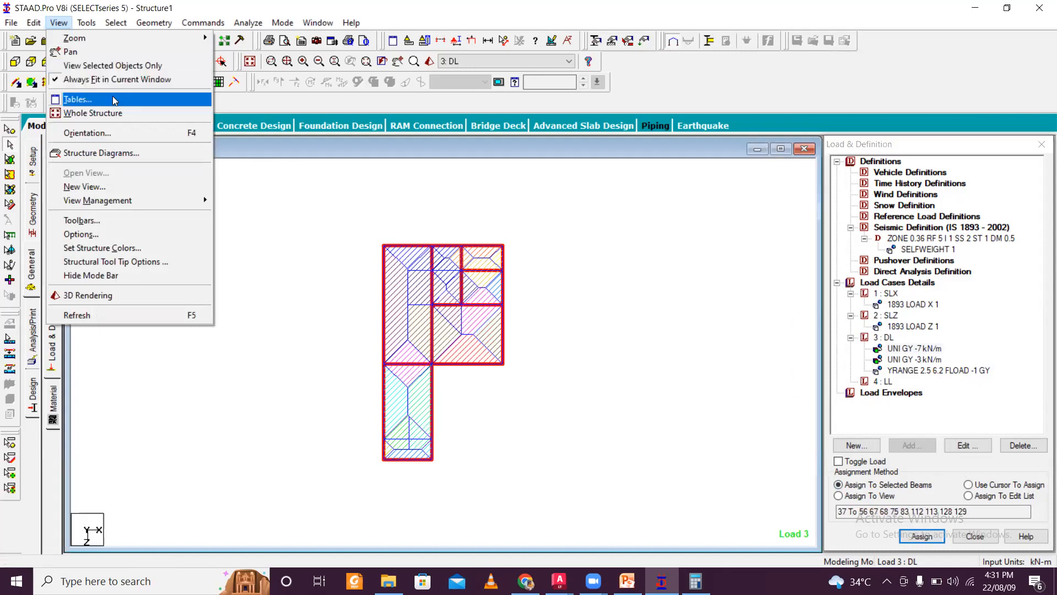
pyautogui.click(92, 113)
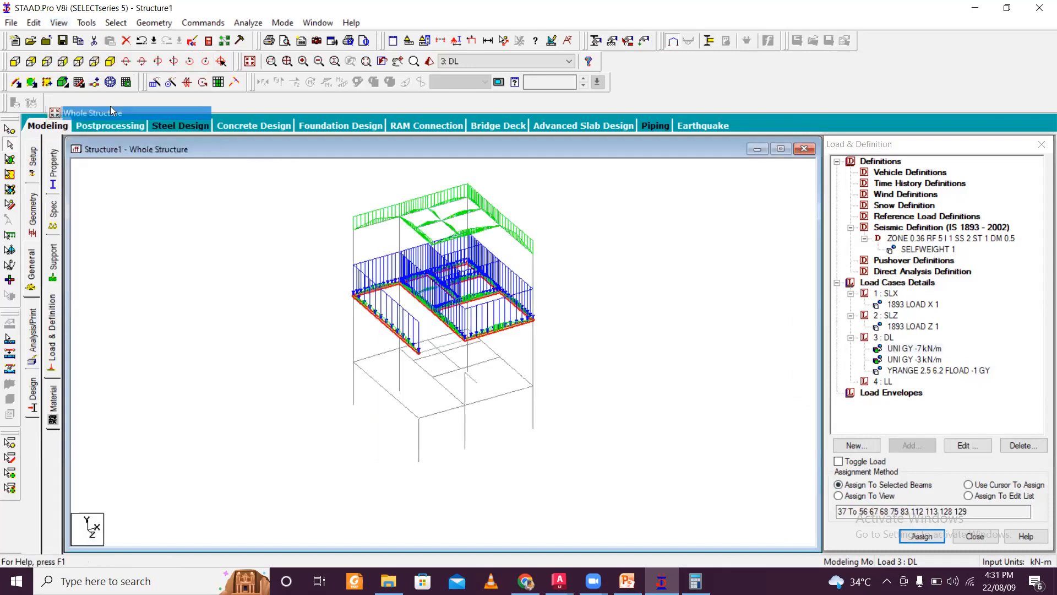
pyautogui.click(15, 62)
pyautogui.moveTo(333, 340); pyautogui.dragTo(563, 361)
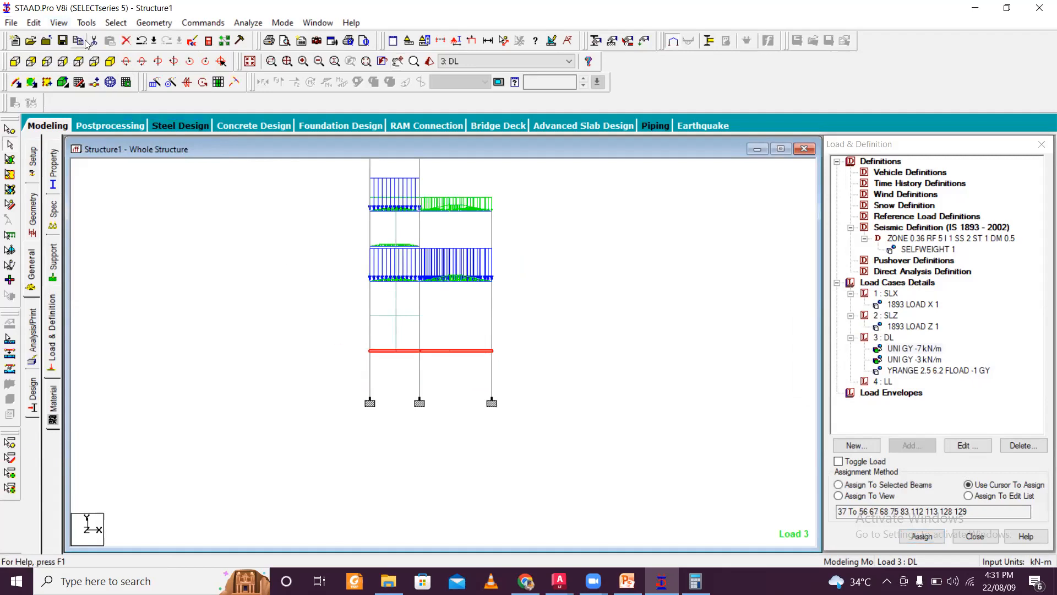
pyautogui.click(59, 23)
pyautogui.click(119, 64)
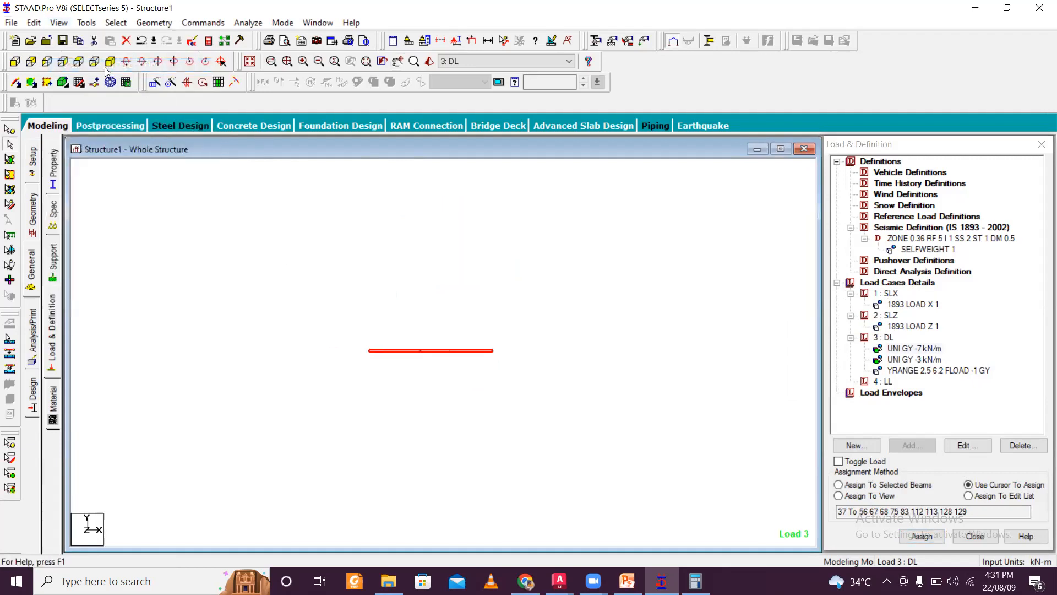
pyautogui.click(77, 61)
pyautogui.moveTo(580, 259); pyautogui.dragTo(581, 292, button='middle')
pyautogui.click(926, 352)
pyautogui.click(561, 311)
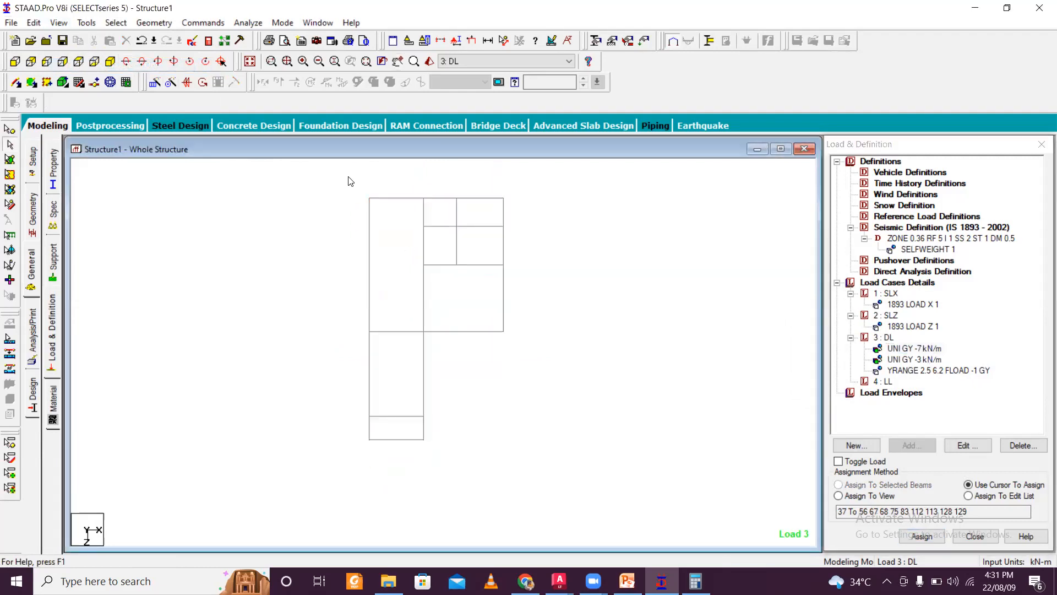
pyautogui.moveTo(348, 177); pyautogui.dragTo(465, 453)
pyautogui.keyDown('ctrl'); pyautogui.click(388, 418); pyautogui.keyUp('ctrl')
pyautogui.keyDown('ctrl'); pyautogui.moveTo(422, 189); pyautogui.dragTo(429, 447); pyautogui.keyUp('ctrl')
pyautogui.keyDown('ctrl'); pyautogui.moveTo(340, 324); pyautogui.dragTo(554, 350); pyautogui.keyUp('ctrl')
pyautogui.keyDown('ctrl'); pyautogui.moveTo(406, 257); pyautogui.dragTo(541, 283); pyautogui.keyUp('ctrl')
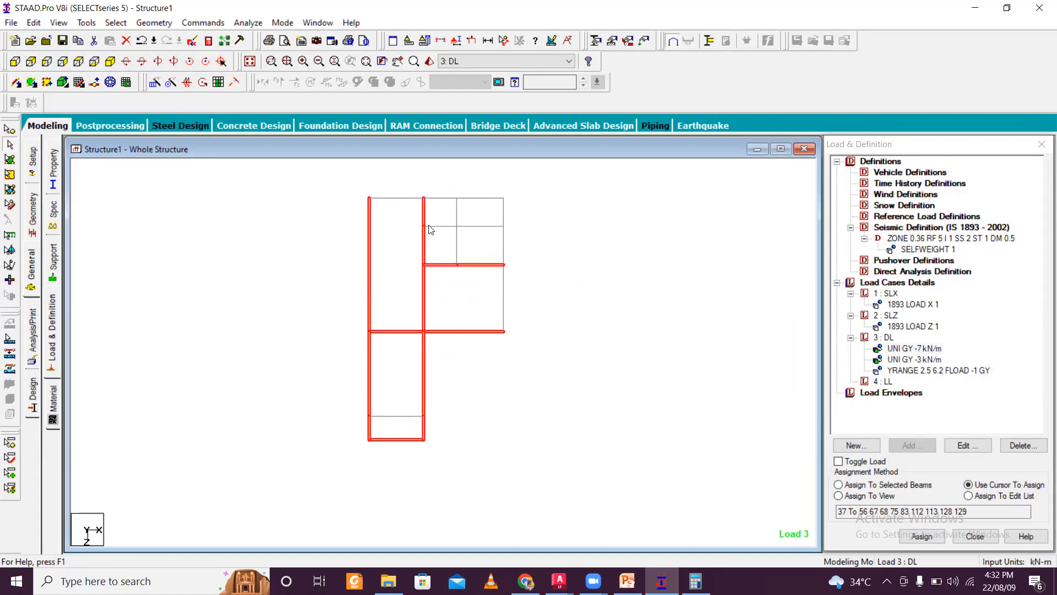
pyautogui.keyDown('ctrl'); pyautogui.moveTo(450, 187); pyautogui.dragTo(470, 226); pyautogui.keyUp('ctrl')
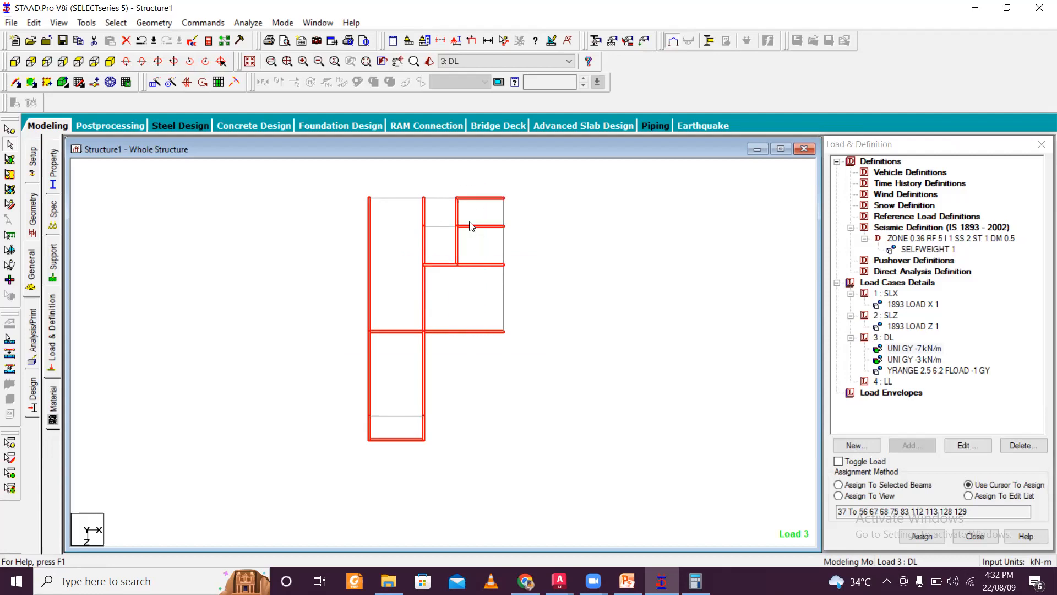
pyautogui.keyDown('ctrl'); pyautogui.moveTo(494, 182); pyautogui.dragTo(527, 391); pyautogui.keyUp('ctrl')
pyautogui.moveTo(298, 140); pyautogui.dragTo(551, 205)
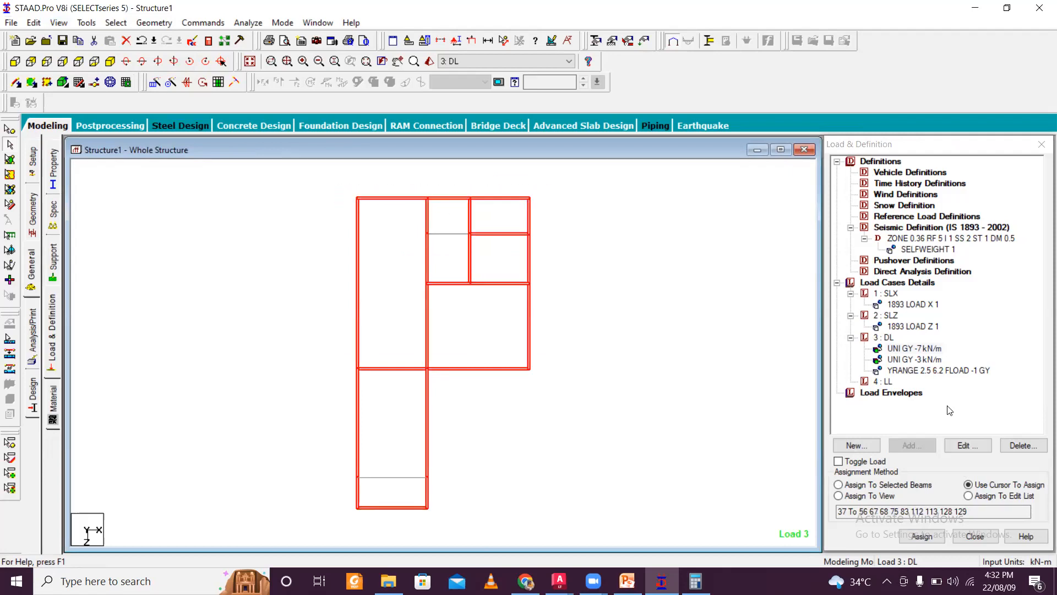
pyautogui.click(930, 485)
pyautogui.click(922, 535)
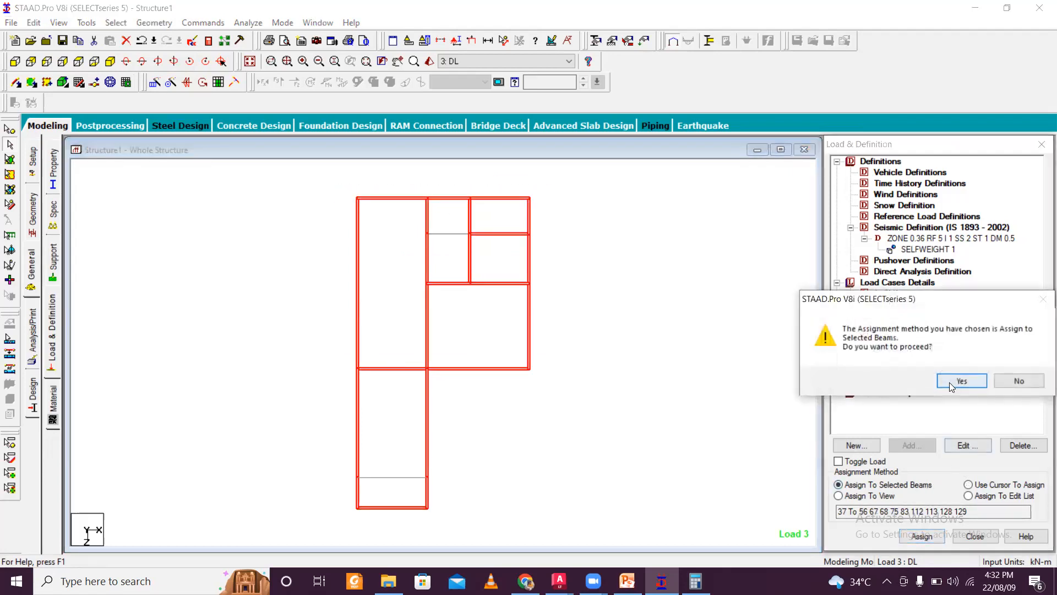
pyautogui.click(960, 380)
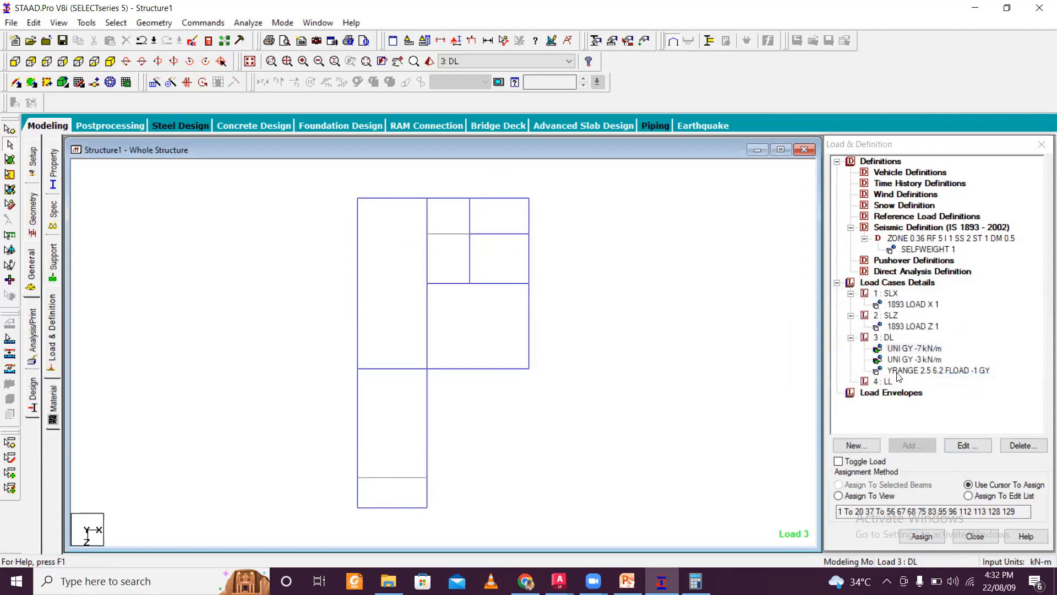
# - Select each load item of the DL load case in turn to inspect where it acts on the plan
pyautogui.click(915, 350)
pyautogui.click(909, 361)
pyautogui.click(922, 373)
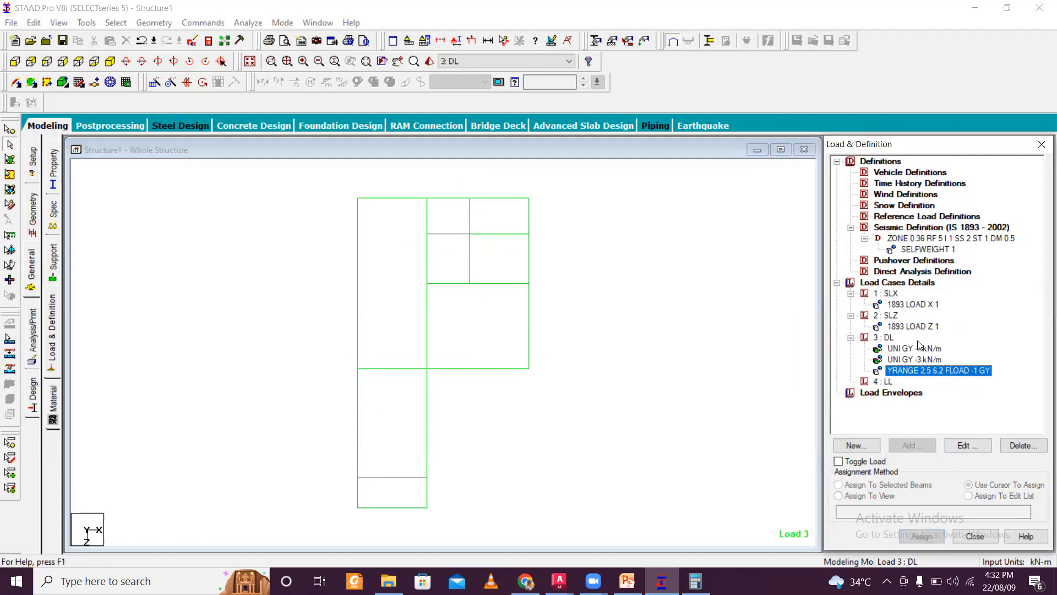
pyautogui.click(910, 359)
pyautogui.click(914, 349)
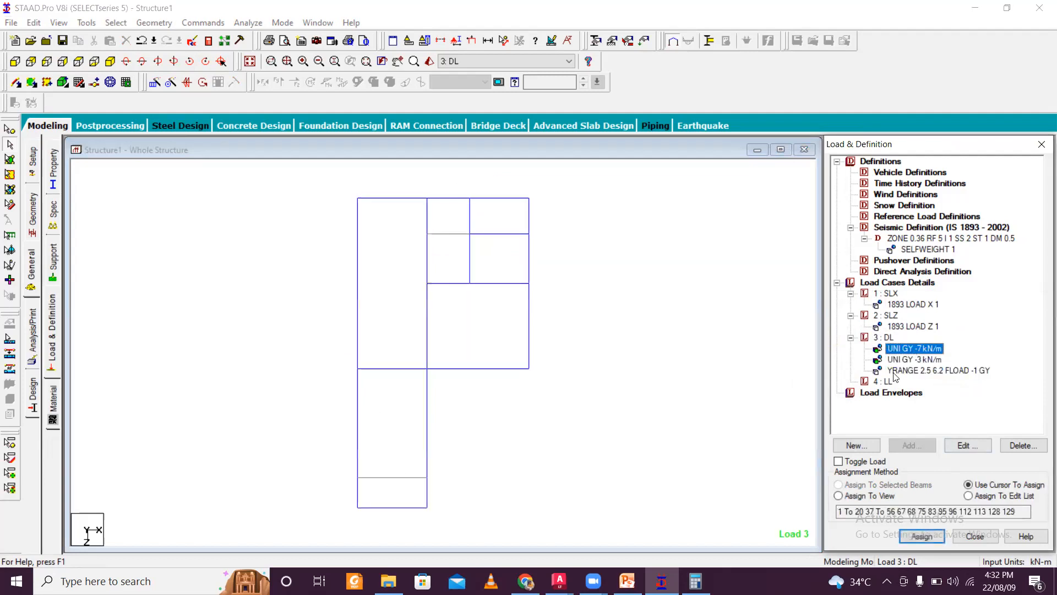
# - Save the model, open the command file editor and copy the DL floor load command into load case 4 LL
pyautogui.click(207, 42)
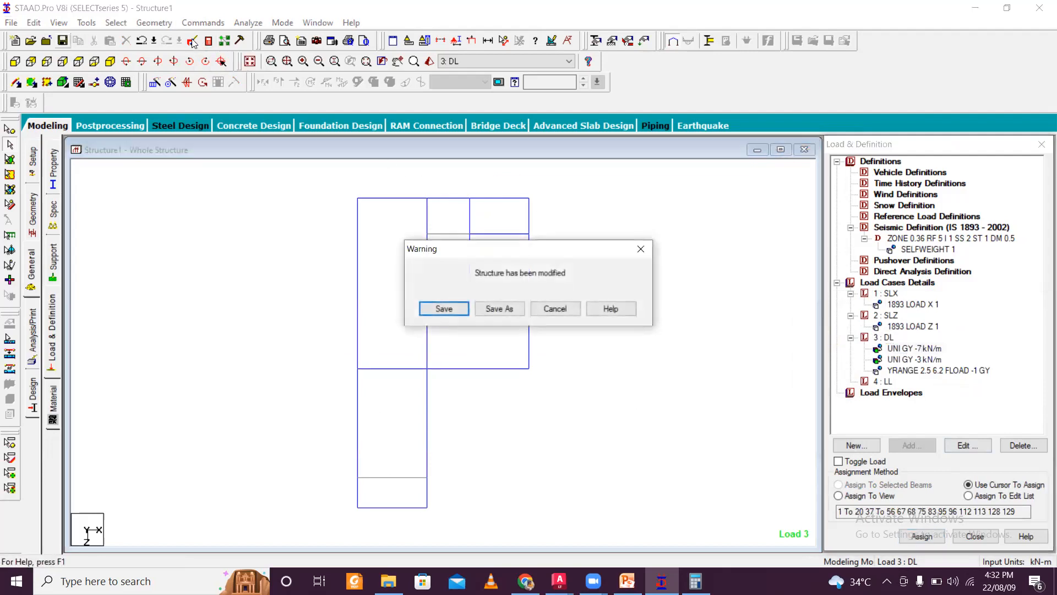
pyautogui.click(444, 309)
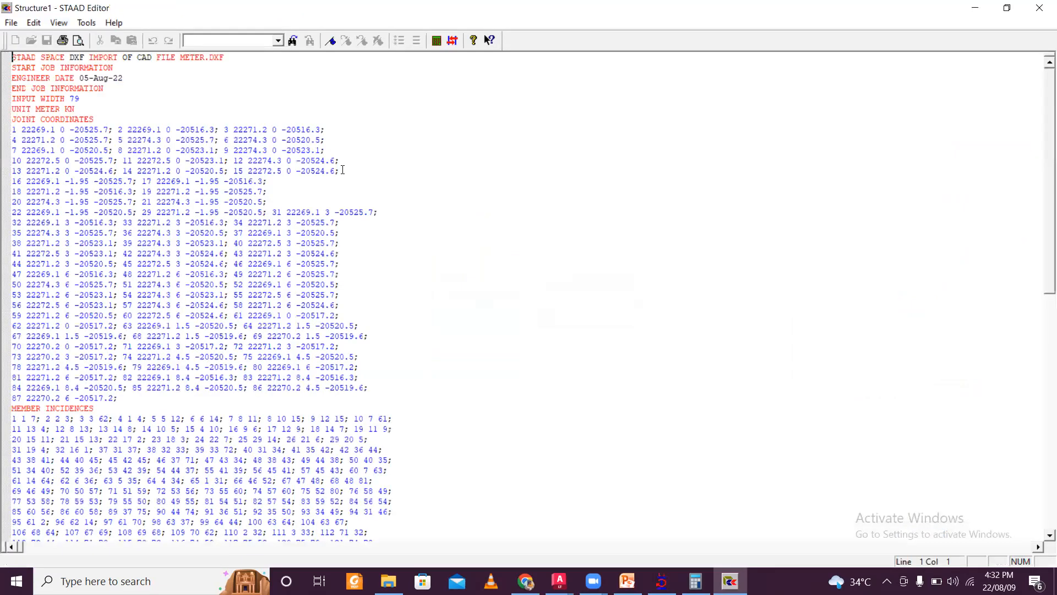
pyautogui.scroll(-16, 343, 171)
pyautogui.scroll(-7, 343, 213)
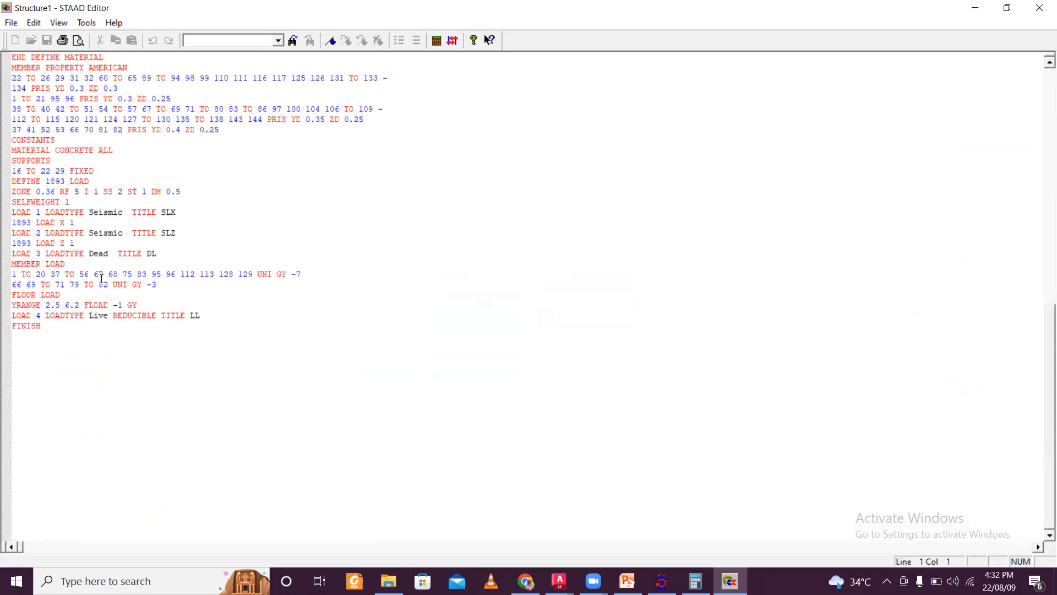
pyautogui.moveTo(141, 302); pyautogui.dragTo(5, 294)
pyautogui.hotkey('ctrl', 'c')
pyautogui.click(219, 313)
pyautogui.press('Return')
pyautogui.hotkey('ctrl', 'v')
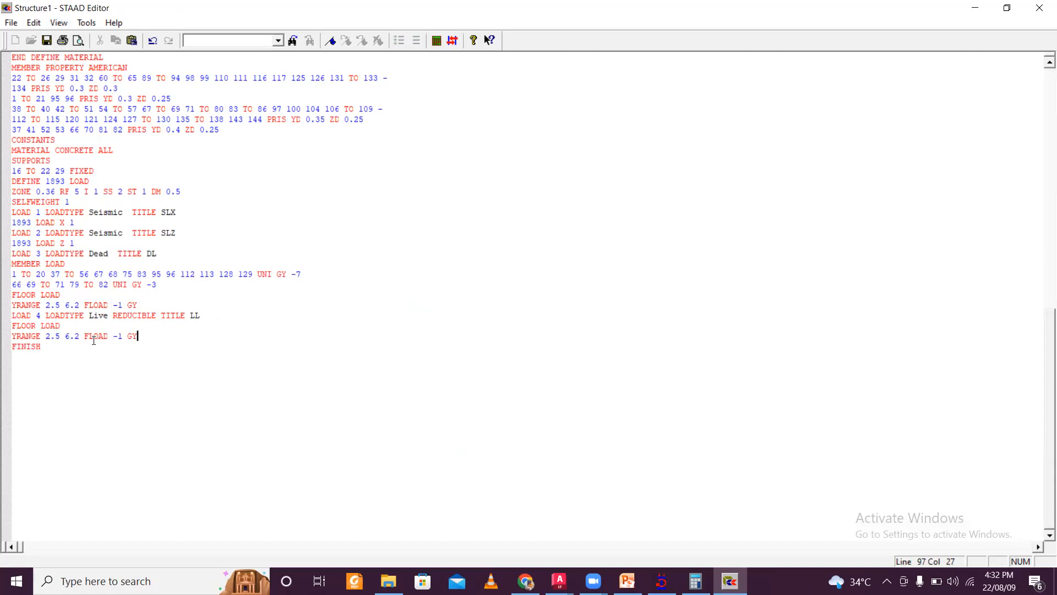
# - Set the LL floor load intensity to -2 GY, save the file and close the editor
pyautogui.doubleClick(122, 337)
pyautogui.write('2')
pyautogui.click(47, 43)
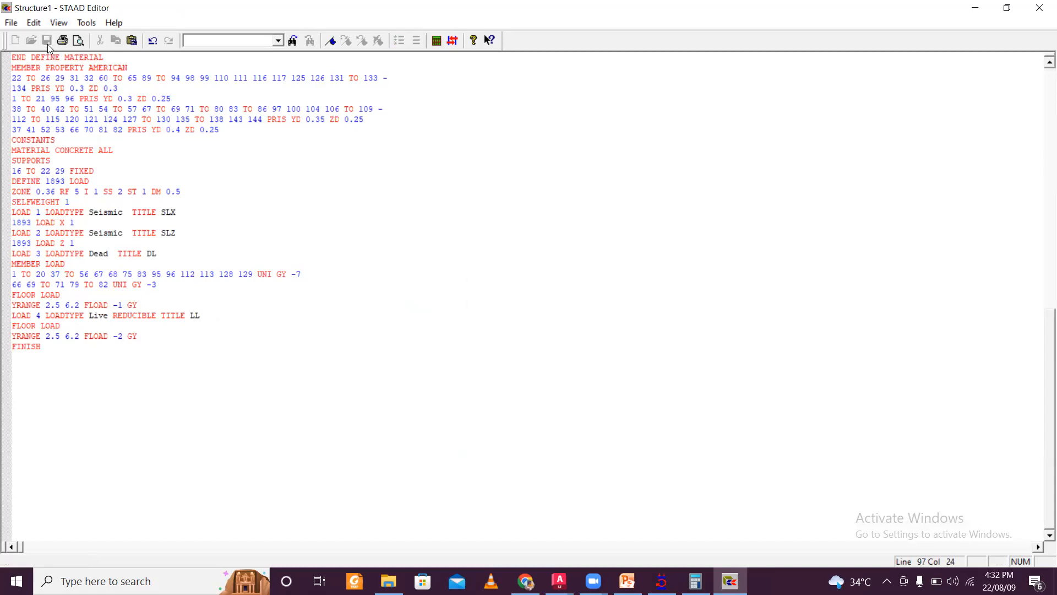
pyautogui.click(1040, 8)
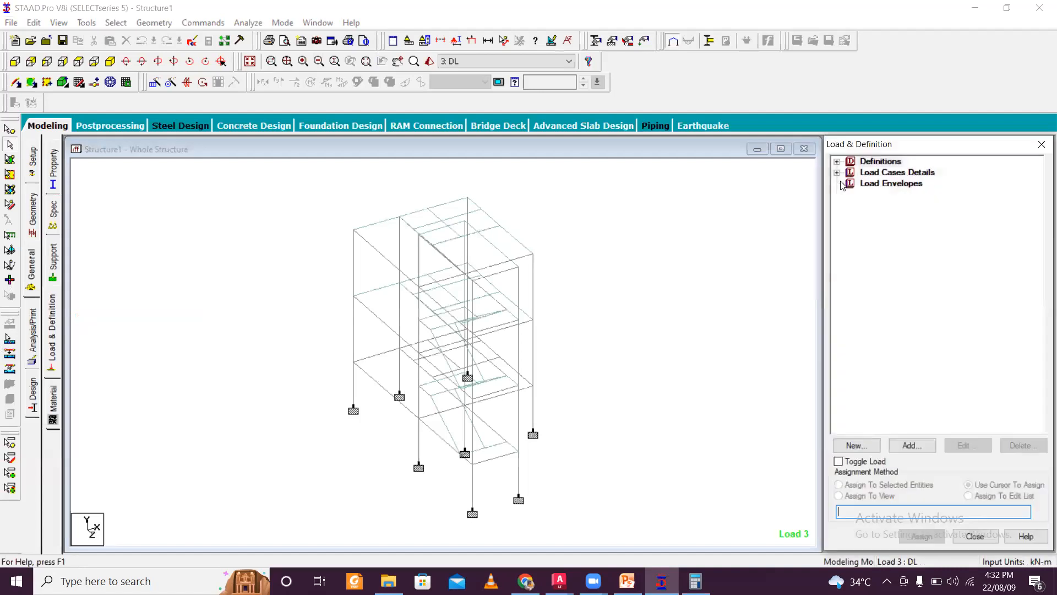
# - Expand the load case details and display the LL floor load on the model
pyautogui.click(837, 173)
pyautogui.click(851, 216)
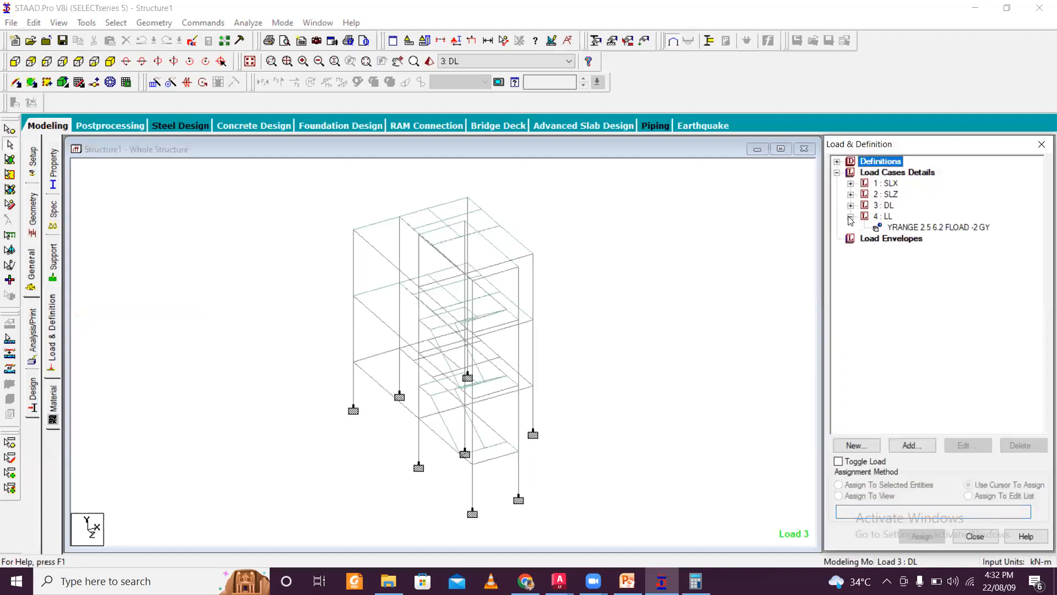
pyautogui.click(892, 228)
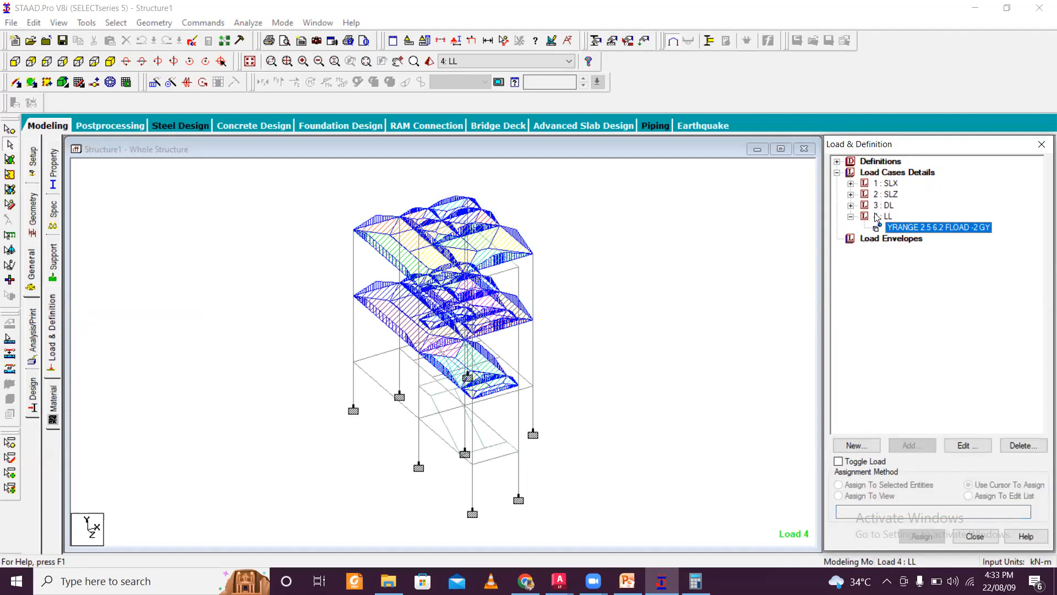
pyautogui.click(838, 161)
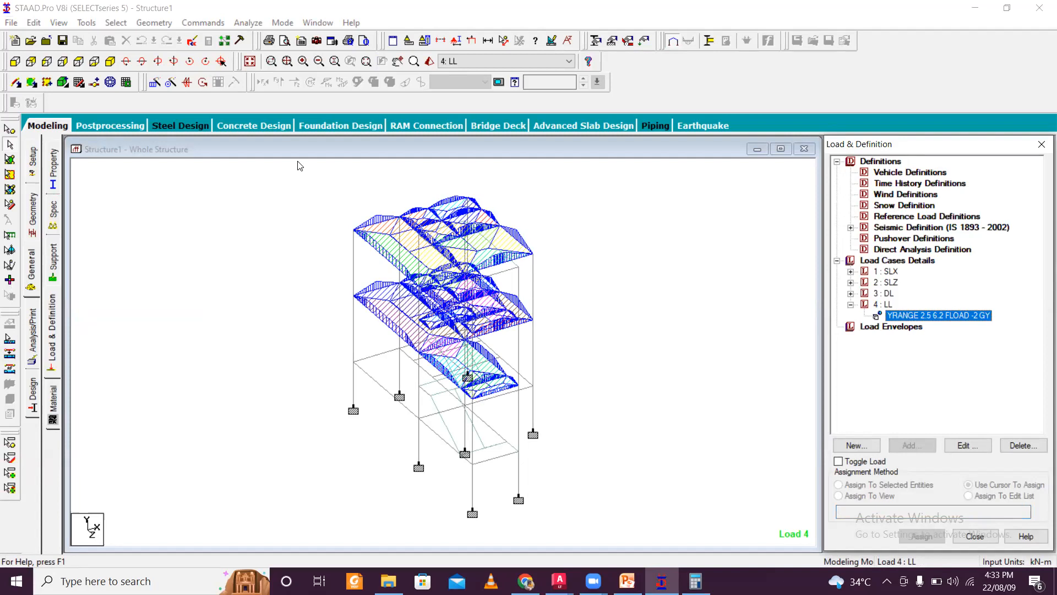
pyautogui.click(654, 450)
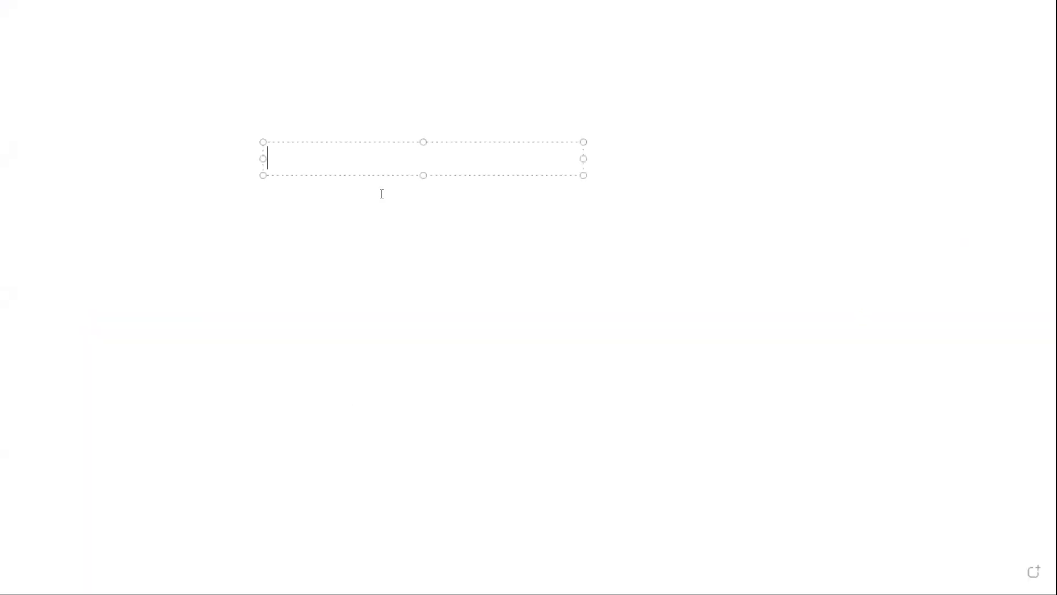
pyautogui.write('Seismi')
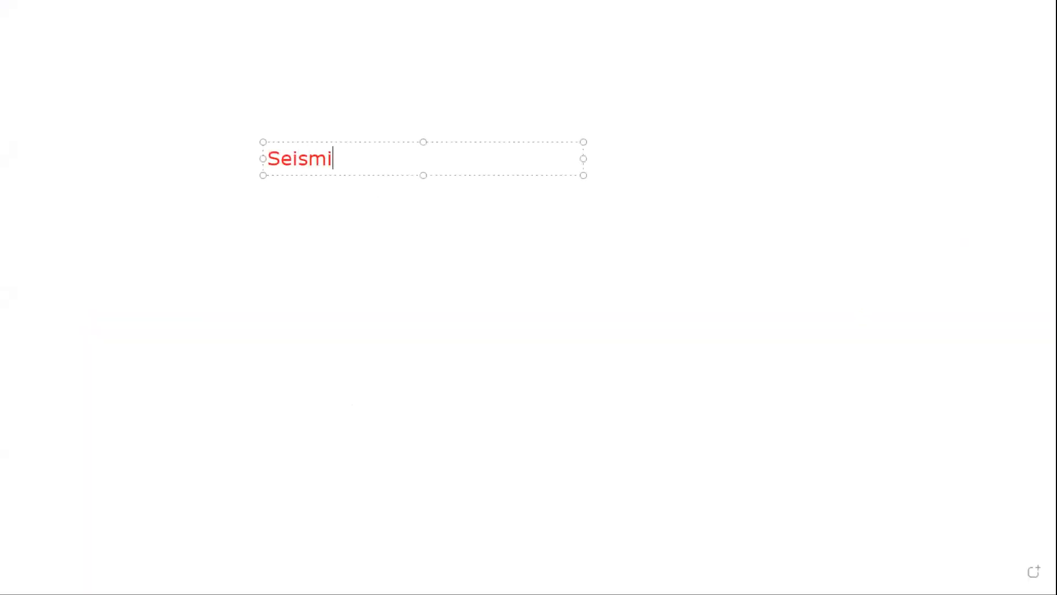
pyautogui.write('c LOad')
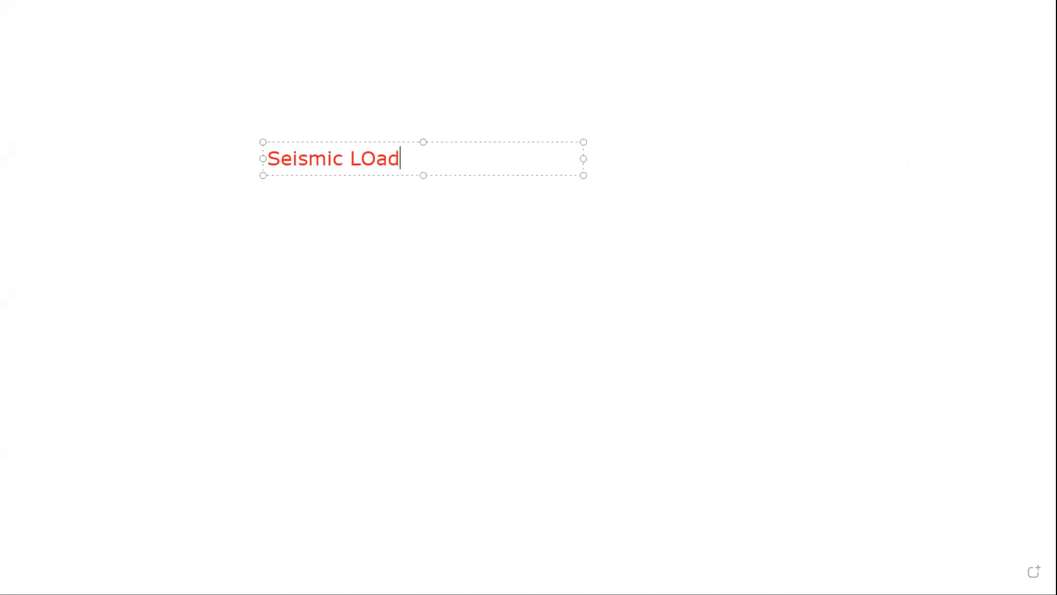
pyautogui.press('BackSpace')
pyautogui.press('BackSpace')
pyautogui.press('BackSpace')
pyautogui.write('oad')
pyautogui.press('Return')
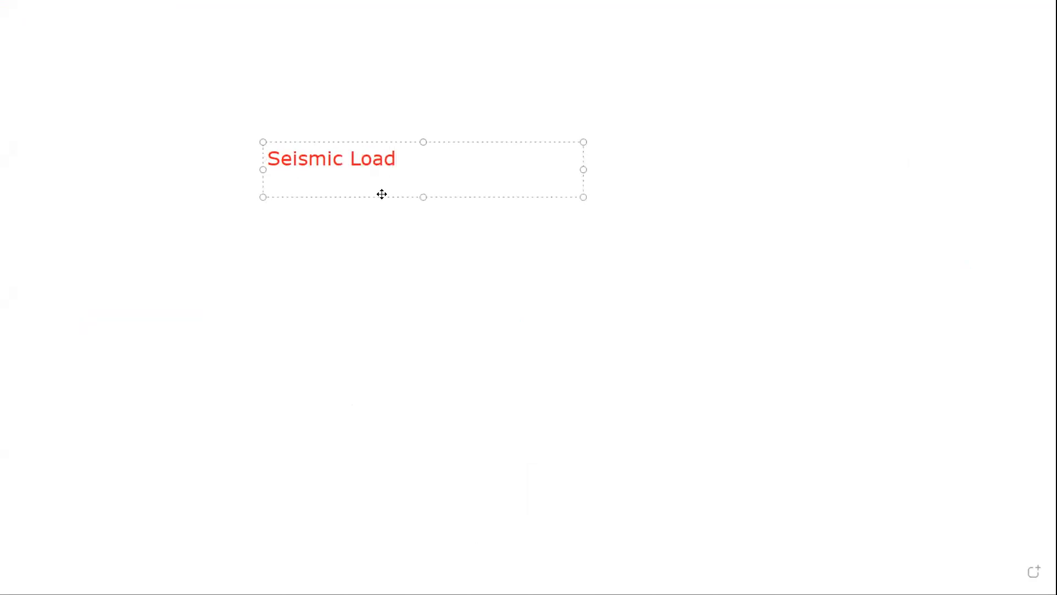
pyautogui.write('1. DL-Actual (Sign)')
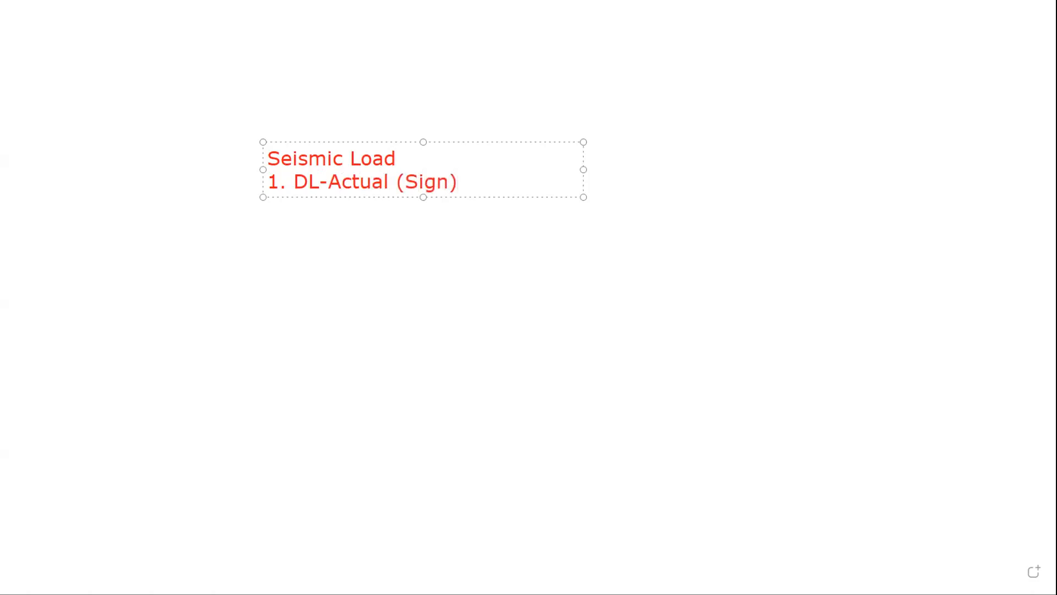
pyautogui.write('GY')
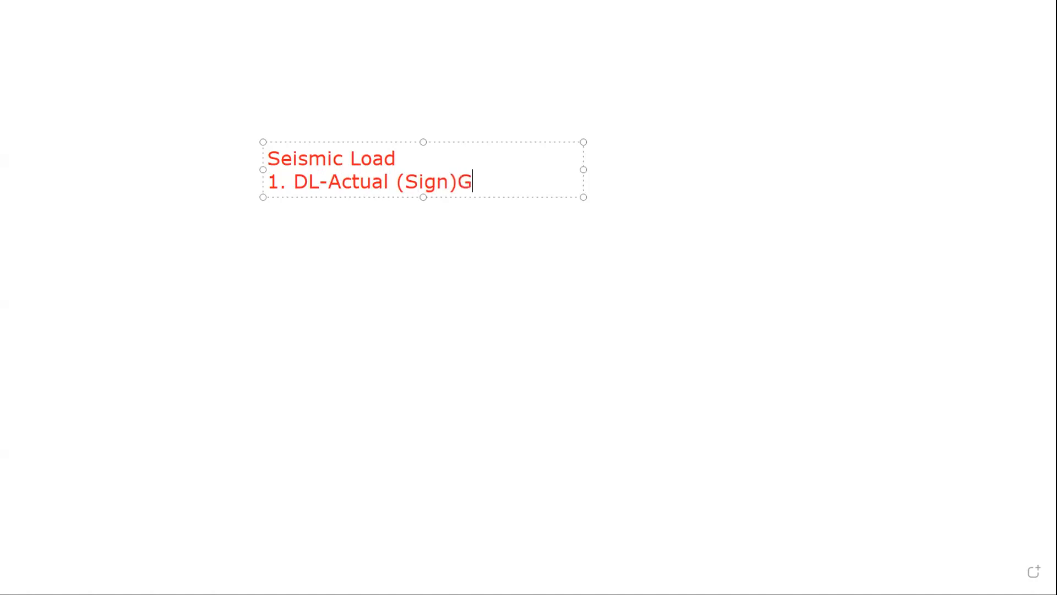
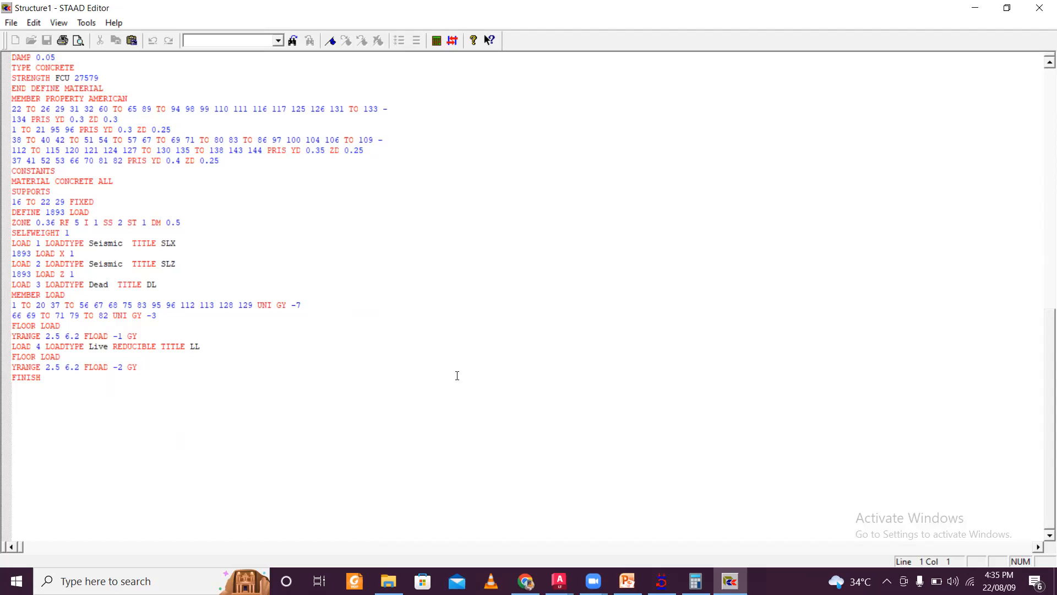
# - Set the IS 1893 damping DM to 0.05 and insert an empty line after SELFWEIGHT 1 in the command file
pyautogui.scroll(2, 223, 290)
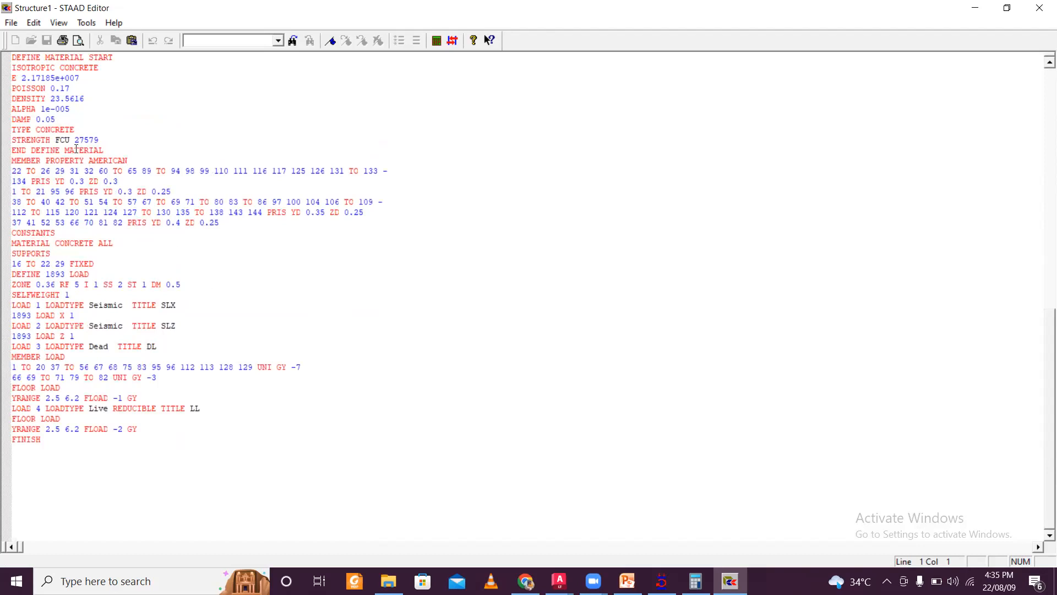
pyautogui.click(177, 284)
pyautogui.write('0')
pyautogui.moveTo(193, 282)
pyautogui.mouseDown()
pyautogui.moveTo(165, 291)
pyautogui.moveTo(188, 282)
pyautogui.mouseUp()
pyautogui.click(189, 282)
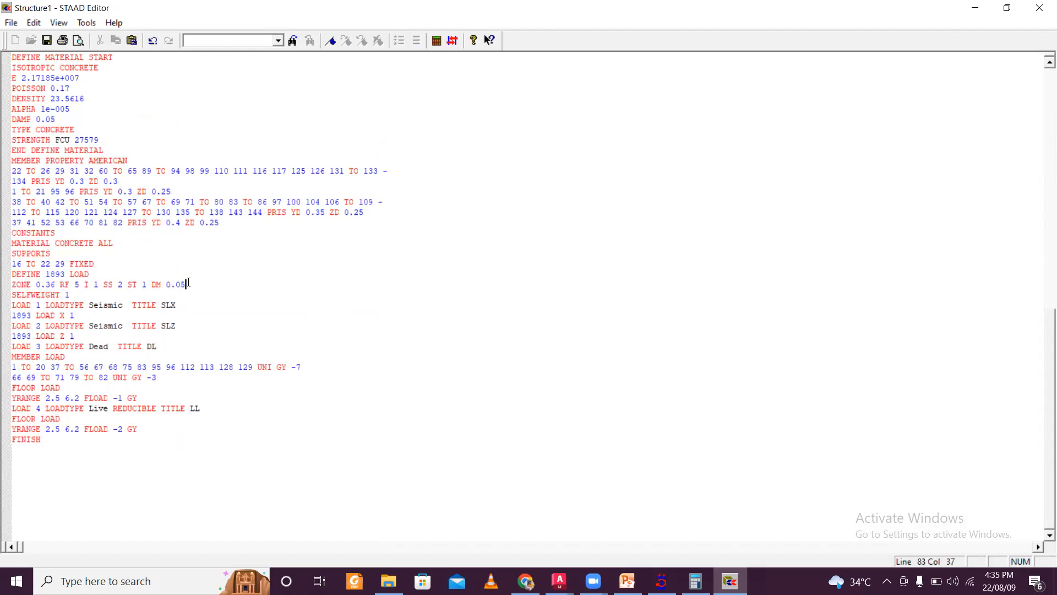
pyautogui.click(89, 297)
pyautogui.press('Return')
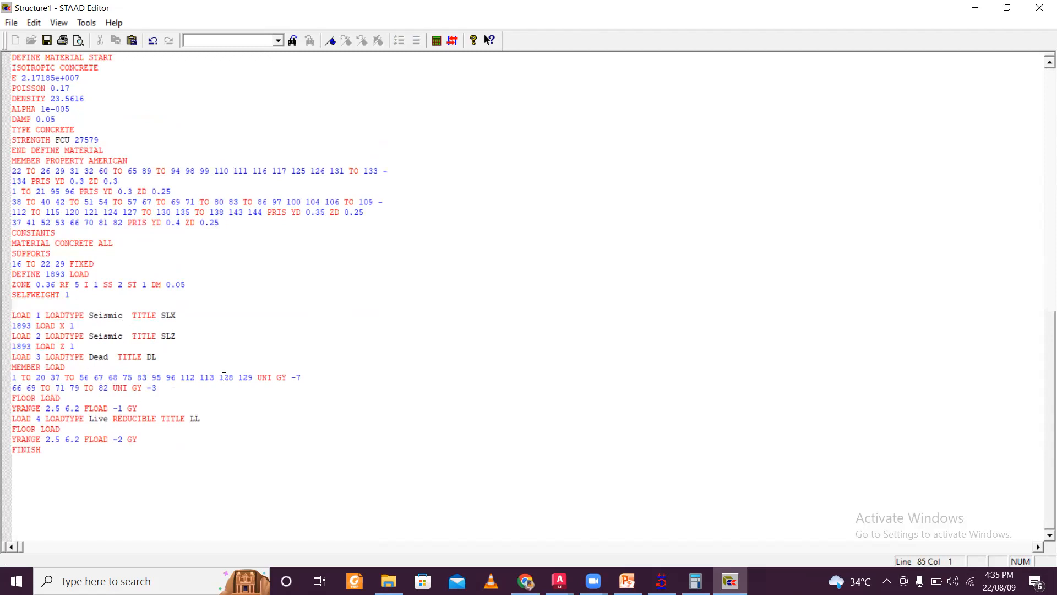
# - Copy the DL member load commands into the seismic definition and rename them MEMBER WEIGHT
pyautogui.moveTo(161, 389); pyautogui.dragTo(5, 368)
pyautogui.hotkey('ctrl', 'c')
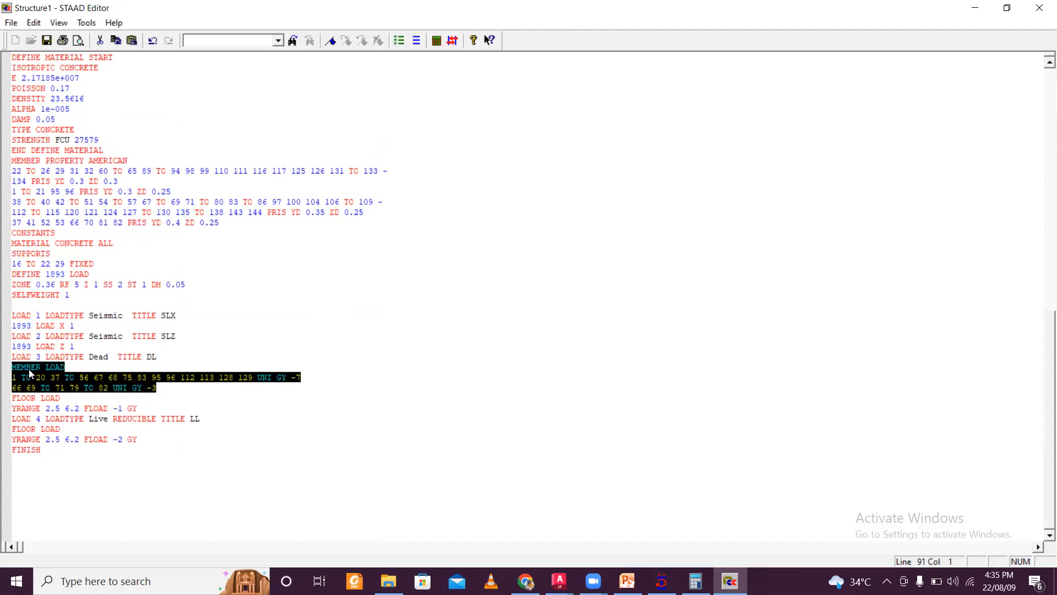
pyautogui.click(32, 306)
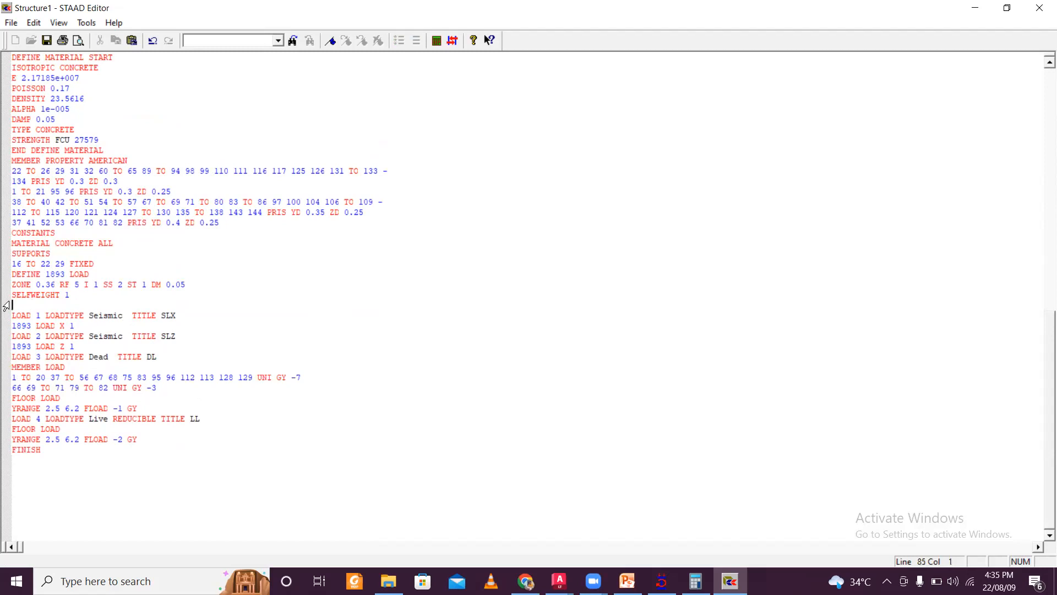
pyautogui.hotkey('ctrl', 'v')
pyautogui.moveTo(66, 301)
pyautogui.mouseDown()
pyautogui.moveTo(14, 306)
pyautogui.moveTo(50, 310)
pyautogui.mouseUp()
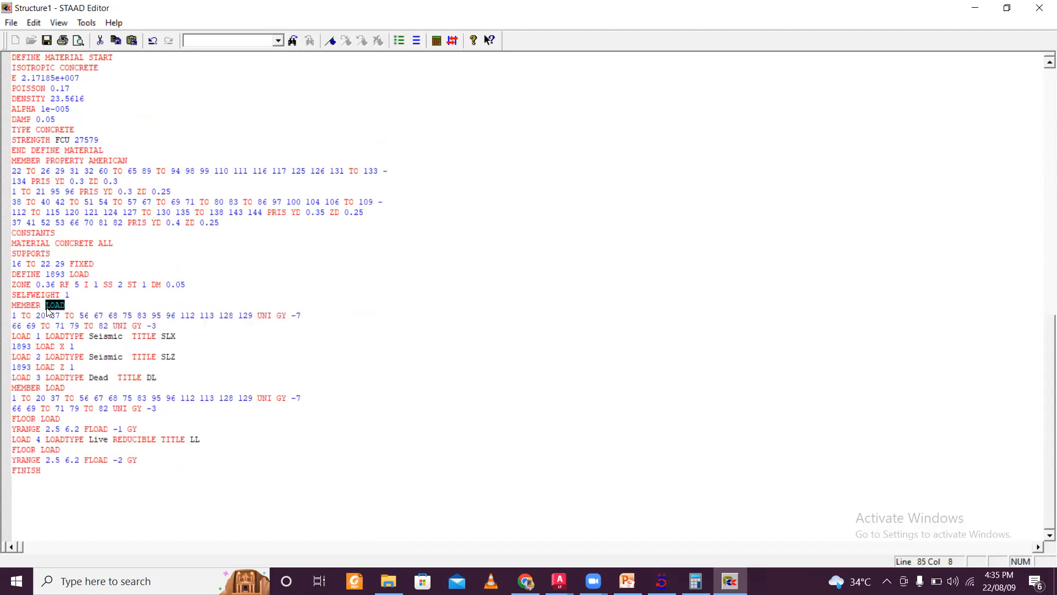
pyautogui.write('WEIGHT')
# - Change the member weight lines to UNI 7 and UNI 3 by removing the GY direction and minus signs
pyautogui.click(297, 315)
pyautogui.press('BackSpace')
pyautogui.press('BackSpace')
pyautogui.press('BackSpace')
pyautogui.press('BackSpace')
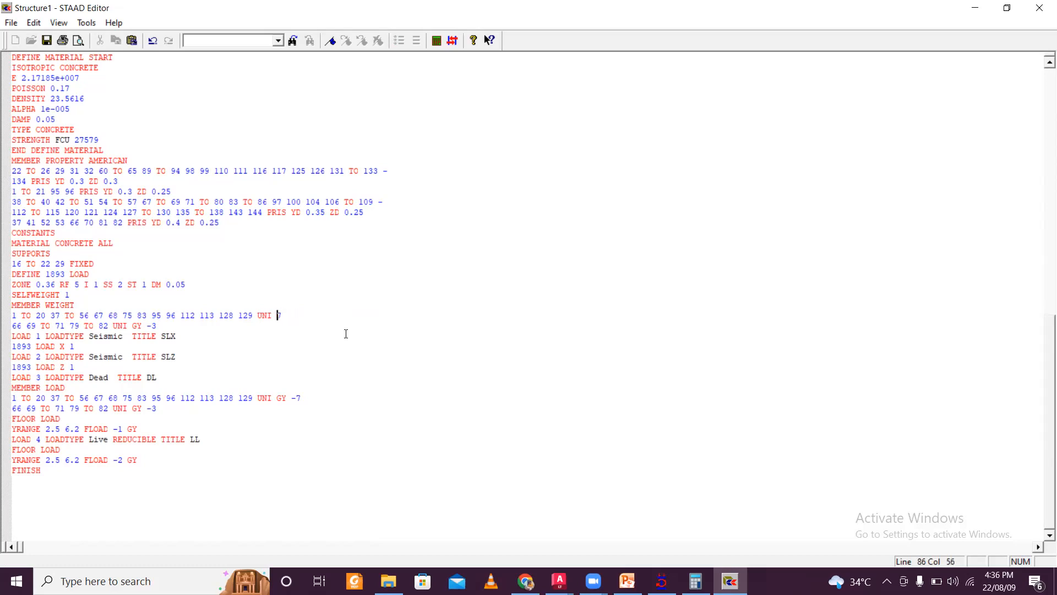
pyautogui.click(154, 326)
pyautogui.press('BackSpace')
pyautogui.press('BackSpace')
pyautogui.press('BackSpace')
pyautogui.press('BackSpace')
pyautogui.click(164, 323)
pyautogui.press('Return')
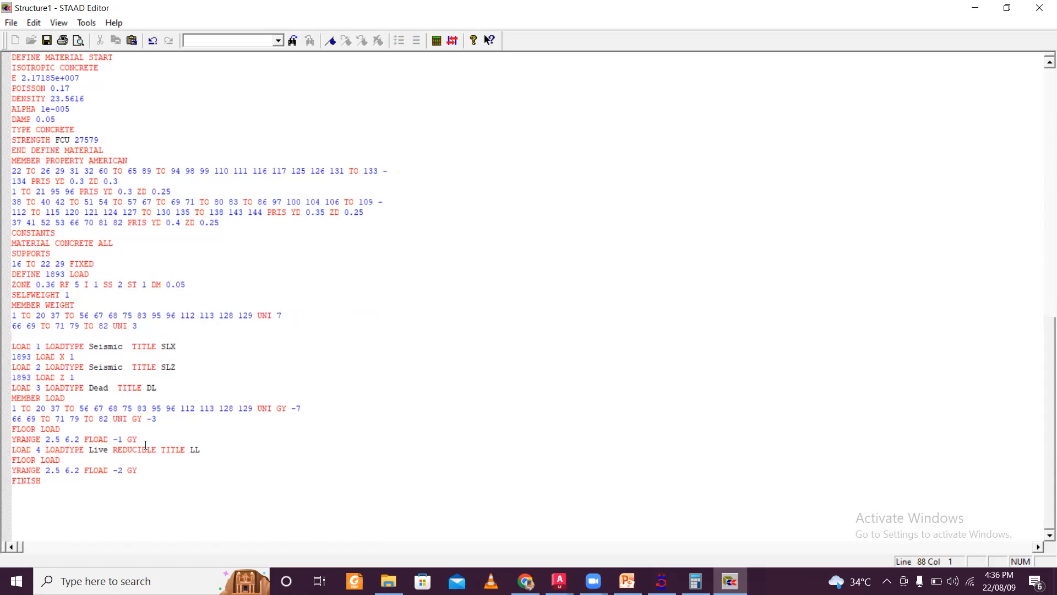
# - Copy the LL floor load commands below the member weights and rename them FLOOR WEIGHT
pyautogui.moveTo(154, 474); pyautogui.dragTo(19, 463)
pyautogui.hotkey('ctrl', 'c')
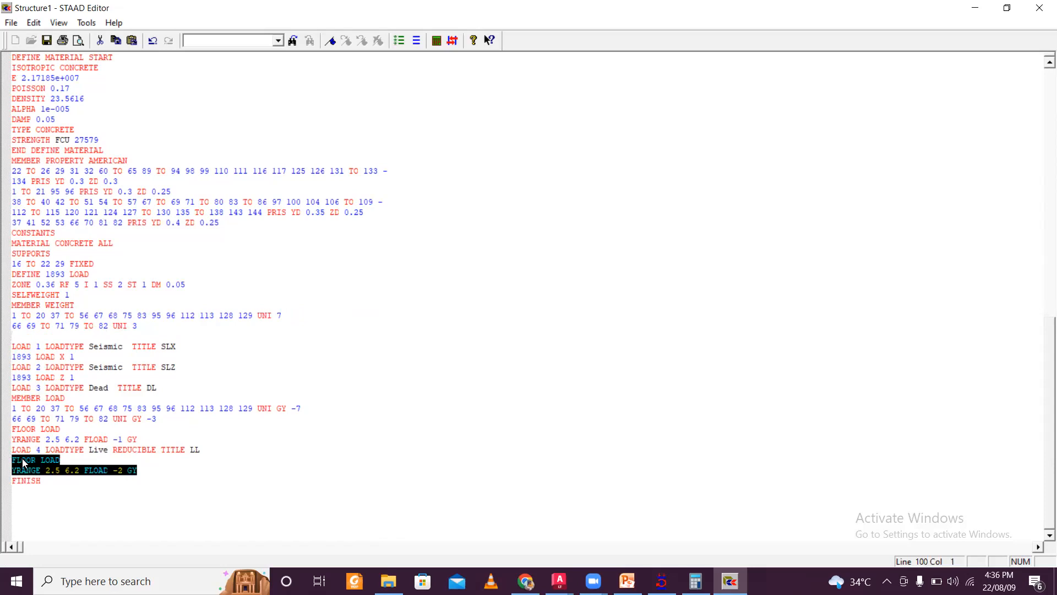
pyautogui.click(39, 334)
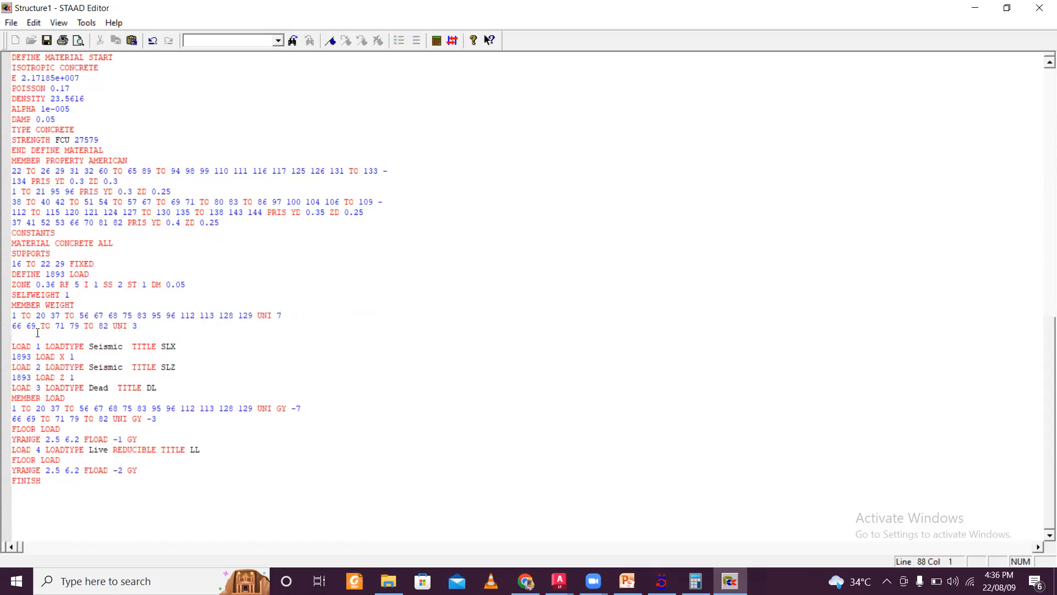
pyautogui.hotkey('ctrl', 'v')
pyautogui.moveTo(67, 334); pyautogui.dragTo(43, 335)
pyautogui.write('WEIGHT')
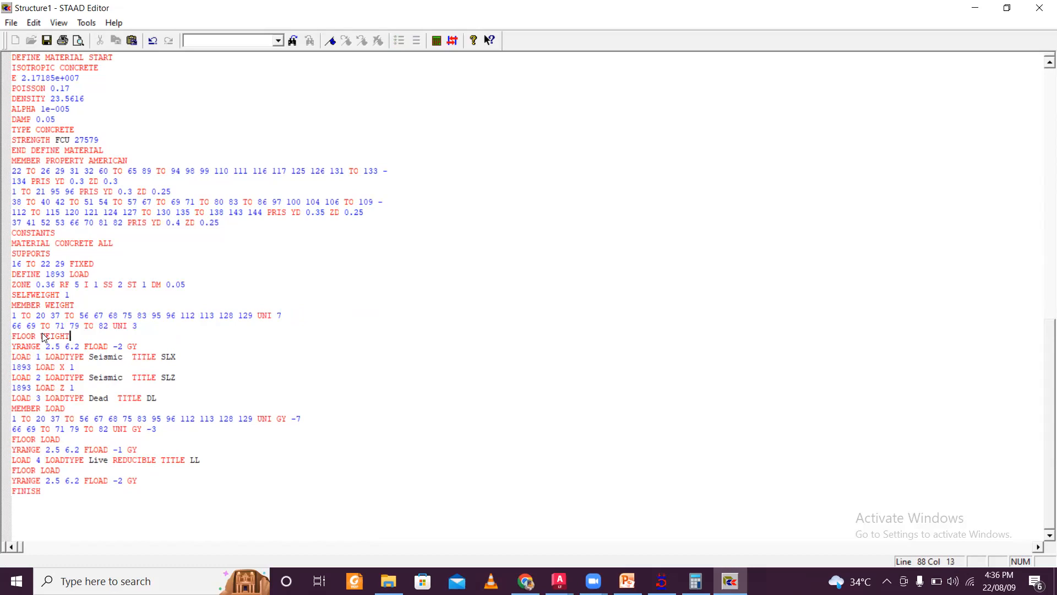
# - Set the floor weight FLOAD to 0.5, save the file and close the editor
pyautogui.moveTo(137, 346); pyautogui.dragTo(128, 345)
pyautogui.press('Delete')
pyautogui.press('BackSpace')
pyautogui.hotkey('shift', 'Right')
pyautogui.write('0.')
pyautogui.click(44, 42)
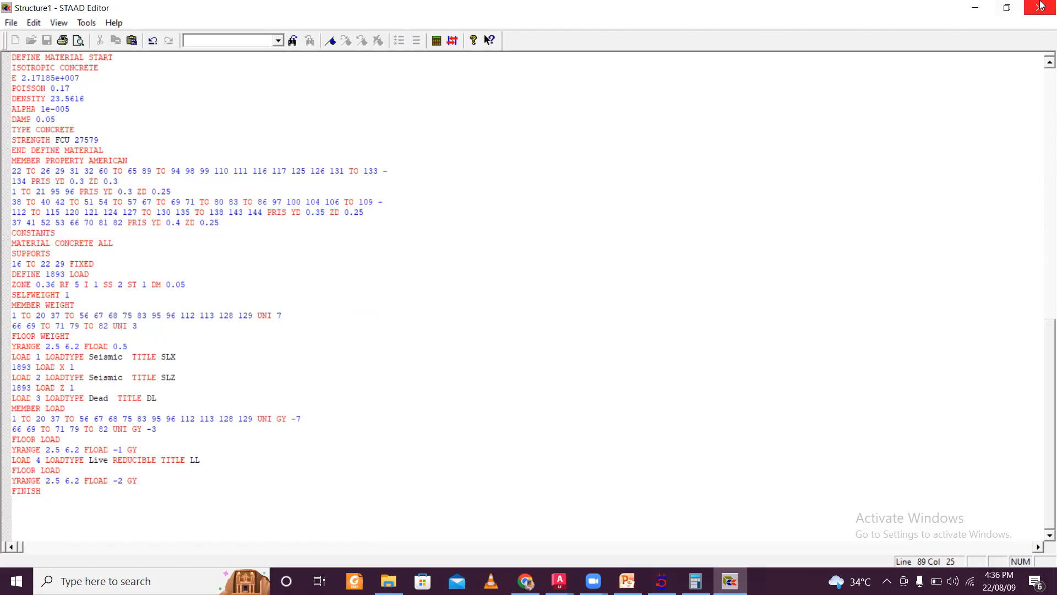
pyautogui.click(1040, 5)
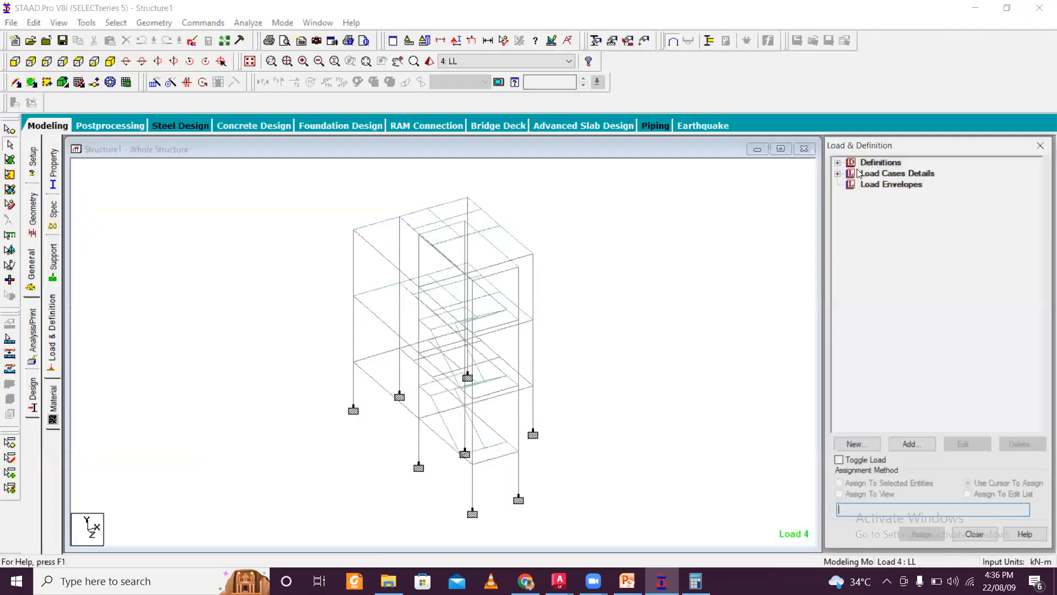
# - Expand the seismic definition and load case details and select each weight and load item to inspect it on the model
pyautogui.click(838, 162)
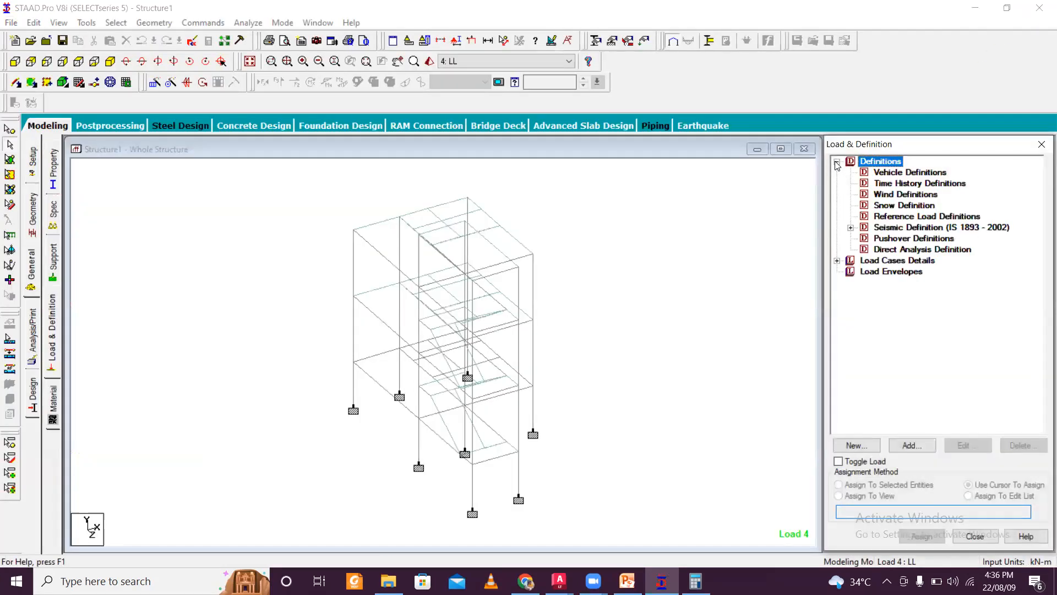
pyautogui.click(851, 227)
pyautogui.click(865, 238)
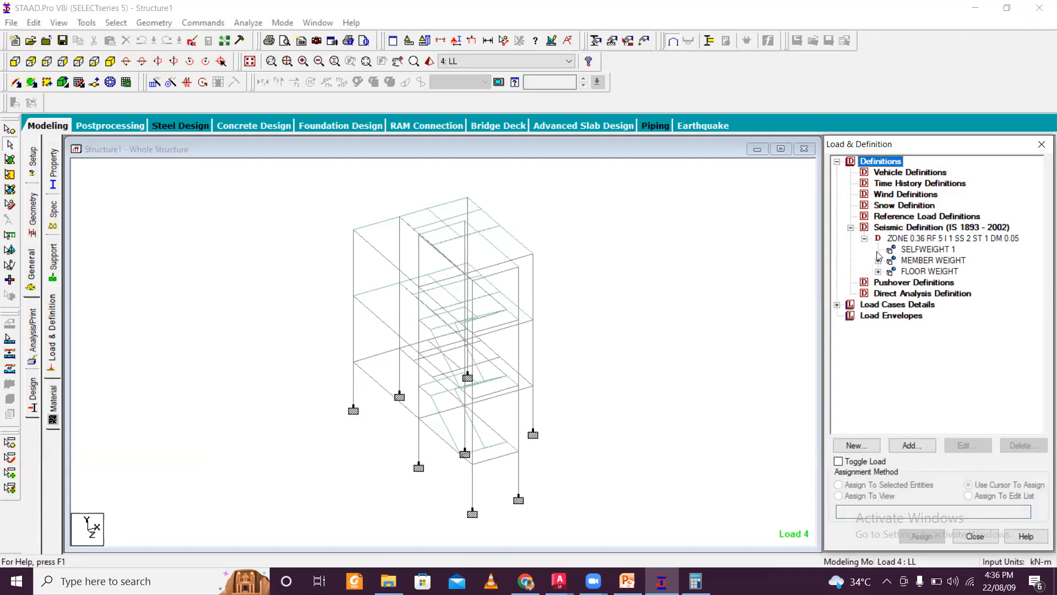
pyautogui.click(878, 260)
pyautogui.click(919, 271)
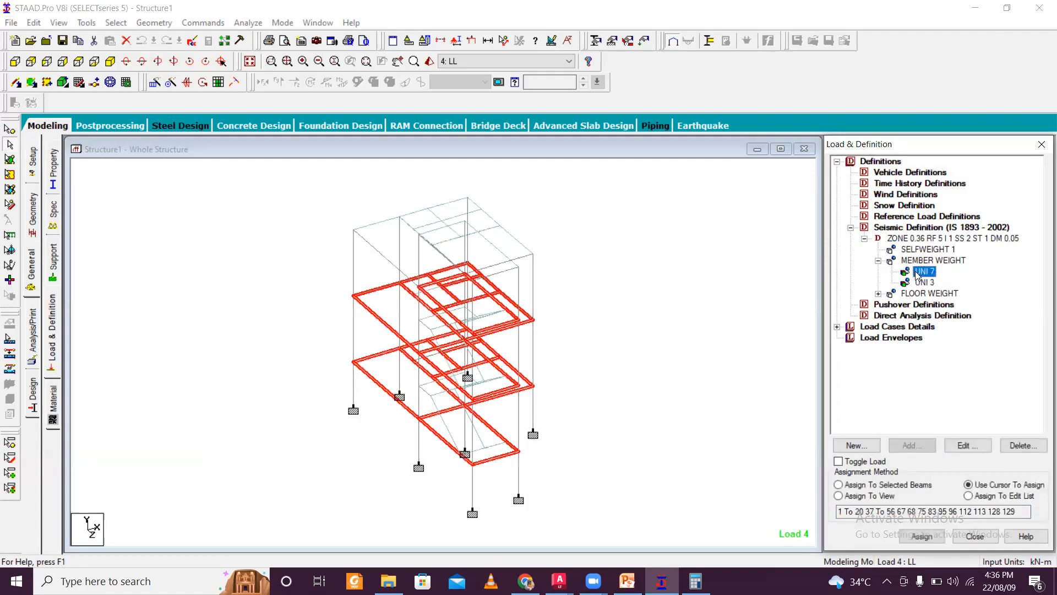
pyautogui.click(922, 282)
pyautogui.click(878, 294)
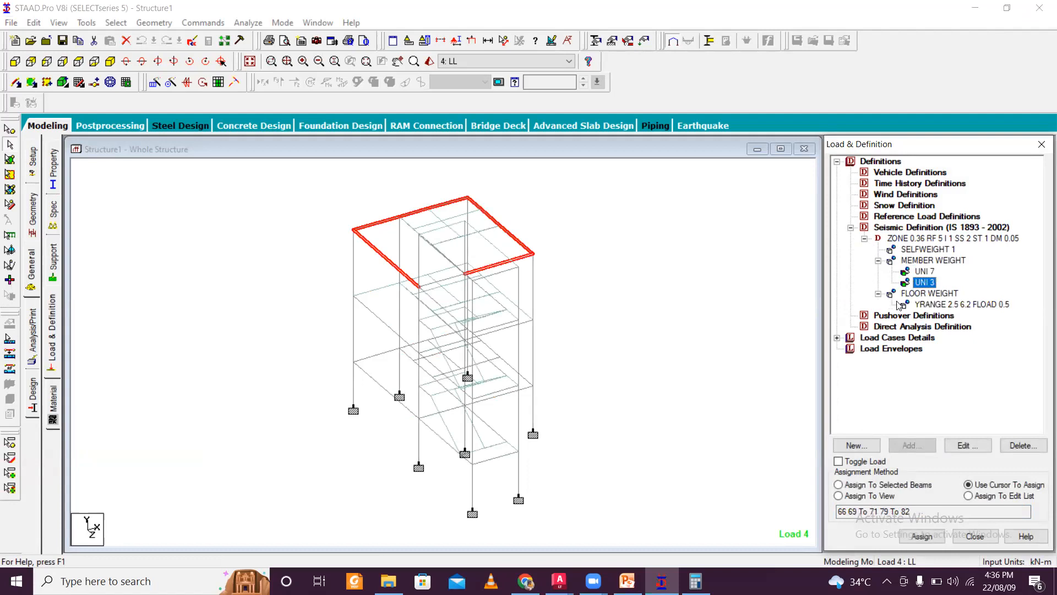
pyautogui.click(905, 305)
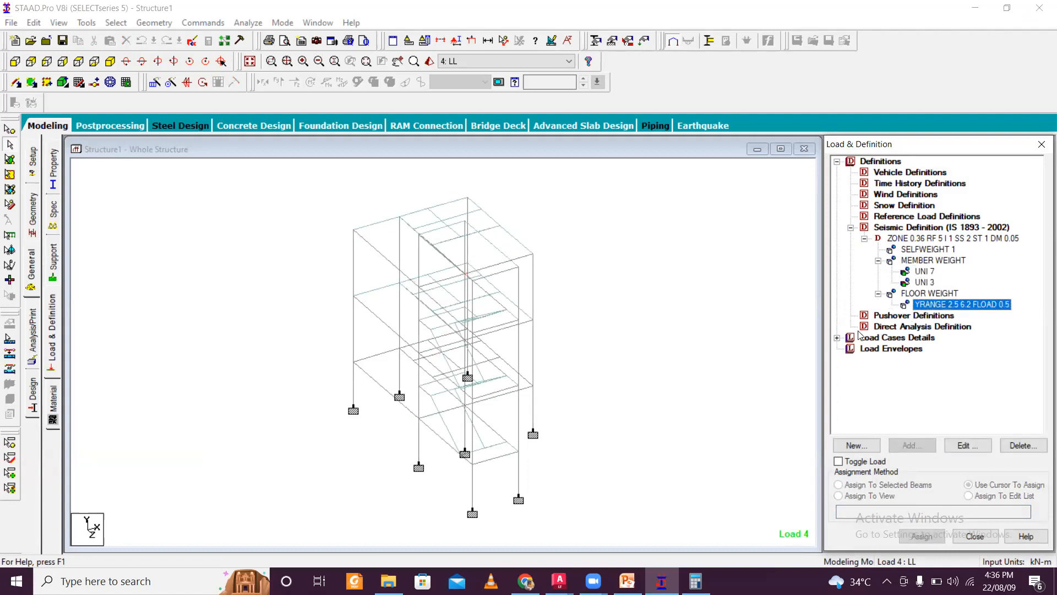
pyautogui.click(838, 338)
pyautogui.click(850, 349)
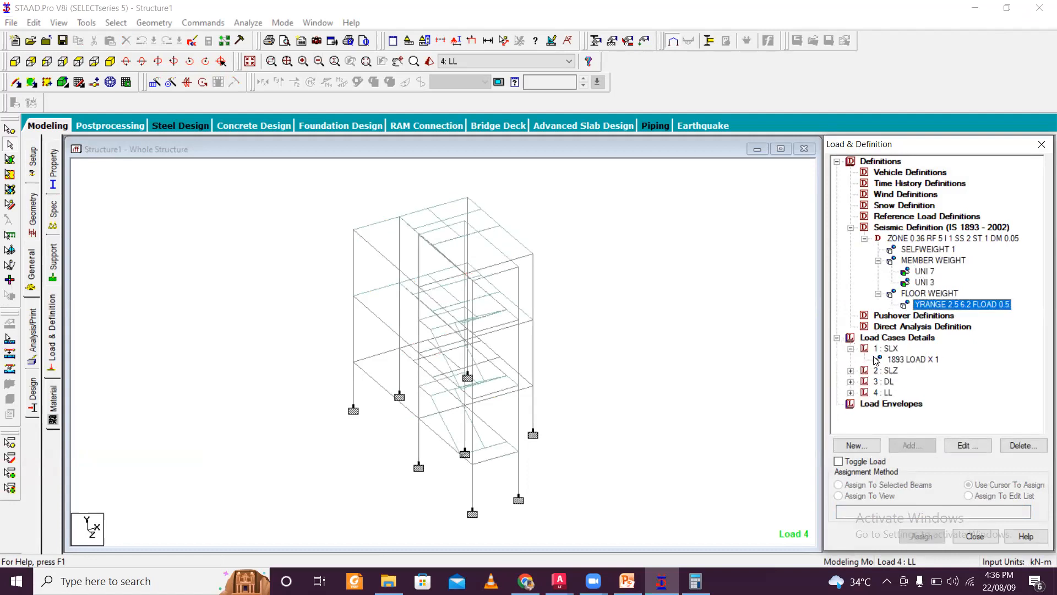
pyautogui.click(880, 360)
pyautogui.click(851, 371)
pyautogui.click(889, 382)
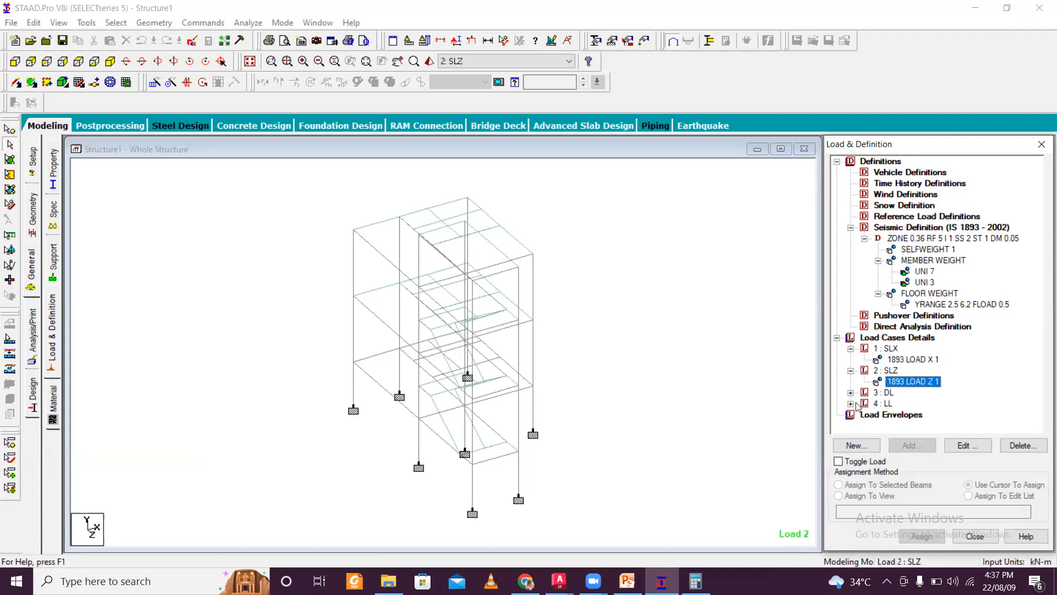
pyautogui.click(850, 393)
pyautogui.click(893, 404)
pyautogui.click(905, 414)
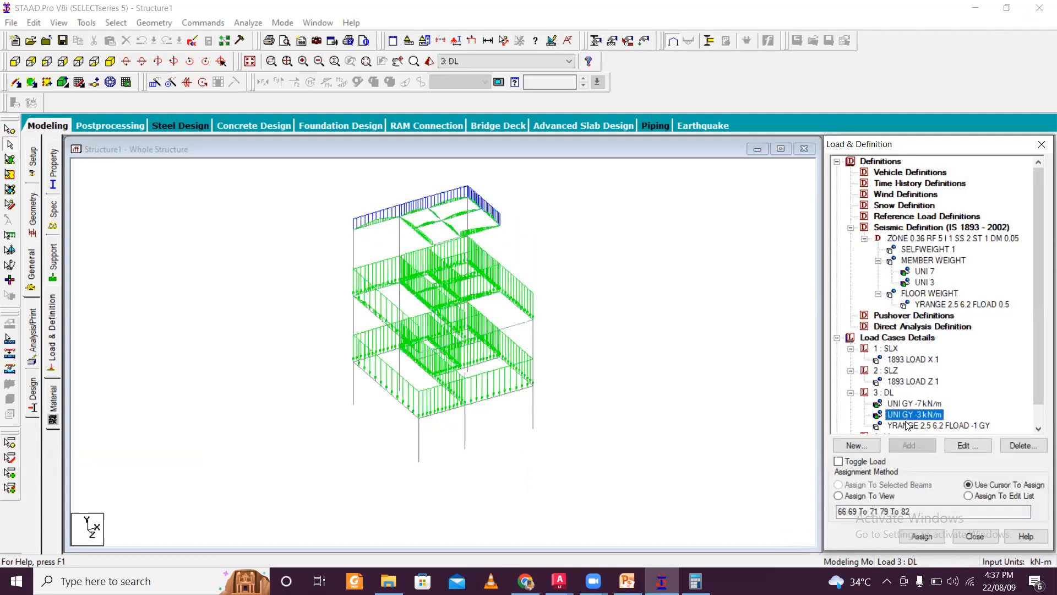
pyautogui.click(907, 425)
pyautogui.scroll(-1, 907, 412)
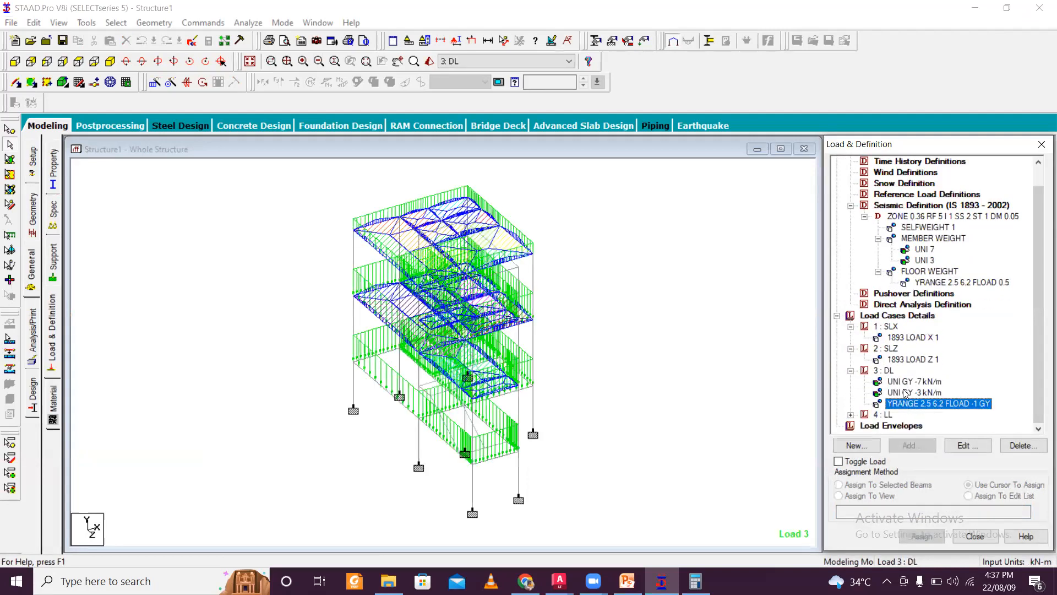
# - Select the DL and LL load items in turn and rotate the model to examine where they act
pyautogui.click(905, 393)
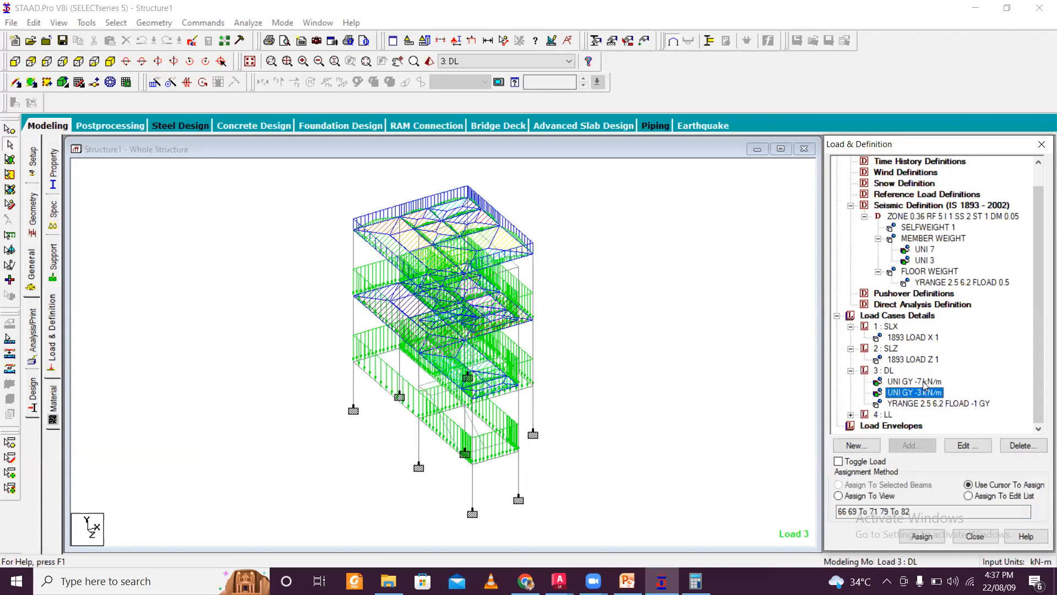
pyautogui.click(924, 381)
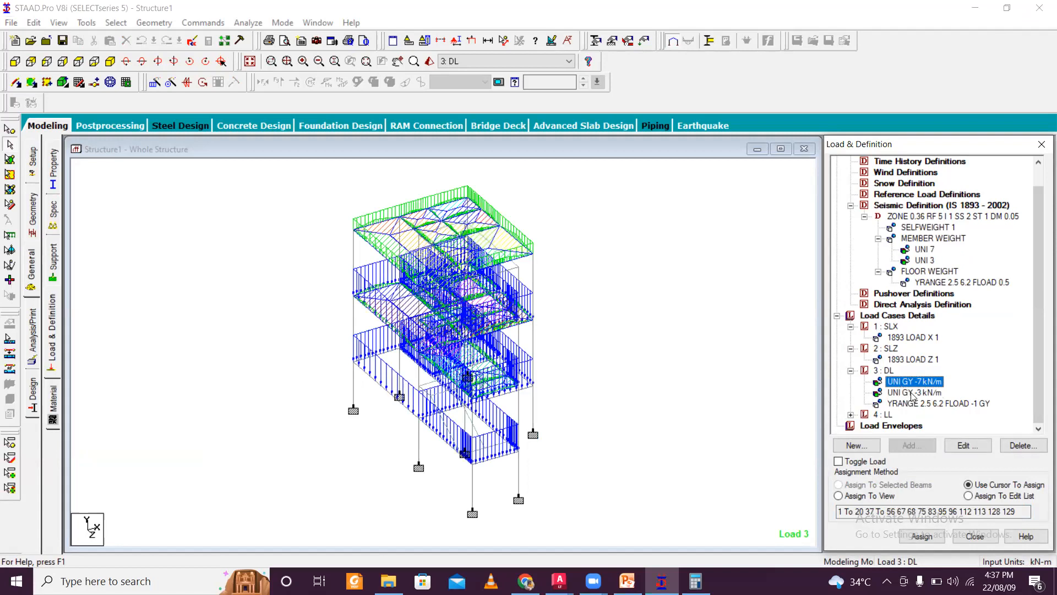
pyautogui.click(851, 414)
pyautogui.click(897, 426)
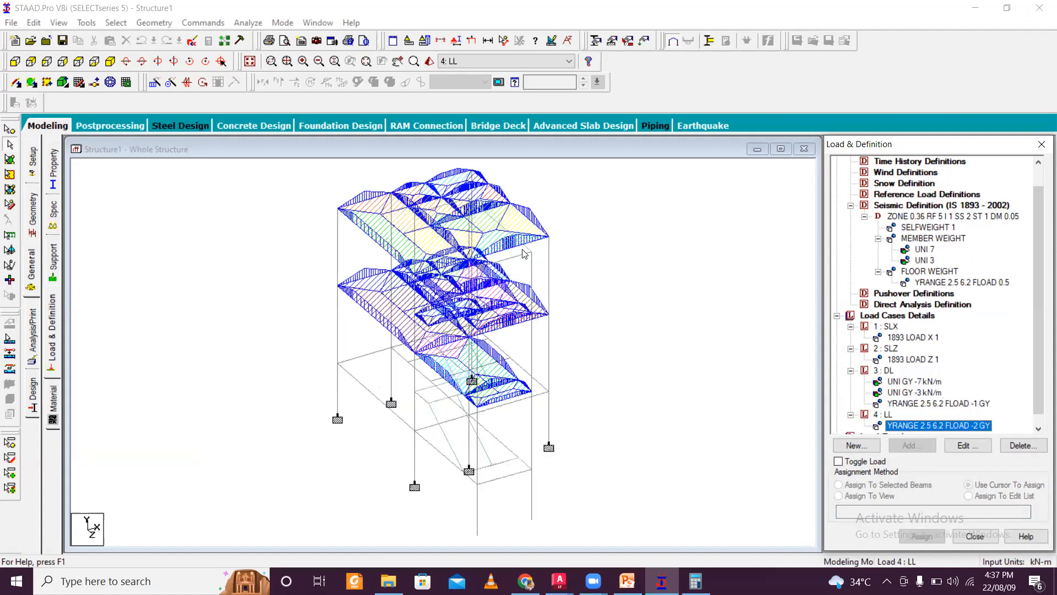
pyautogui.scroll(-3, 635, 309)
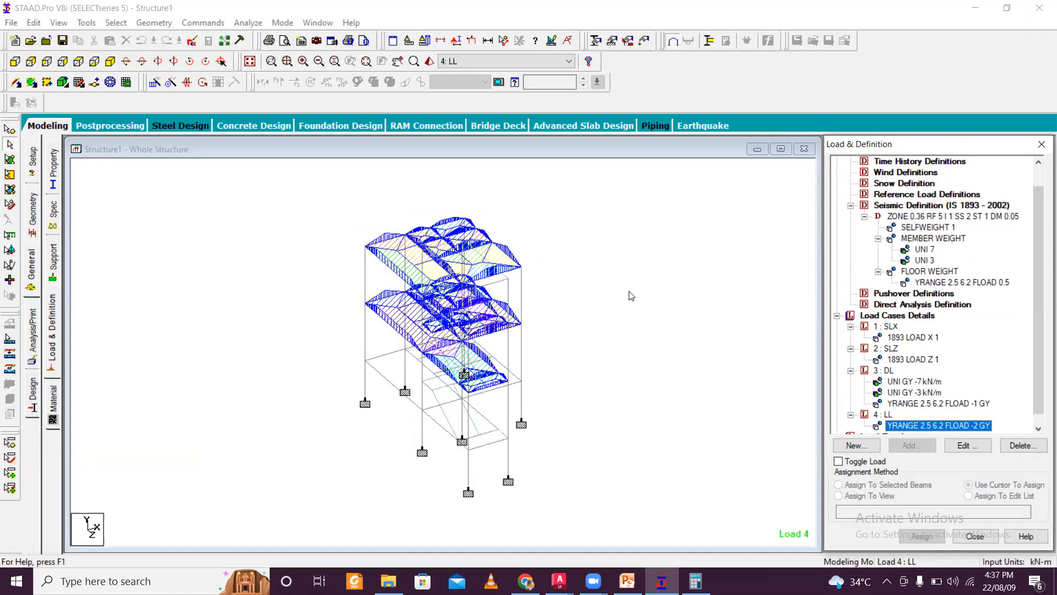
pyautogui.click(627, 293)
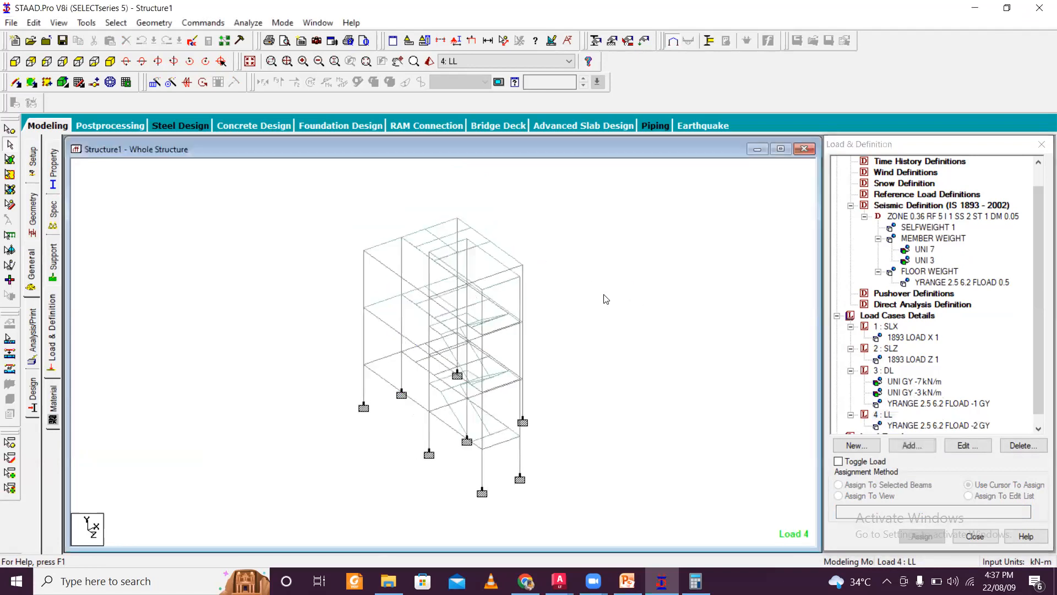
pyautogui.press('Left')
pyautogui.press('Left')
pyautogui.press('Left')
pyautogui.press('Left')
pyautogui.press('Left')
pyautogui.press('Left')
pyautogui.press('Left')
pyautogui.press('Left')
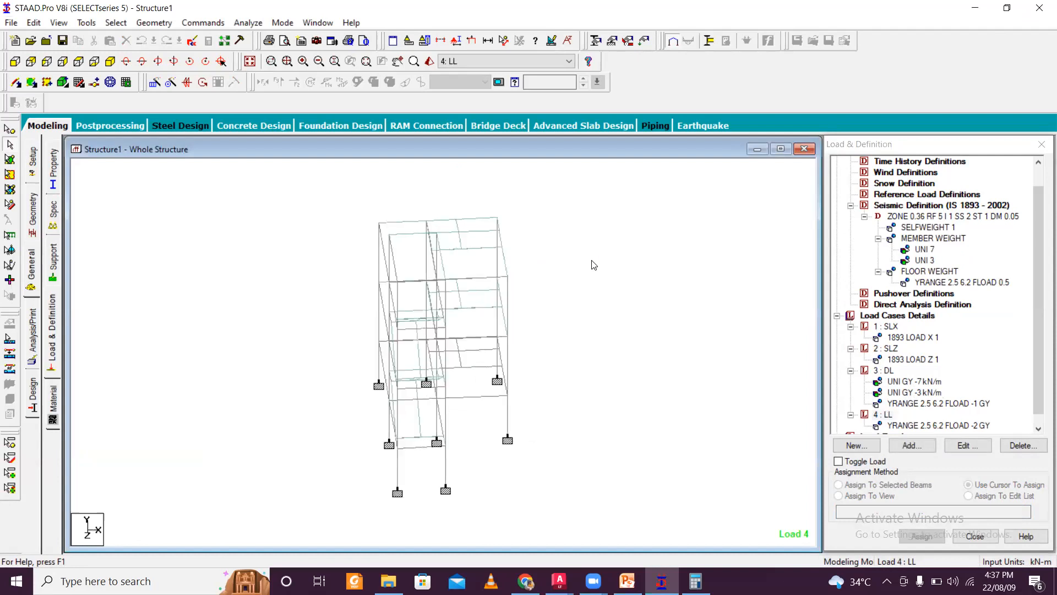
pyautogui.click(924, 405)
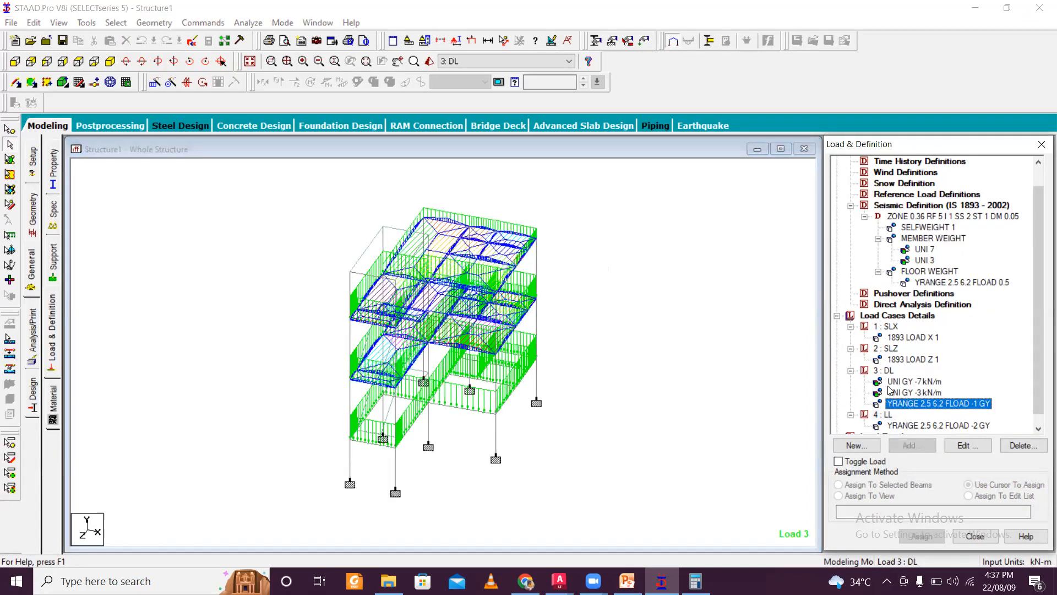
pyautogui.scroll(-1, 927, 381)
pyautogui.scroll(1, 927, 381)
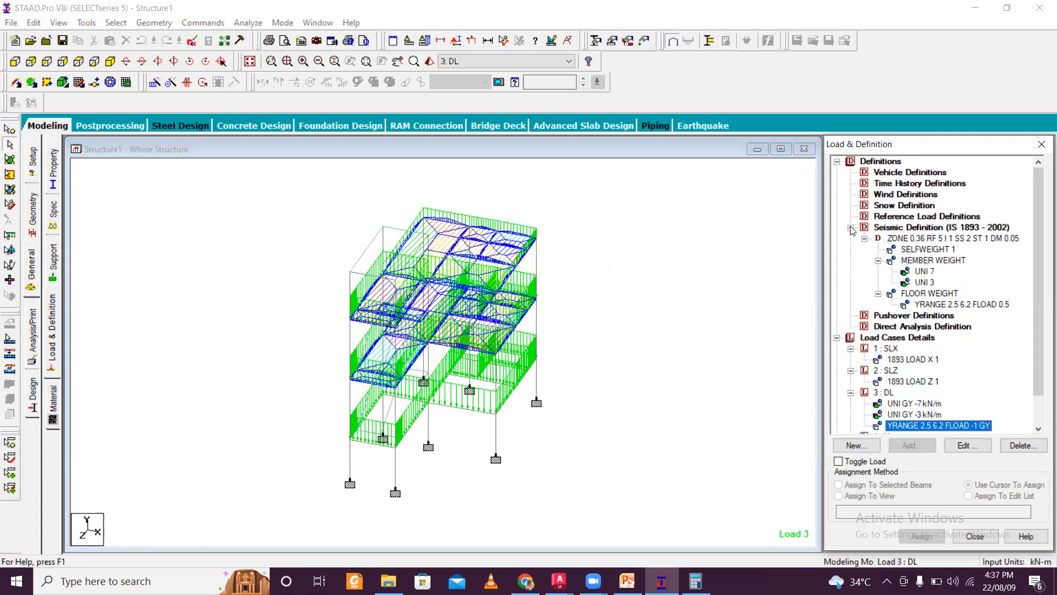
# - Generate automatic load combinations using Indian Code with the Genral_Structures category and add them to the load cases
pyautogui.click(876, 338)
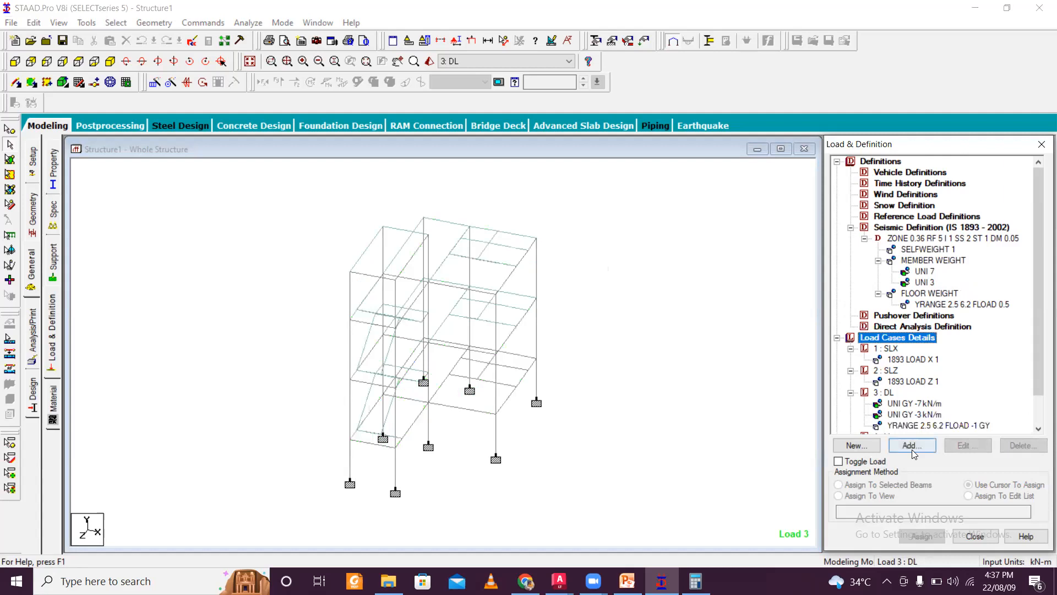
pyautogui.click(912, 446)
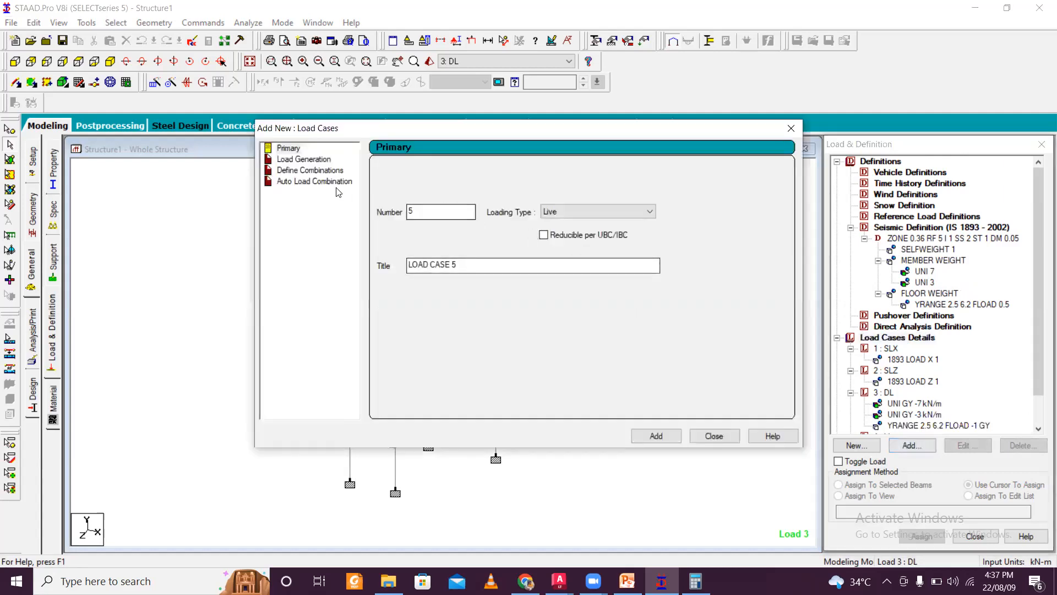
pyautogui.click(318, 184)
pyautogui.click(541, 173)
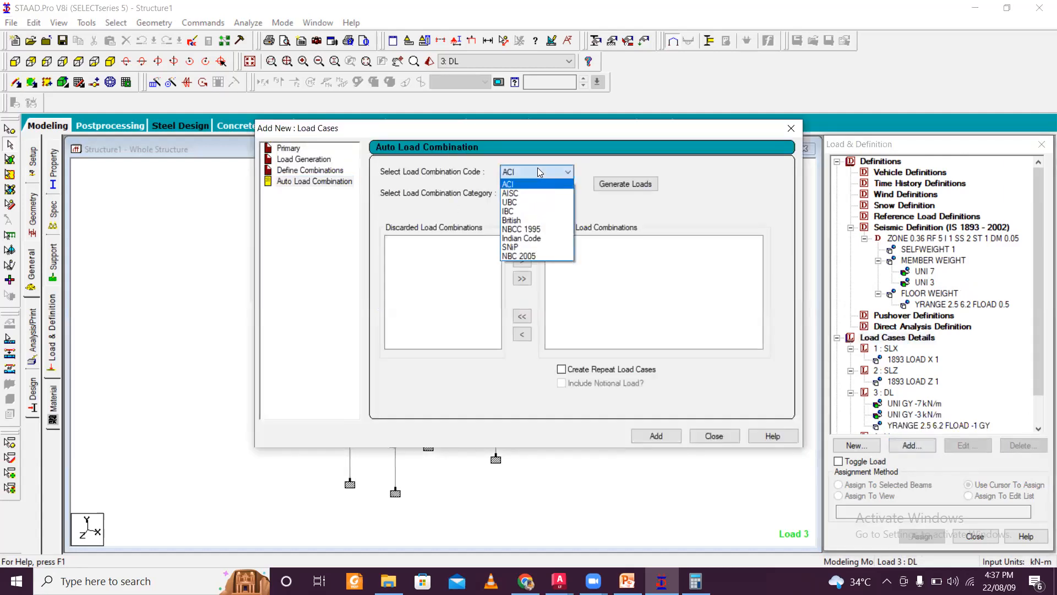
pyautogui.click(549, 238)
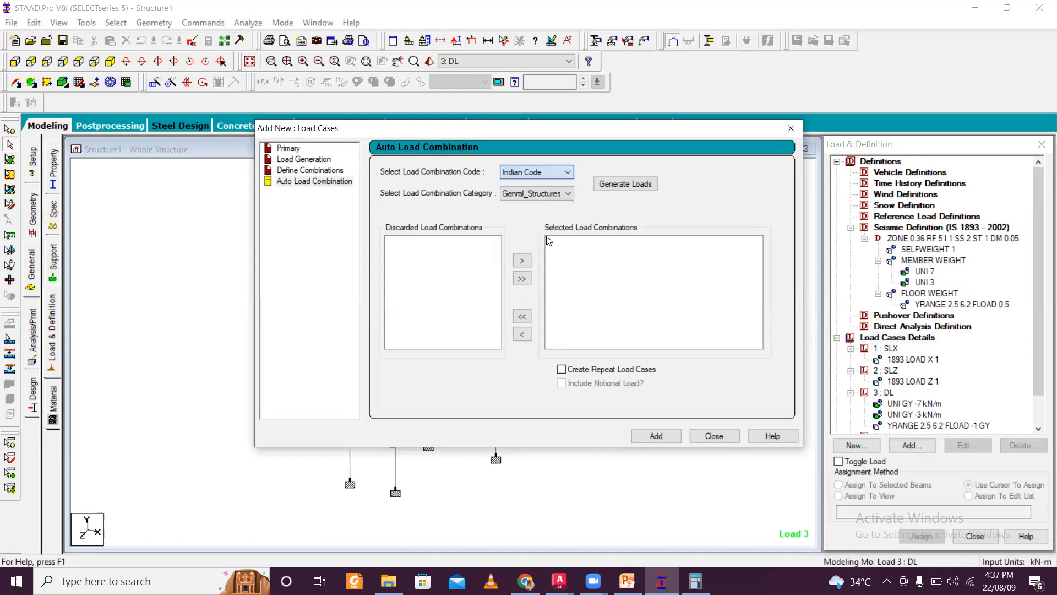
pyautogui.click(544, 191)
pyautogui.click(544, 205)
pyautogui.click(626, 183)
pyautogui.click(656, 435)
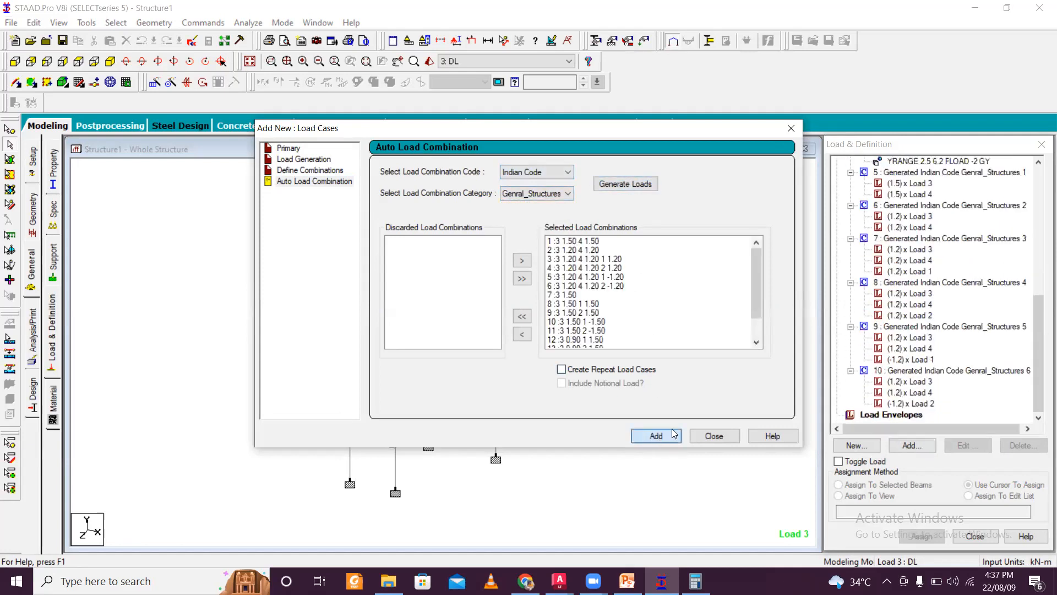
pyautogui.click(712, 435)
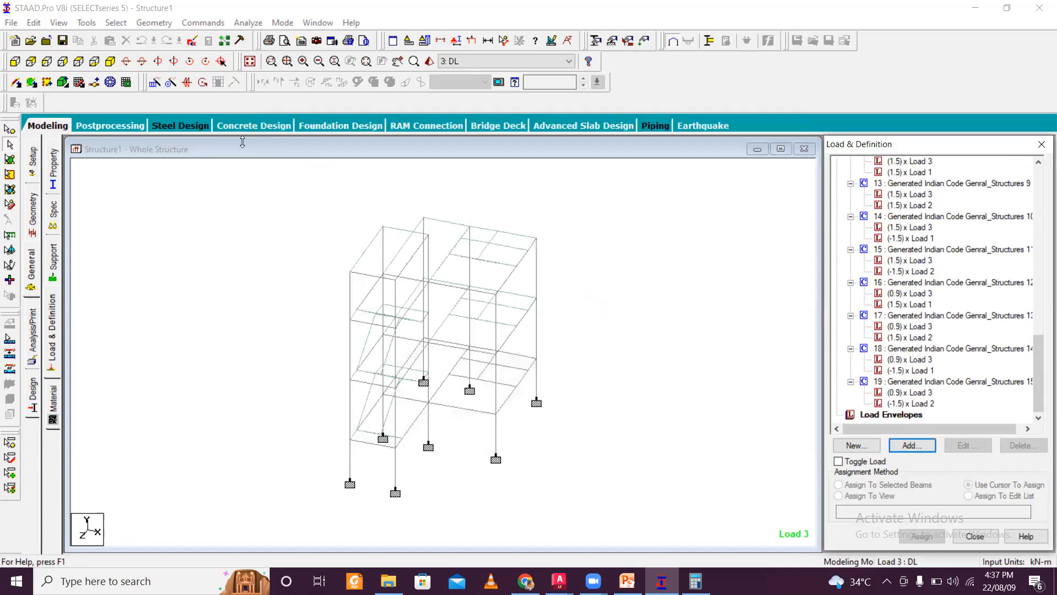
# - Run the structural analysis of the model
pyautogui.click(248, 23)
pyautogui.click(267, 37)
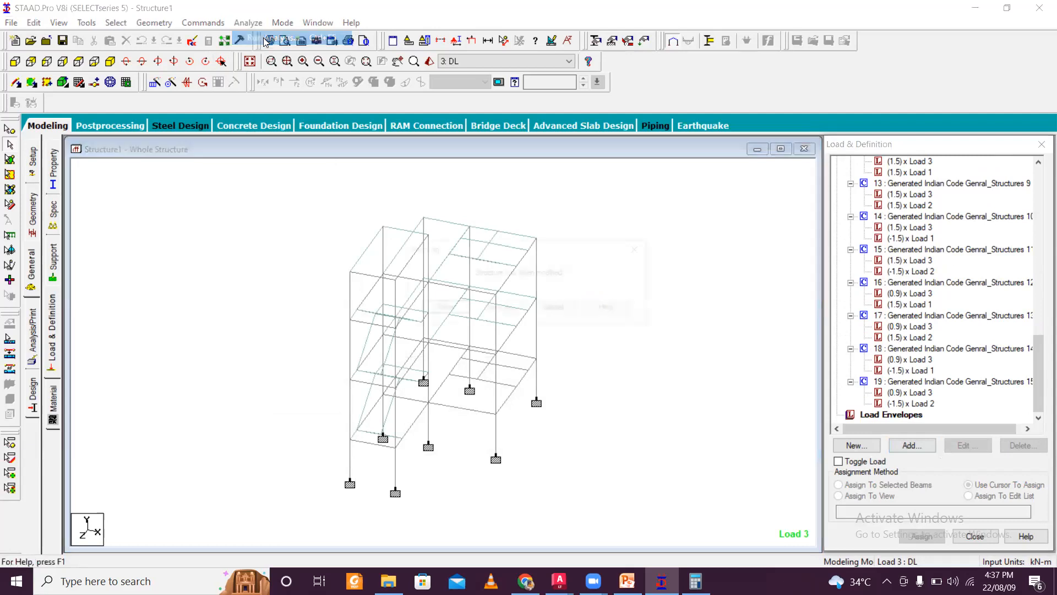
pyautogui.click(453, 310)
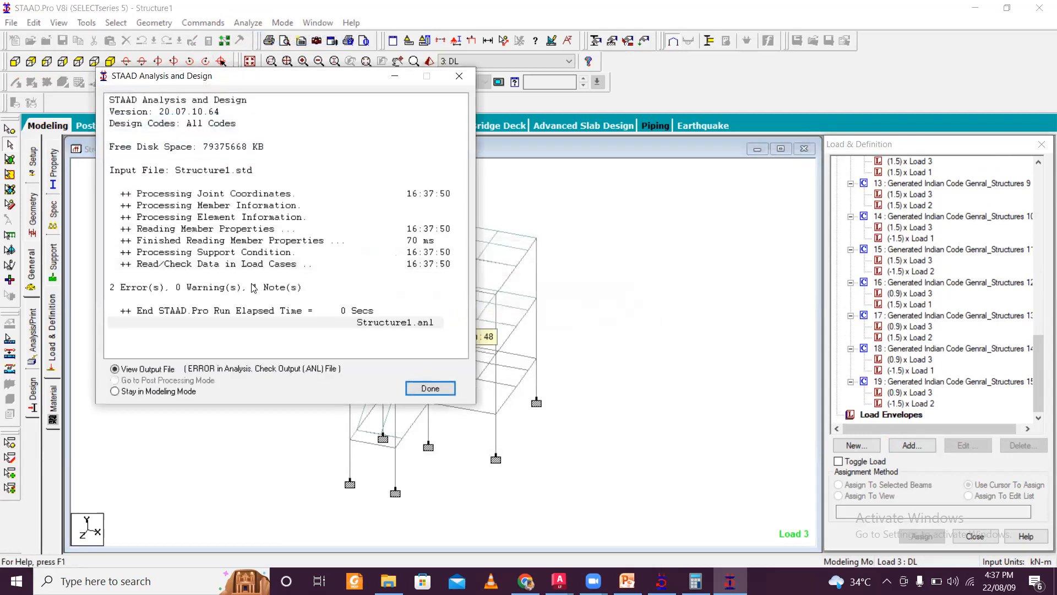
# - Open the analysis output file and examine the listed errors, then close the output viewer
pyautogui.click(240, 292)
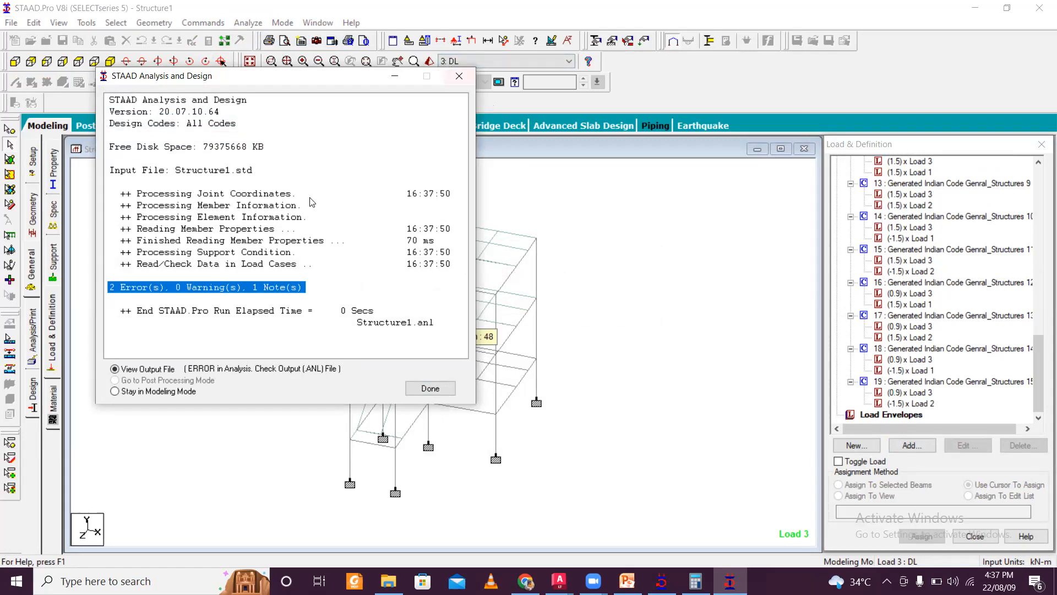
pyautogui.click(459, 77)
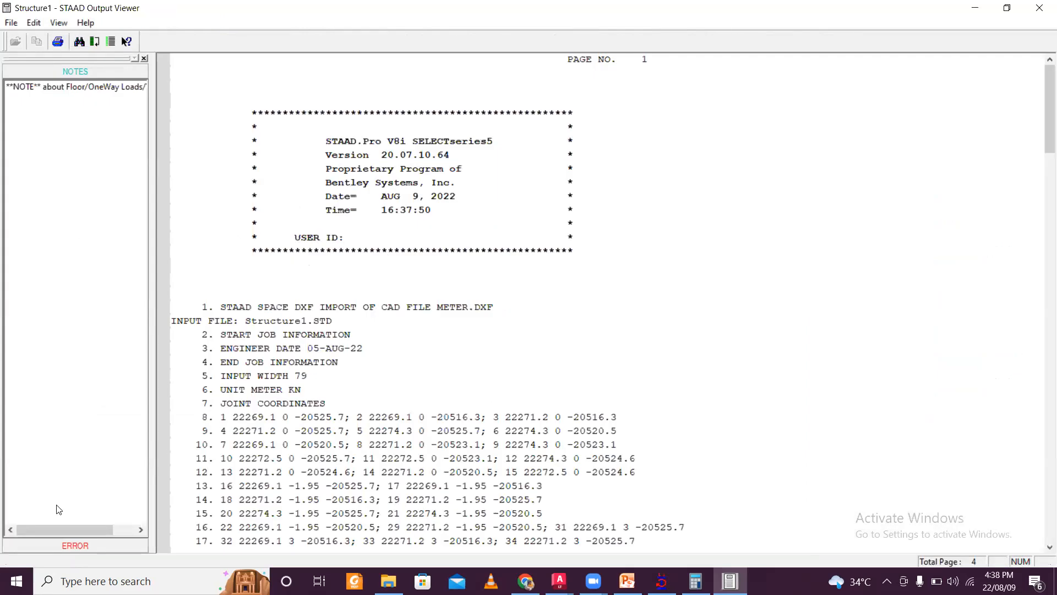
pyautogui.click(88, 543)
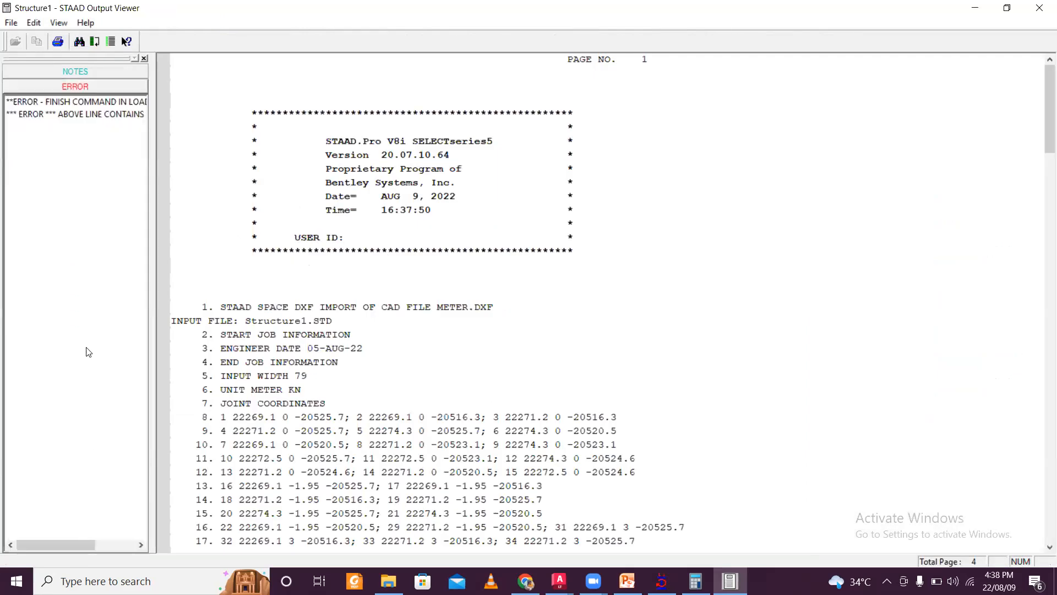
pyautogui.click(95, 118)
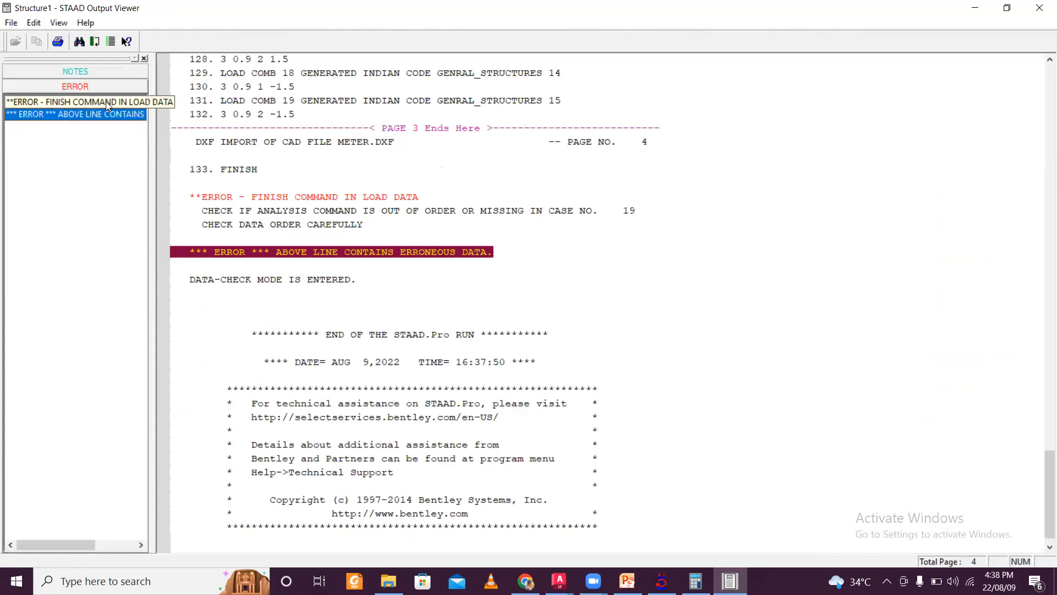
pyautogui.click(108, 101)
pyautogui.click(88, 114)
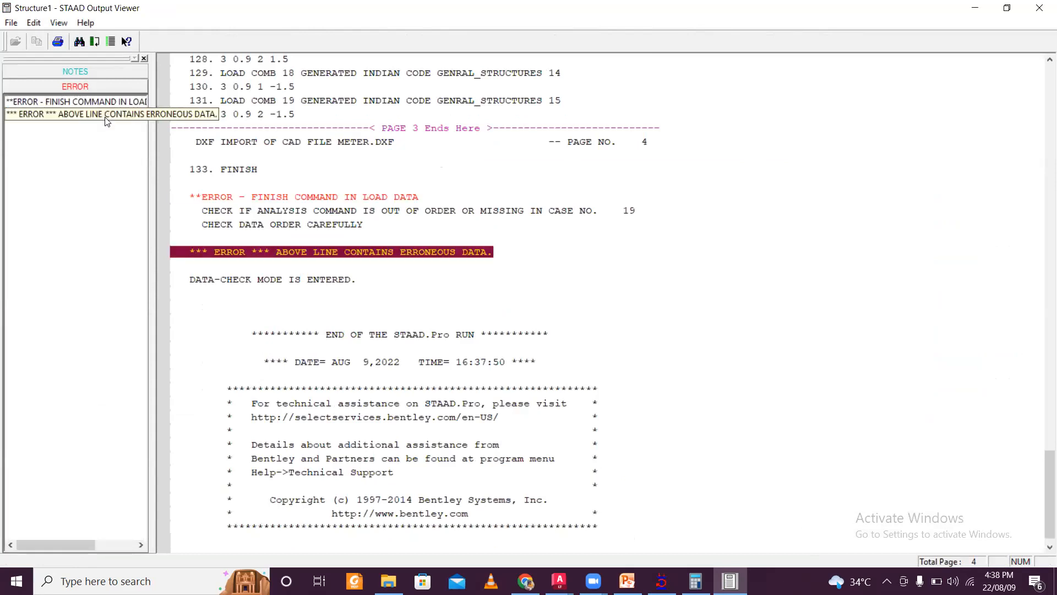
pyautogui.click(1040, 8)
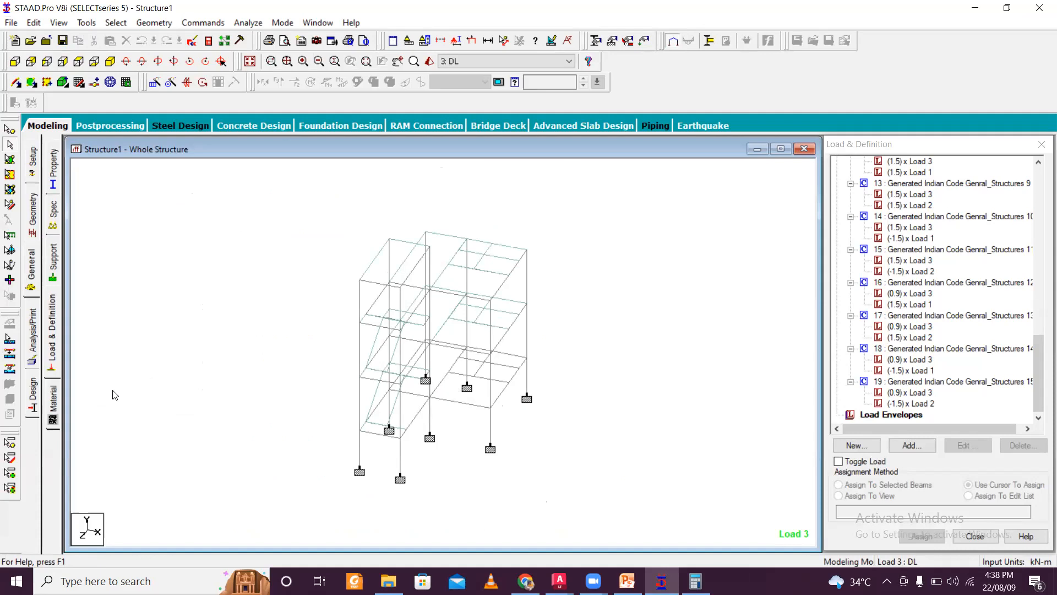
# - Switch to concrete design and set the current design code to IS456
pyautogui.click(32, 389)
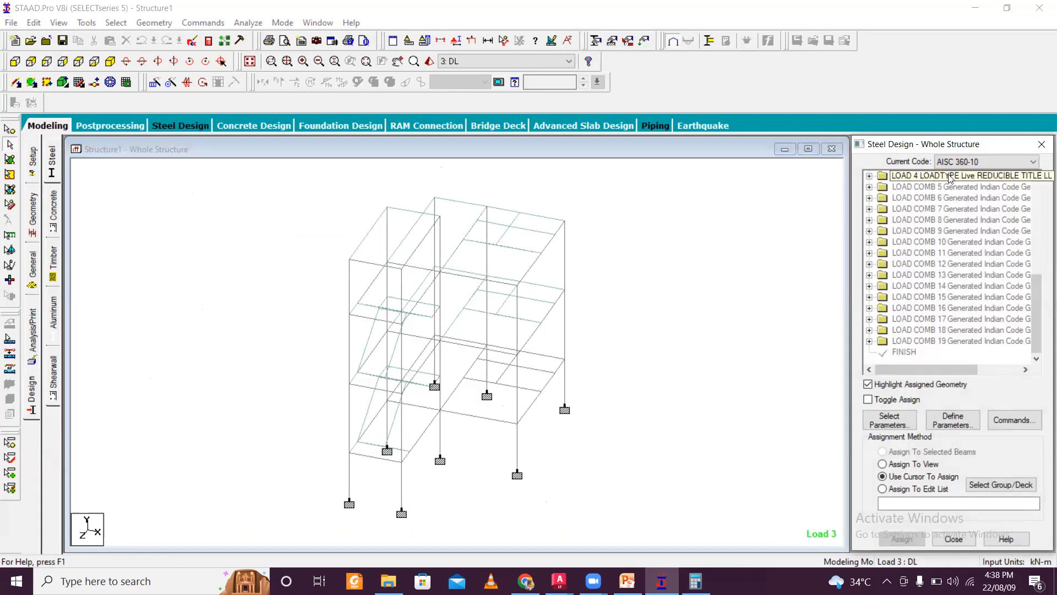
pyautogui.click(975, 162)
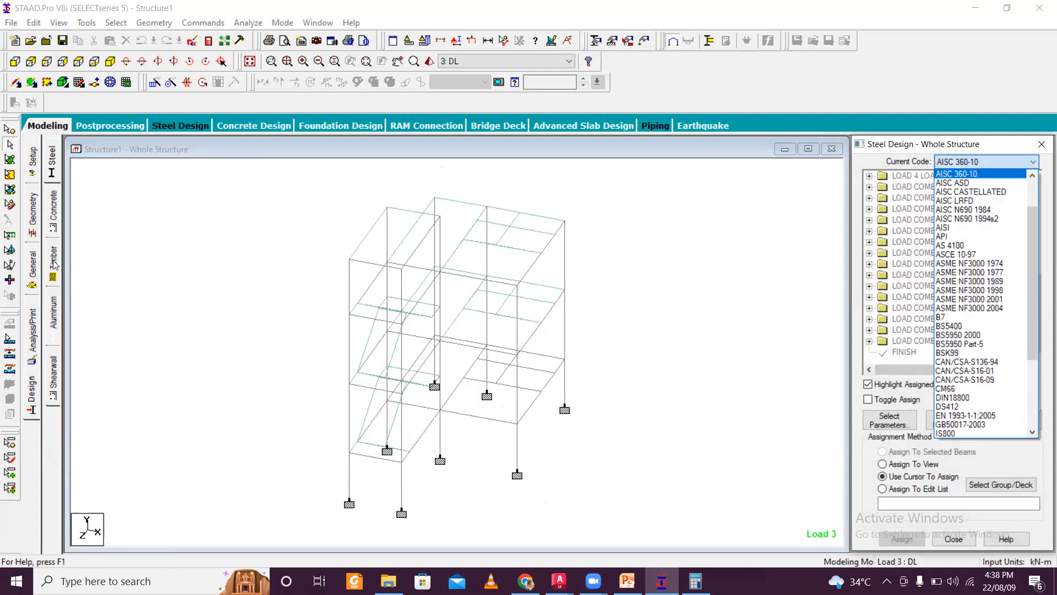
pyautogui.click(51, 212)
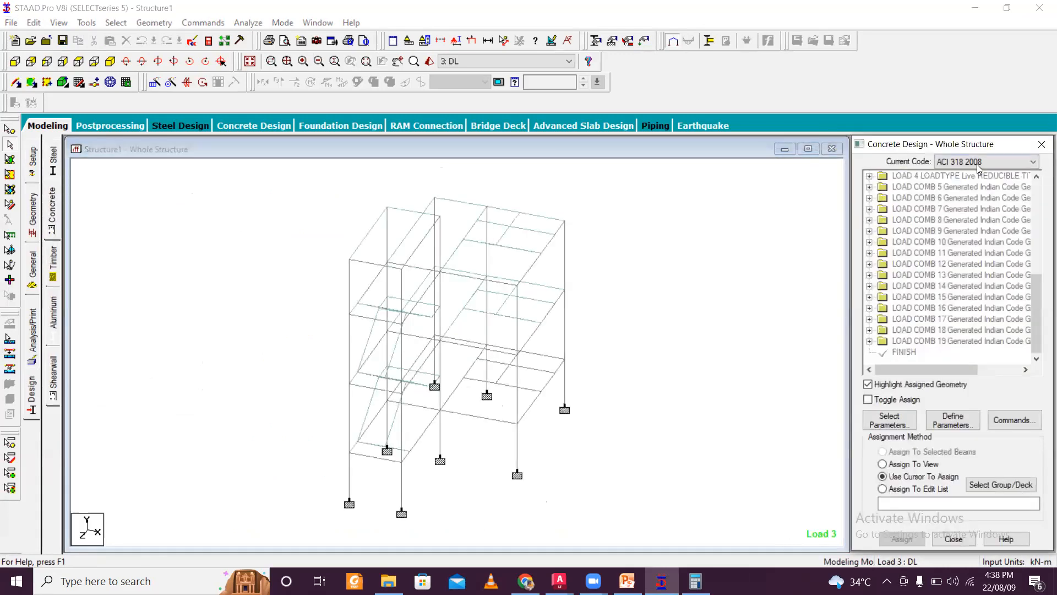
pyautogui.click(980, 163)
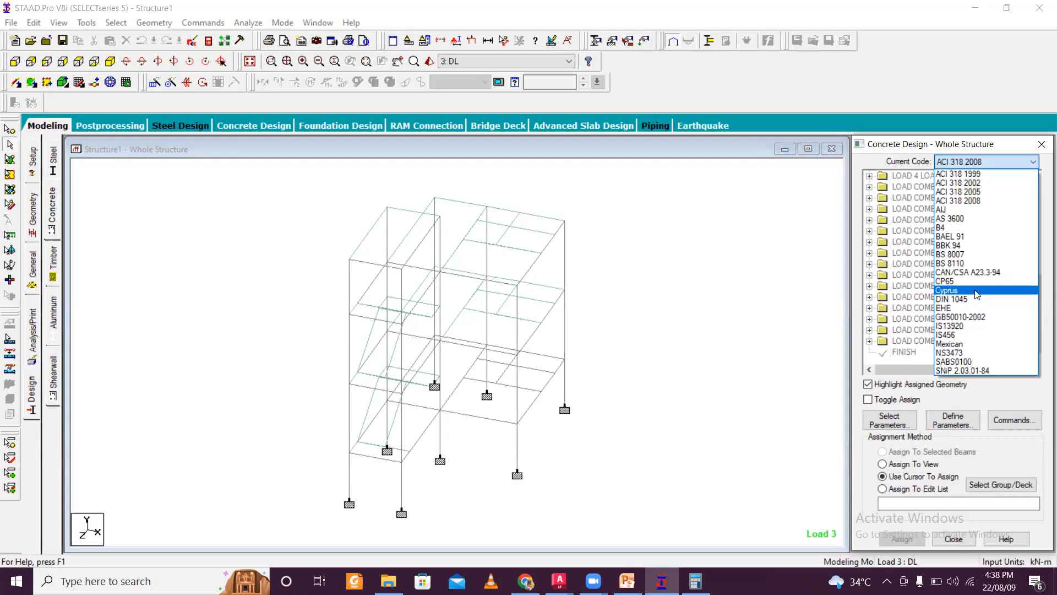
pyautogui.click(976, 334)
# - Open the design parameter selection and move all selected parameters back to the available list
pyautogui.click(889, 420)
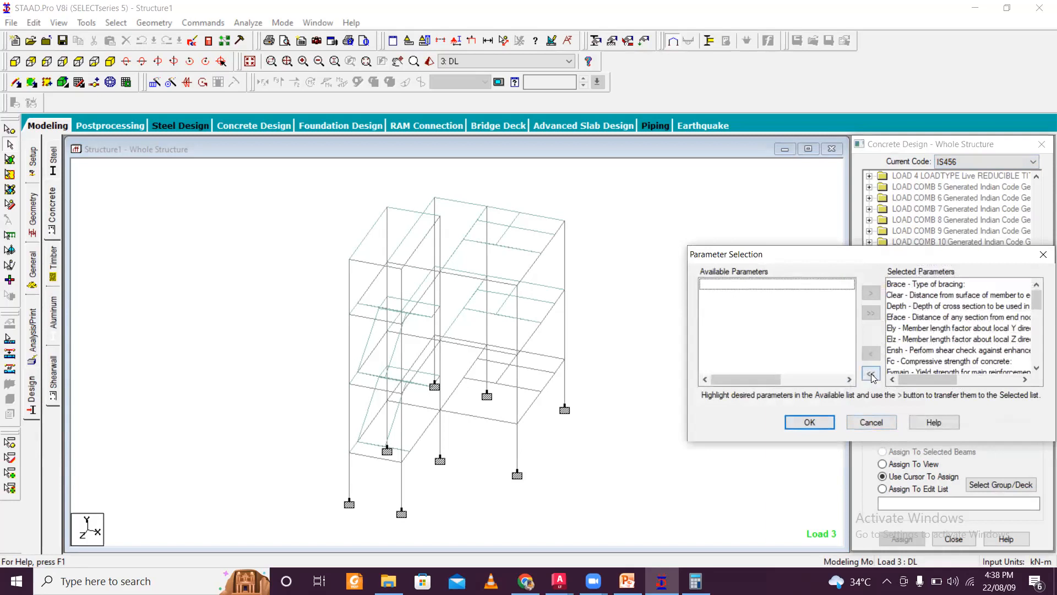
pyautogui.click(870, 374)
pyautogui.moveTo(861, 255); pyautogui.dragTo(342, 166)
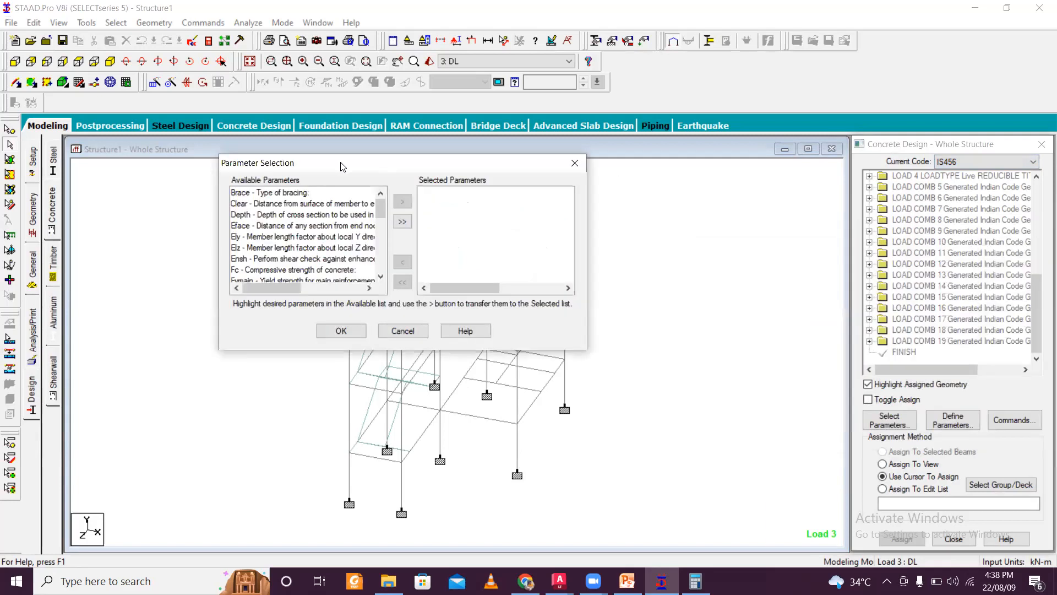
# - Choose CLEAR, FC, FYMAIN, FYSEC, MAXMAIN, MAXSEC, MINMAIN and MINSEC as the selected design parameters
pyautogui.click(292, 204)
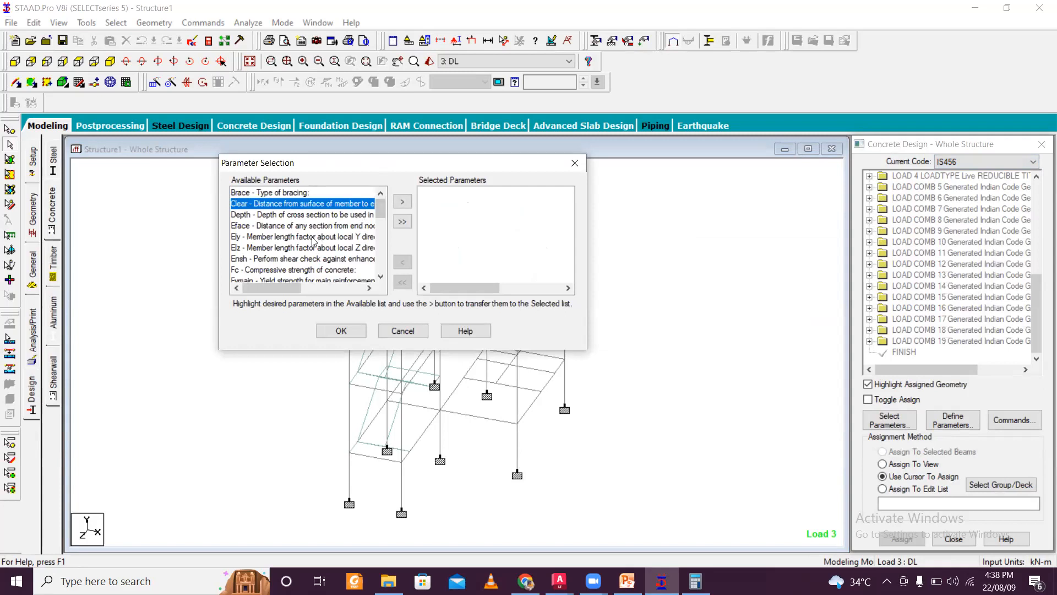
pyautogui.click(339, 261)
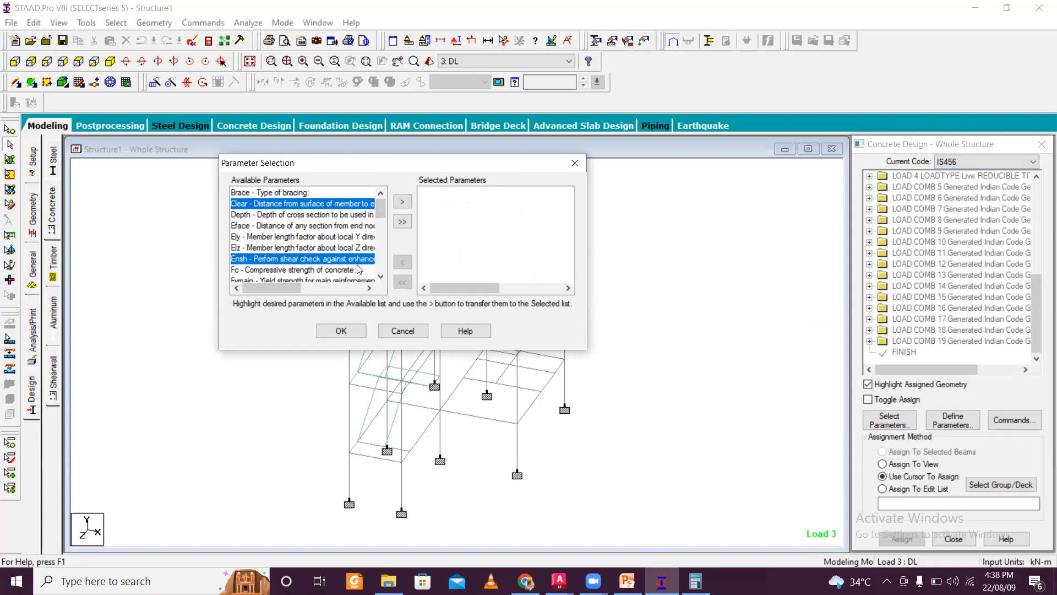
pyautogui.click(347, 270)
pyautogui.keyDown('ctrl'); pyautogui.click(323, 204); pyautogui.keyUp('ctrl')
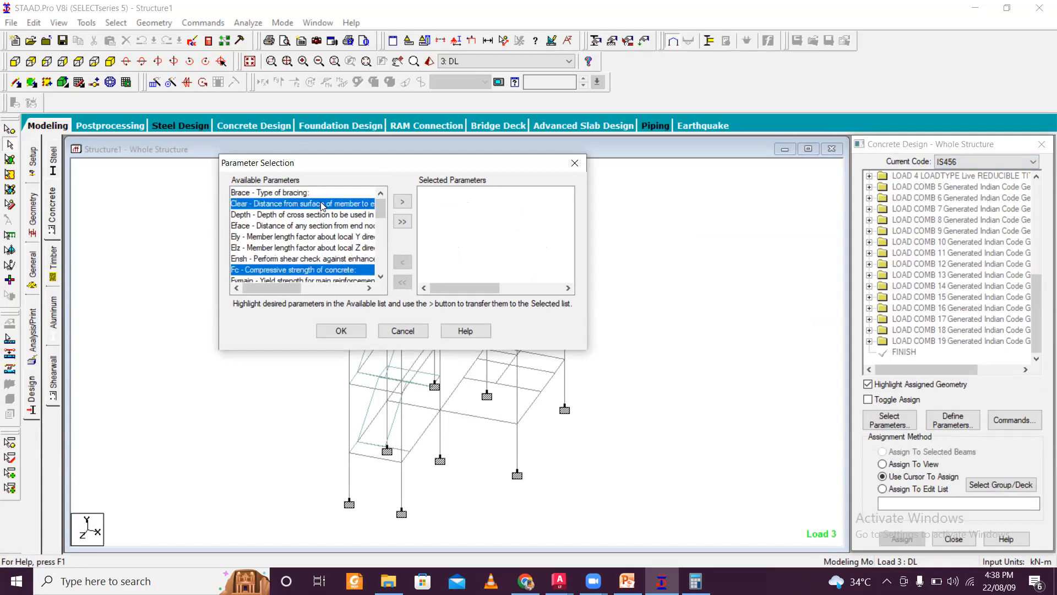
pyautogui.click(381, 277)
pyautogui.click(381, 277)
pyautogui.scroll(-1, 333, 259)
pyautogui.keyDown('ctrl'); pyautogui.click(338, 227); pyautogui.keyUp('ctrl')
pyautogui.keyDown('ctrl'); pyautogui.click(338, 237); pyautogui.keyUp('ctrl')
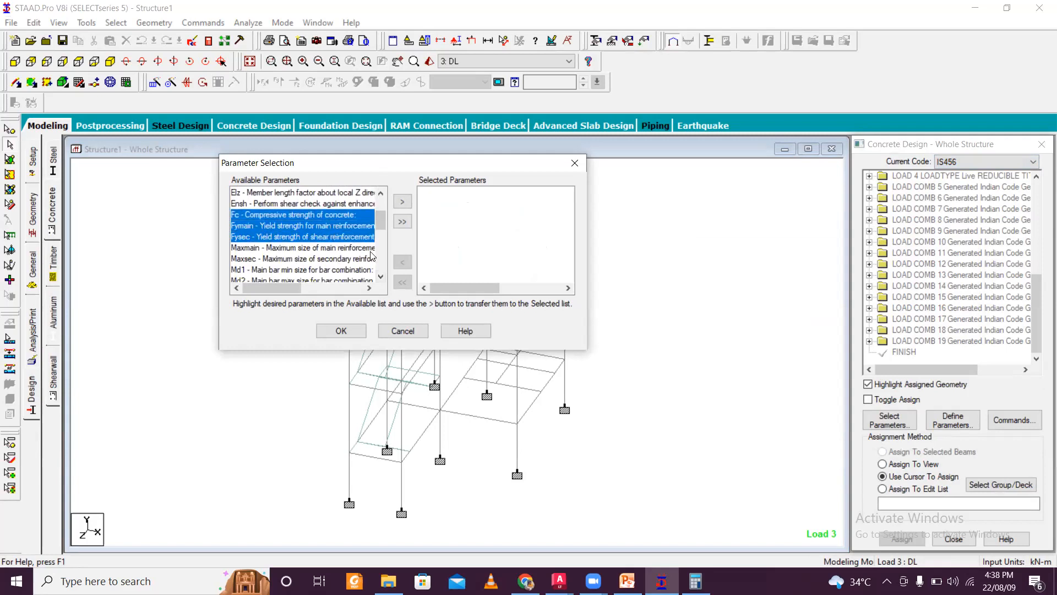
pyautogui.click(380, 277)
pyautogui.click(381, 277)
pyautogui.keyDown('ctrl'); pyautogui.click(310, 226); pyautogui.keyUp('ctrl')
pyautogui.keyDown('ctrl'); pyautogui.click(311, 237); pyautogui.keyUp('ctrl')
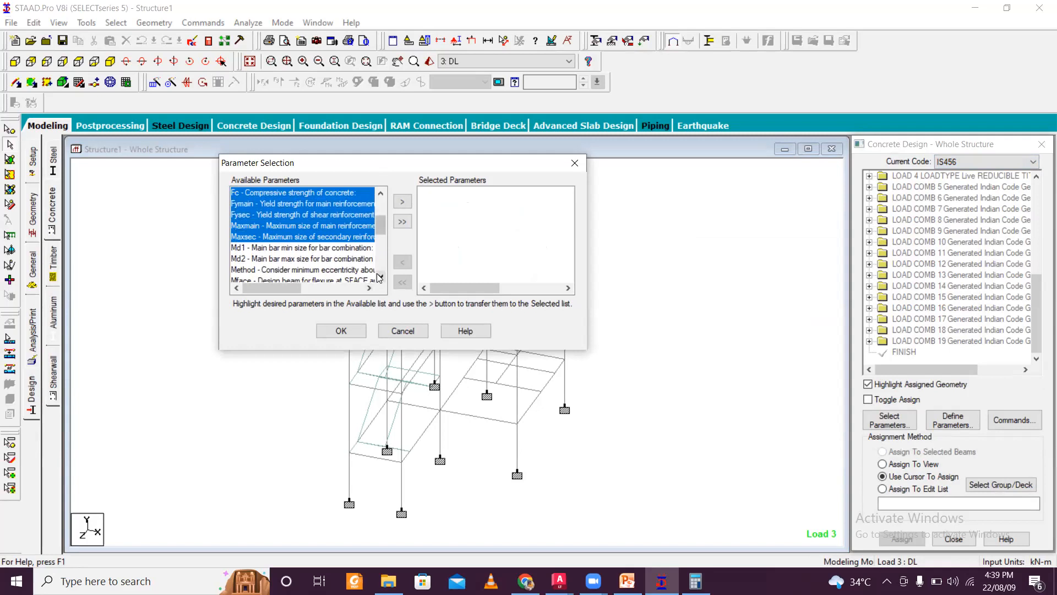
pyautogui.click(380, 277)
pyautogui.click(380, 278)
pyautogui.click(380, 277)
pyautogui.scroll(-1, 319, 244)
pyautogui.keyDown('ctrl'); pyautogui.click(317, 237); pyautogui.keyUp('ctrl')
pyautogui.keyDown('ctrl'); pyautogui.click(320, 248); pyautogui.keyUp('ctrl')
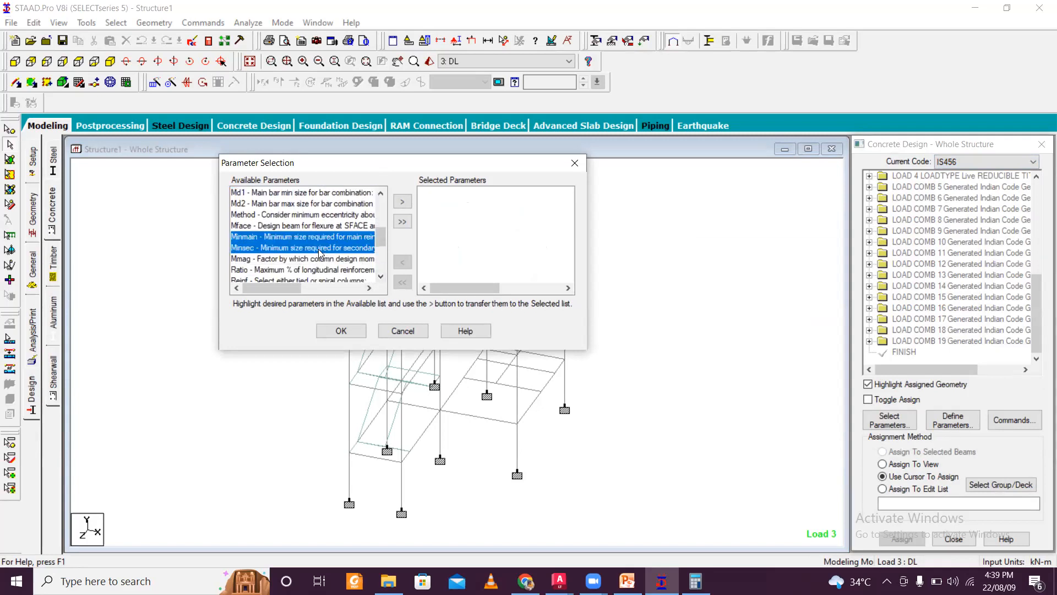
pyautogui.click(380, 277)
pyautogui.click(380, 276)
pyautogui.click(380, 277)
pyautogui.click(380, 277)
pyautogui.click(380, 277)
pyautogui.click(380, 277)
pyautogui.click(381, 277)
pyautogui.click(380, 276)
pyautogui.click(381, 276)
pyautogui.click(381, 277)
pyautogui.click(380, 276)
pyautogui.click(402, 202)
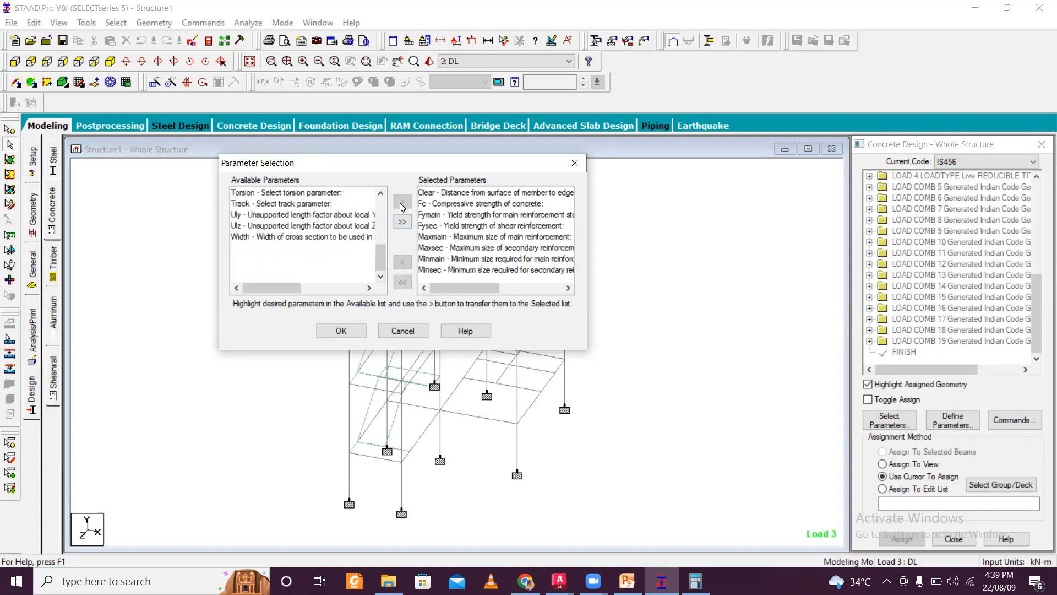
pyautogui.click(360, 335)
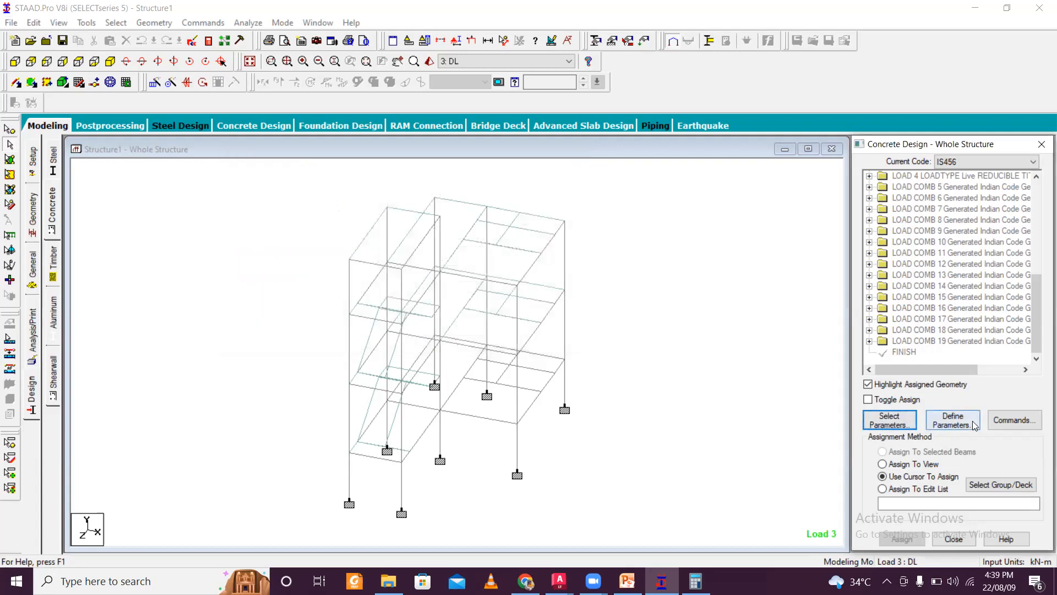
# - Define design parameters, adding CLEAR at 0.04 m and the FC compressive strength of concrete
pyautogui.click(566, 238)
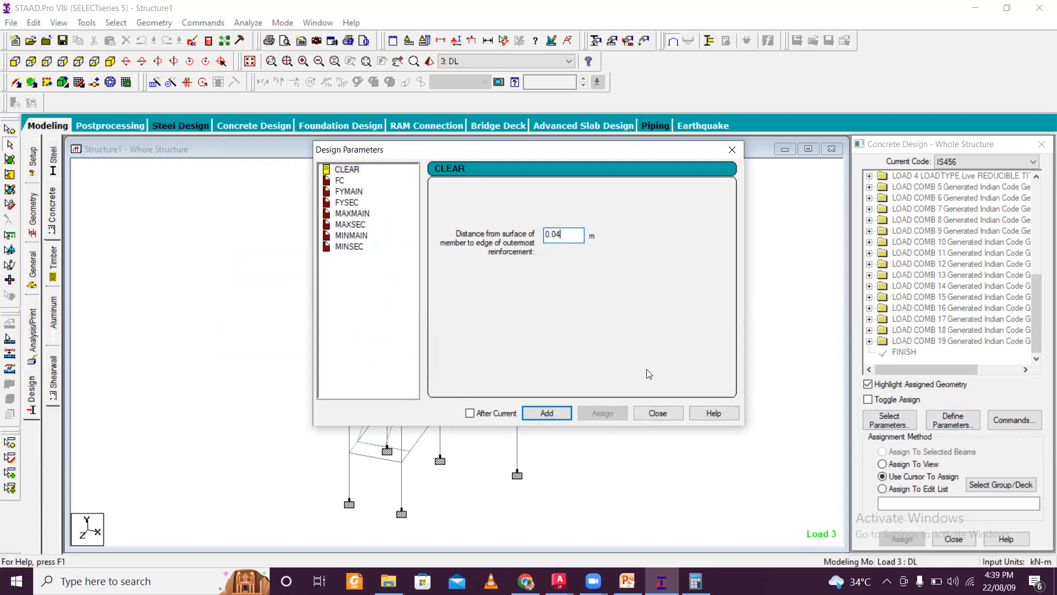
pyautogui.click(557, 418)
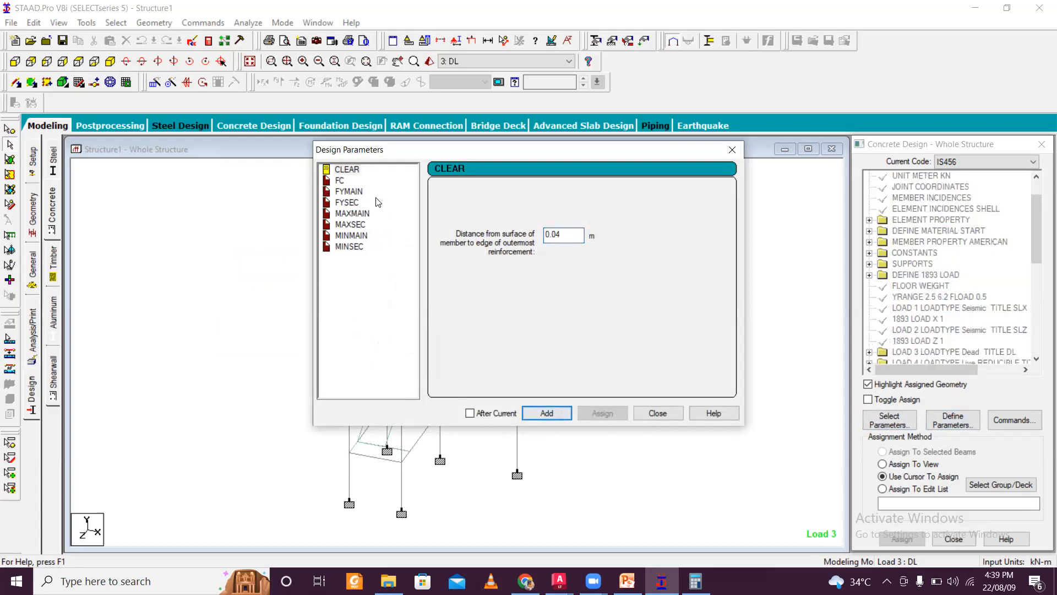
pyautogui.click(339, 180)
pyautogui.doubleClick(577, 237)
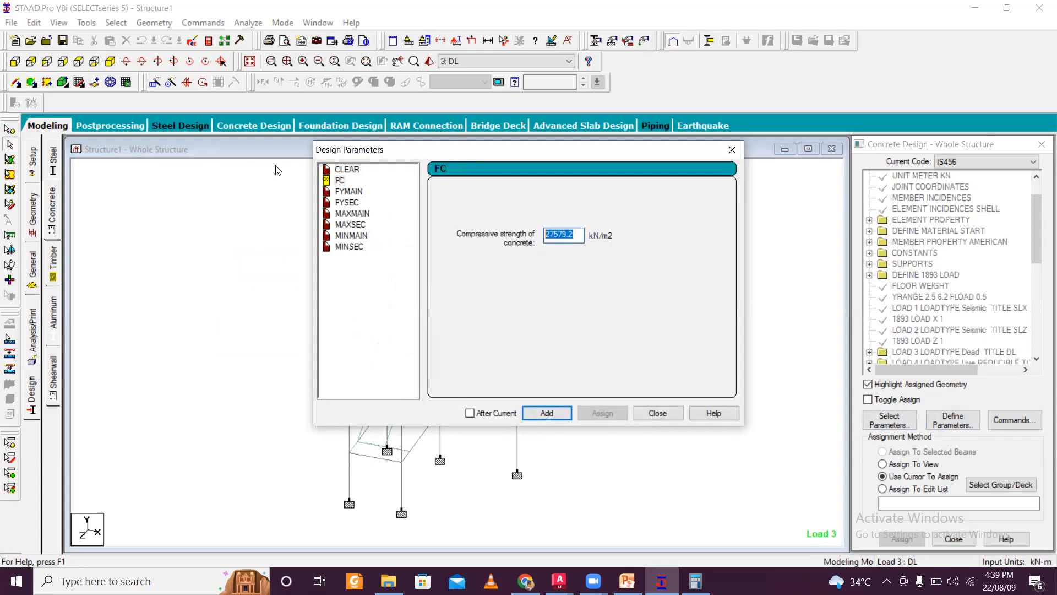
pyautogui.write('2')
pyautogui.click(547, 413)
# - Add FYMAIN of 500 kN/m2 and FYSEC of 500000 kN/m2 as design parameters
pyautogui.click(349, 191)
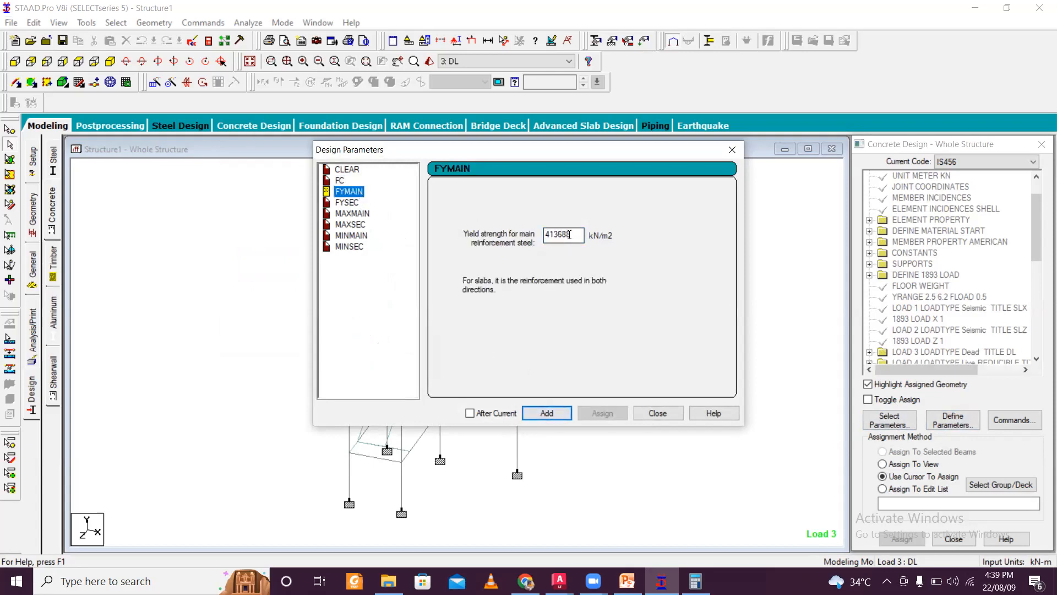
pyautogui.doubleClick(564, 236)
pyautogui.write('500000')
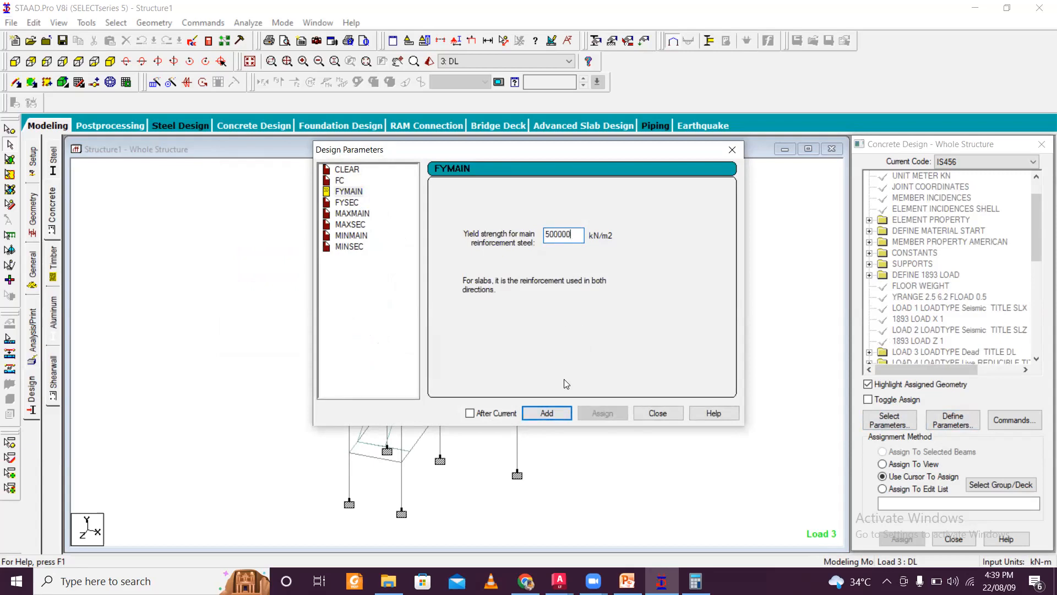
pyautogui.click(540, 411)
pyautogui.click(348, 204)
pyautogui.press('Tab')
pyautogui.write('50')
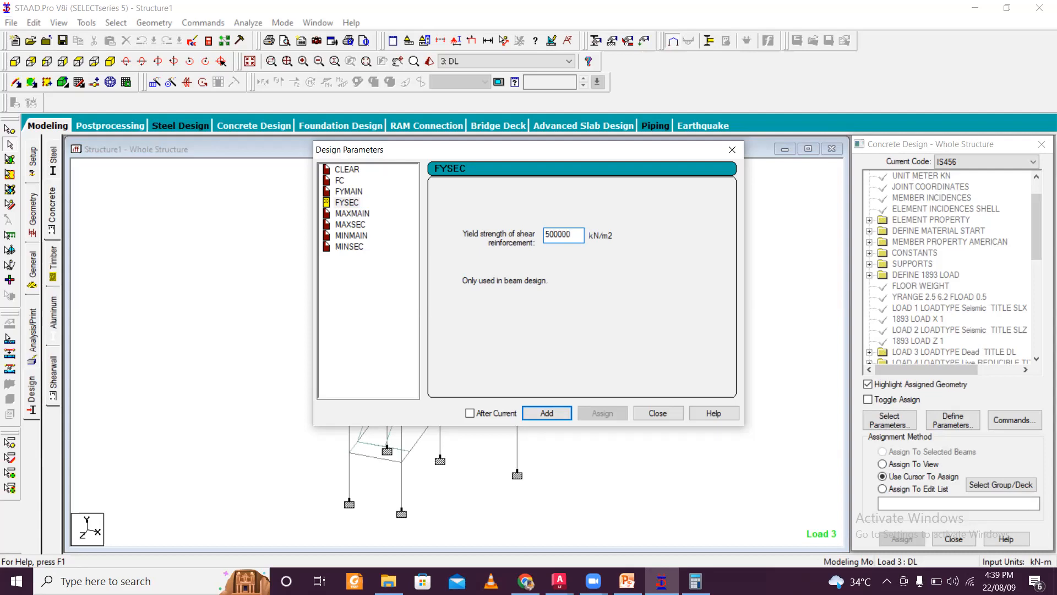
pyautogui.click(548, 414)
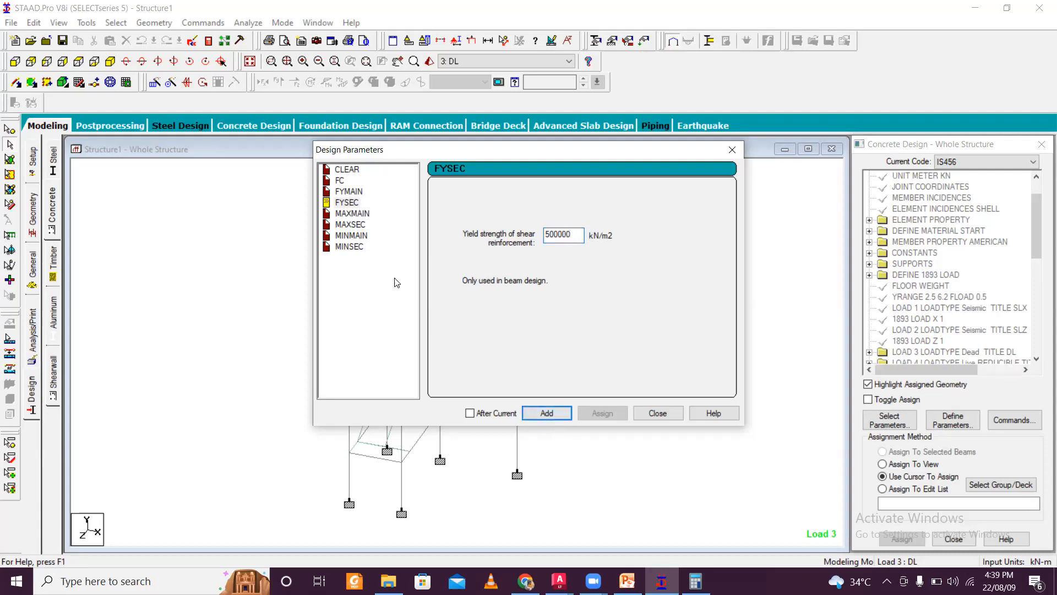
# - Add MAXMAIN of 20 mm and MAXSEC of 10 mm as design parameters
pyautogui.click(361, 215)
pyautogui.click(453, 262)
pyautogui.click(546, 413)
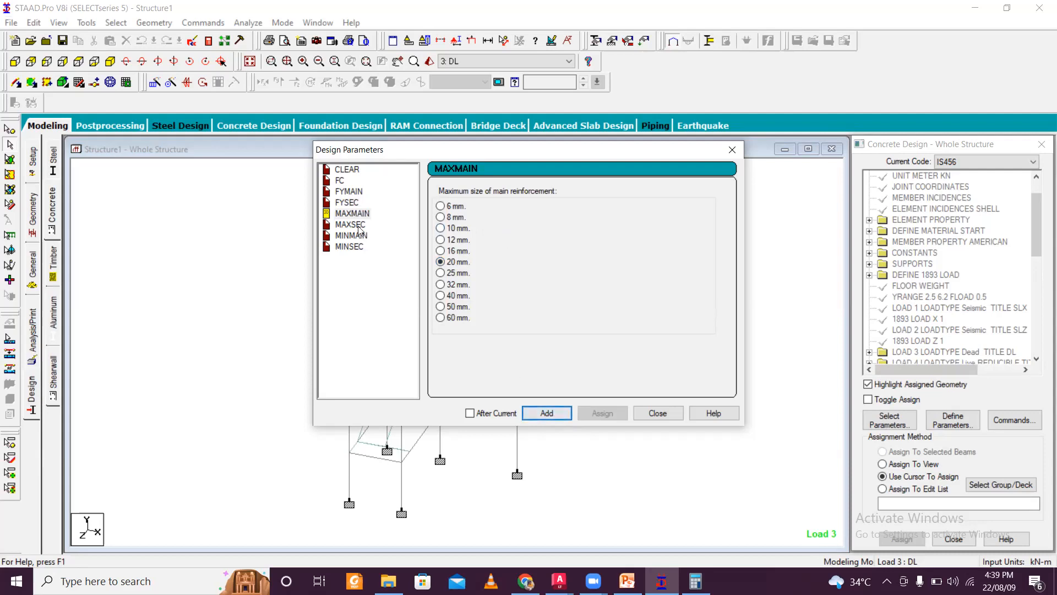
pyautogui.click(359, 225)
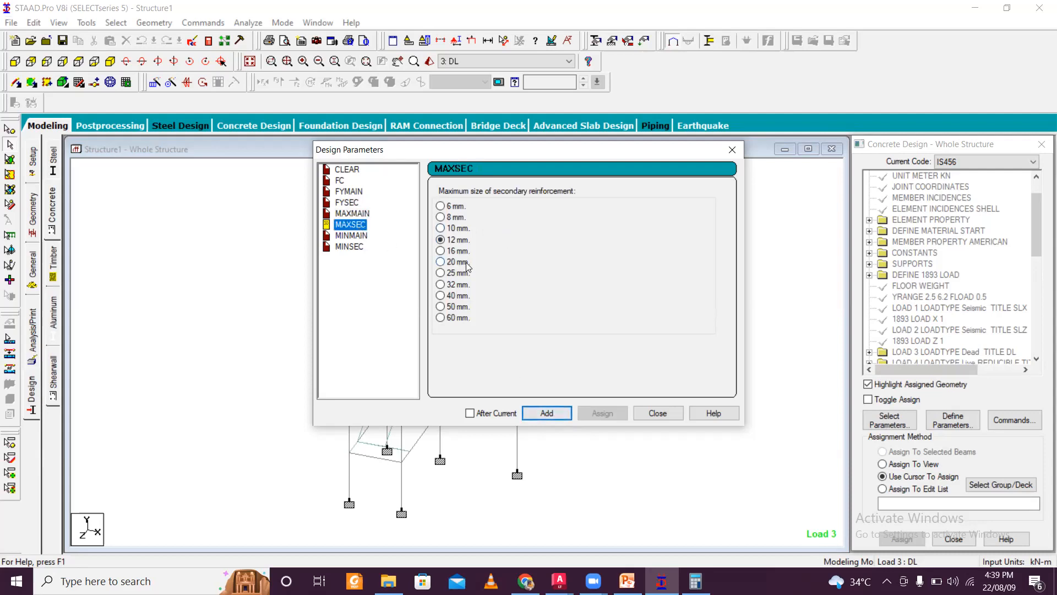
pyautogui.click(550, 414)
pyautogui.click(464, 228)
pyautogui.click(547, 413)
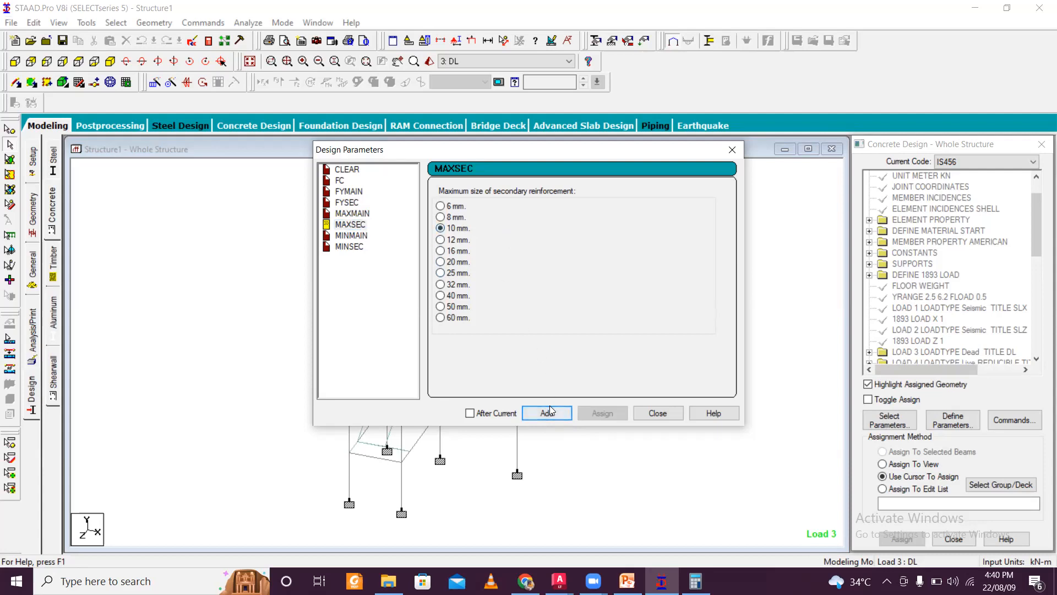
# - Add MINMAIN of 16 mm and MINSEC of 8 mm, and close the design parameters dialog
pyautogui.click(361, 237)
pyautogui.click(441, 251)
pyautogui.click(546, 413)
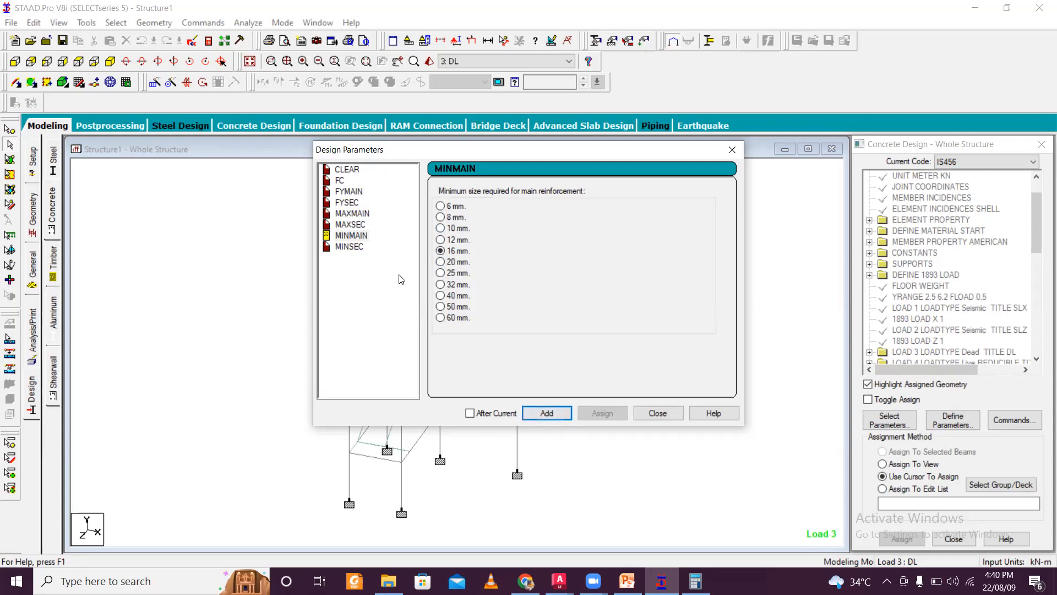
pyautogui.click(359, 251)
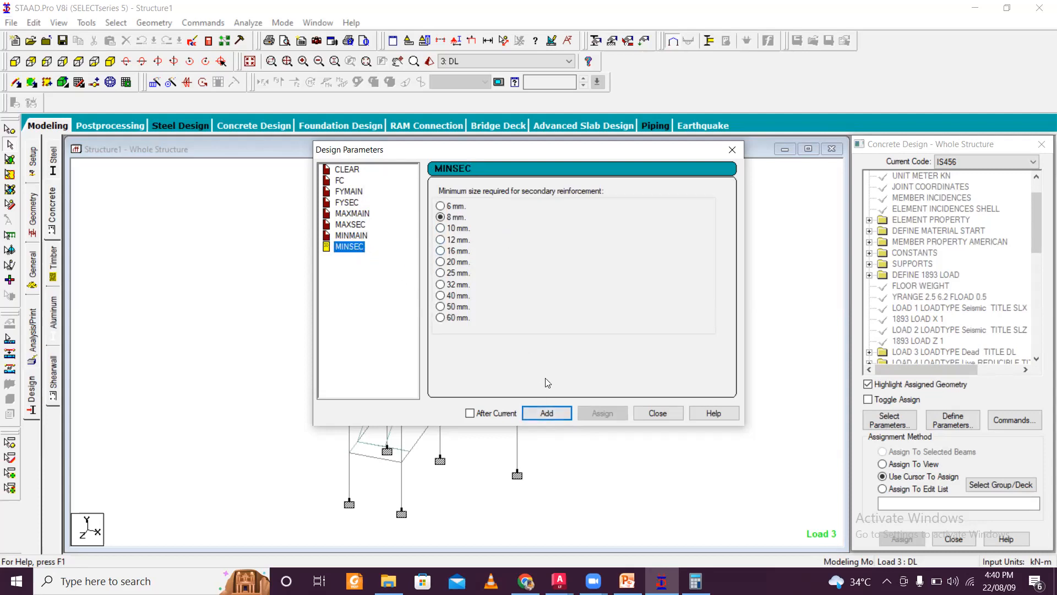
pyautogui.click(547, 413)
pyautogui.click(656, 413)
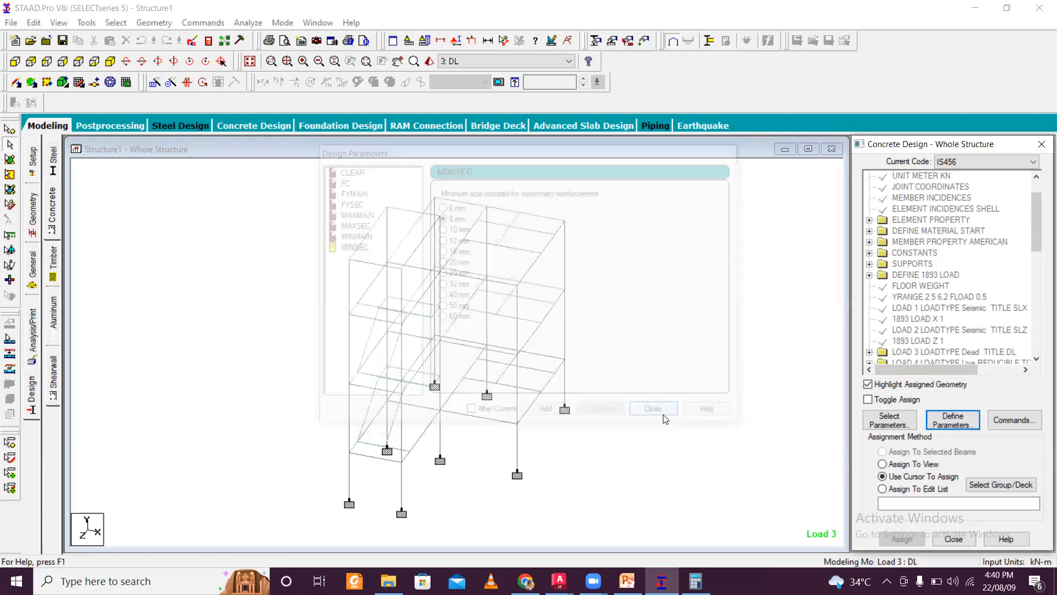
# - Add the DESIGN BEAM, DESIGN COLUMN and TAKE OFF design commands, then close the design commands dialog
pyautogui.click(997, 418)
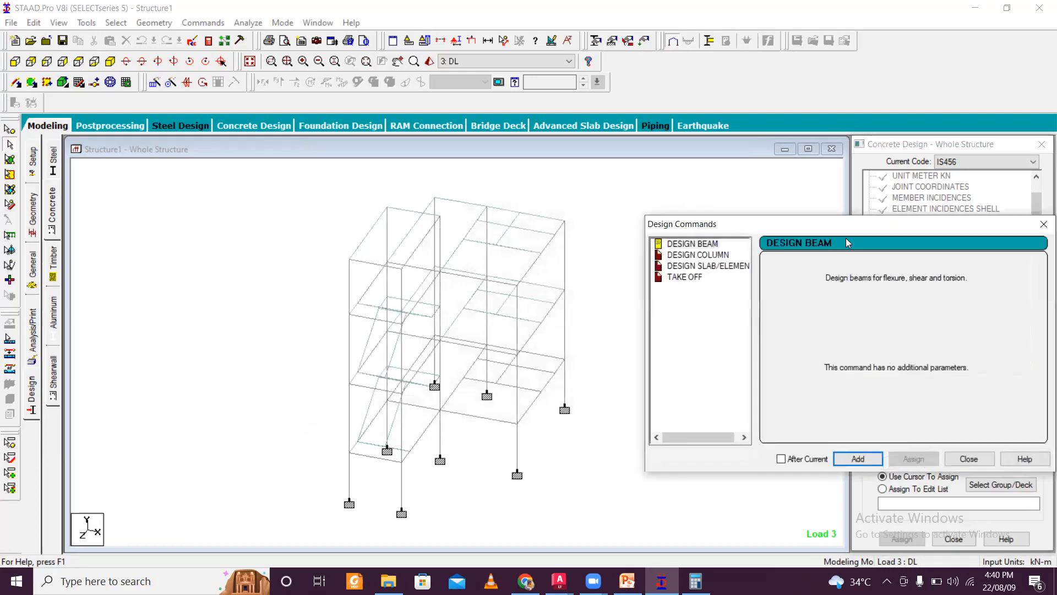
pyautogui.moveTo(851, 230); pyautogui.dragTo(408, 157)
pyautogui.click(430, 389)
pyautogui.click(256, 182)
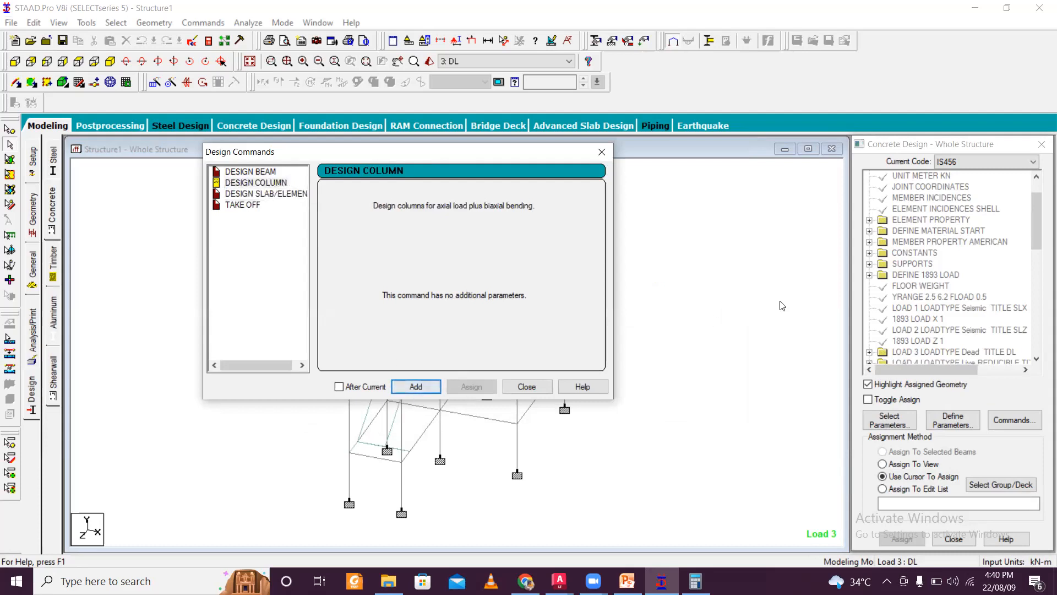
pyautogui.click(243, 204)
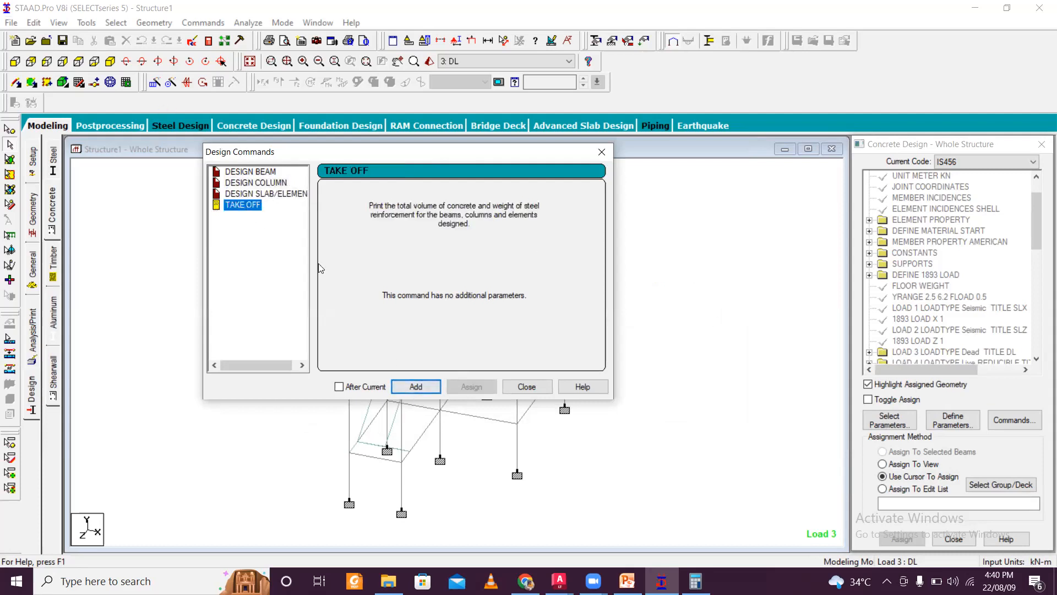
pyautogui.click(429, 388)
pyautogui.click(520, 387)
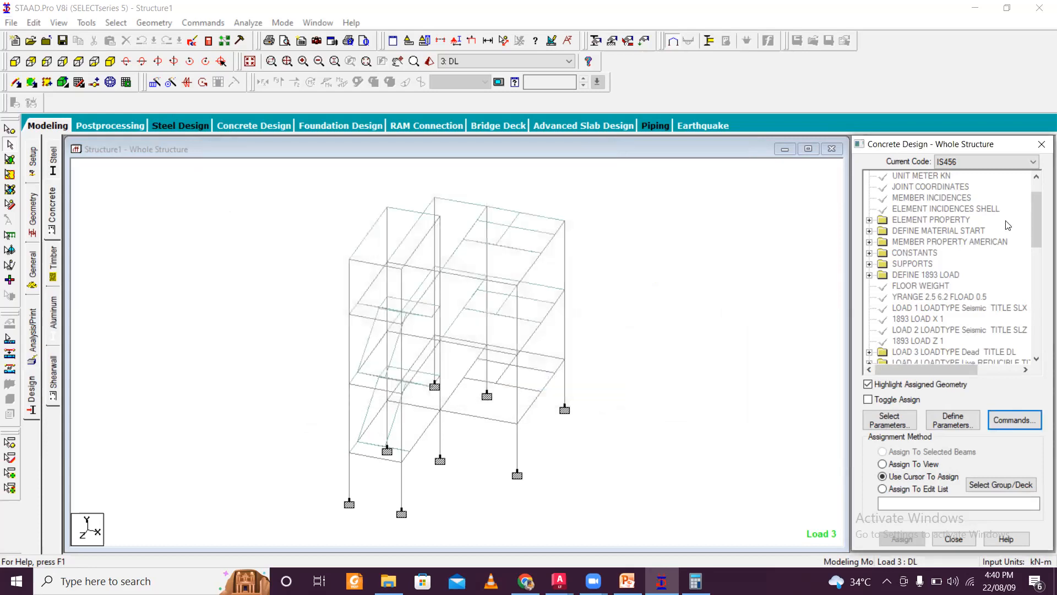
# - Assign CLEAR 0.04 to all beams and columns of the frame, selected in front view
pyautogui.moveTo(1034, 212); pyautogui.dragTo(1031, 321)
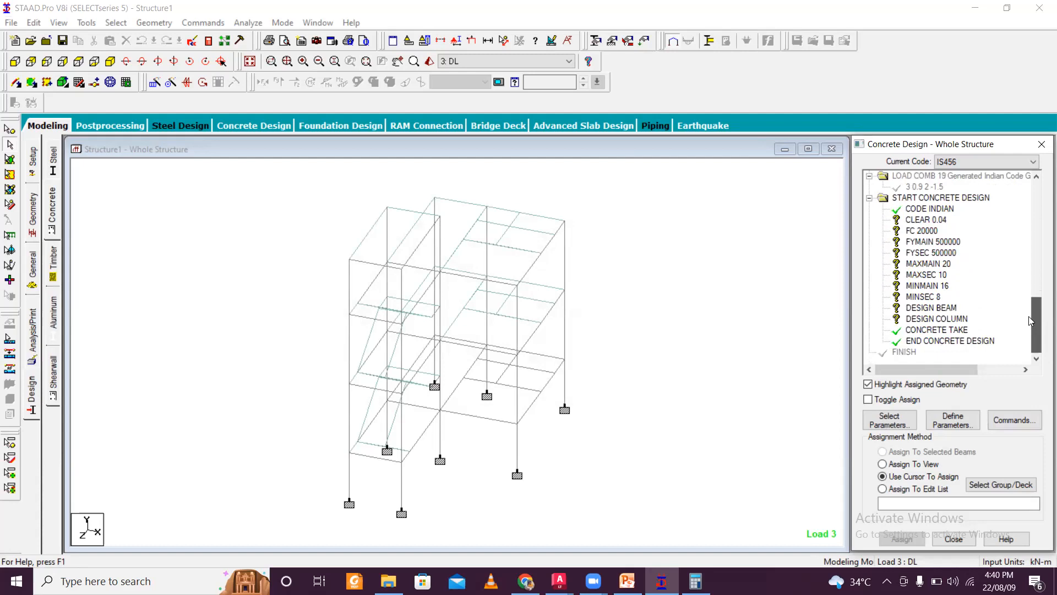
pyautogui.click(939, 220)
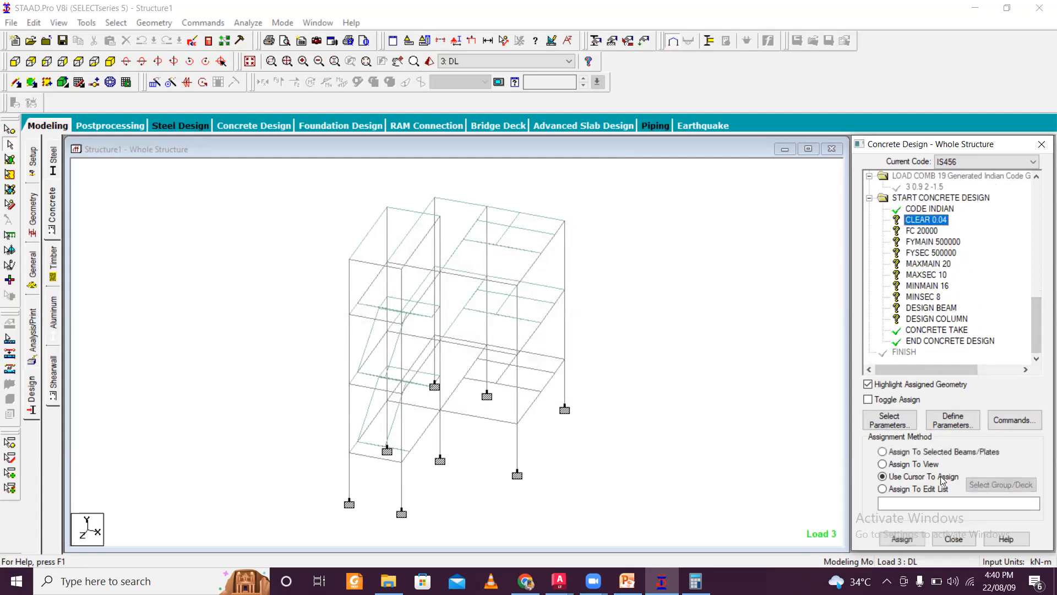
pyautogui.click(15, 61)
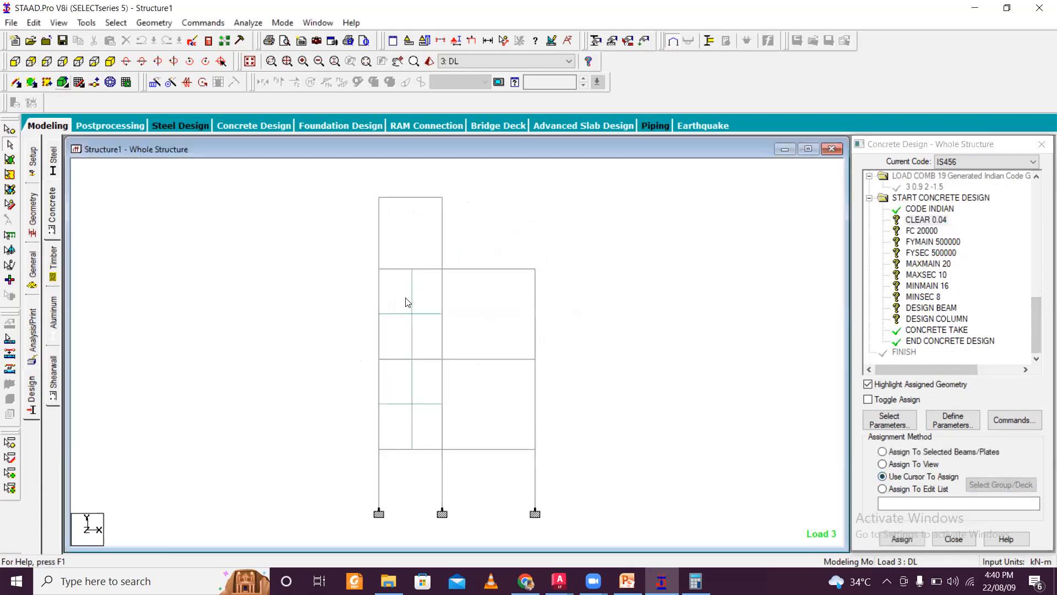
pyautogui.moveTo(366, 244); pyautogui.dragTo(474, 269)
pyautogui.keyDown('ctrl'); pyautogui.moveTo(395, 290); pyautogui.dragTo(526, 305); pyautogui.keyUp('ctrl')
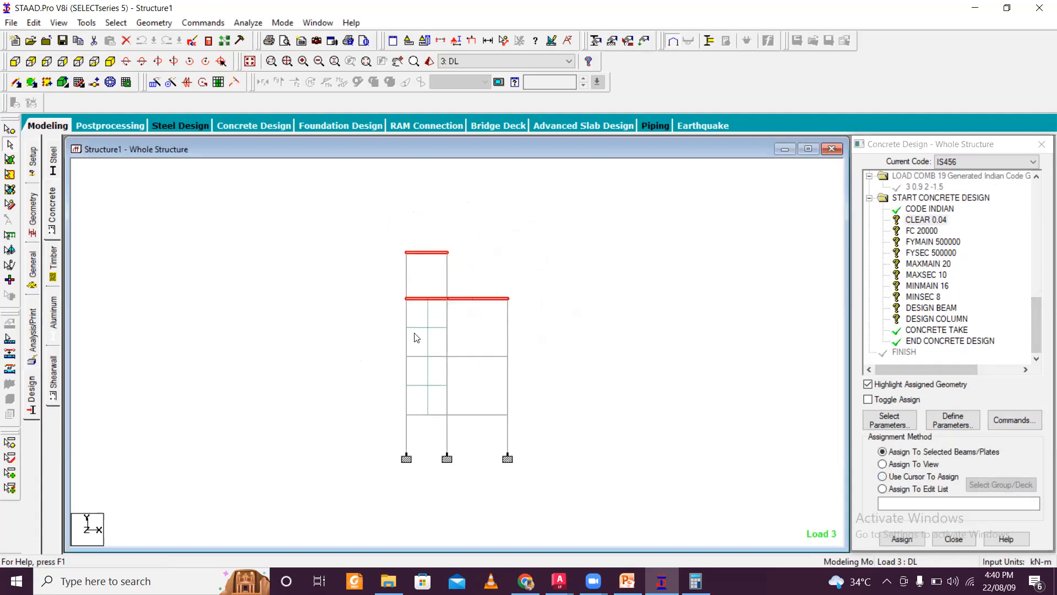
pyautogui.keyDown('ctrl'); pyautogui.moveTo(385, 370); pyautogui.dragTo(540, 355); pyautogui.keyUp('ctrl')
pyautogui.keyDown('ctrl'); pyautogui.moveTo(430, 421); pyautogui.dragTo(543, 438); pyautogui.keyUp('ctrl')
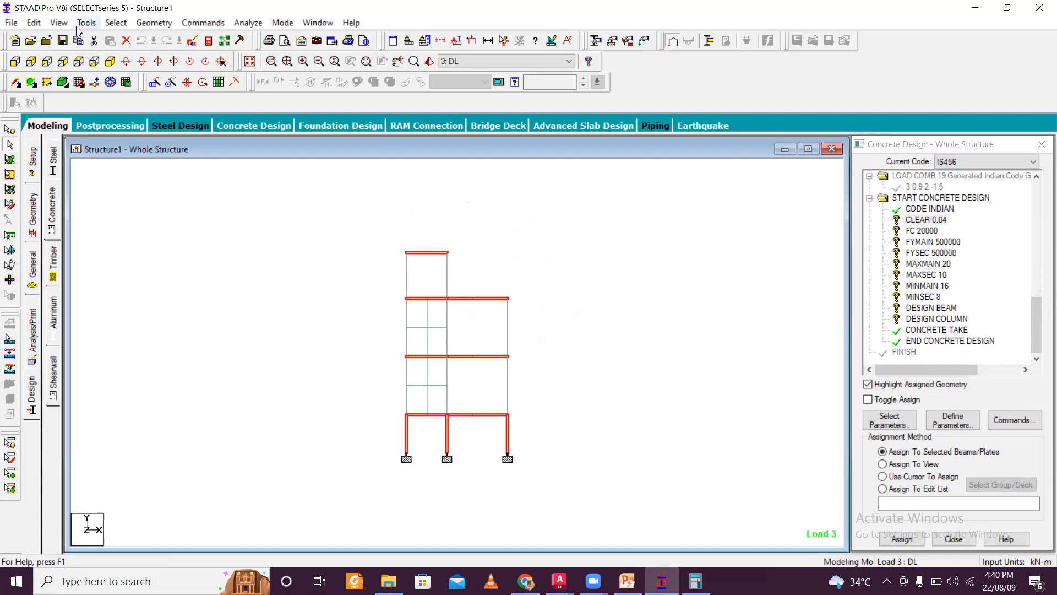
pyautogui.click(116, 22)
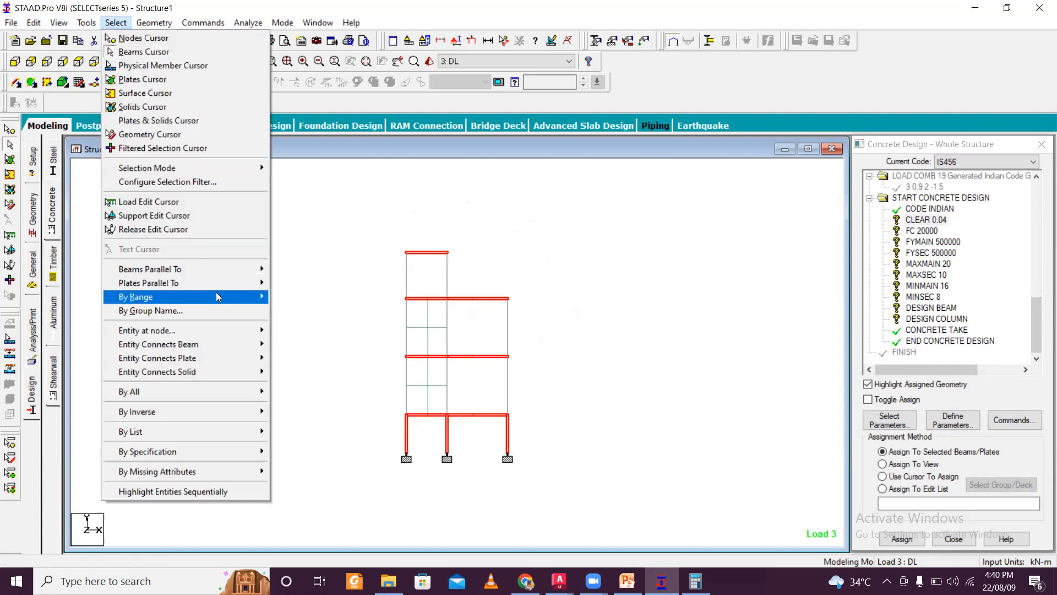
pyautogui.moveTo(225, 269)
pyautogui.click(291, 283)
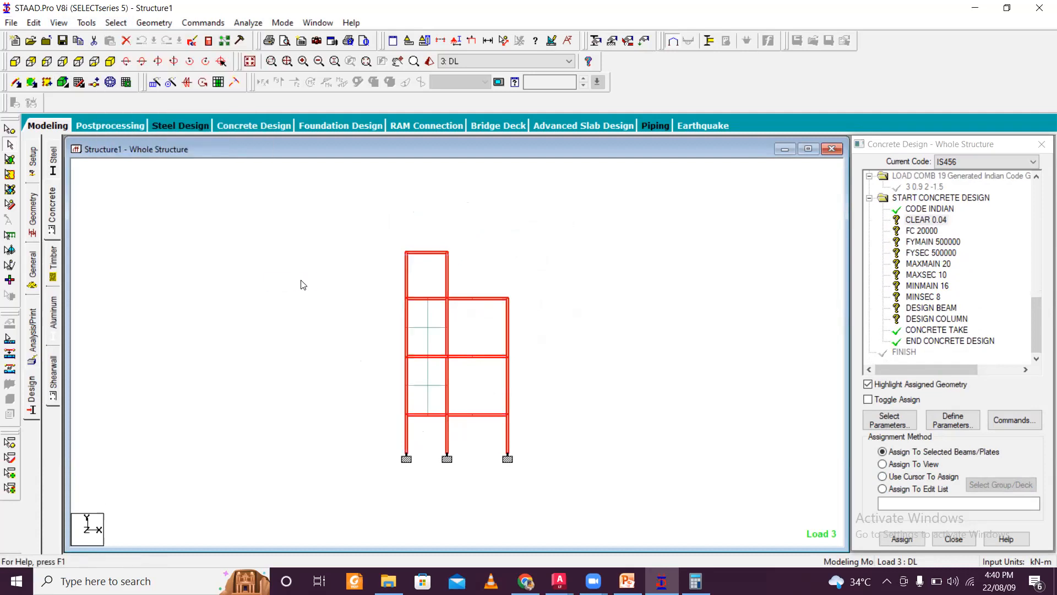
pyautogui.keyDown('ctrl'); pyautogui.click(421, 328); pyautogui.keyUp('ctrl')
pyautogui.keyDown('ctrl'); pyautogui.click(418, 385); pyautogui.keyUp('ctrl')
pyautogui.click(109, 61)
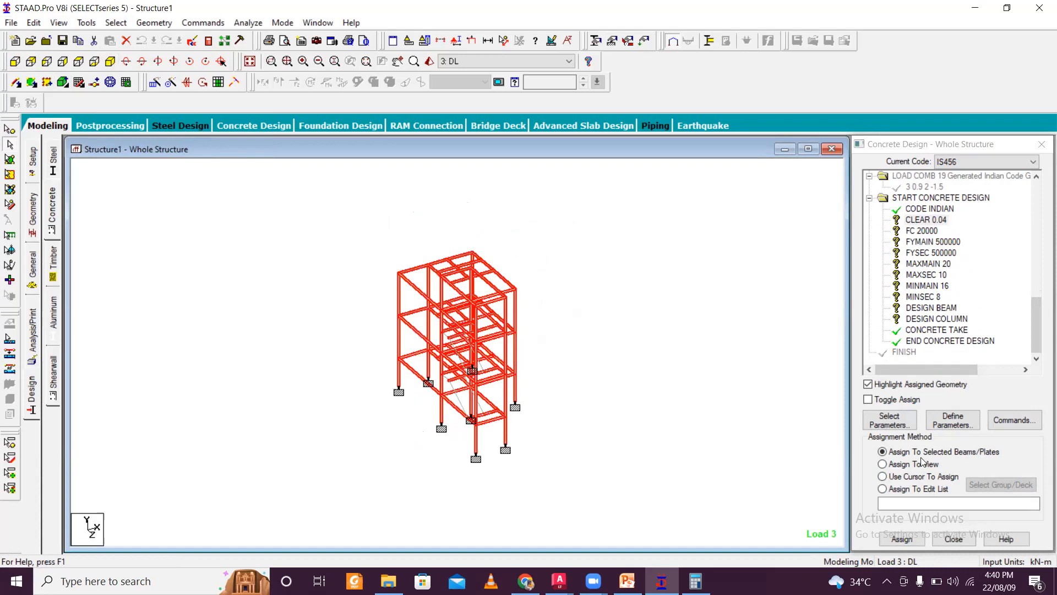
pyautogui.click(919, 539)
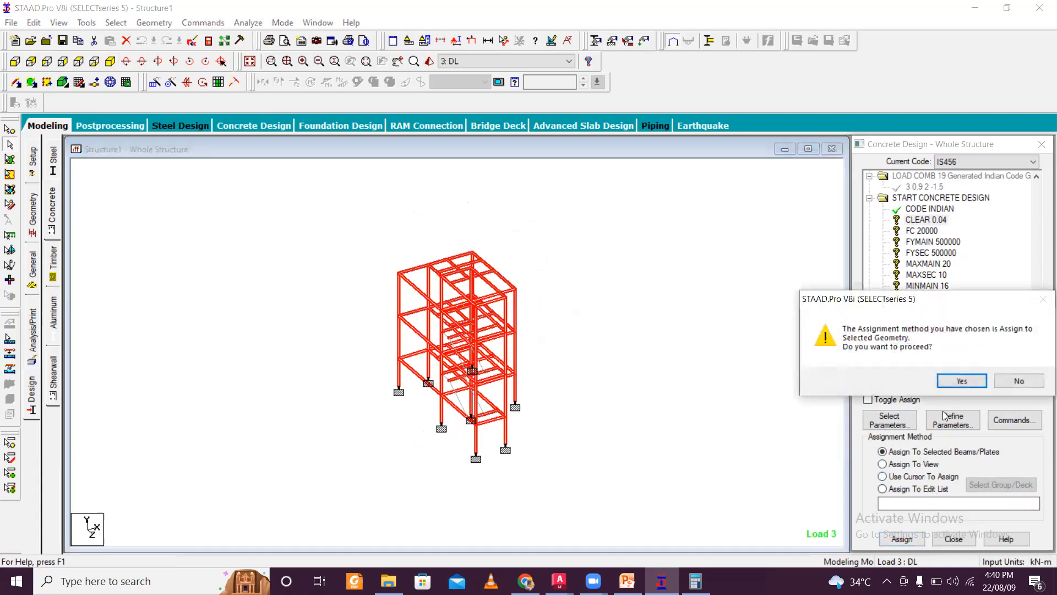
pyautogui.click(961, 380)
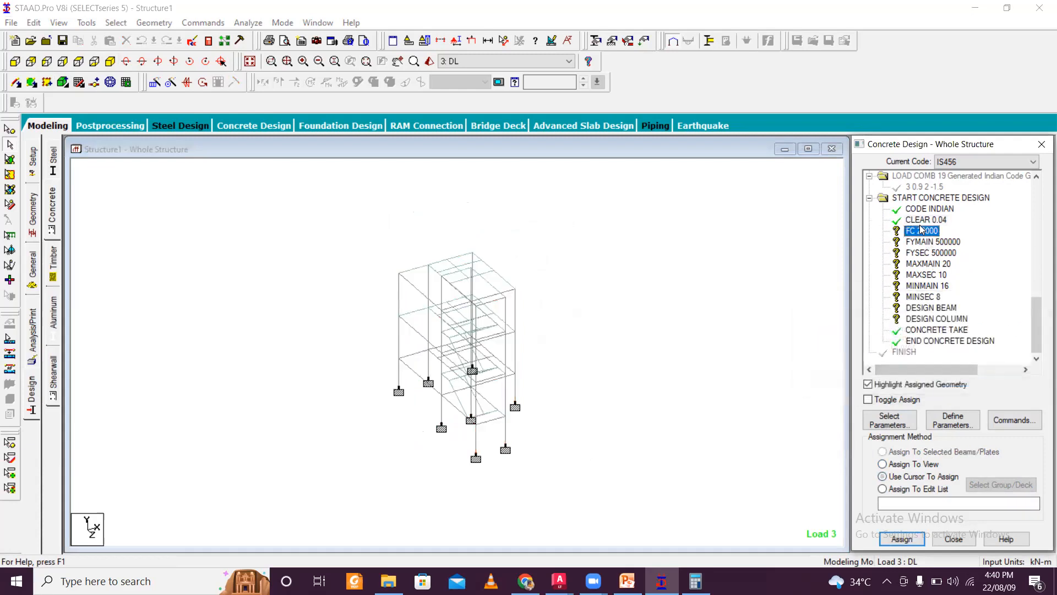
# - Assign the FC 20000 parameter to all members in the view
pyautogui.click(913, 464)
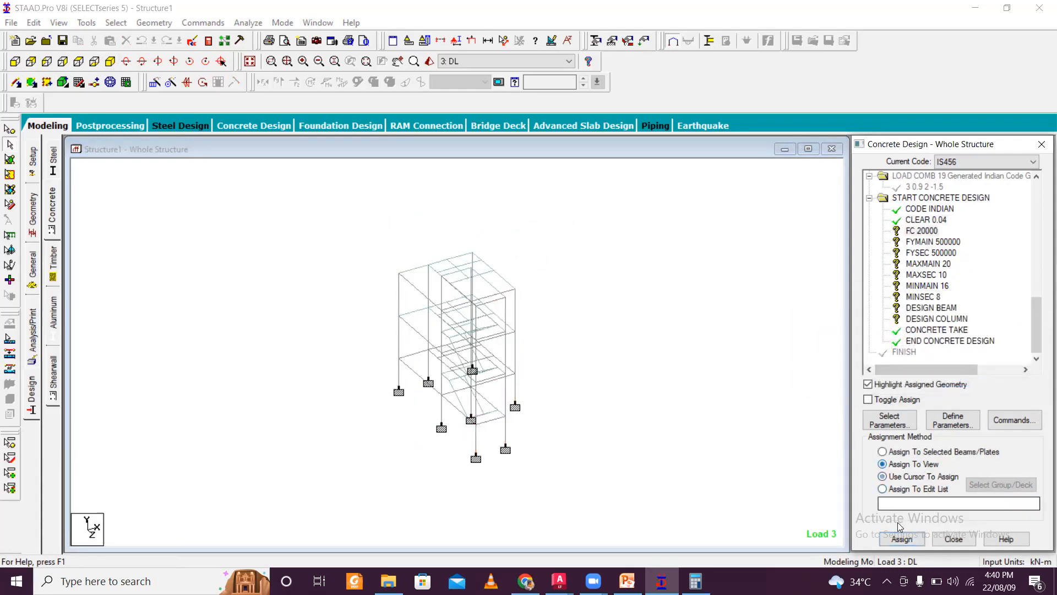
pyautogui.click(901, 538)
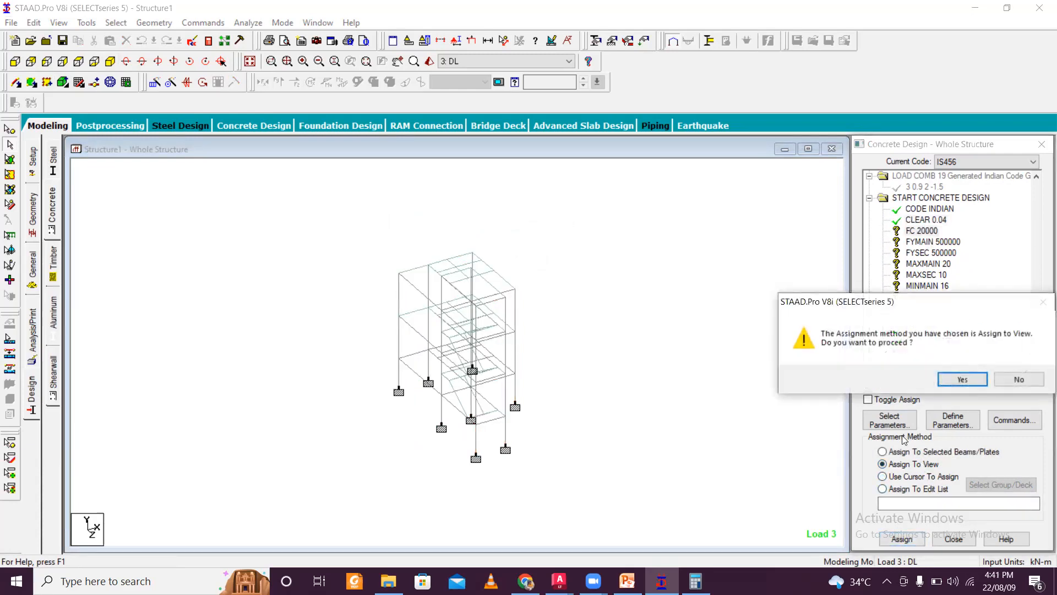
pyautogui.click(961, 379)
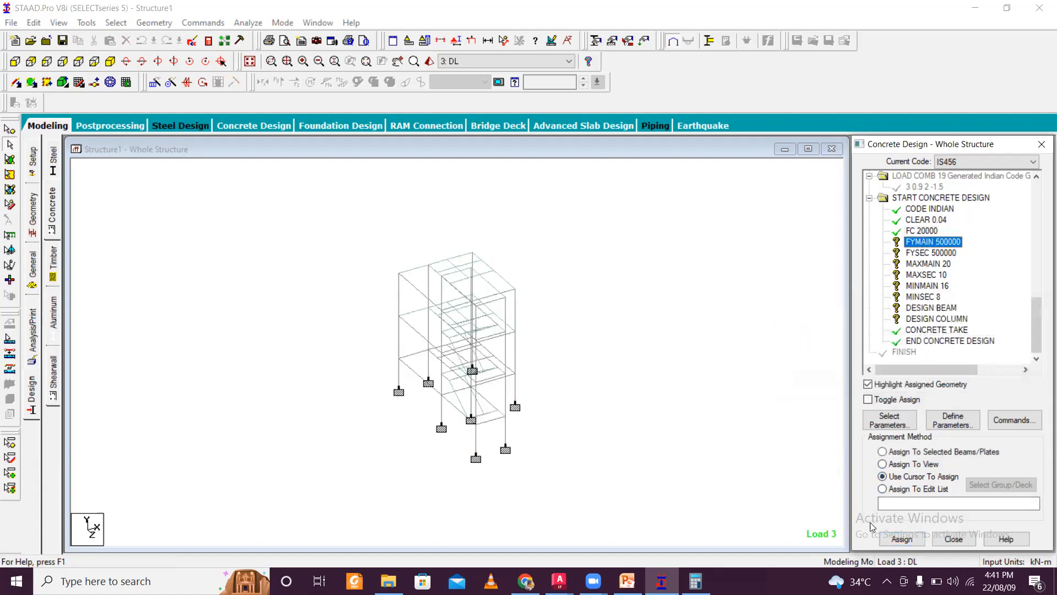
# - Assign the FYMAIN 500000 parameter to all members in the view
pyautogui.click(913, 464)
pyautogui.click(901, 538)
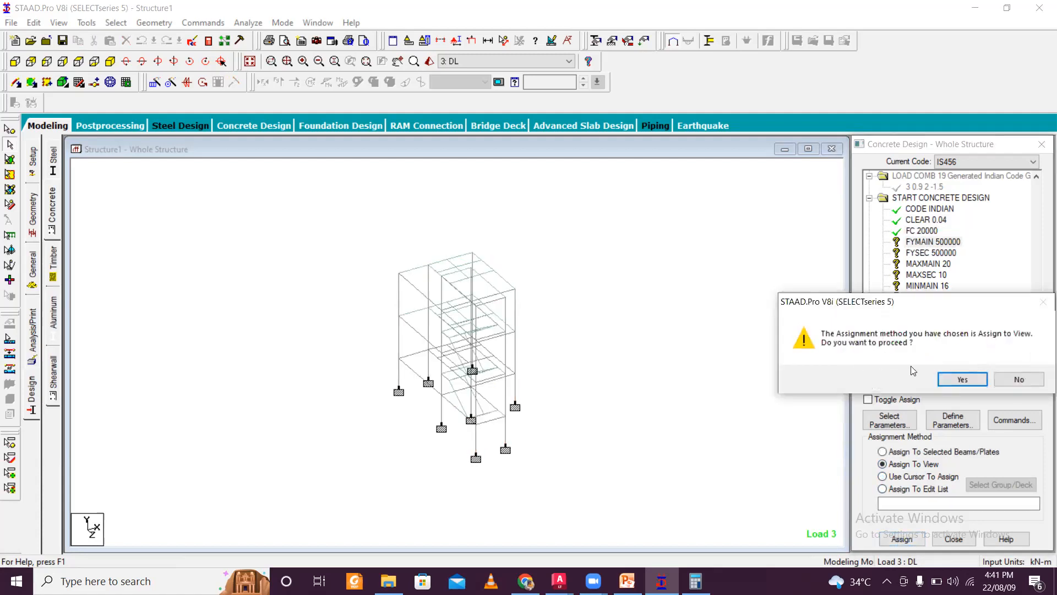
pyautogui.click(957, 379)
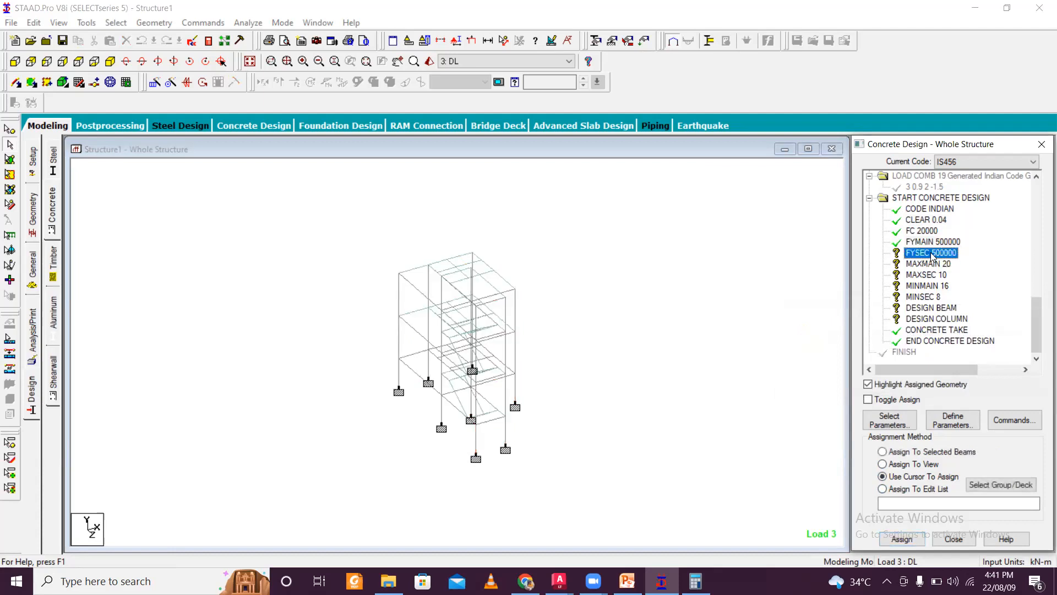
# - Assign the FYSEC 500000 parameter to all members in the view
pyautogui.click(918, 464)
pyautogui.click(900, 538)
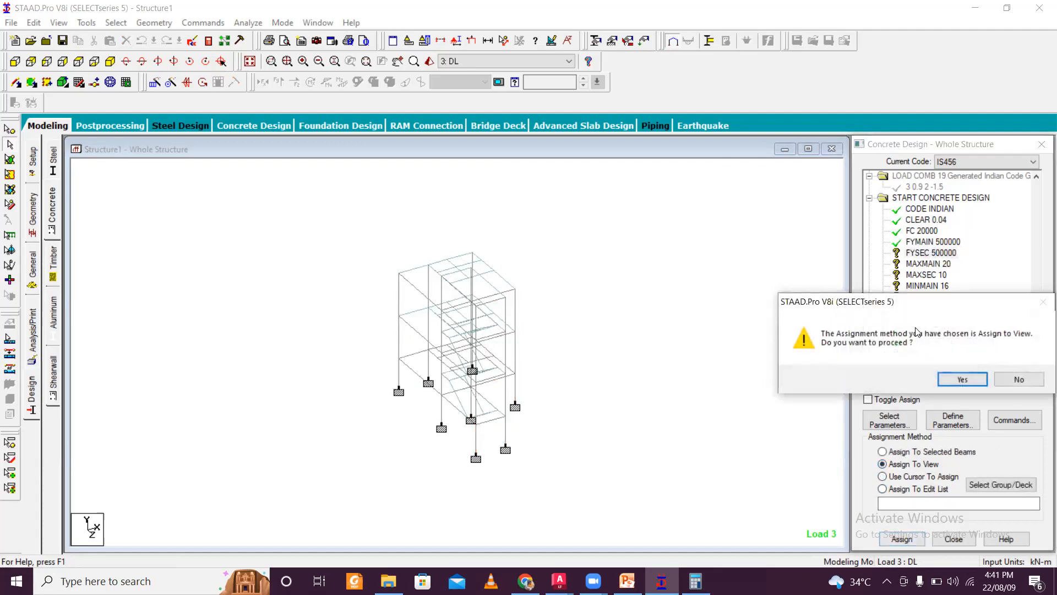
pyautogui.click(961, 380)
# - Assign the MAXMAIN 20 parameter to all members in the view
pyautogui.click(926, 266)
pyautogui.click(882, 464)
pyautogui.click(902, 538)
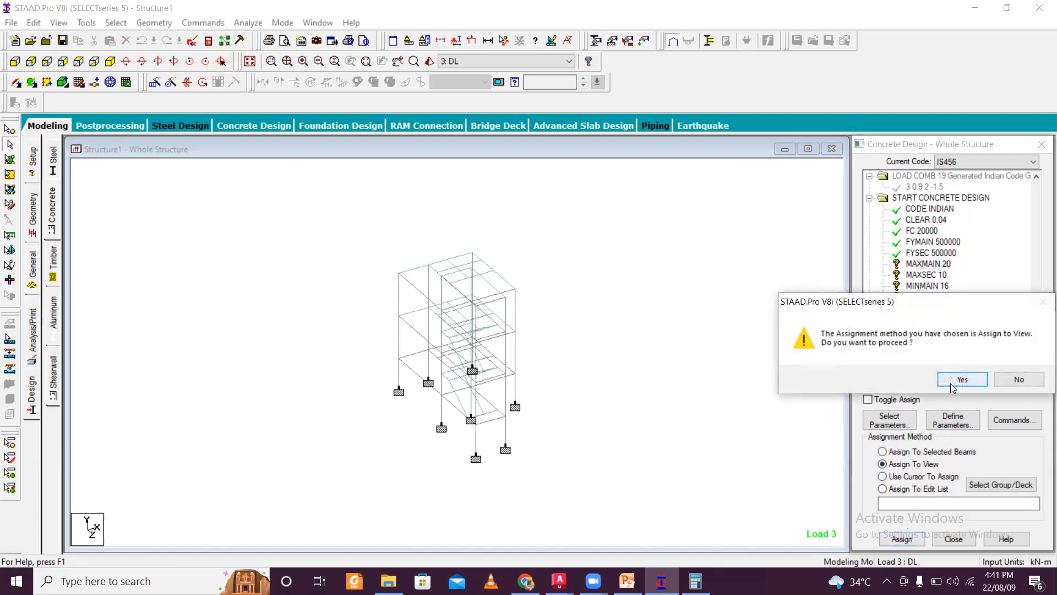
pyautogui.click(961, 379)
# - Assign the MAXSEC 10 parameter to all members in the view
pyautogui.click(927, 275)
pyautogui.click(909, 476)
pyautogui.click(883, 464)
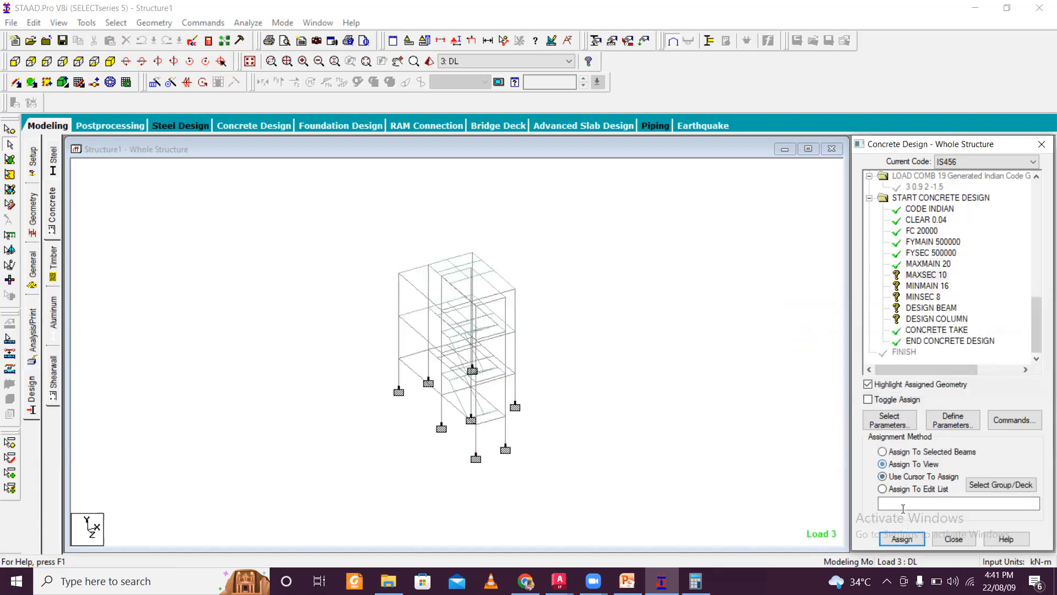
pyautogui.click(901, 539)
pyautogui.click(962, 379)
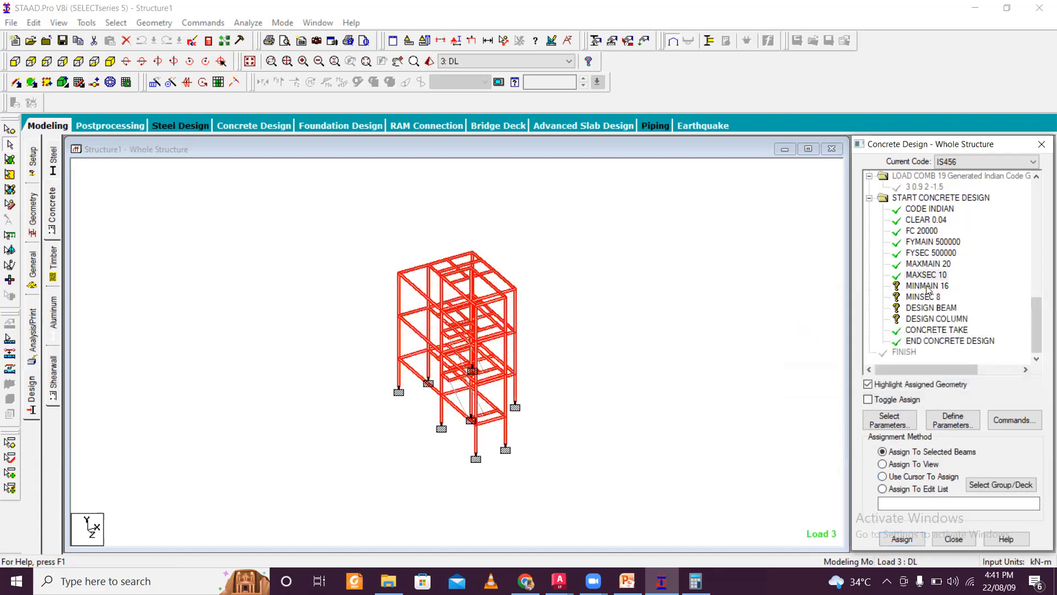
# - Assign the MINMAIN 16 parameter to all members in the view
pyautogui.click(927, 285)
pyautogui.click(917, 465)
pyautogui.click(901, 538)
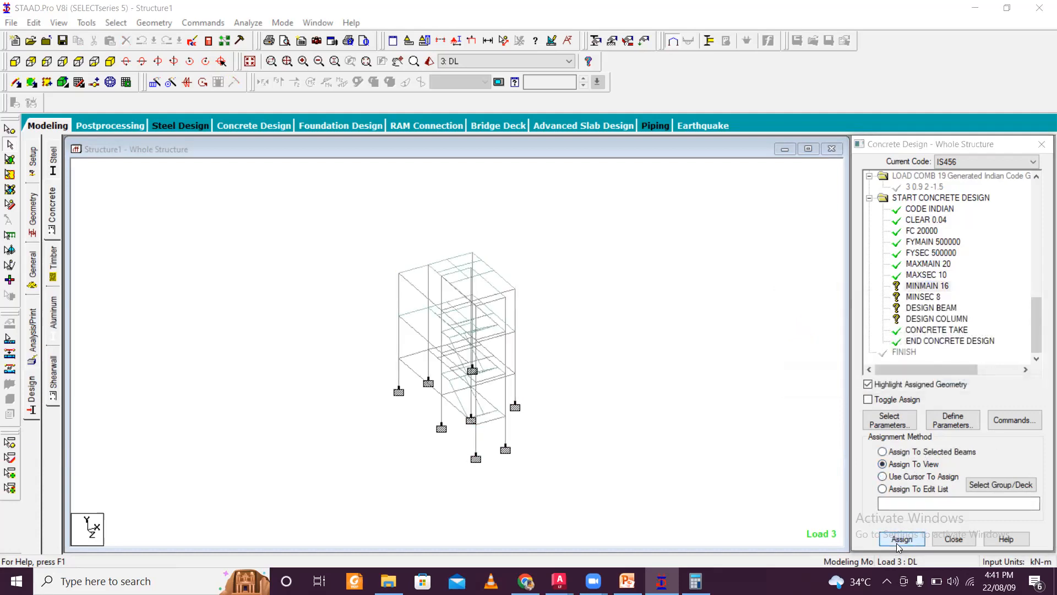
pyautogui.press('Return')
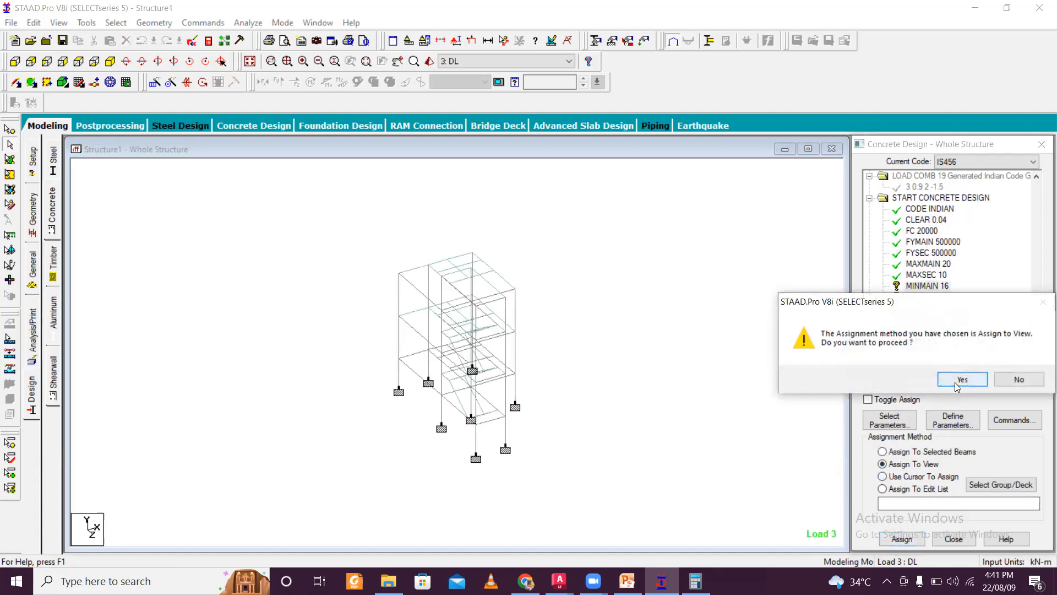
# - Assign the MINSEC 8 parameter to all members in the view
pyautogui.click(935, 296)
pyautogui.click(913, 476)
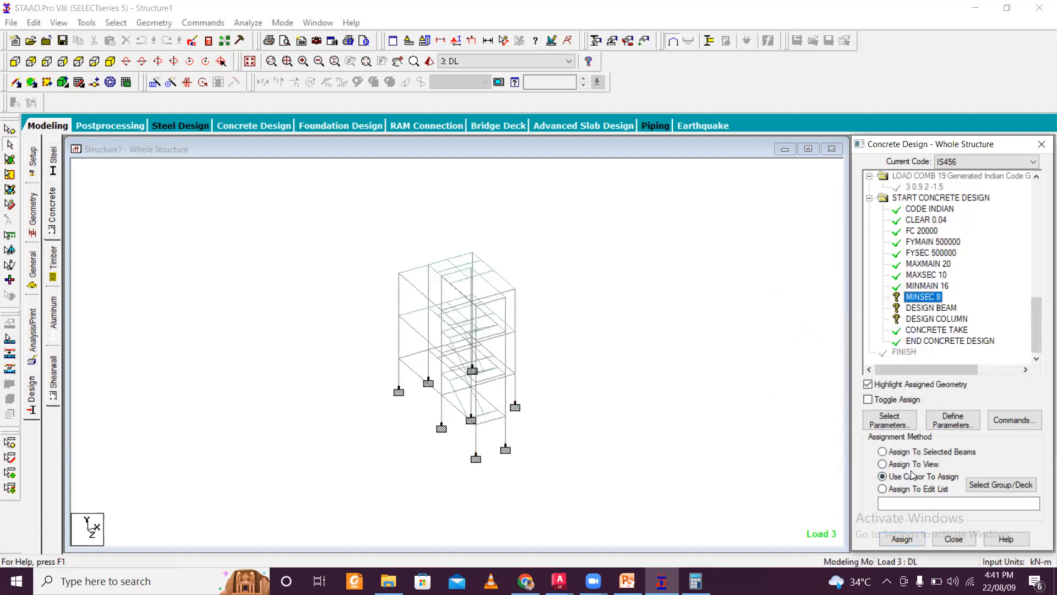
pyautogui.click(916, 465)
pyautogui.click(902, 538)
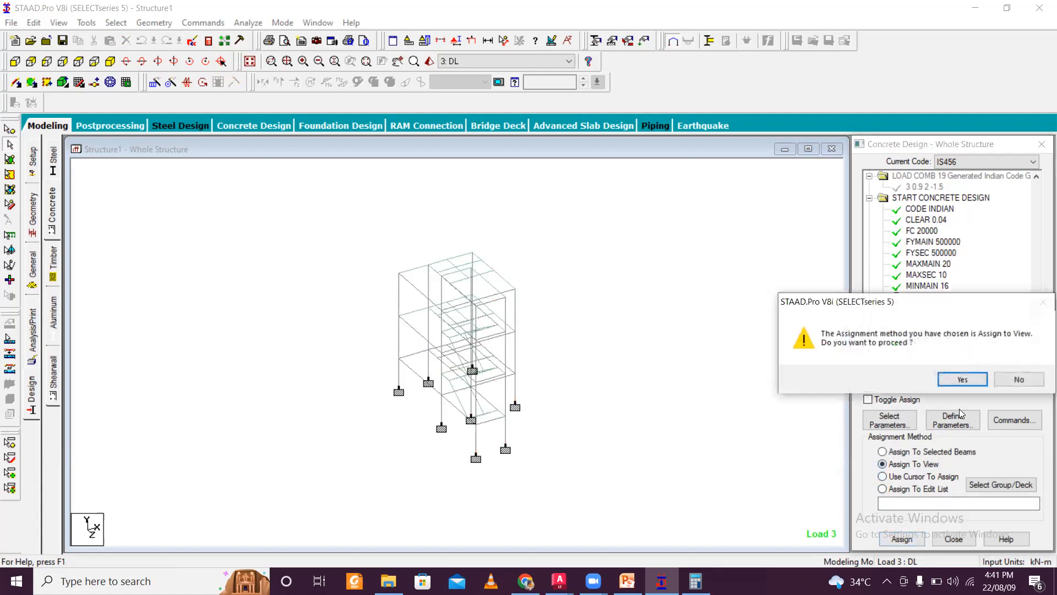
pyautogui.click(962, 380)
# - Select all horizontal beams of every floor in the front elevation and assign the DESIGN BEAM command to them
pyautogui.click(930, 307)
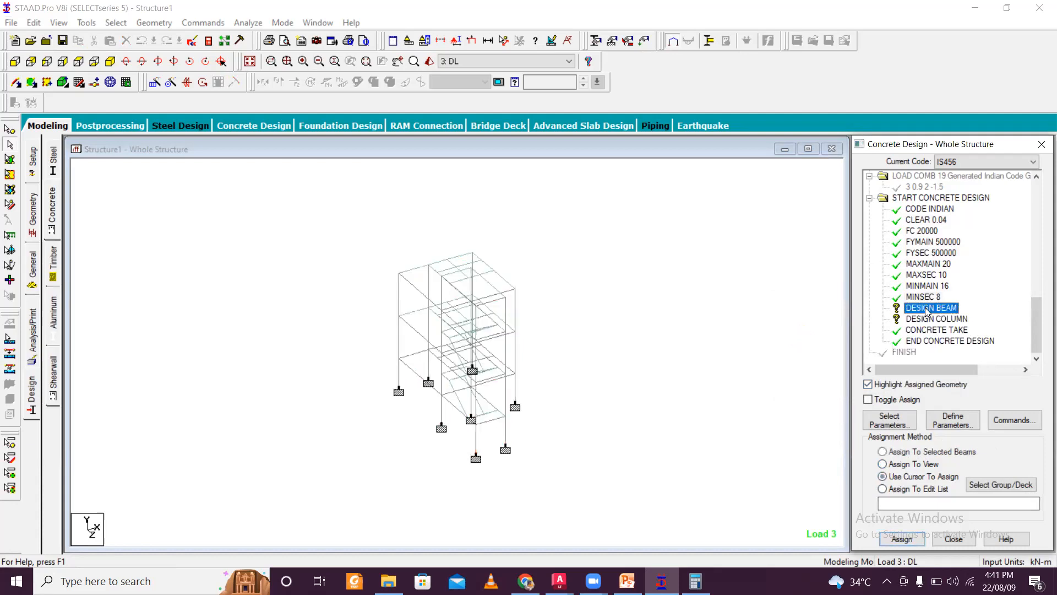
pyautogui.click(14, 61)
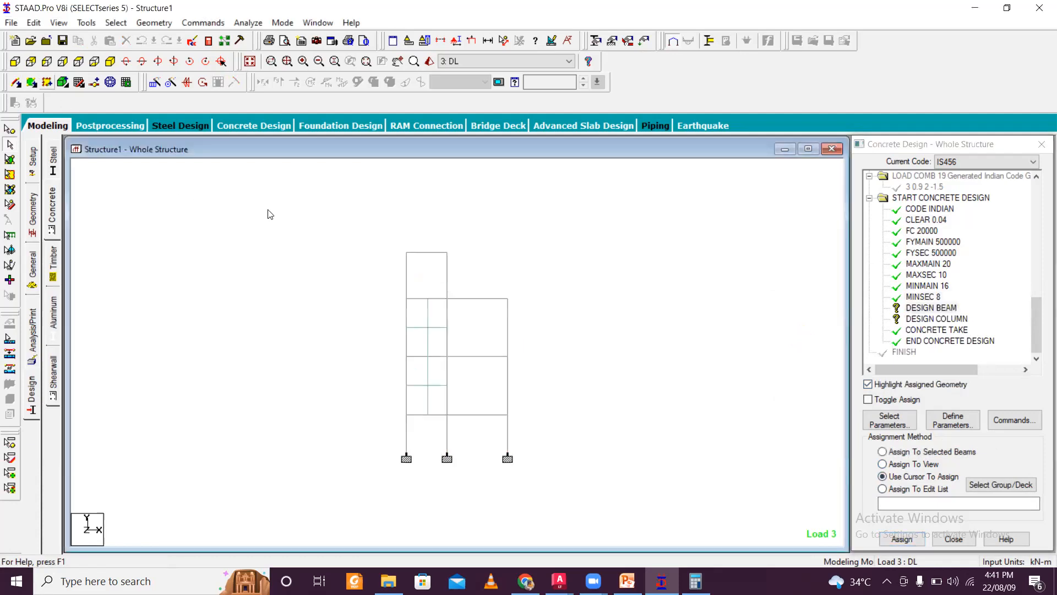
pyautogui.moveTo(378, 243); pyautogui.dragTo(509, 267)
pyautogui.keyDown('ctrl'); pyautogui.moveTo(368, 291); pyautogui.dragTo(564, 317); pyautogui.keyUp('ctrl')
pyautogui.keyDown('ctrl'); pyautogui.moveTo(388, 353); pyautogui.dragTo(538, 379); pyautogui.keyUp('ctrl')
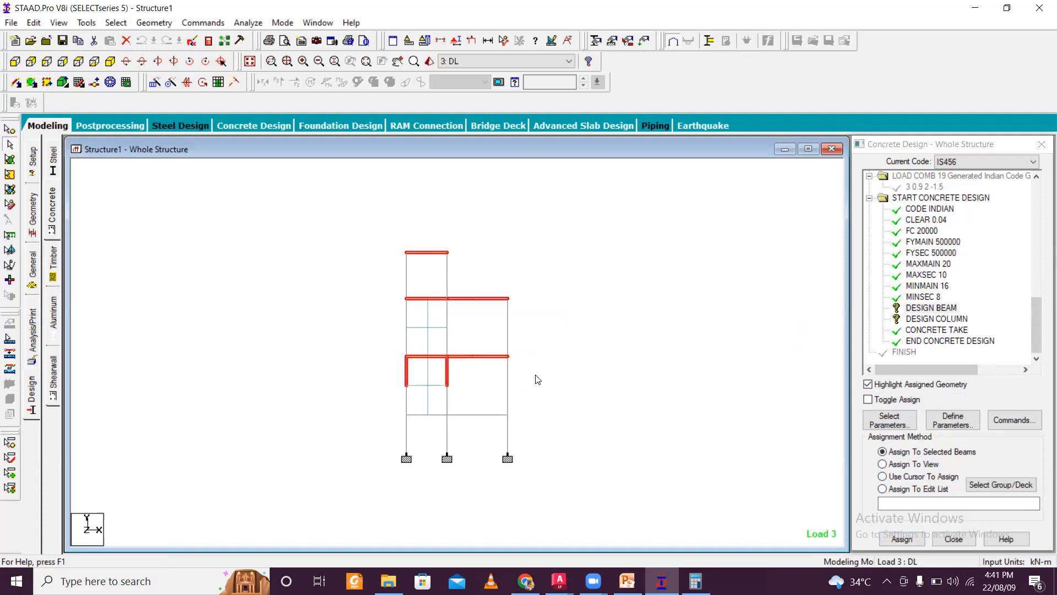
pyautogui.keyDown('ctrl'); pyautogui.moveTo(408, 408); pyautogui.dragTo(561, 428); pyautogui.keyUp('ctrl')
pyautogui.keyDown('ctrl'); pyautogui.click(406, 378); pyautogui.keyUp('ctrl')
pyautogui.keyDown('ctrl'); pyautogui.click(448, 377); pyautogui.keyUp('ctrl')
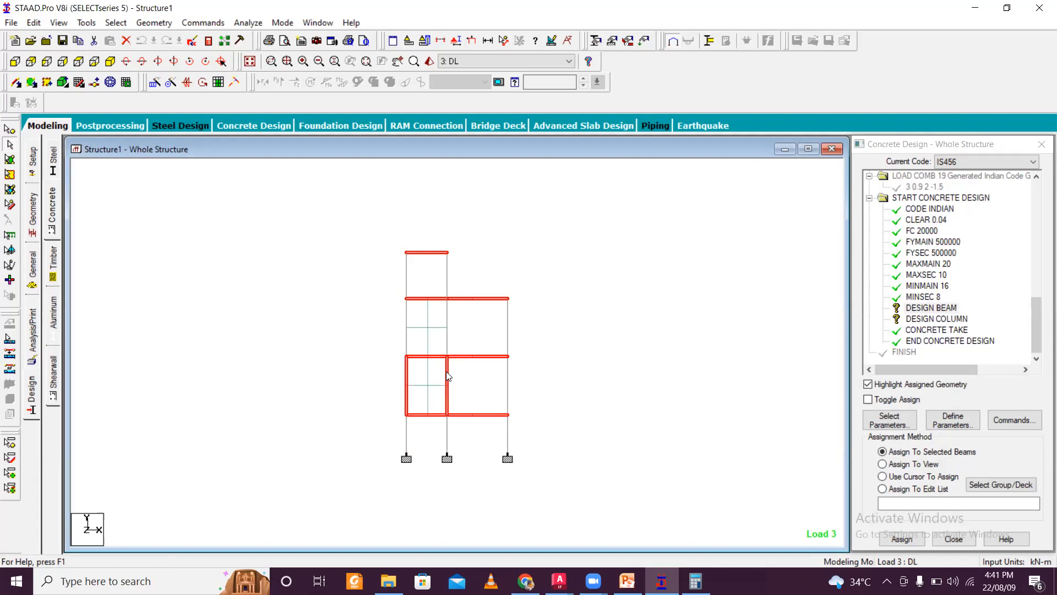
pyautogui.keyDown('ctrl'); pyautogui.click(410, 375); pyautogui.keyUp('ctrl')
pyautogui.keyDown('ctrl'); pyautogui.click(448, 391); pyautogui.keyUp('ctrl')
pyautogui.click(509, 344)
pyautogui.moveTo(377, 247); pyautogui.dragTo(475, 266)
pyautogui.keyDown('ctrl'); pyautogui.moveTo(389, 292); pyautogui.dragTo(527, 309); pyautogui.keyUp('ctrl')
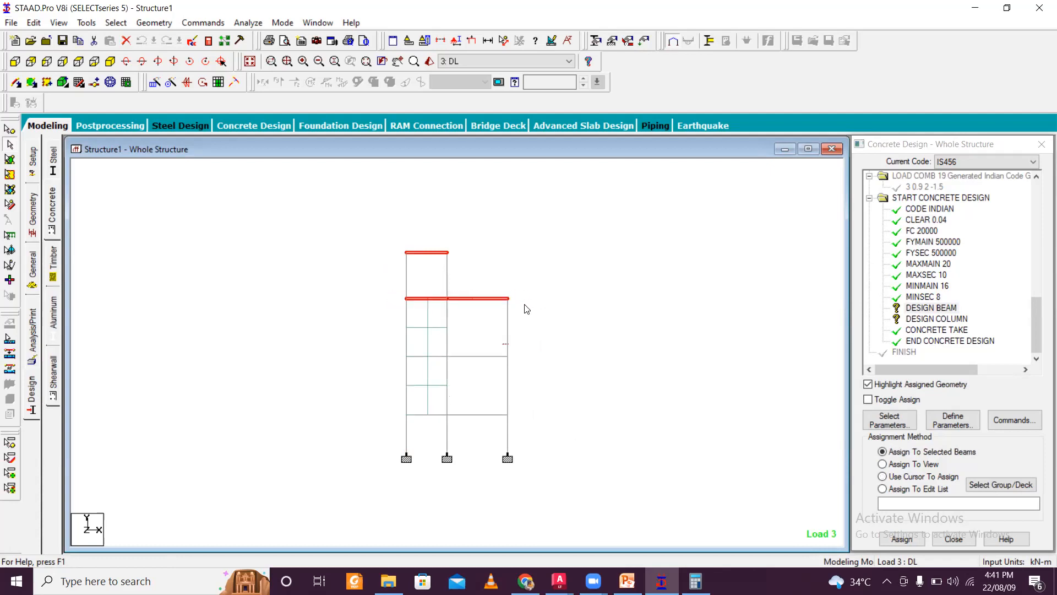
pyautogui.keyDown('ctrl'); pyautogui.moveTo(390, 351); pyautogui.dragTo(521, 370); pyautogui.keyUp('ctrl')
pyautogui.keyDown('ctrl'); pyautogui.moveTo(387, 412); pyautogui.dragTo(555, 430); pyautogui.keyUp('ctrl')
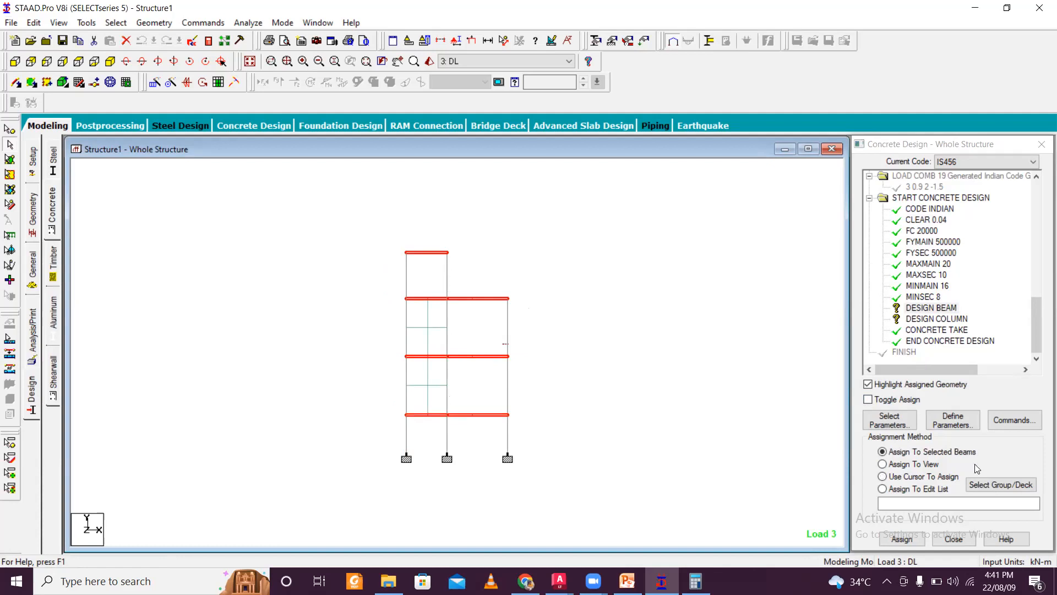
pyautogui.click(908, 540)
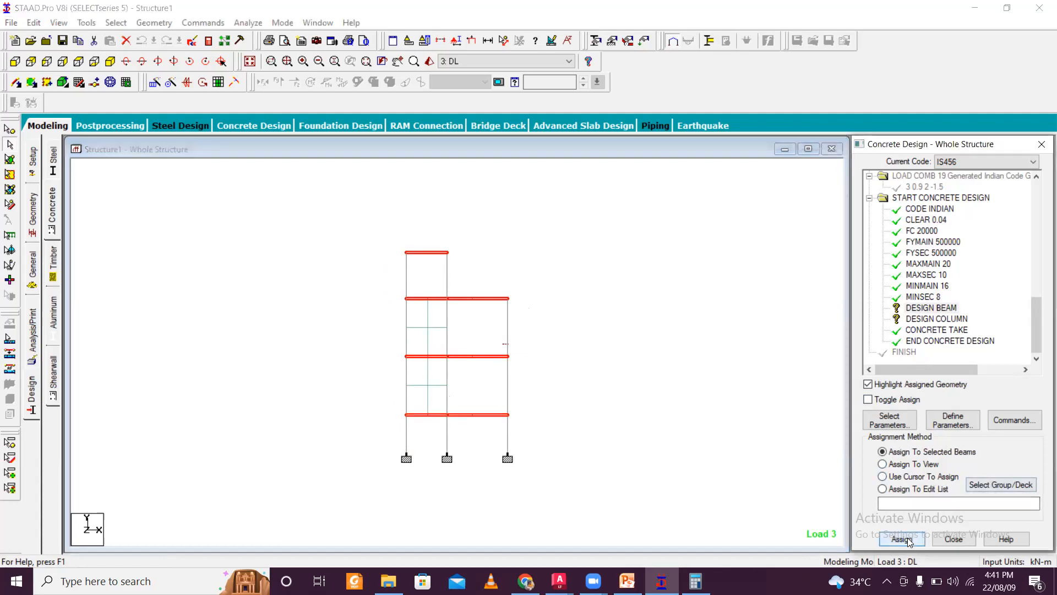
pyautogui.click(942, 381)
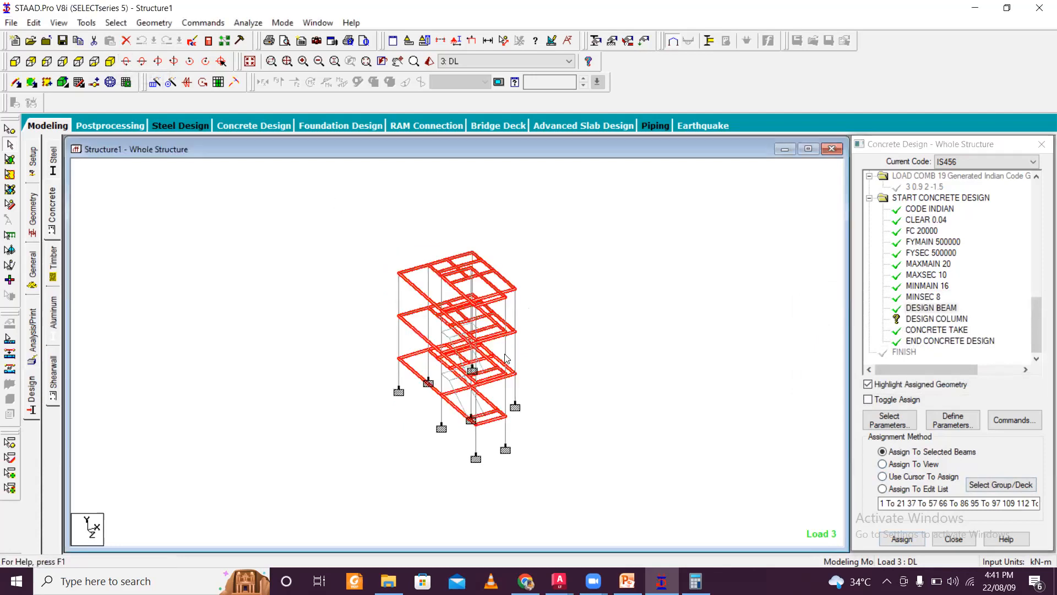
# - Select the two remaining staircase landing beams and assign the DESIGN BEAM command to them
pyautogui.scroll(4, 518, 419)
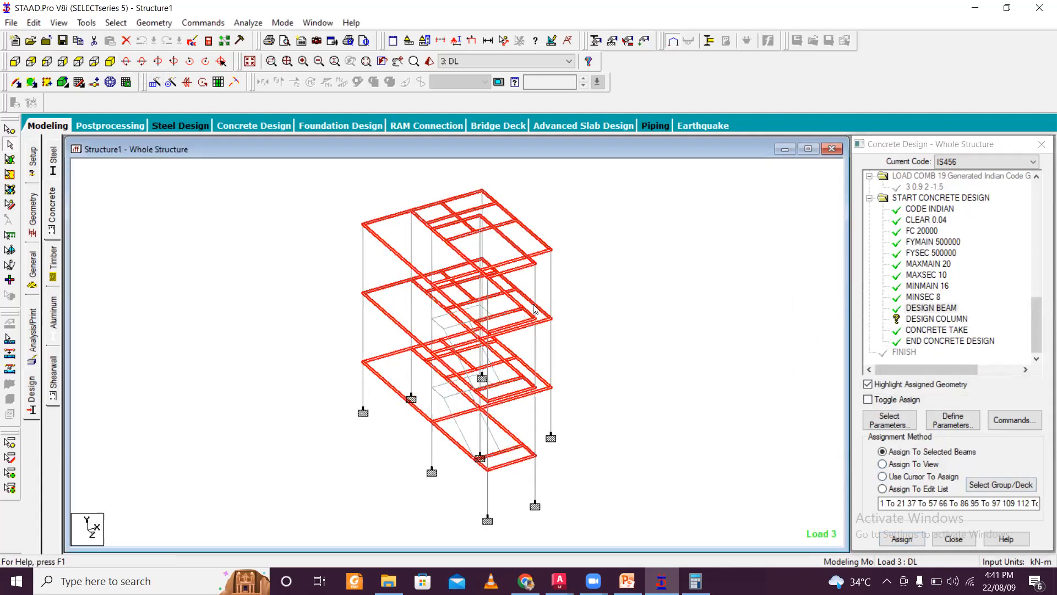
pyautogui.click(613, 304)
pyautogui.scroll(3, 522, 403)
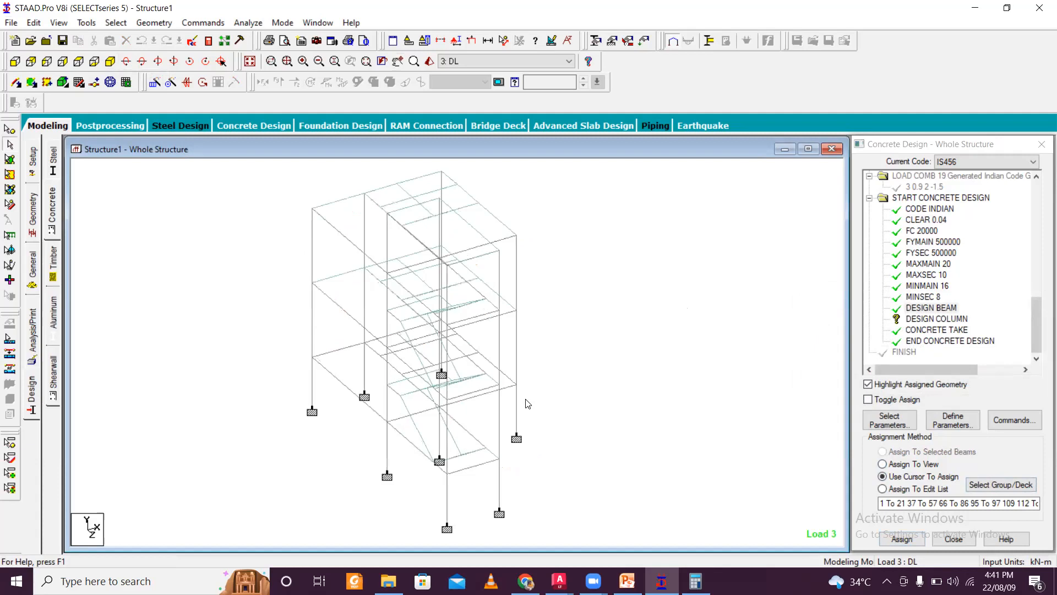
pyautogui.click(944, 309)
pyautogui.scroll(2, 488, 412)
pyautogui.click(467, 393)
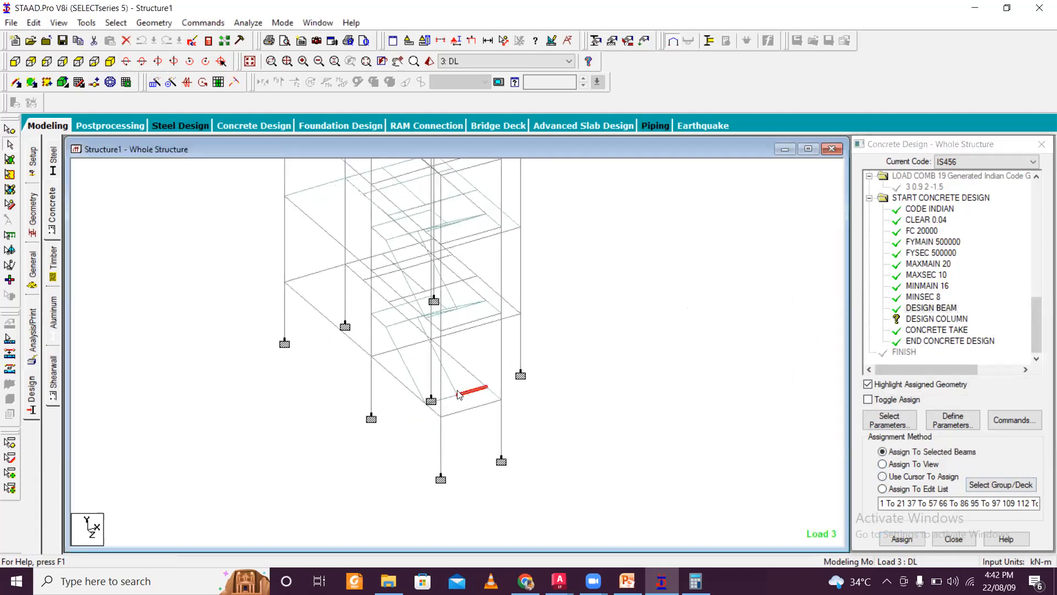
pyautogui.click(564, 375)
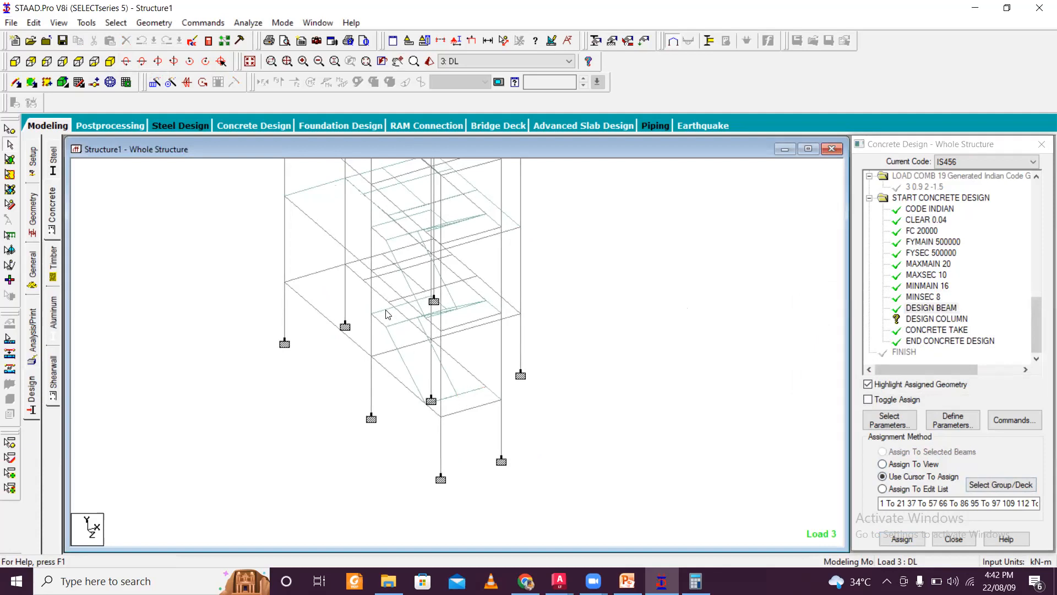
pyautogui.click(388, 313)
pyautogui.moveTo(386, 301); pyautogui.dragTo(407, 372, button='middle')
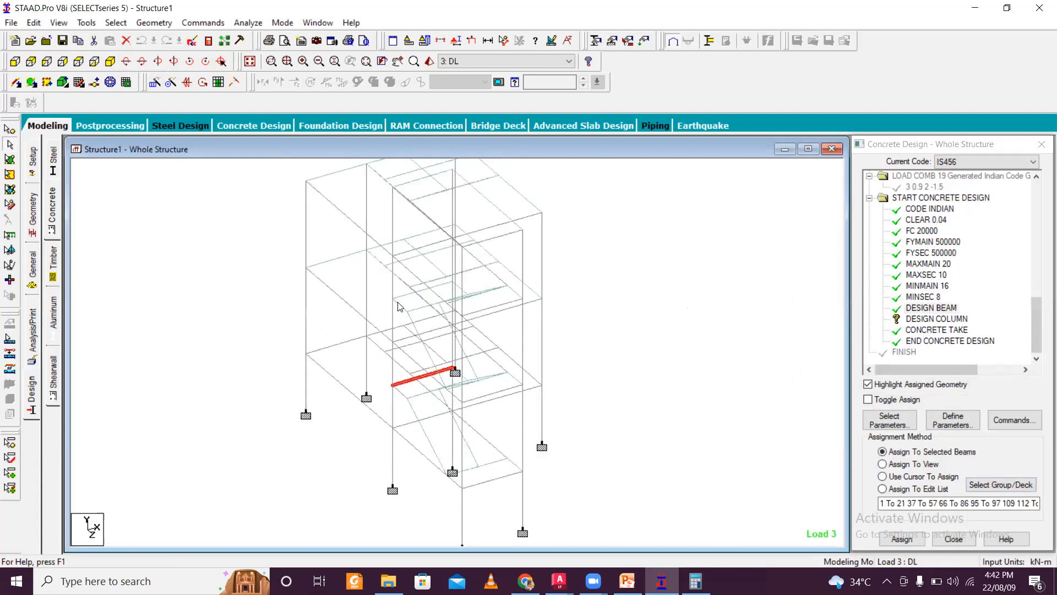
pyautogui.keyDown('ctrl'); pyautogui.click(409, 297); pyautogui.keyUp('ctrl')
pyautogui.scroll(-1, 452, 282)
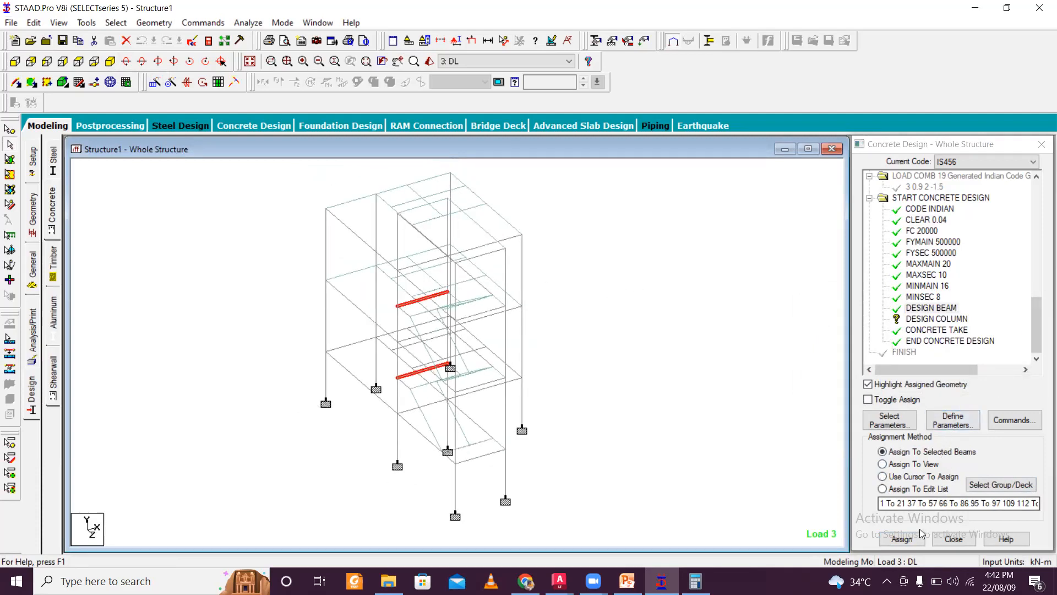
pyautogui.click(903, 540)
pyautogui.click(959, 379)
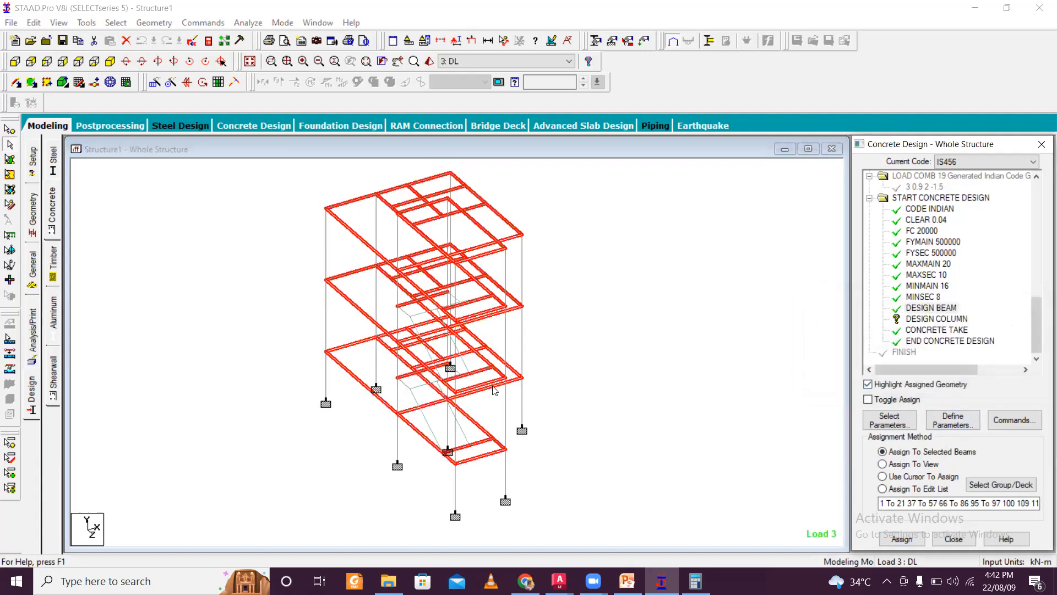
# - Select all vertical members parallel to Y and assign the DESIGN COLUMN command to them
pyautogui.click(937, 319)
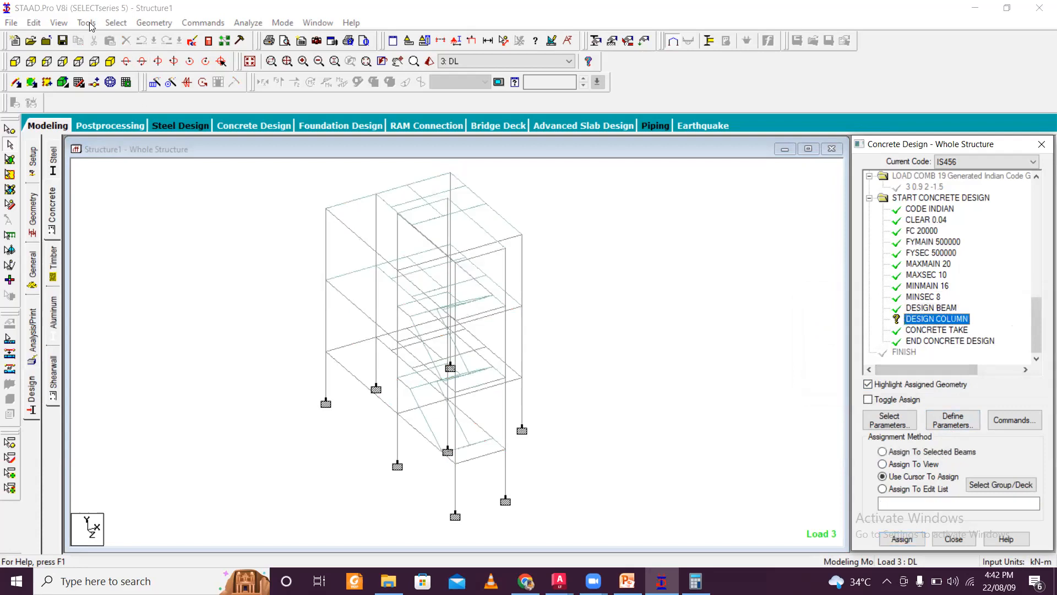
pyautogui.click(115, 23)
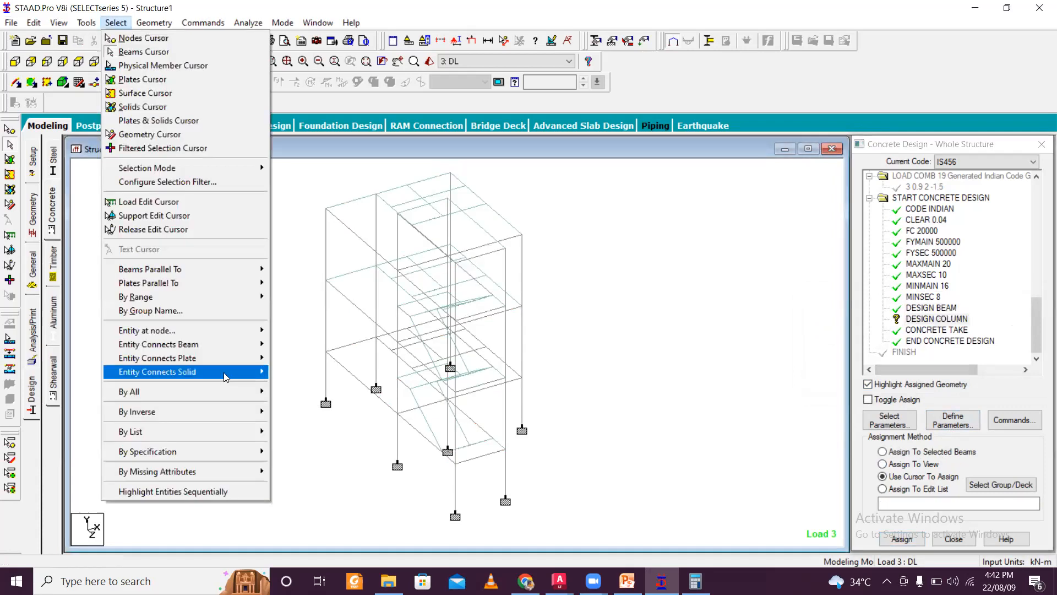
pyautogui.moveTo(236, 270)
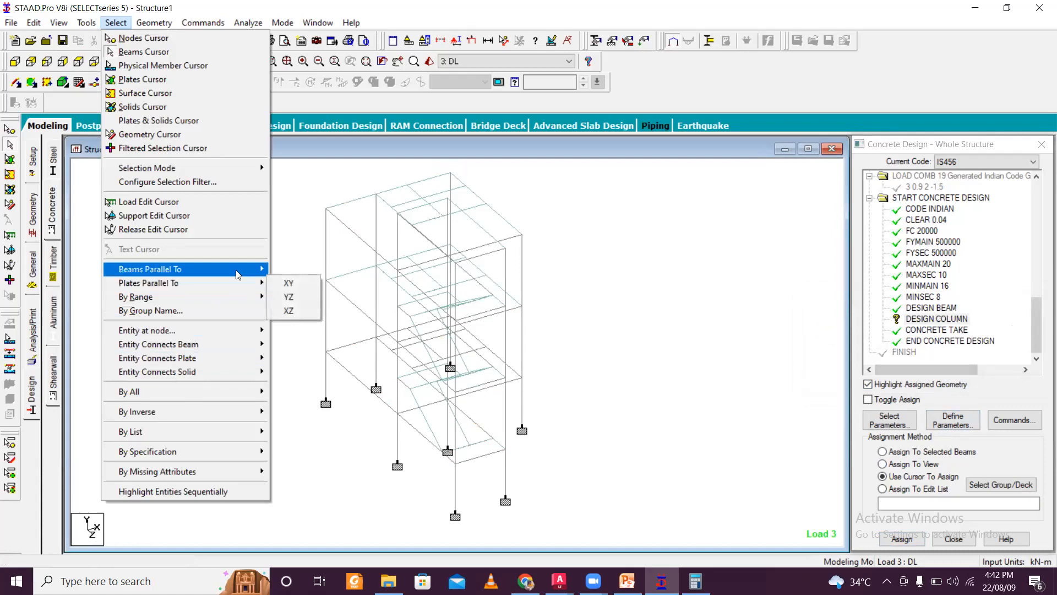
pyautogui.click(287, 283)
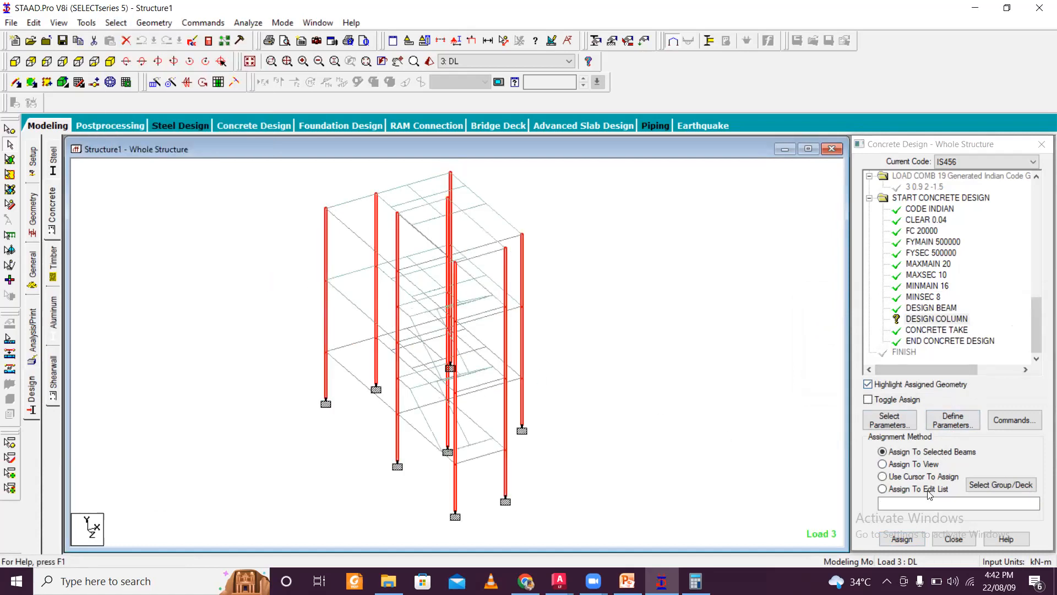
pyautogui.click(902, 539)
pyautogui.click(961, 380)
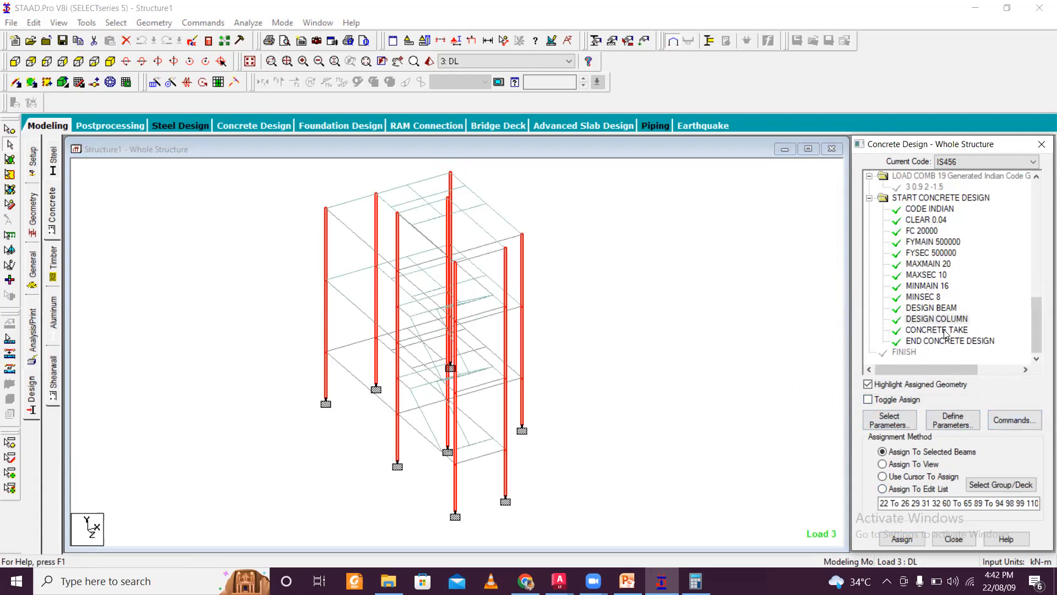
# - Add a Perform Analysis command with the print option All
pyautogui.click(35, 337)
pyautogui.click(465, 327)
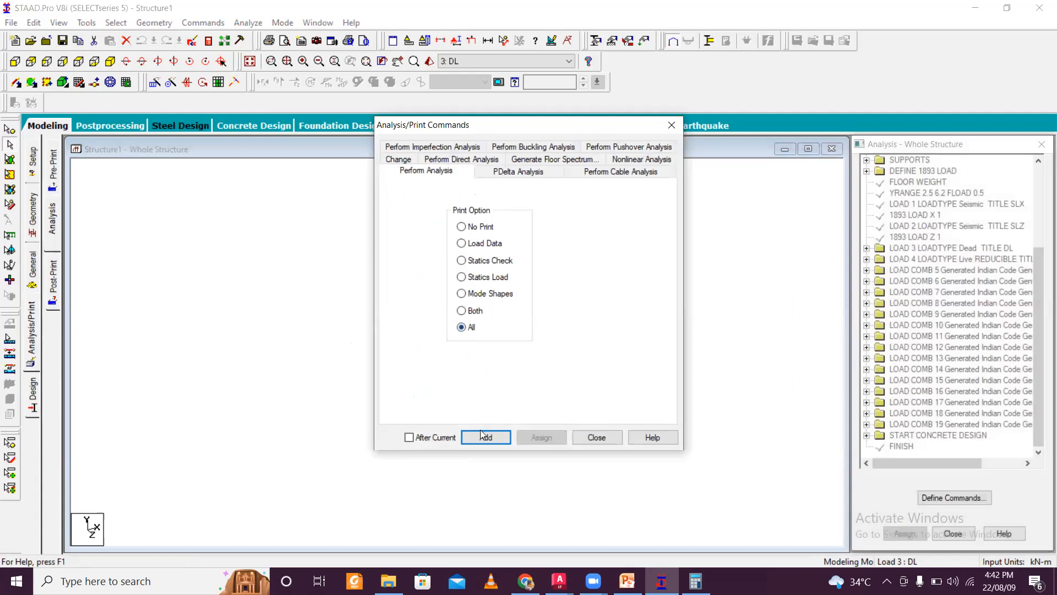
pyautogui.click(483, 435)
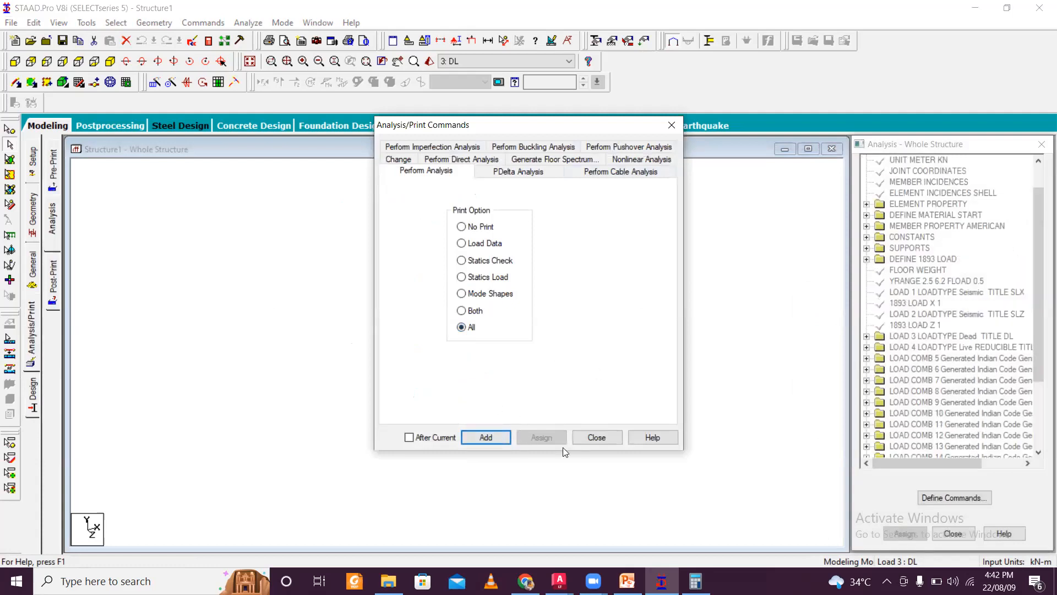
pyautogui.click(602, 442)
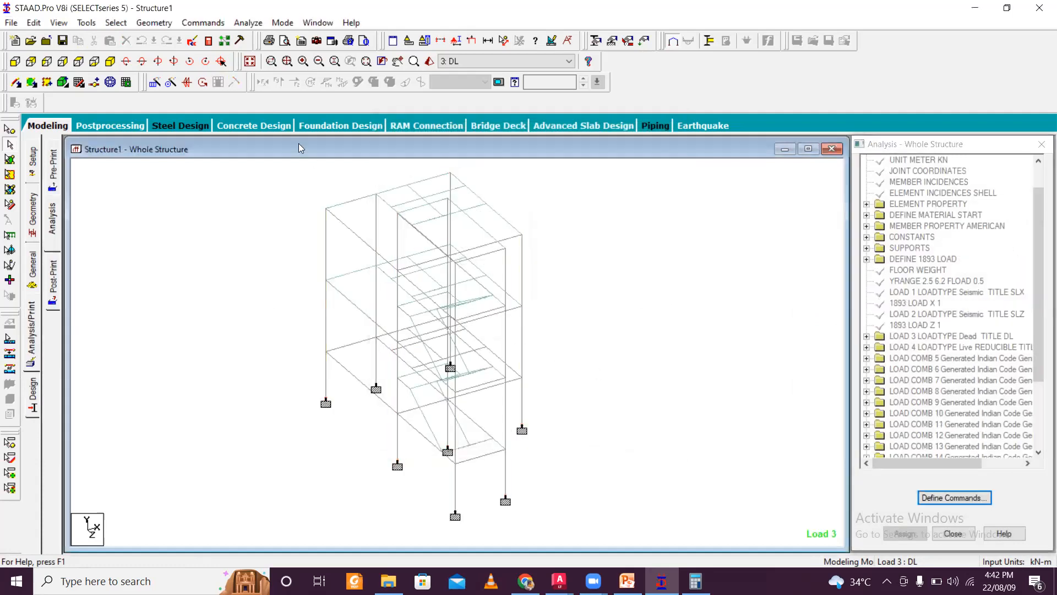
# - Run the analysis and choose to view the output file when it finishes
pyautogui.click(248, 22)
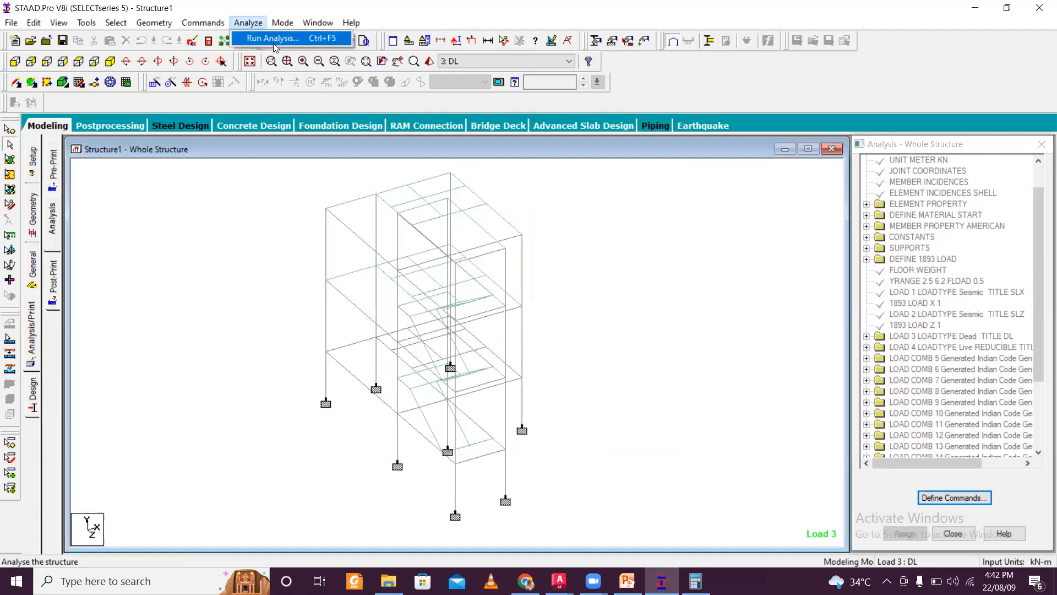
pyautogui.click(278, 39)
pyautogui.click(433, 308)
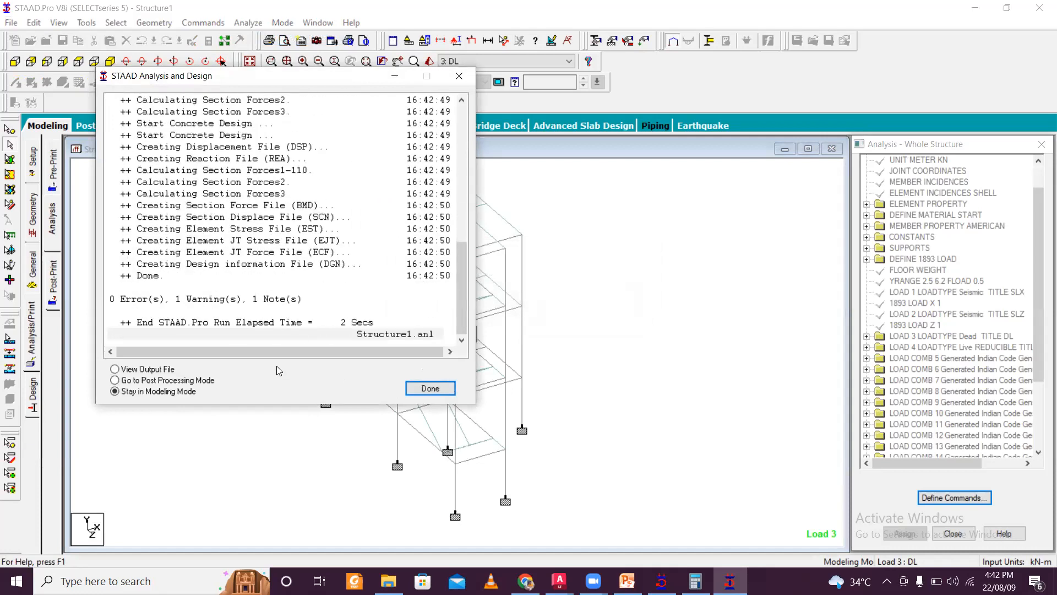
pyautogui.click(156, 369)
pyautogui.click(427, 389)
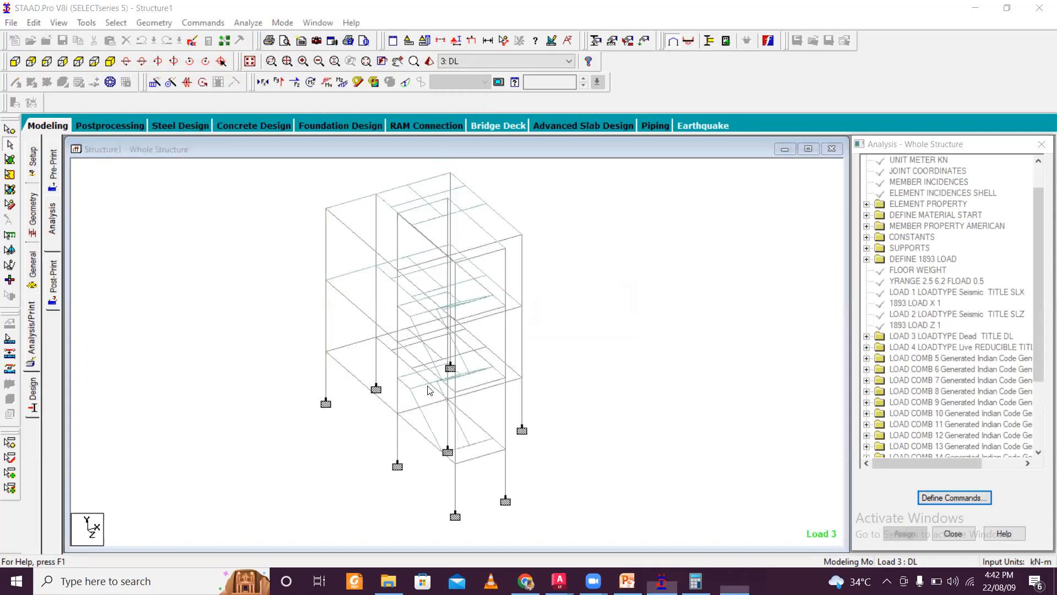
# - Search the output file for the concrete take off section
pyautogui.scroll(-18, 426, 370)
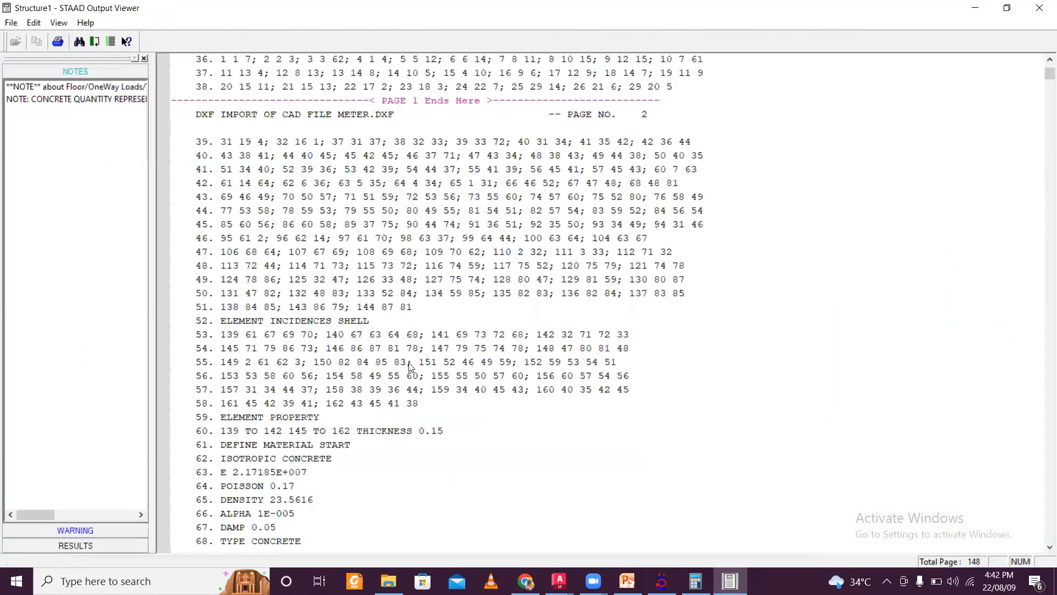
pyautogui.scroll(-11, 409, 367)
pyautogui.hotkey('ctrl', 'f')
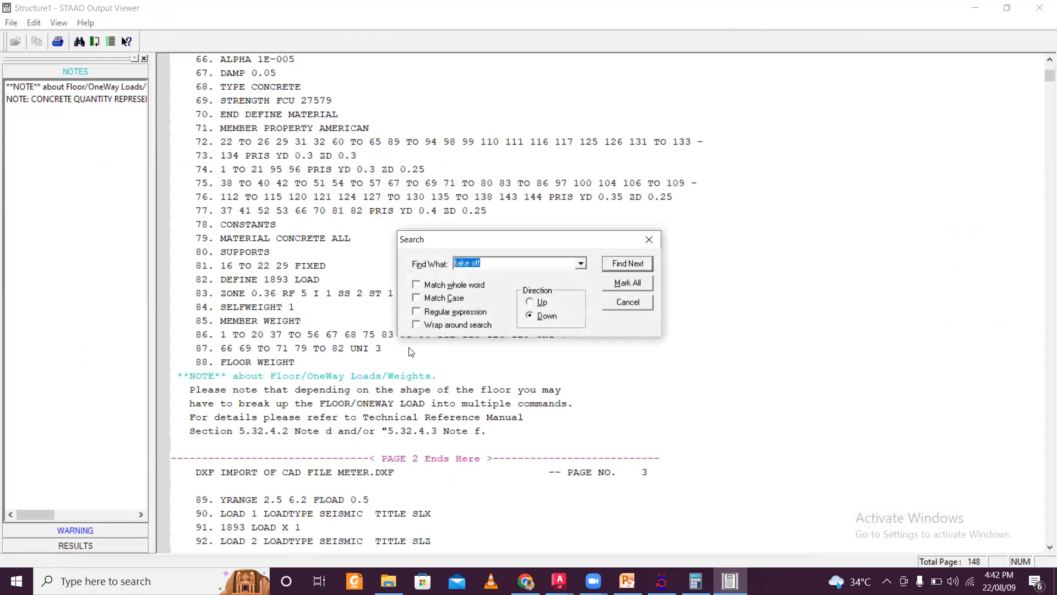
pyautogui.click(620, 267)
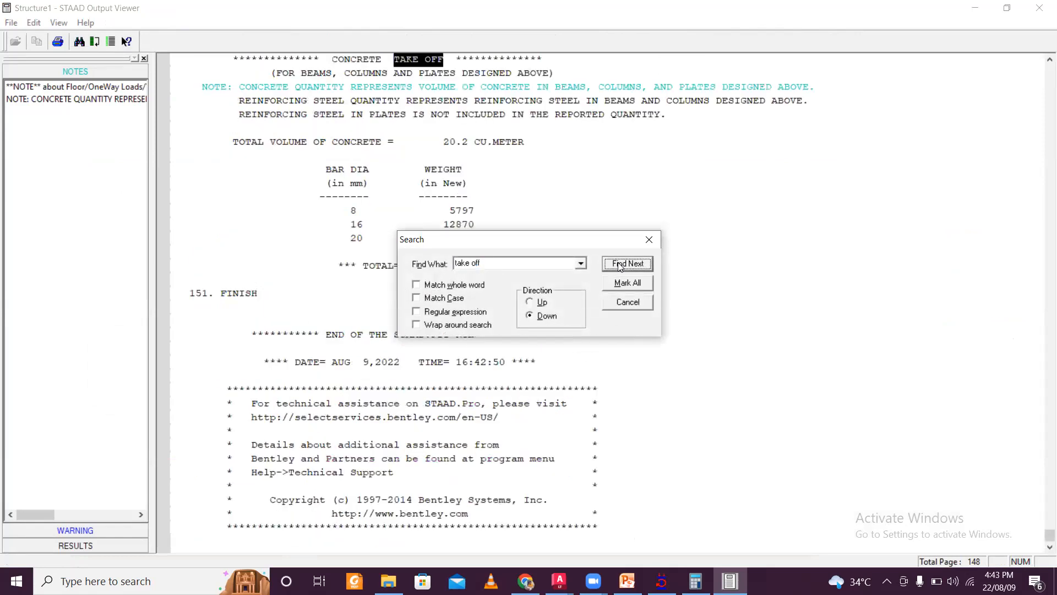
pyautogui.click(649, 239)
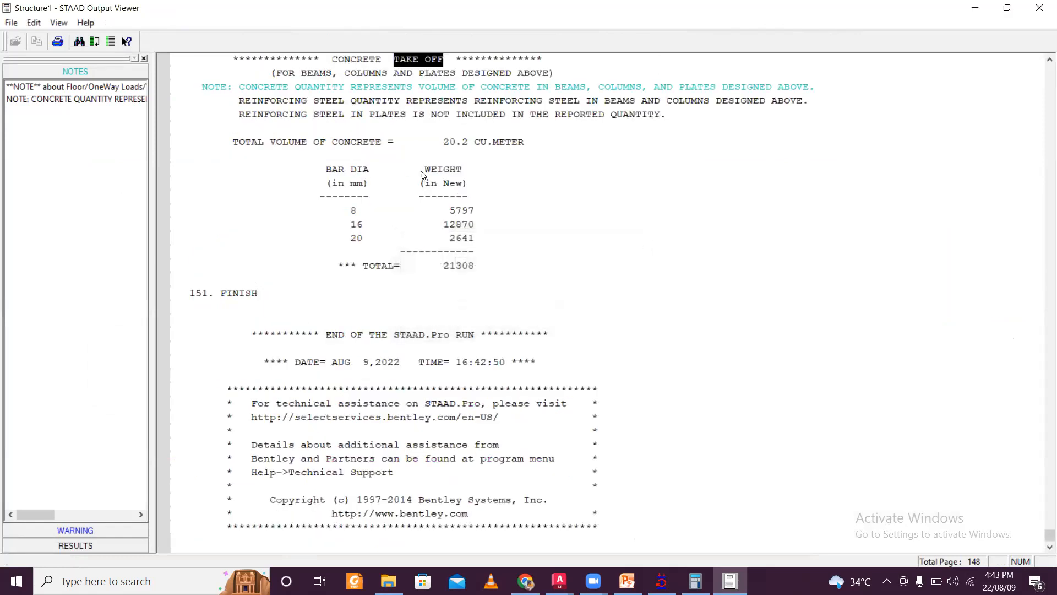
# - Examine the concrete volume and reinforcement bar weights in the take-off summary, then open the Results list
pyautogui.scroll(1, 461, 225)
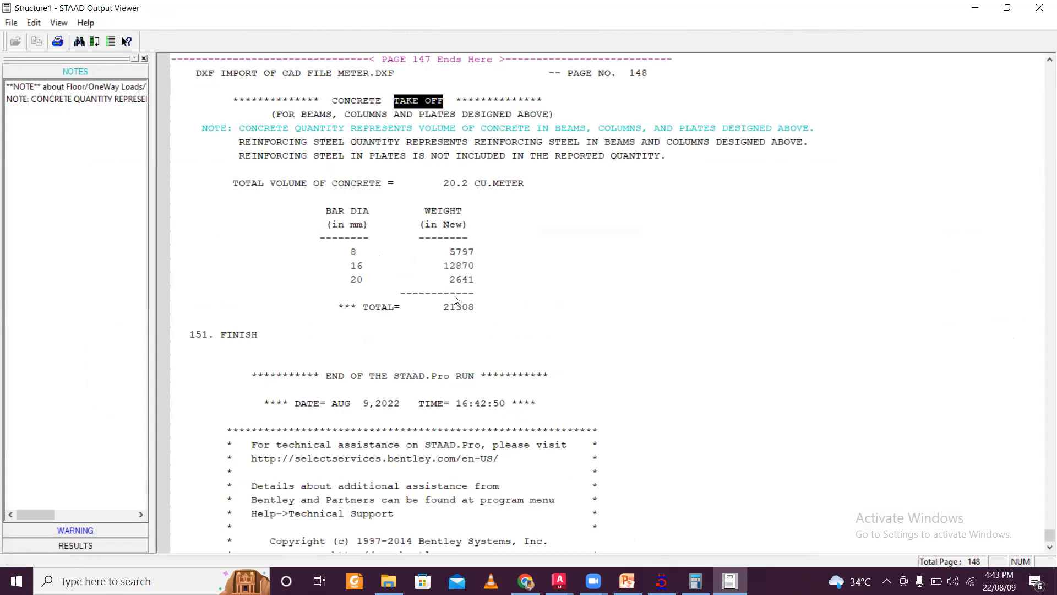
pyautogui.scroll(2, 463, 301)
pyautogui.moveTo(231, 217); pyautogui.dragTo(507, 365)
pyautogui.click(502, 378)
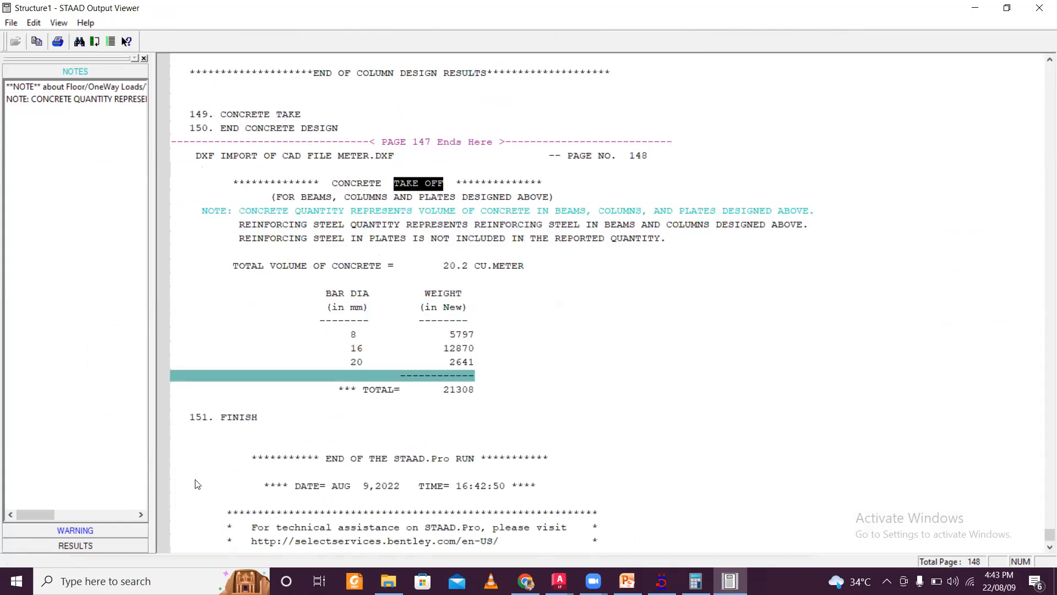
pyautogui.click(124, 545)
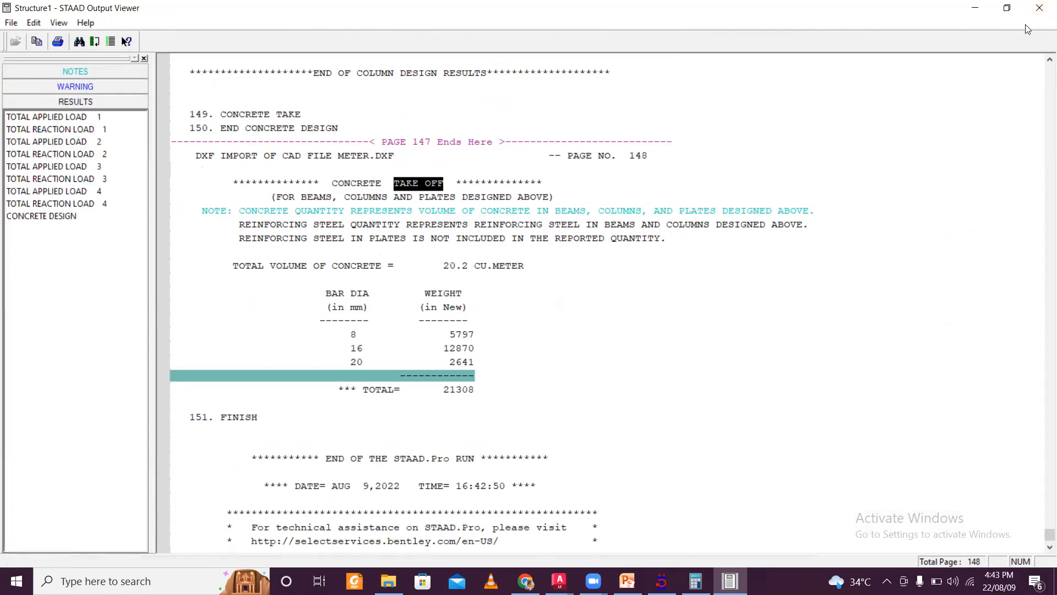
# - Minimize the output viewer and return to the model view
pyautogui.click(975, 8)
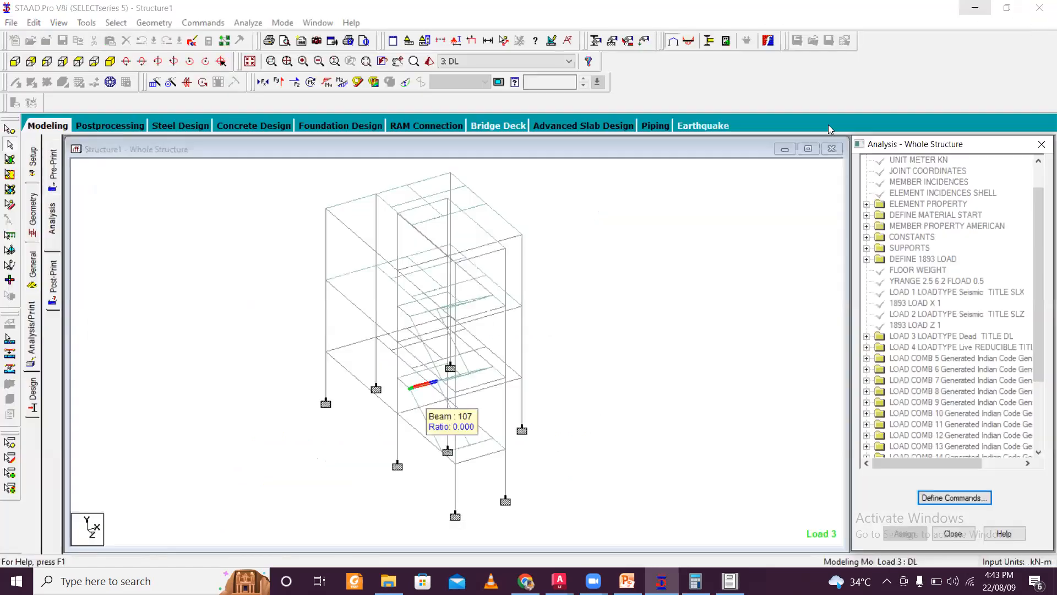
pyautogui.scroll(-2, 570, 307)
pyautogui.scroll(-3, 473, 426)
pyautogui.scroll(2, 473, 429)
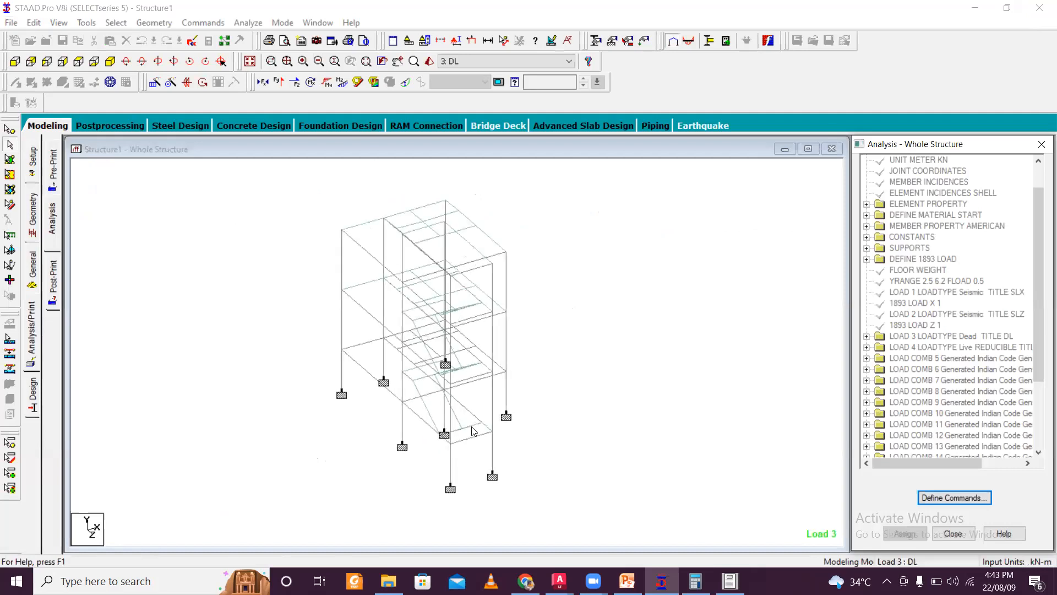
# - Open the properties of the selected ground-floor column and review its IS-456 concrete design reinforcement, then close the dialog
pyautogui.moveTo(474, 431); pyautogui.dragTo(489, 360, button='middle')
pyautogui.scroll(1, 475, 398)
pyautogui.doubleClick(471, 407)
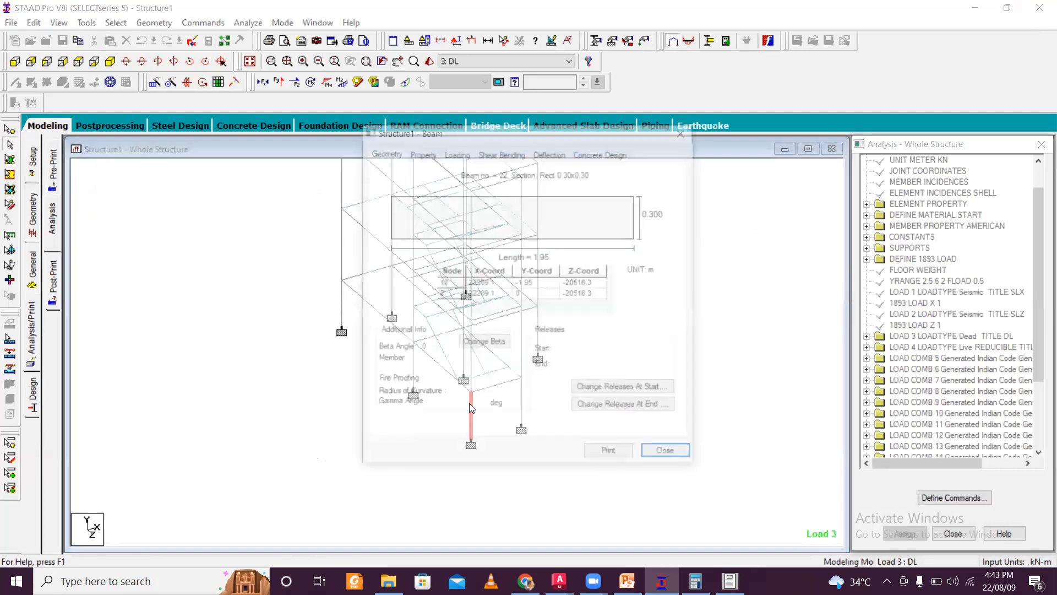
pyautogui.click(618, 155)
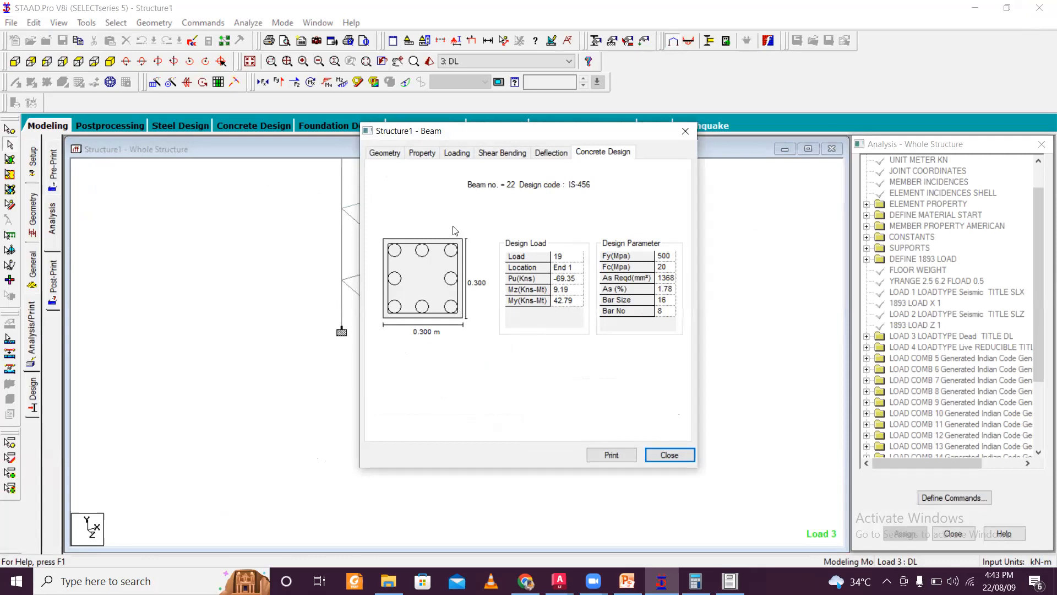
pyautogui.click(685, 131)
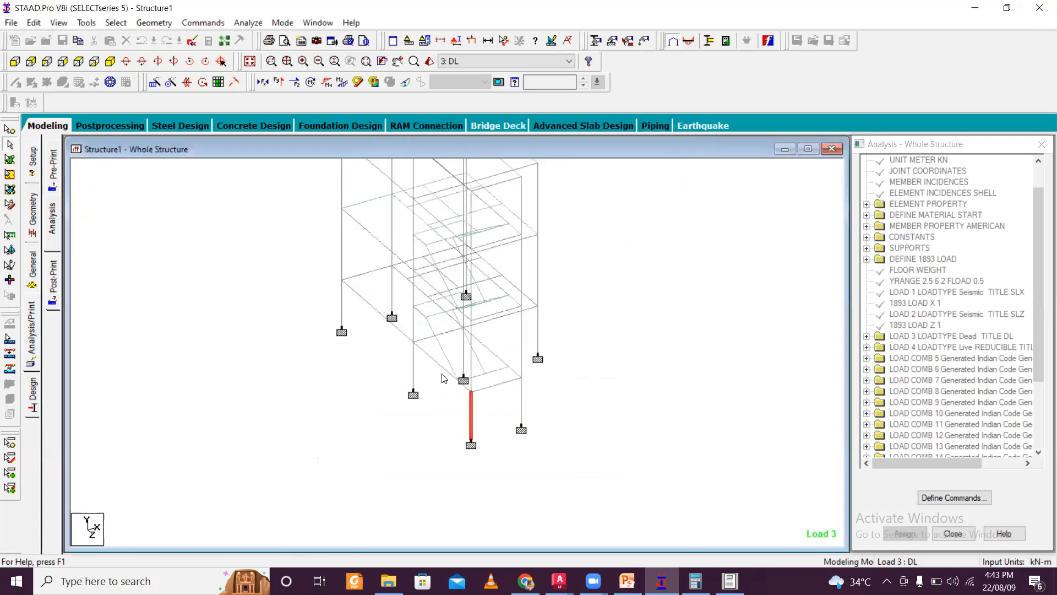
# - Open the upper-floor edge beam's properties and review its concrete design reinforcement layout and design loads, then close it
pyautogui.click(364, 274)
pyautogui.moveTo(383, 258); pyautogui.dragTo(393, 400, button='middle')
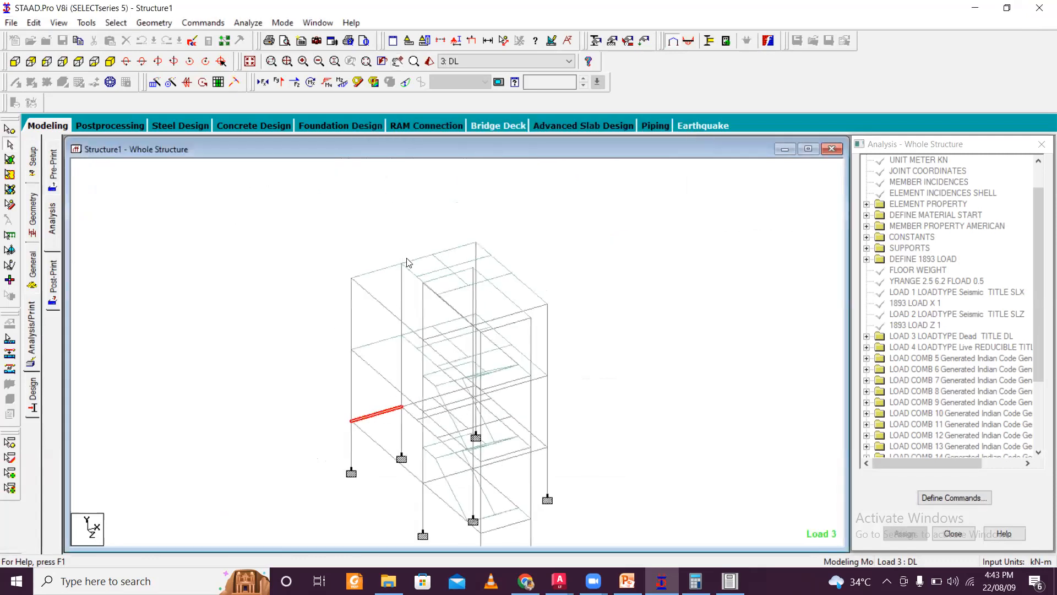
pyautogui.doubleClick(380, 269)
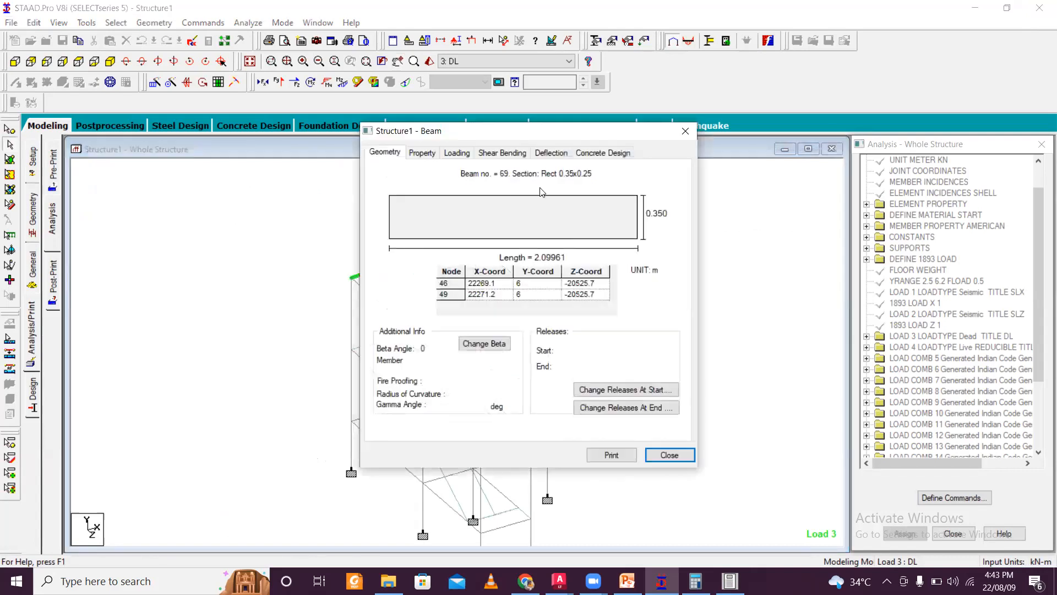
pyautogui.click(590, 154)
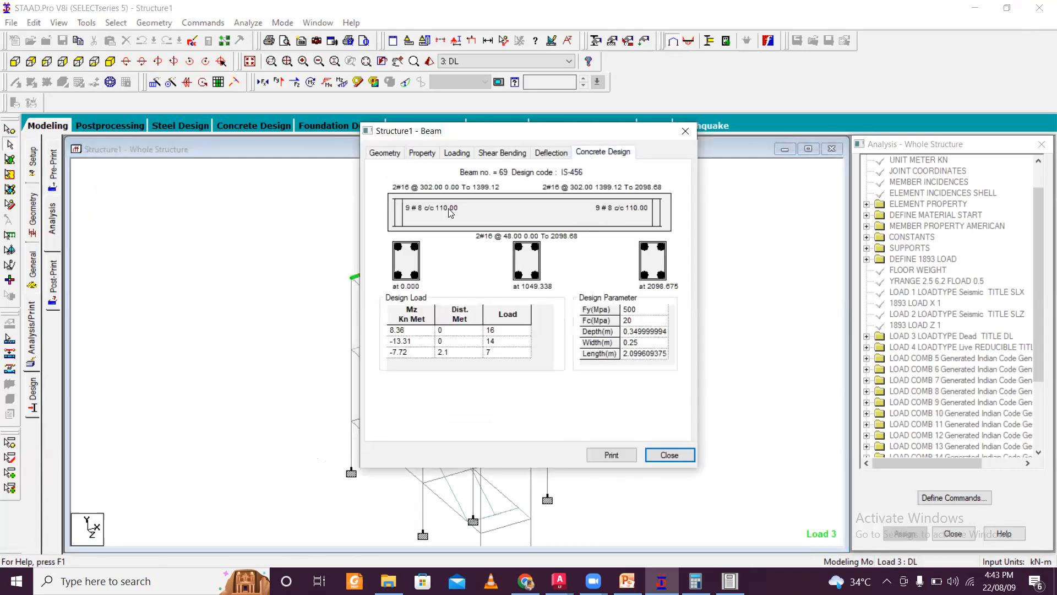
pyautogui.click(685, 131)
# - Open the properties of the matching edge beam on the floor below and review its concrete design details
pyautogui.click(376, 347)
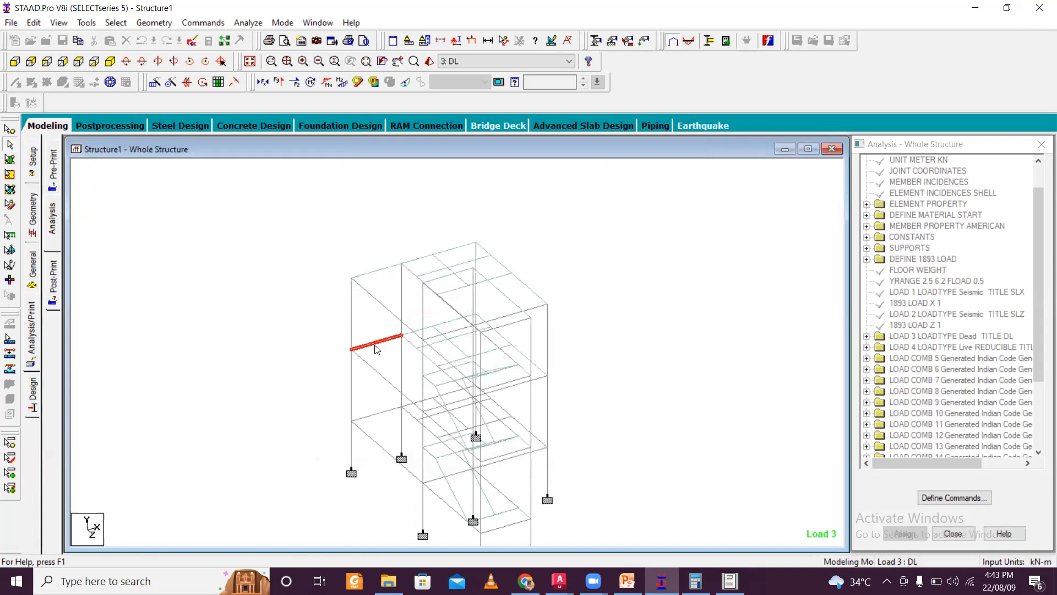
pyautogui.doubleClick(376, 348)
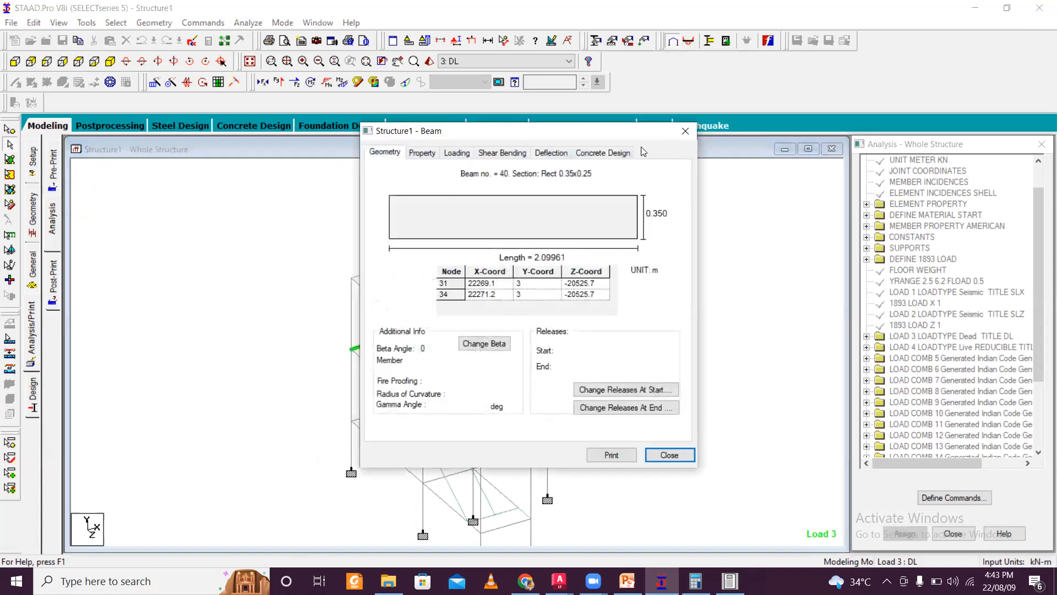
pyautogui.click(618, 153)
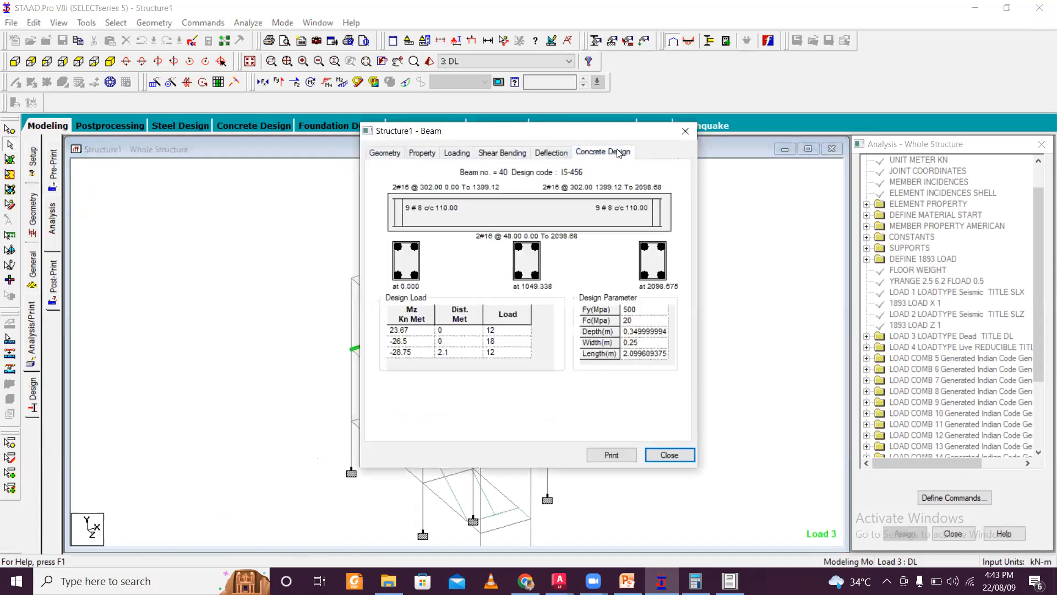
pyautogui.click(685, 131)
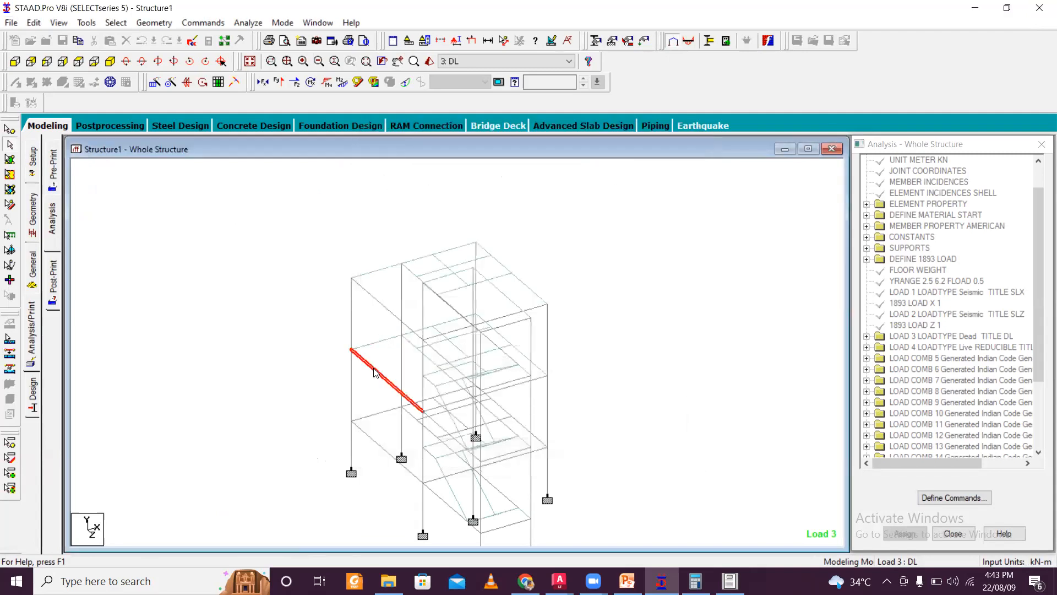
# - Open the longer perpendicular floor beam's properties and review its concrete design reinforcement and design loads
pyautogui.doubleClick(374, 373)
pyautogui.click(602, 152)
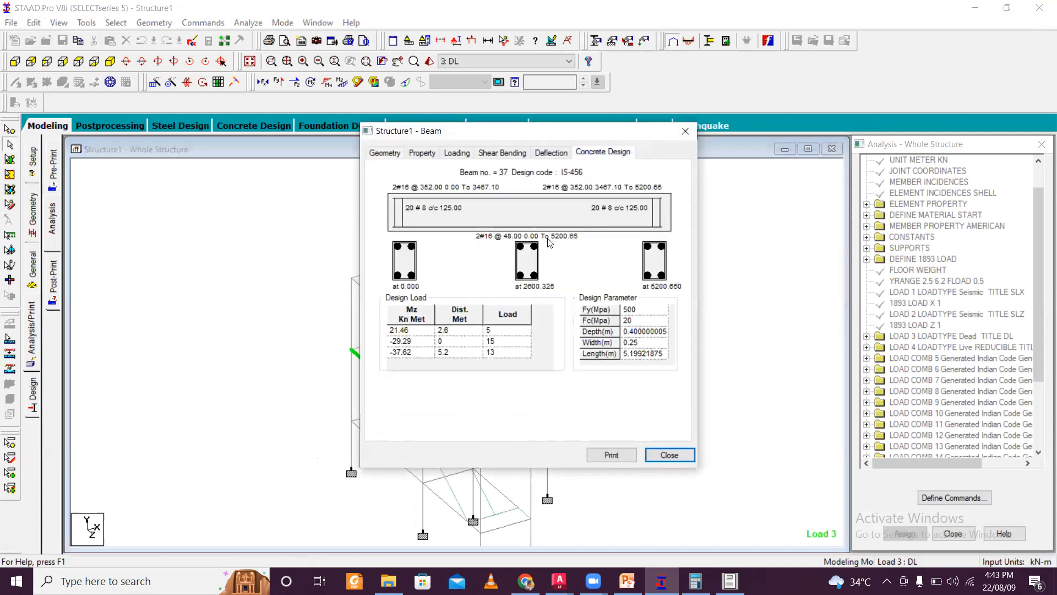
pyautogui.click(685, 131)
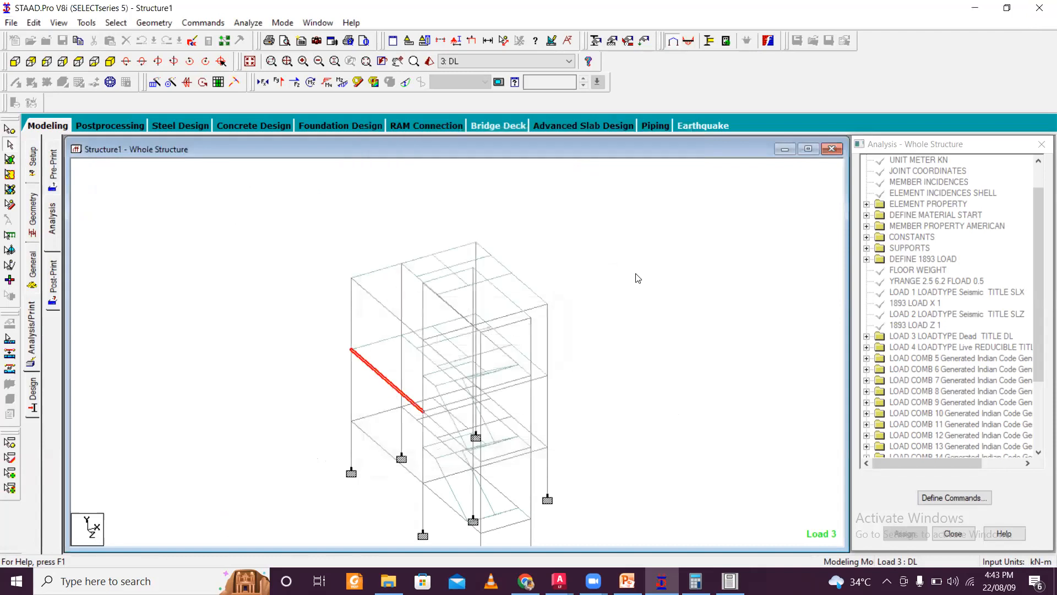
pyautogui.scroll(-3, 638, 278)
pyautogui.scroll(3, 459, 317)
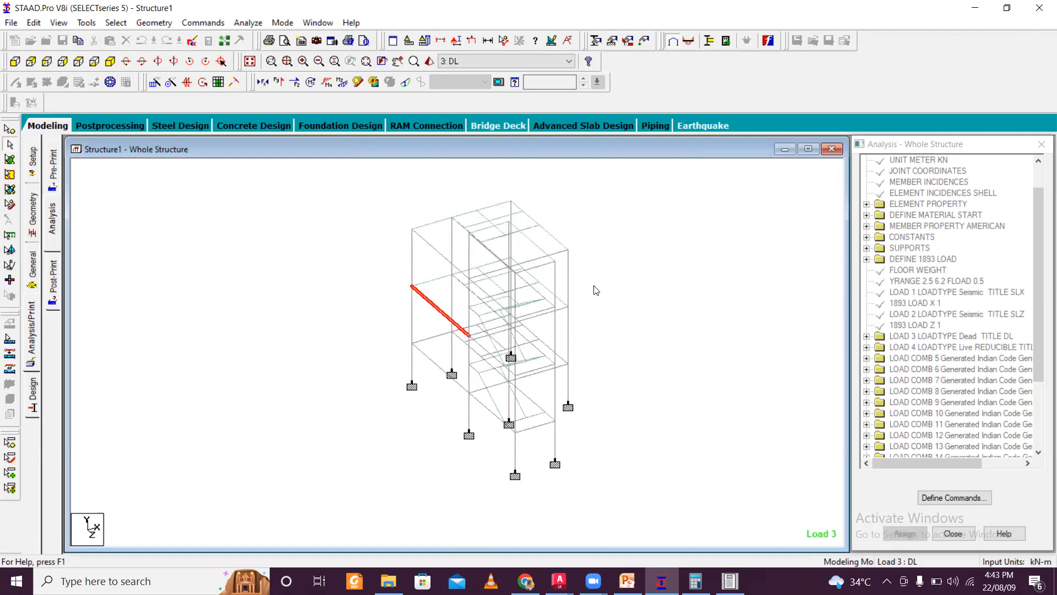
pyautogui.moveTo(597, 290); pyautogui.dragTo(646, 319, button='middle')
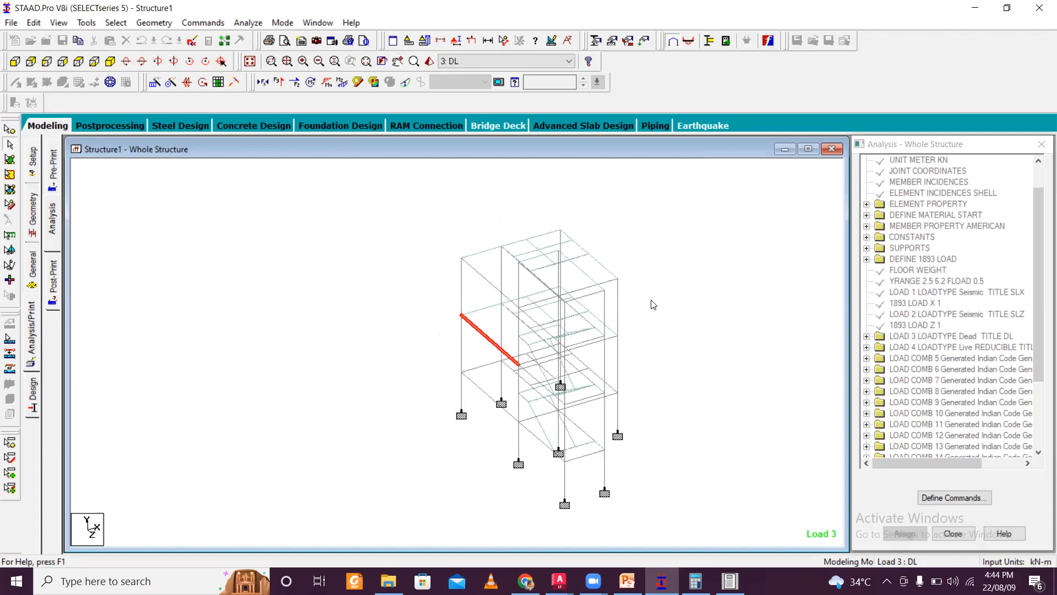
pyautogui.moveTo(668, 352); pyautogui.dragTo(576, 325, button='middle')
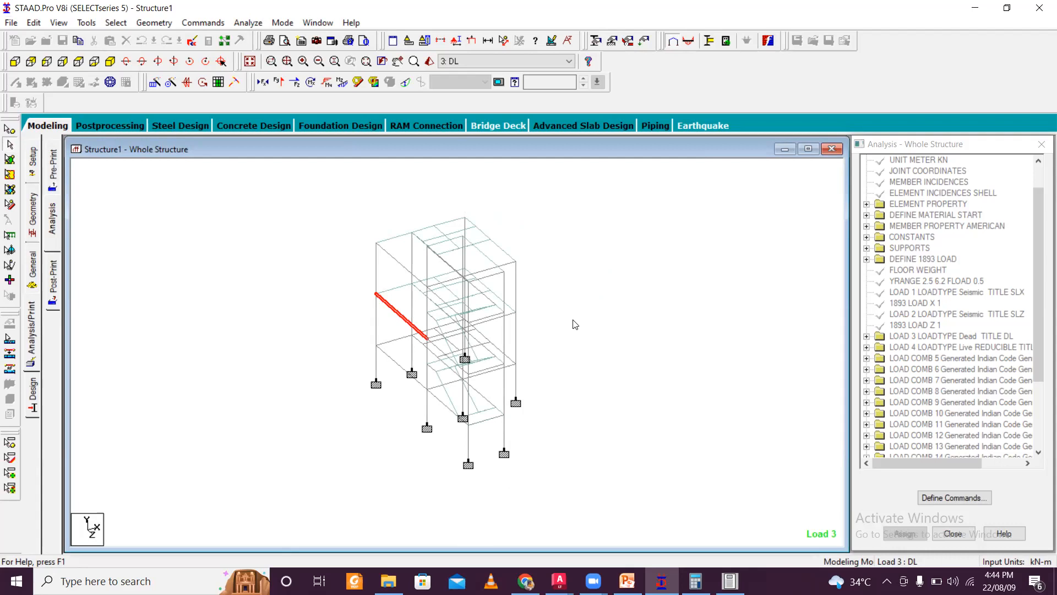
pyautogui.scroll(4, 600, 305)
pyautogui.scroll(-2, 603, 312)
pyautogui.scroll(3, 618, 316)
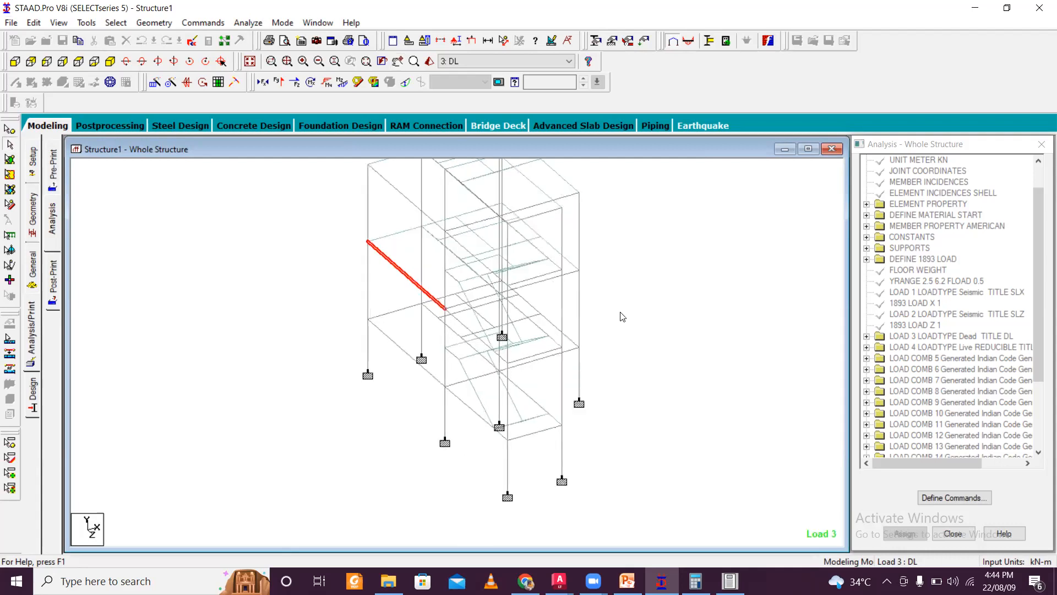